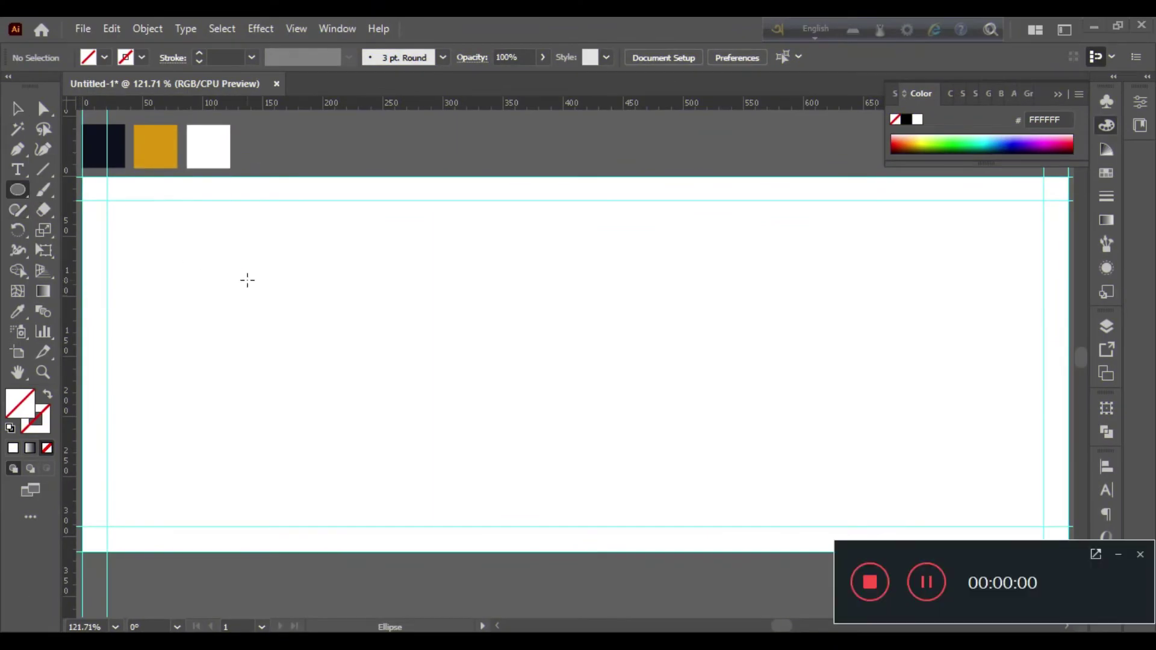
- Draw a large circle across the artboard centre with a black 1 pt outline
{"action": "left_click", "coordinate": [1119, 554]}
{"action": "left_click_drag", "start_coordinate": [366, 164], "coordinate": [771, 568]}
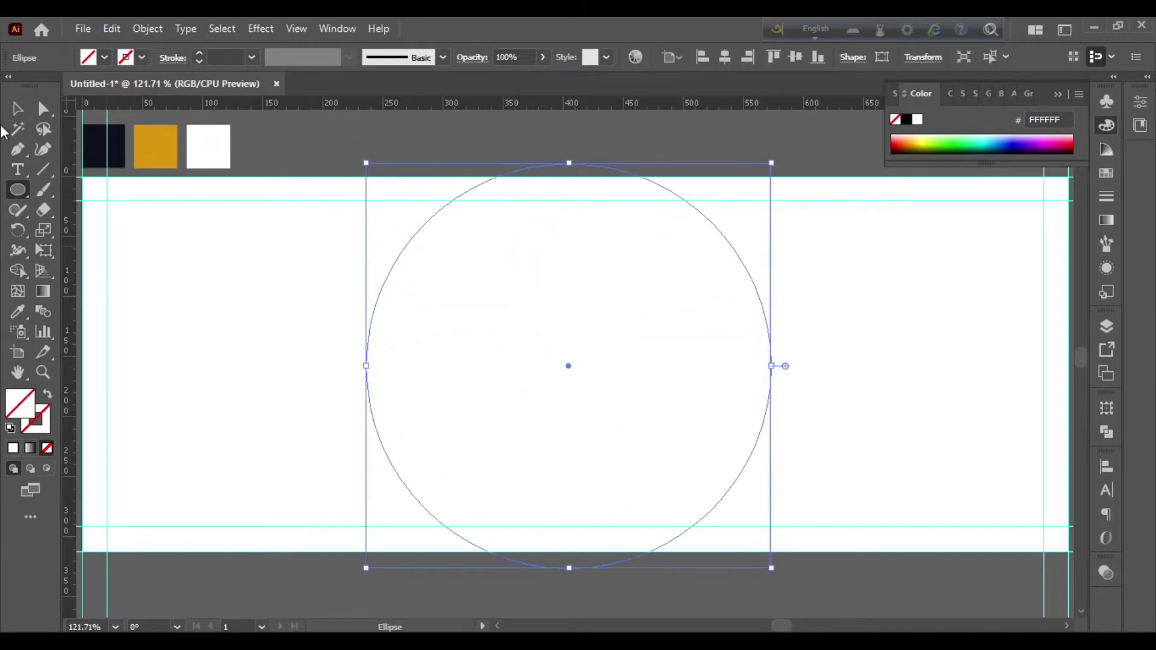
{"action": "left_click", "coordinate": [17, 108]}
{"action": "left_click", "coordinate": [42, 428]}
{"action": "left_click", "coordinate": [907, 119]}
{"action": "left_click", "coordinate": [849, 318]}
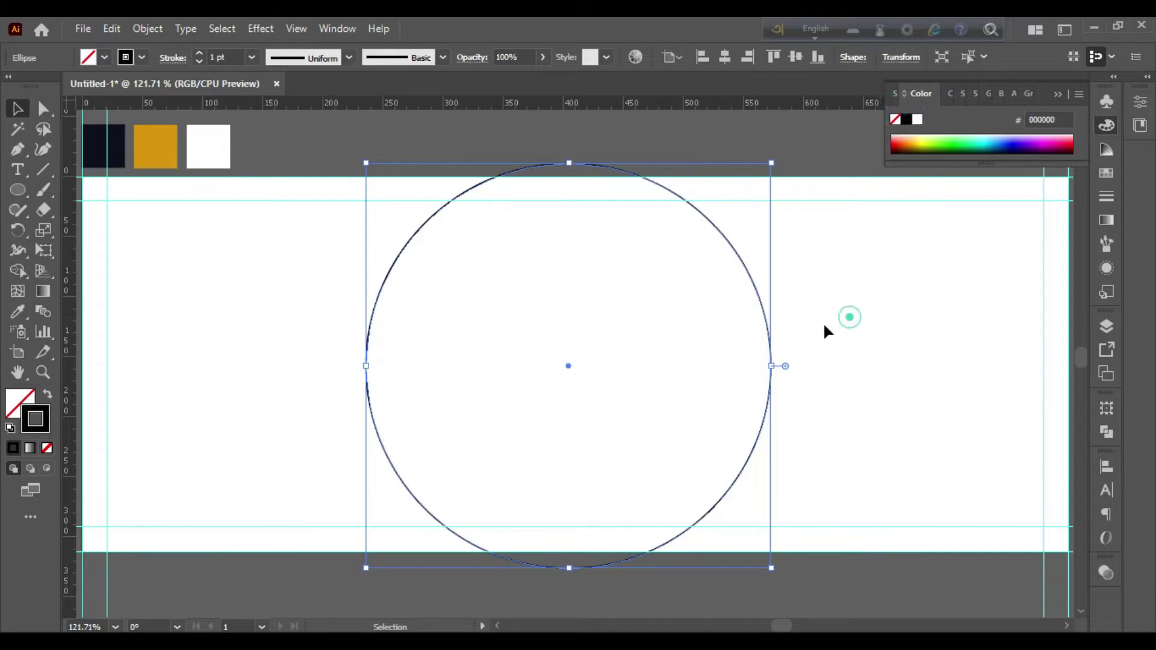
{"action": "left_click", "coordinate": [758, 305]}
- Scale a smaller 305.5 px copy inside the circle, then select both circles
{"action": "key", "text": "a"}
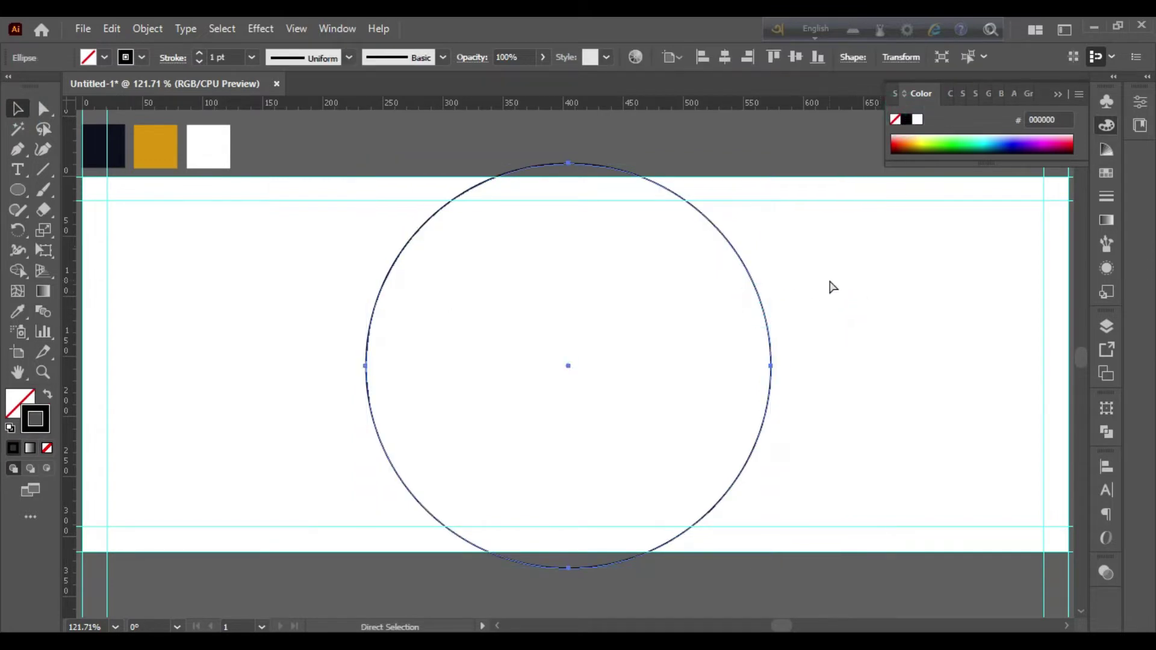
{"action": "key", "text": "v"}
{"action": "left_click_drag", "start_coordinate": [570, 164], "coordinate": [582, 201]}
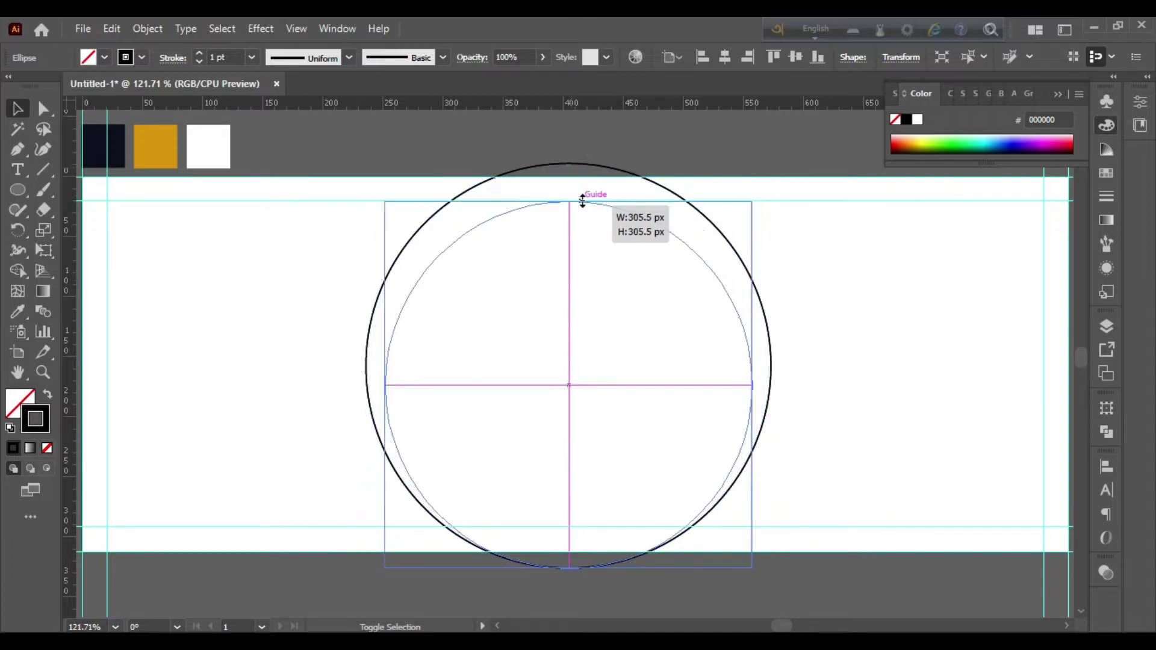
{"action": "left_click_drag", "start_coordinate": [582, 201], "coordinate": [582, 201]}
{"action": "left_click_drag", "start_coordinate": [834, 286], "coordinate": [735, 326]}
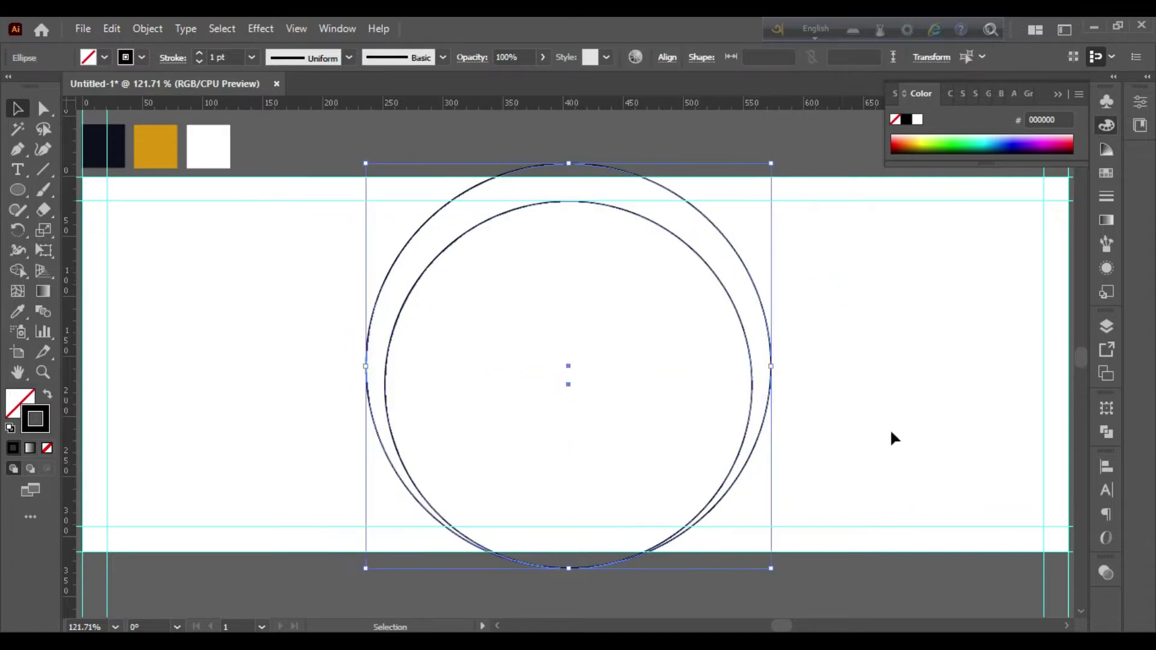
- Vertically align the two circles and widen the inner circle toward the outer one
{"action": "left_click", "coordinate": [1110, 469]}
{"action": "left_click", "coordinate": [1044, 504]}
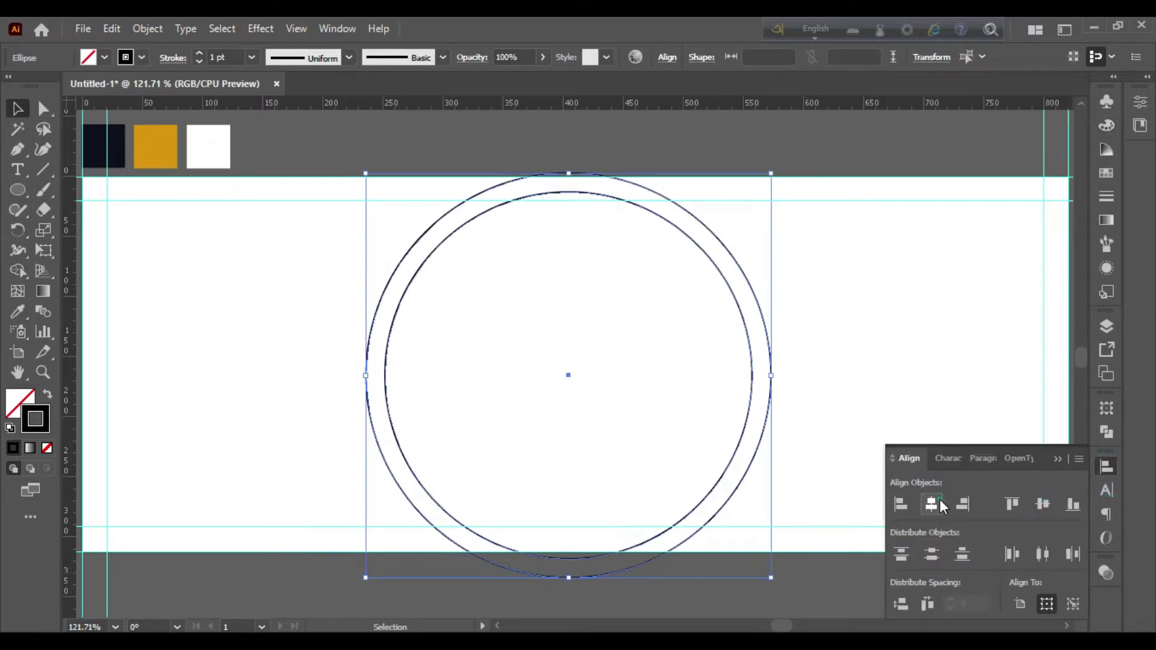
{"action": "left_click", "coordinate": [1058, 459]}
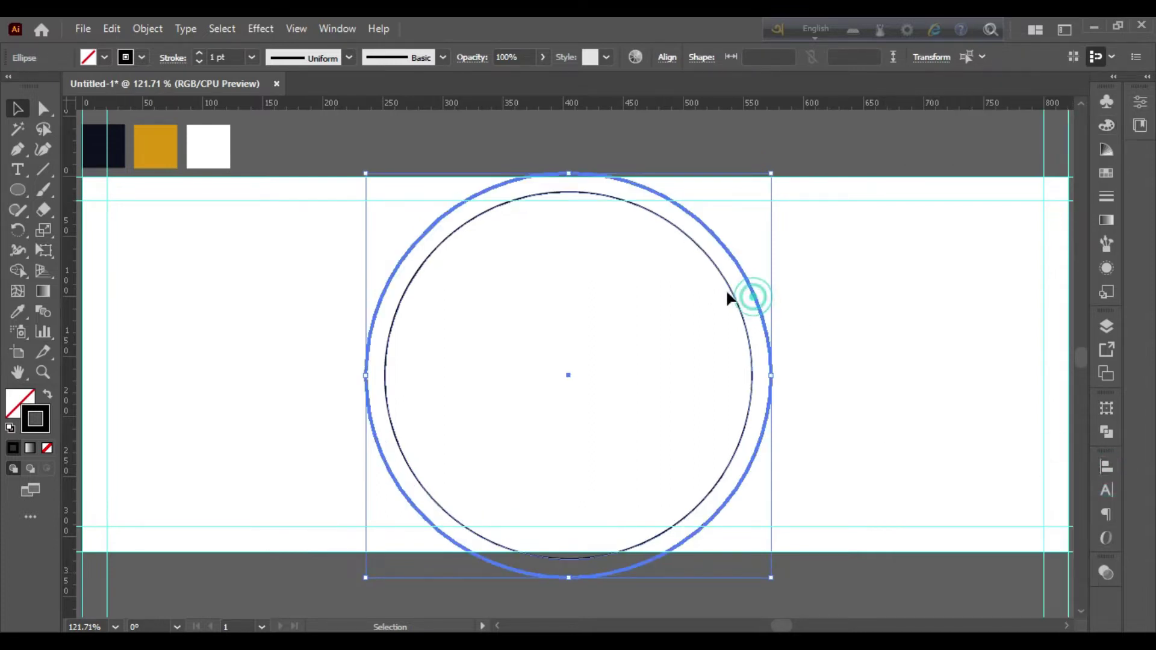
{"action": "left_click", "coordinate": [787, 324]}
{"action": "left_click", "coordinate": [749, 335]}
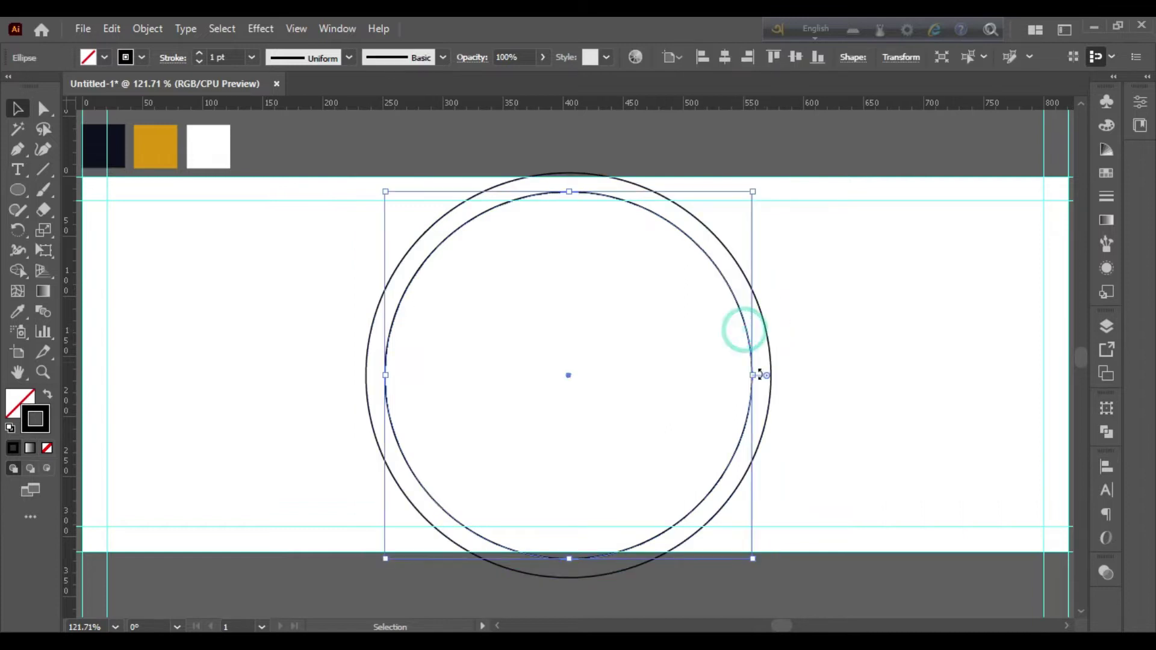
{"action": "left_click", "coordinate": [800, 372]}
{"action": "mouse_move", "coordinate": [753, 375]}
{"action": "left_mouse_down"}
{"action": "mouse_move", "coordinate": [772, 375]}
{"action": "mouse_move", "coordinate": [742, 372]}
{"action": "left_mouse_up"}
- Centre the circles horizontally, resize the inner circle close to the outer, and realign both
{"action": "left_click", "coordinate": [1107, 467]}
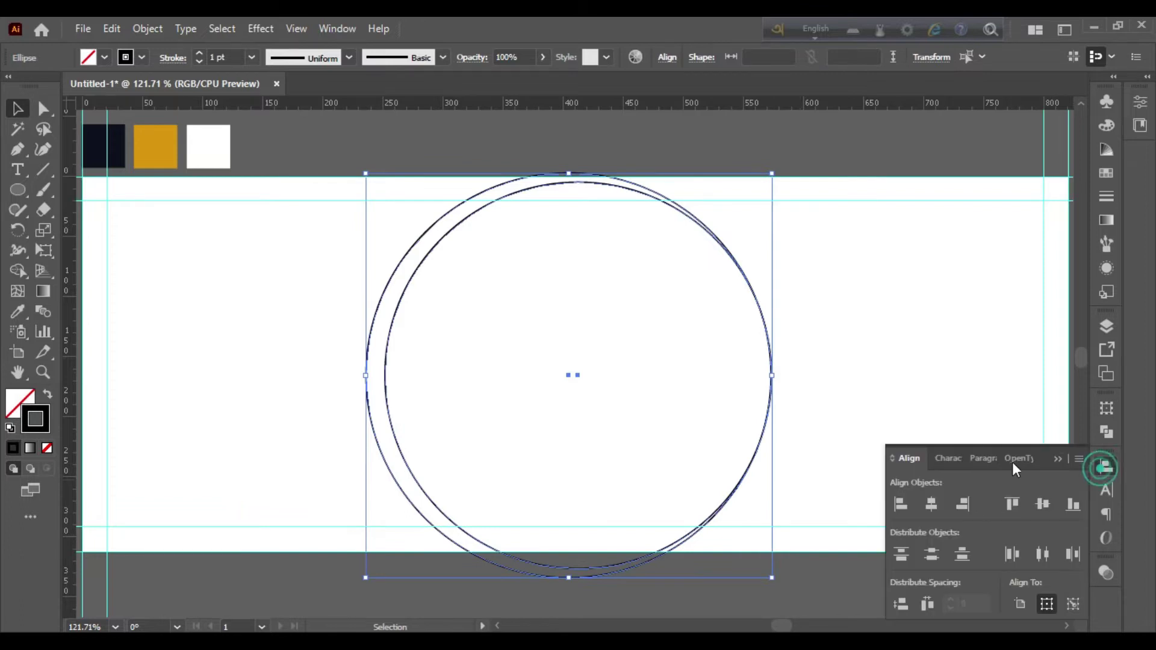
{"action": "left_click", "coordinate": [933, 504]}
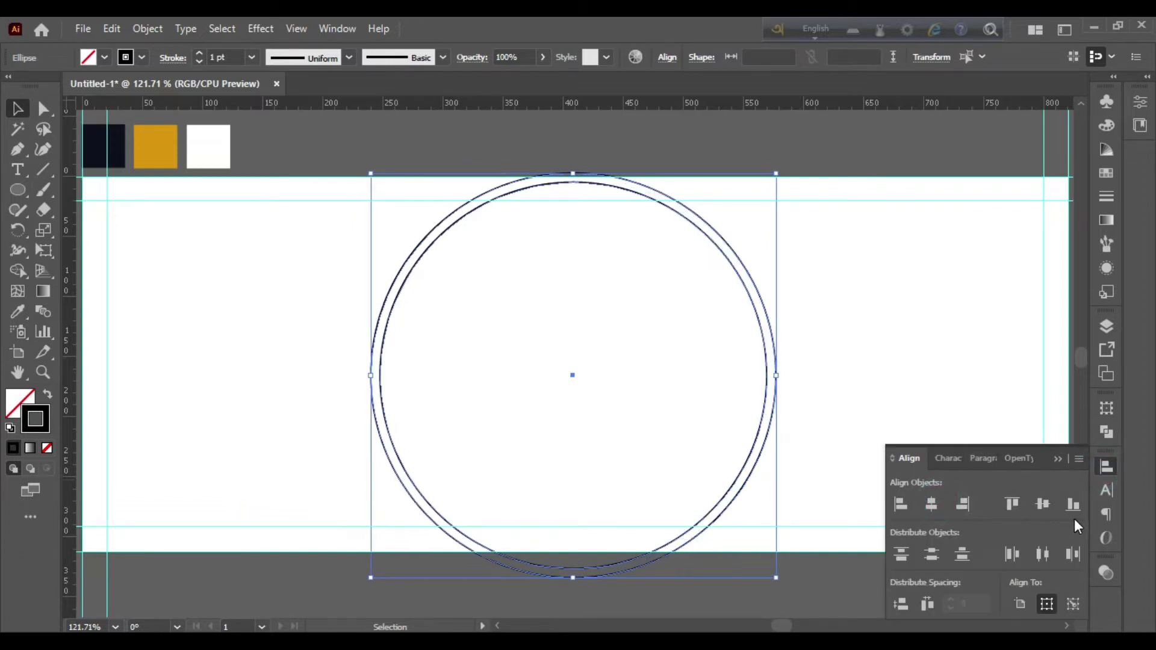
{"action": "left_click", "coordinate": [1058, 467]}
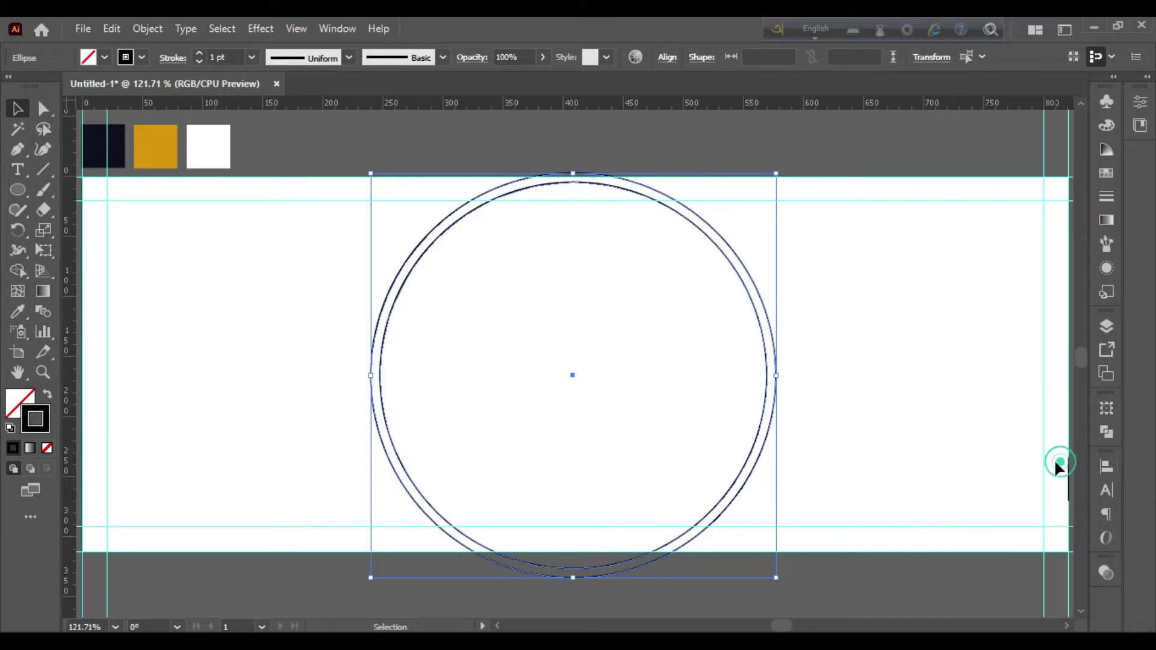
{"action": "left_click", "coordinate": [817, 380]}
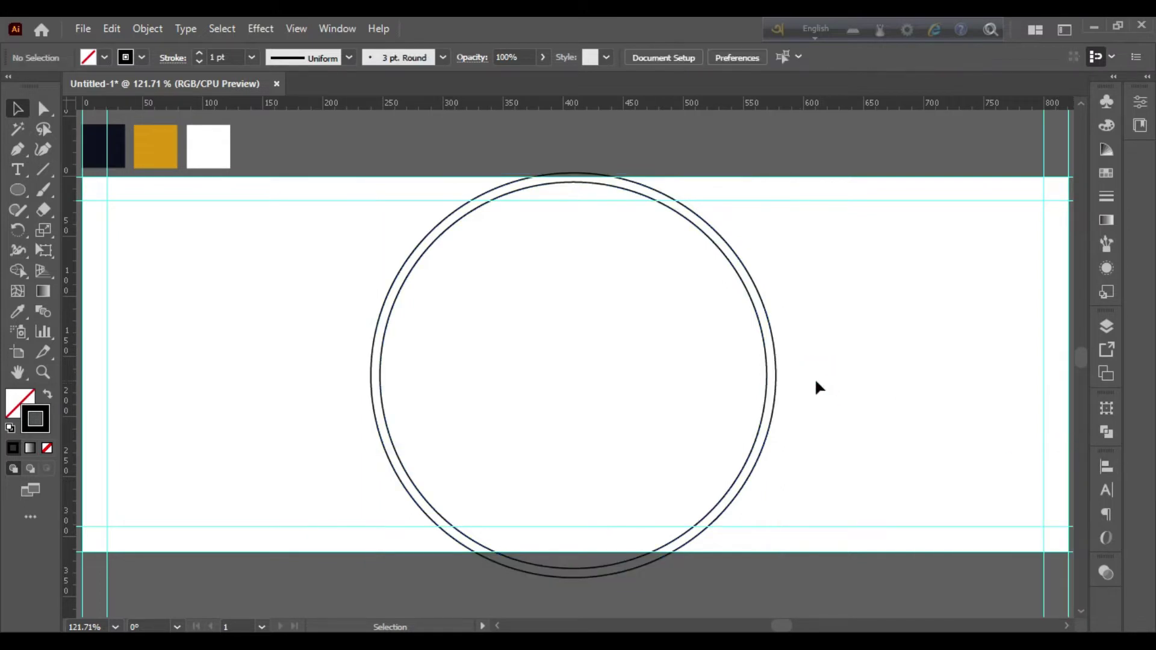
{"action": "left_click", "coordinate": [766, 376]}
{"action": "left_click_drag", "start_coordinate": [768, 374], "coordinate": [772, 366]}
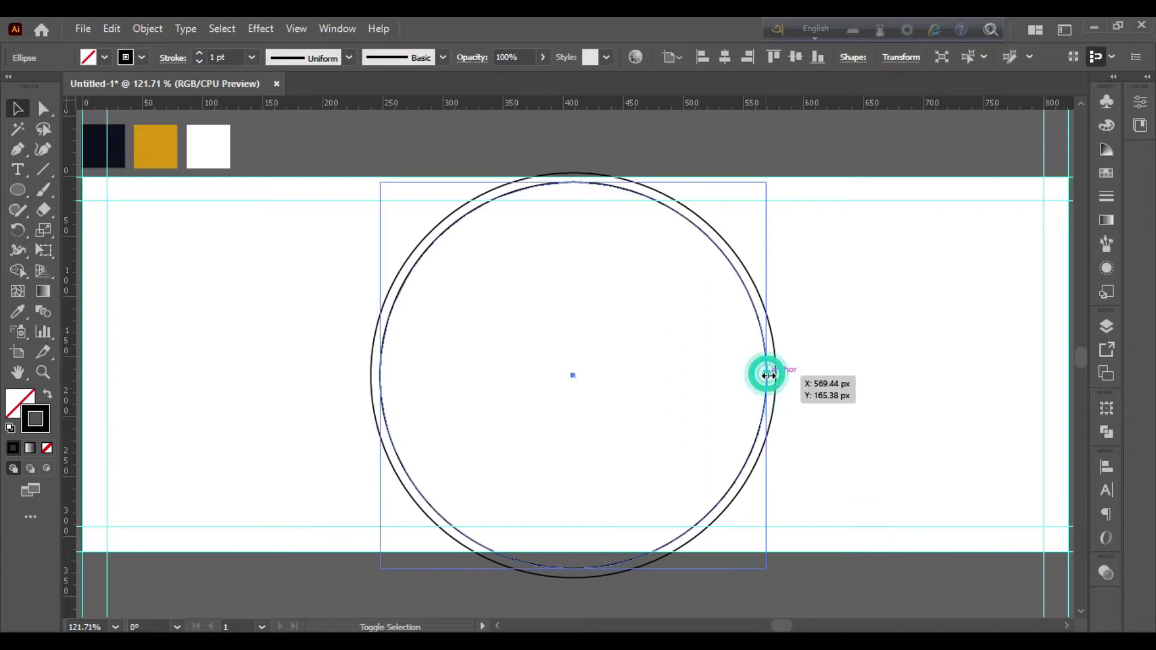
{"action": "left_click", "coordinate": [848, 322]}
{"action": "left_click", "coordinate": [775, 356]}
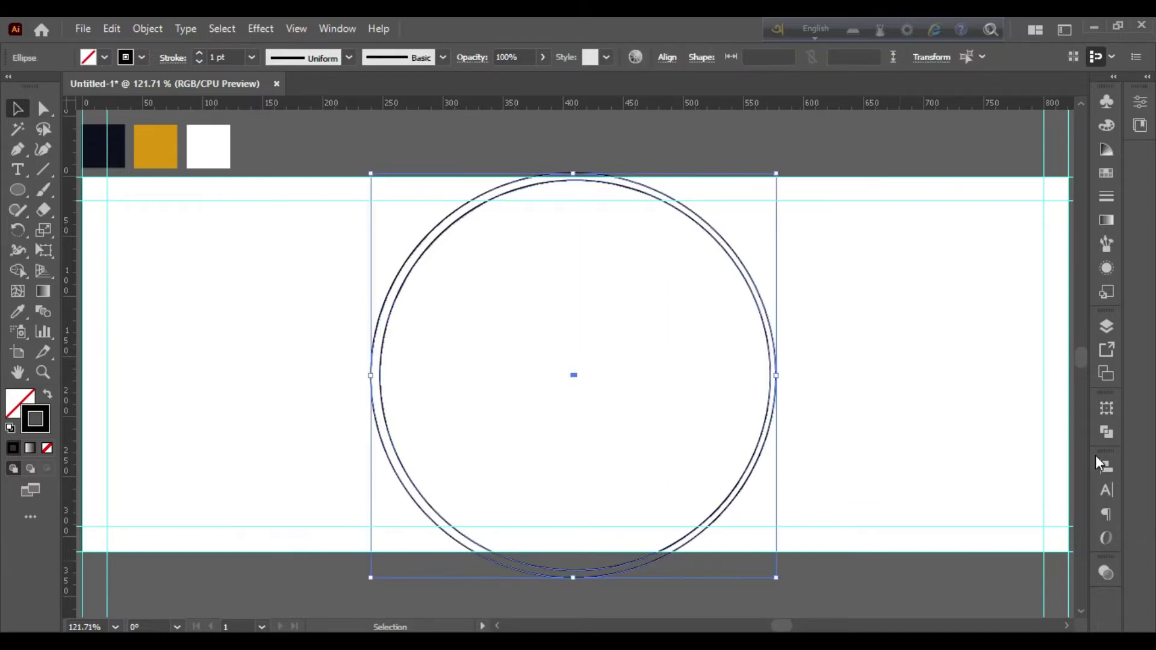
{"action": "left_click", "coordinate": [1106, 468]}
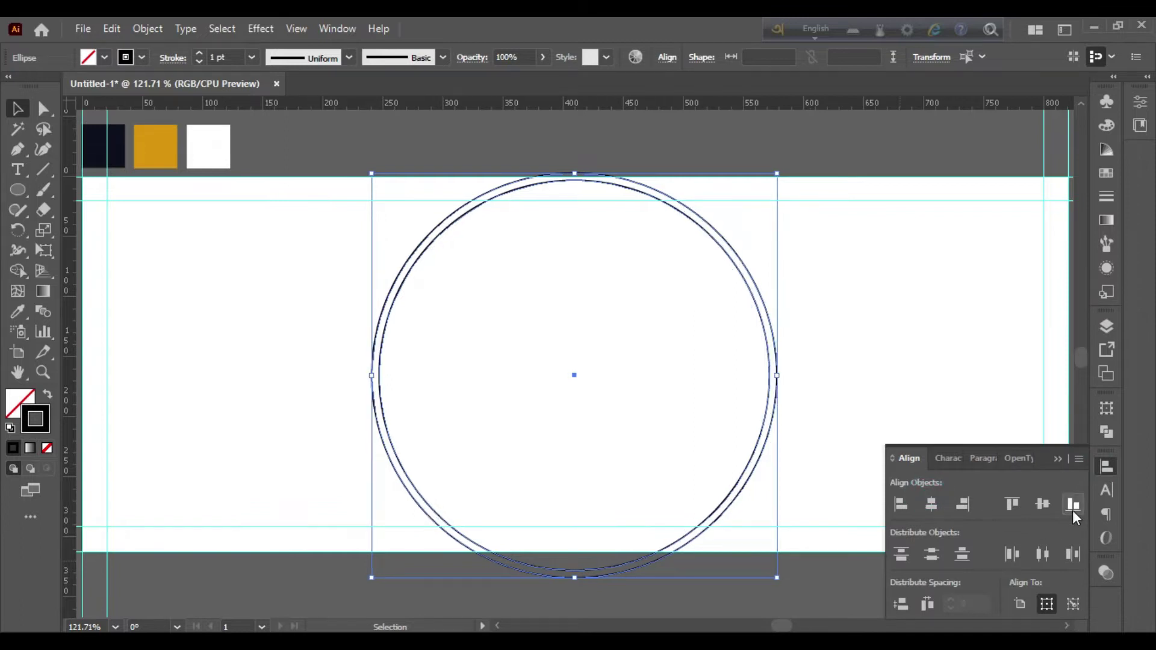
{"action": "left_click", "coordinate": [1053, 504]}
{"action": "left_click", "coordinate": [1055, 464]}
- Combine the circles into a ring and fill it with the gold swatch colour
{"action": "key", "text": "a"}
{"action": "key", "text": "v"}
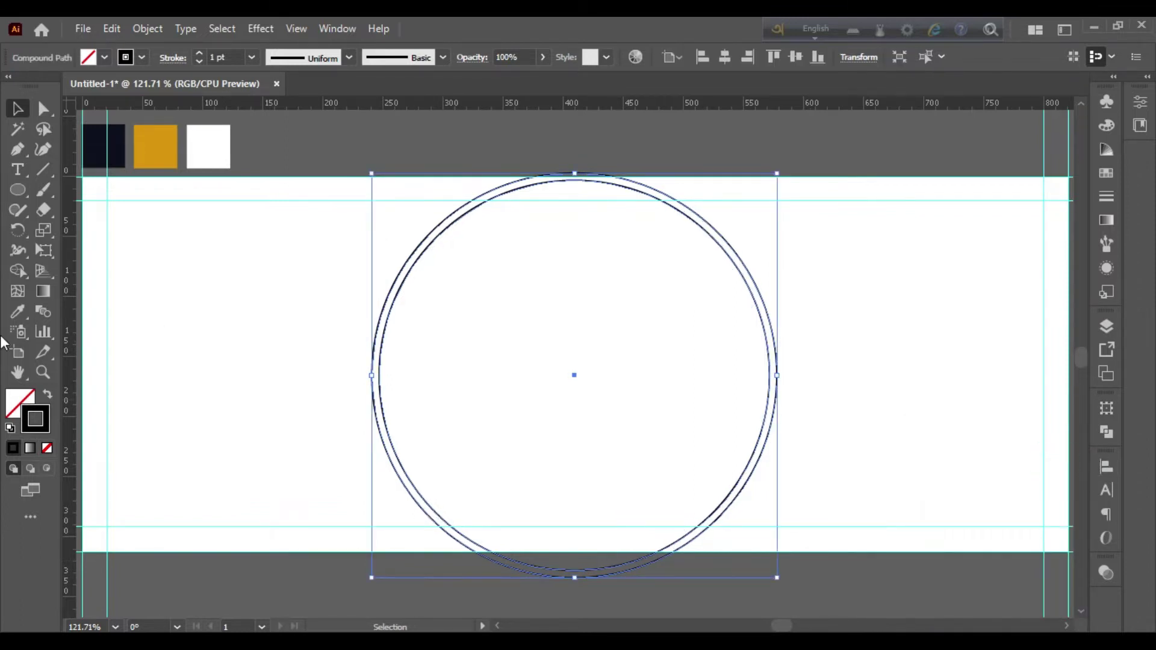
{"action": "left_click", "coordinate": [16, 312]}
{"action": "left_click", "coordinate": [147, 150]}
{"action": "left_click", "coordinate": [17, 109]}
- Shift the colour swatches right 36 px, then enlarge the gold ring and move it right
{"action": "left_click", "coordinate": [268, 338]}
{"action": "left_click_drag", "start_coordinate": [136, 142], "coordinate": [192, 160]}
{"action": "left_click", "coordinate": [189, 271]}
{"action": "left_click_drag", "start_coordinate": [772, 325], "coordinate": [1027, 320]}
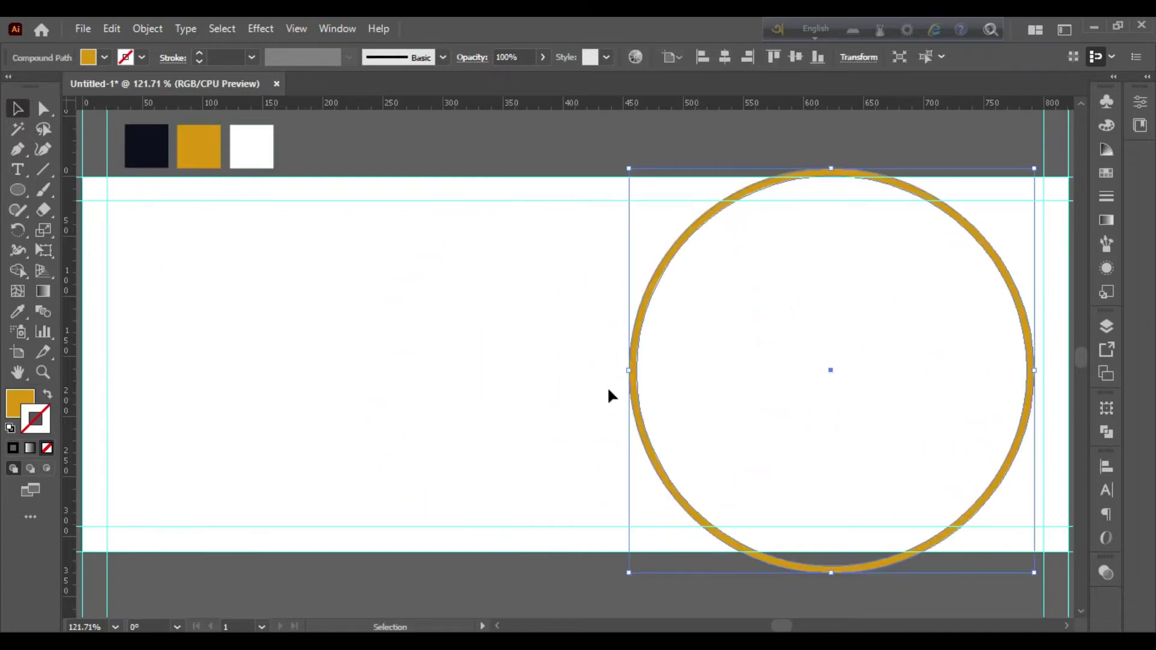
{"action": "mouse_move", "coordinate": [627, 374]}
{"action": "left_mouse_down"}
{"action": "mouse_move", "coordinate": [352, 374]}
{"action": "mouse_move", "coordinate": [563, 400]}
{"action": "mouse_move", "coordinate": [725, 388]}
{"action": "mouse_move", "coordinate": [665, 391]}
{"action": "left_mouse_up"}
{"action": "left_click", "coordinate": [615, 394]}
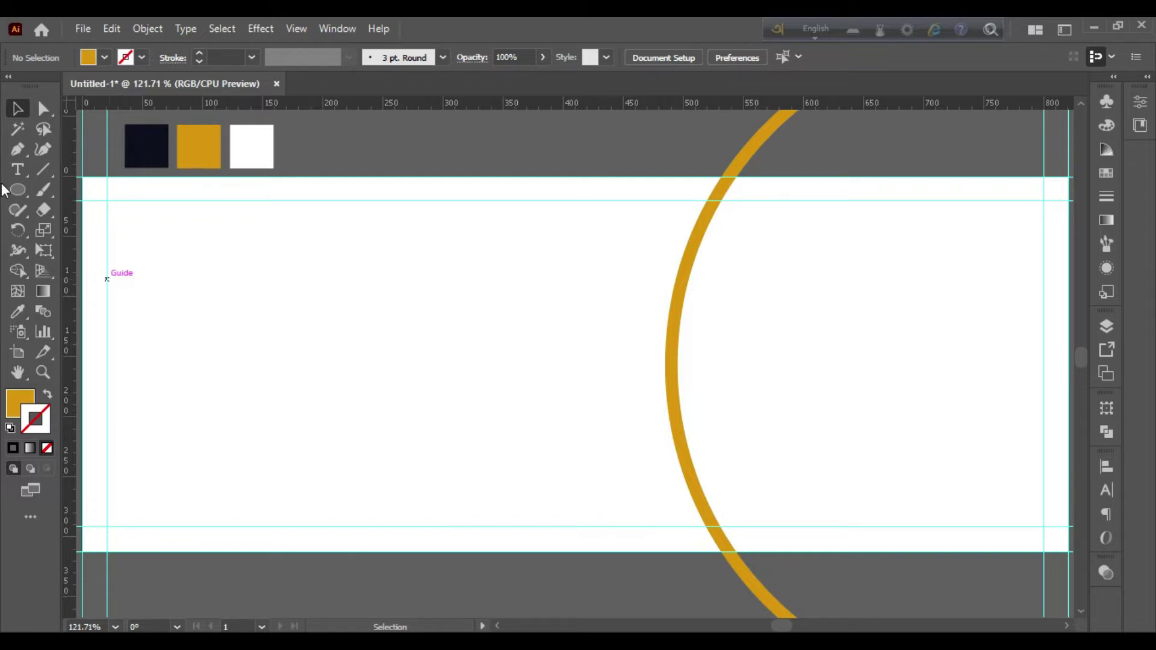
- Create an 820 × 310 px gold rectangle, discarding an accidental 36 px square
{"action": "left_click_drag", "start_coordinate": [13, 187], "coordinate": [67, 193]}
{"action": "left_click", "coordinate": [253, 343]}
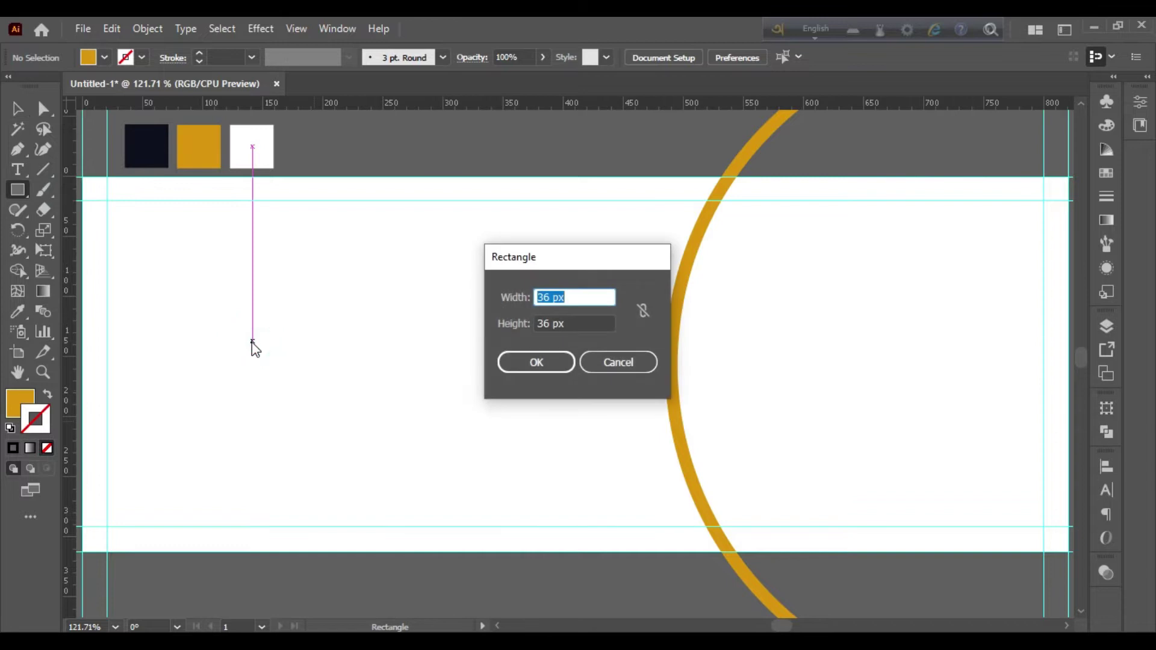
{"action": "key", "text": "Return"}
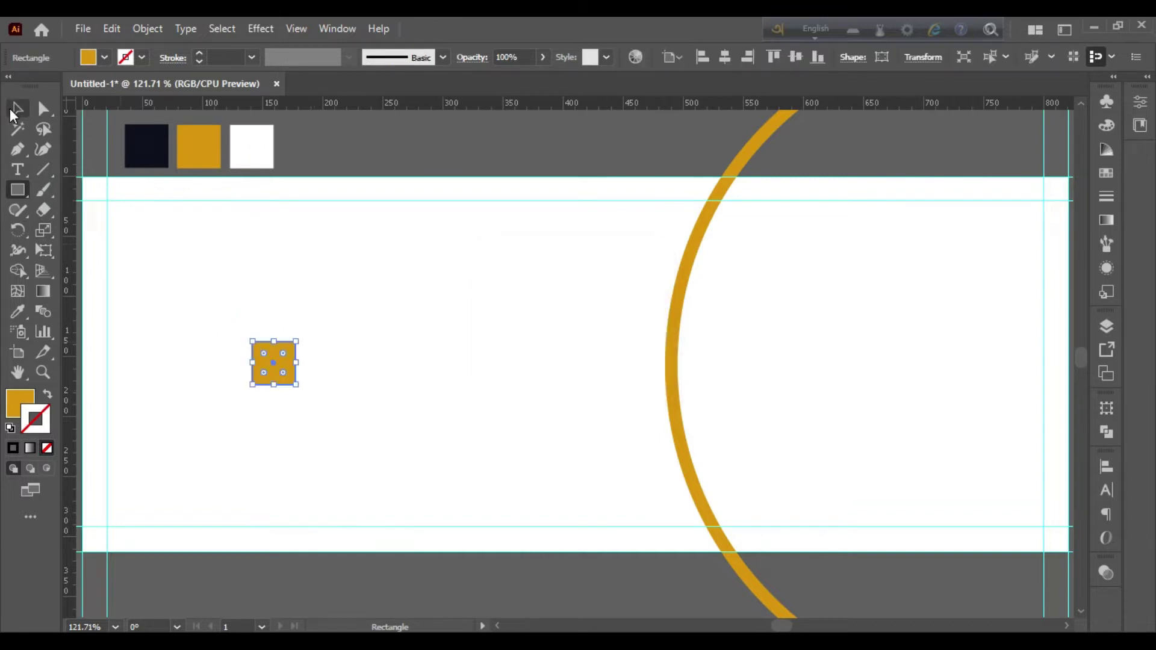
{"action": "key", "text": "ctrl+z"}
{"action": "left_click", "coordinate": [143, 224]}
{"action": "type", "text": "820"}
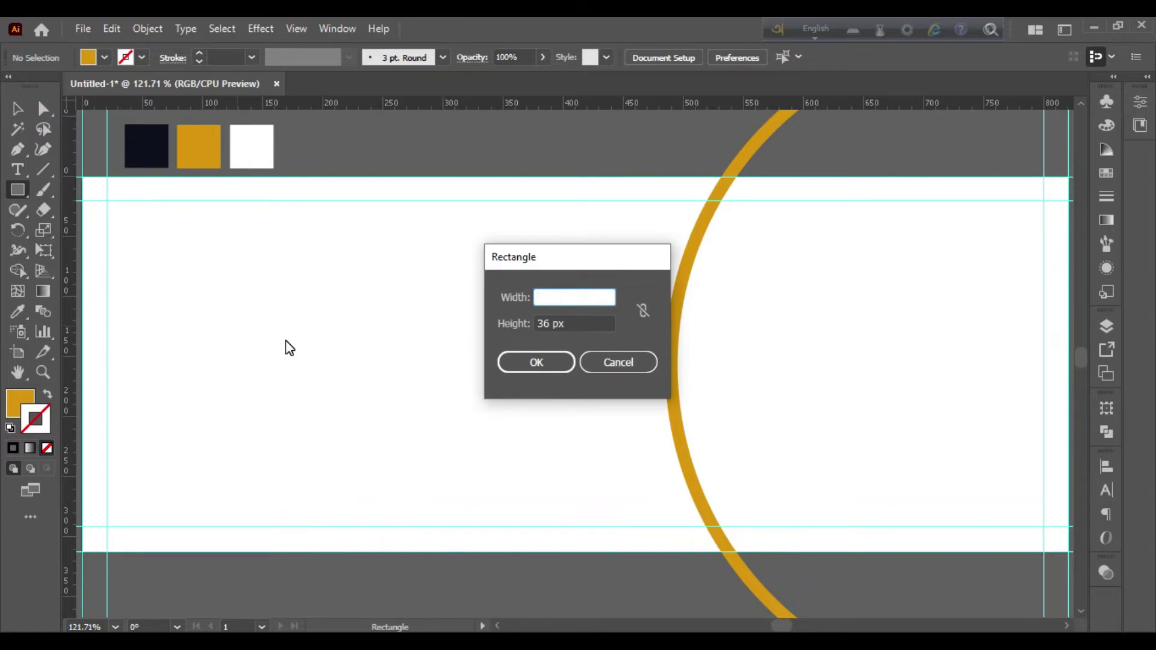
{"action": "left_click", "coordinate": [555, 324]}
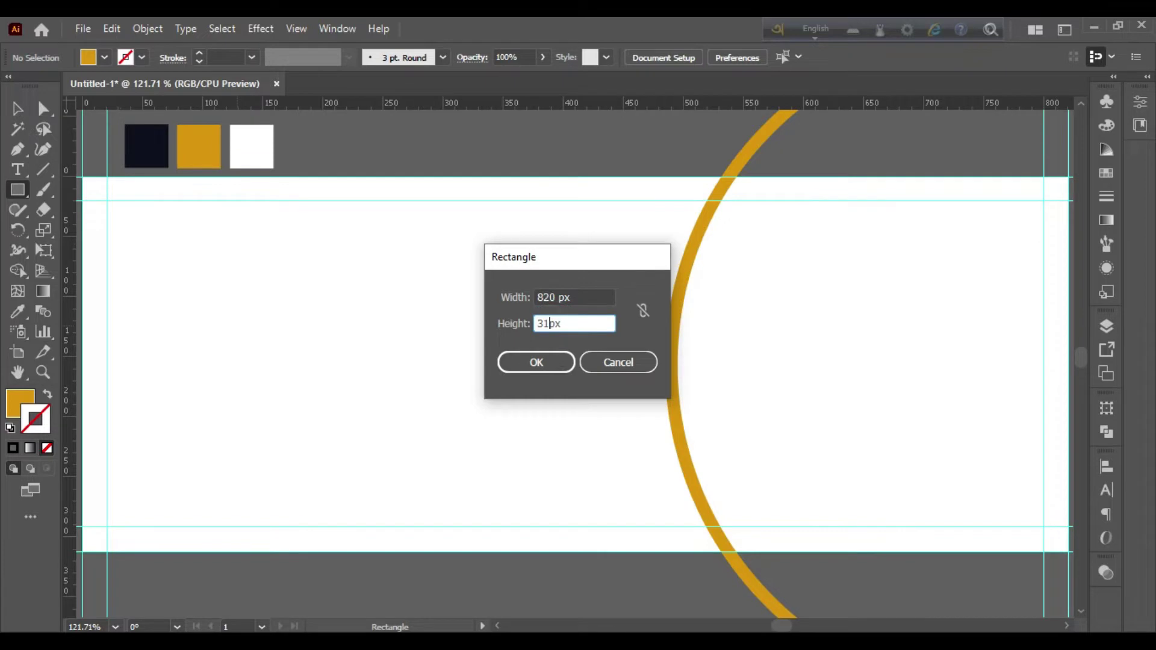
{"action": "type", "text": "10"}
{"action": "key", "text": "Return"}
- Centre the rectangle horizontally and vertically on the artboard
{"action": "left_click", "coordinate": [17, 109]}
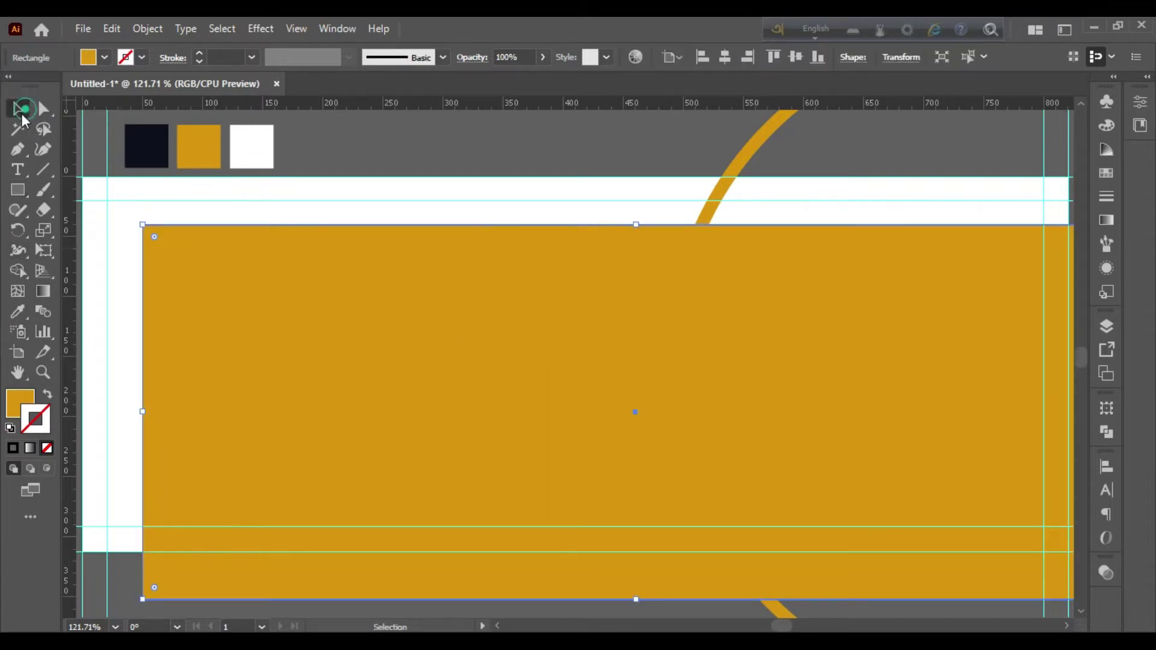
{"action": "left_click", "coordinate": [1103, 465]}
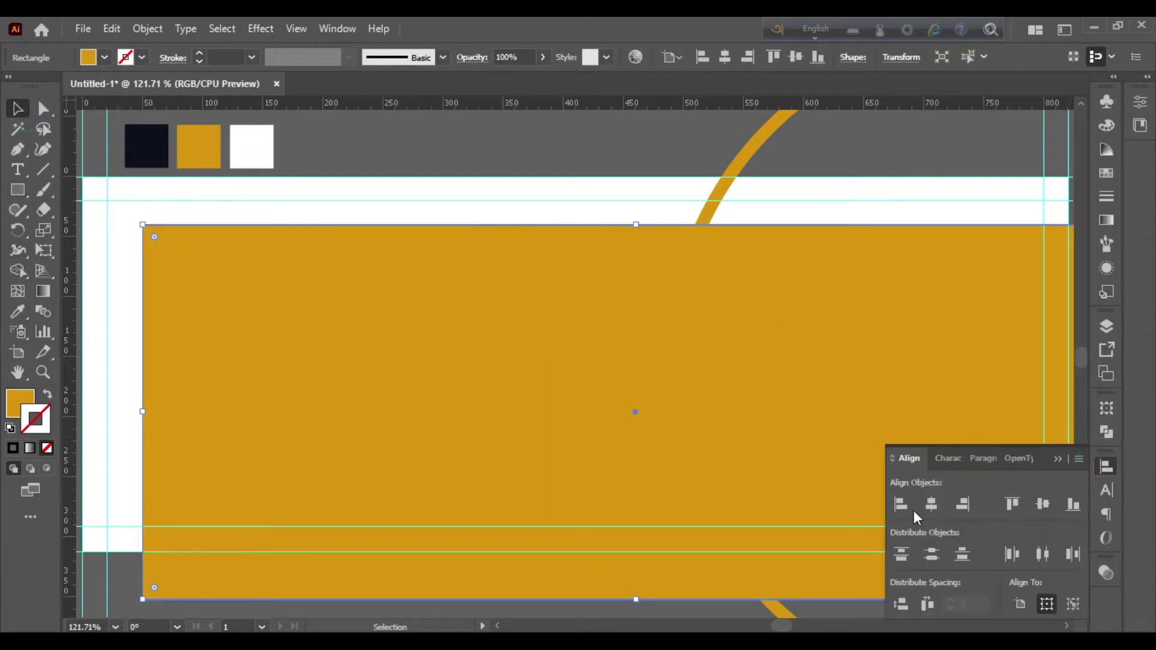
{"action": "left_click", "coordinate": [931, 505]}
{"action": "left_click", "coordinate": [1058, 505]}
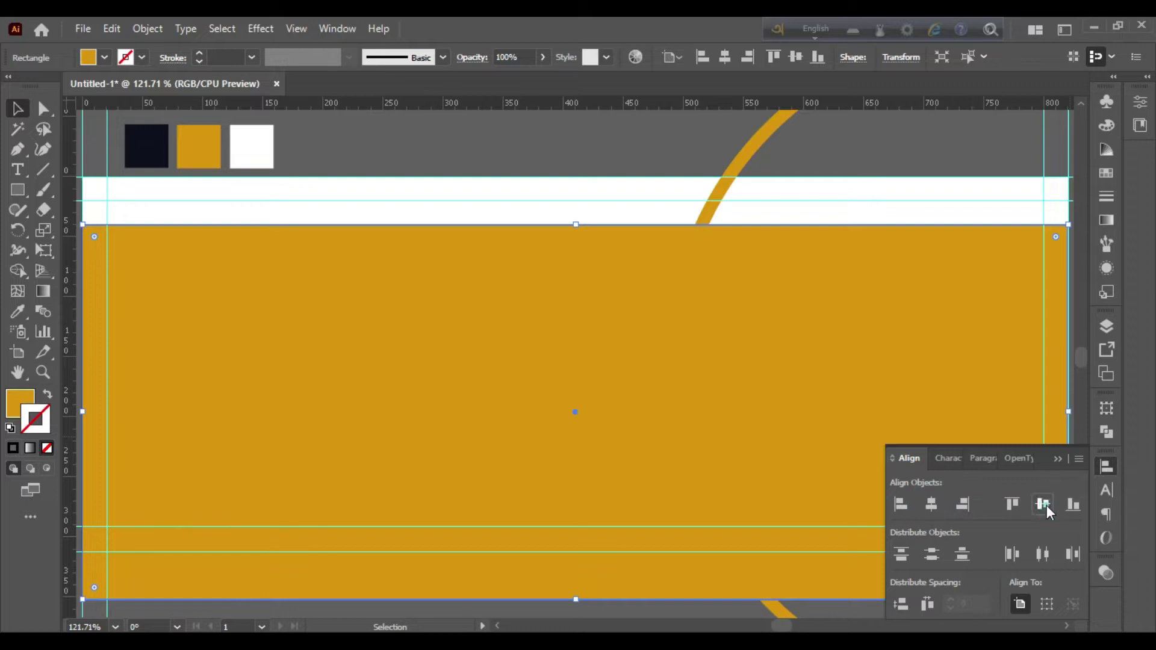
{"action": "left_click", "coordinate": [1056, 463]}
{"action": "scroll", "coordinate": [1058, 338], "scroll_direction": "up", "scroll_amount": 3}
- Undo an accidental rectangle move and delete a stray horizontal guide
{"action": "left_click", "coordinate": [1005, 208]}
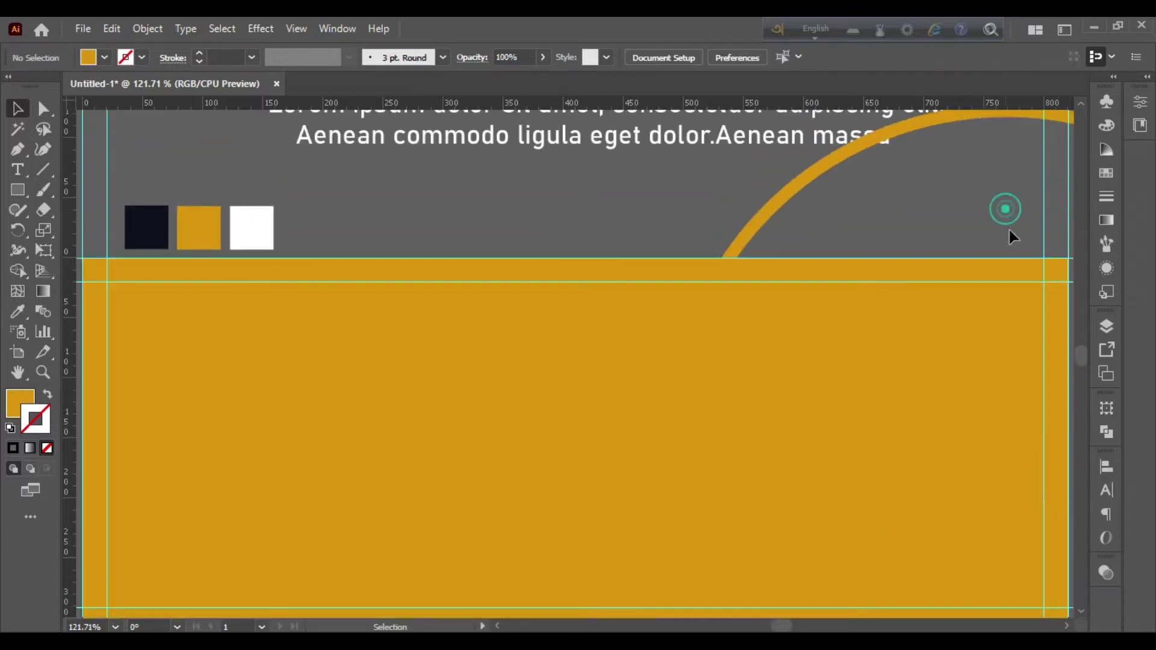
{"action": "left_click_drag", "start_coordinate": [982, 268], "coordinate": [981, 231]}
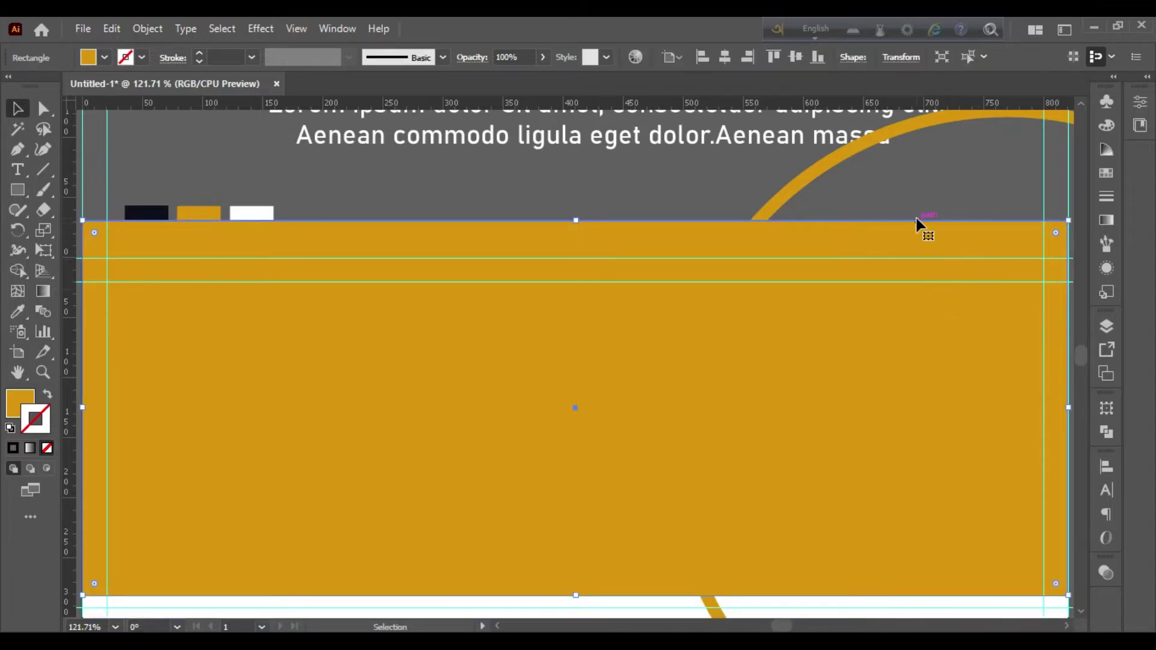
{"action": "key", "text": "ctrl+z"}
{"action": "left_click", "coordinate": [1031, 251]}
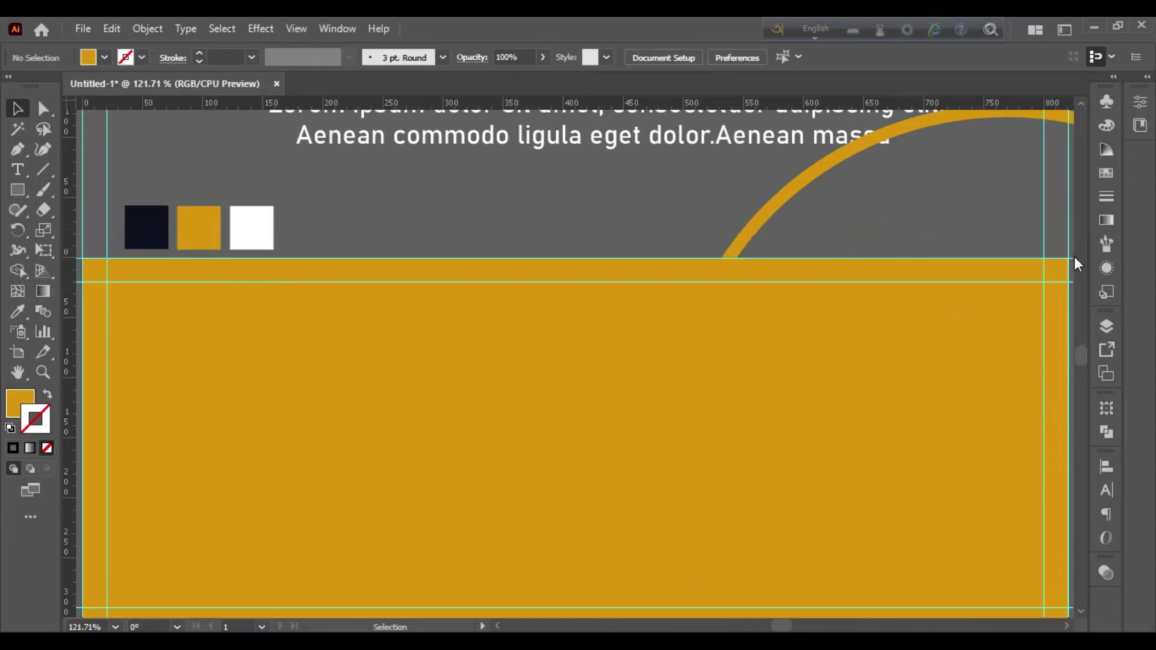
{"action": "left_click_drag", "start_coordinate": [1074, 258], "coordinate": [1071, 227]}
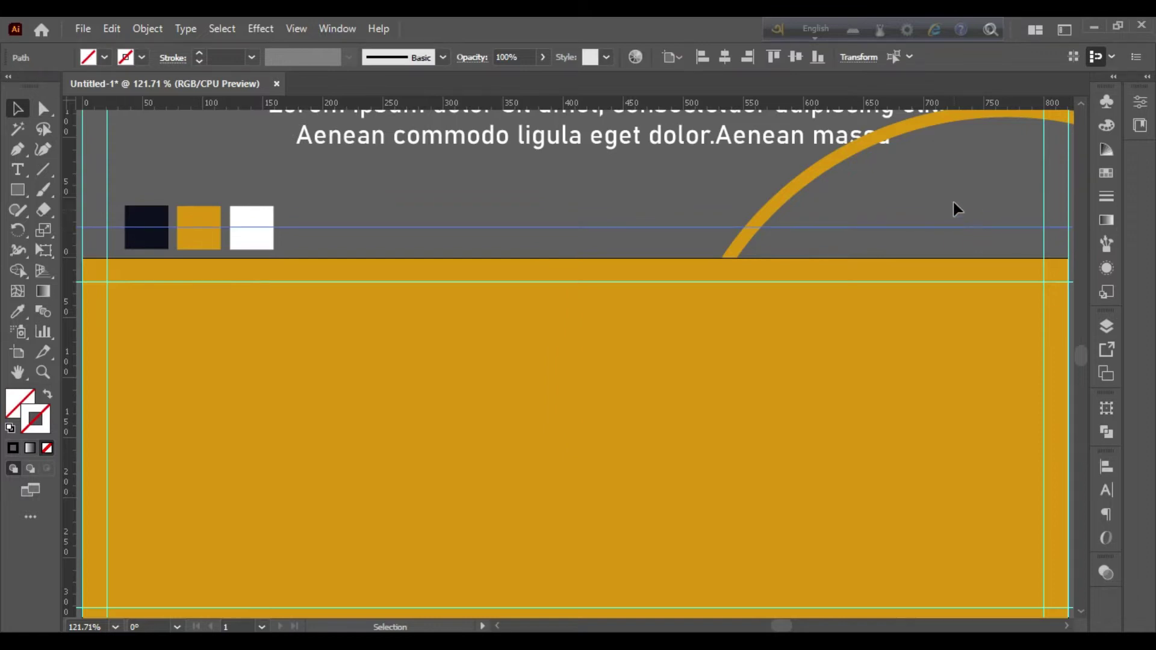
{"action": "key", "text": "Delete"}
- Give the large rectangle the default white fill and black stroke, then select everything
{"action": "left_click", "coordinate": [797, 185]}
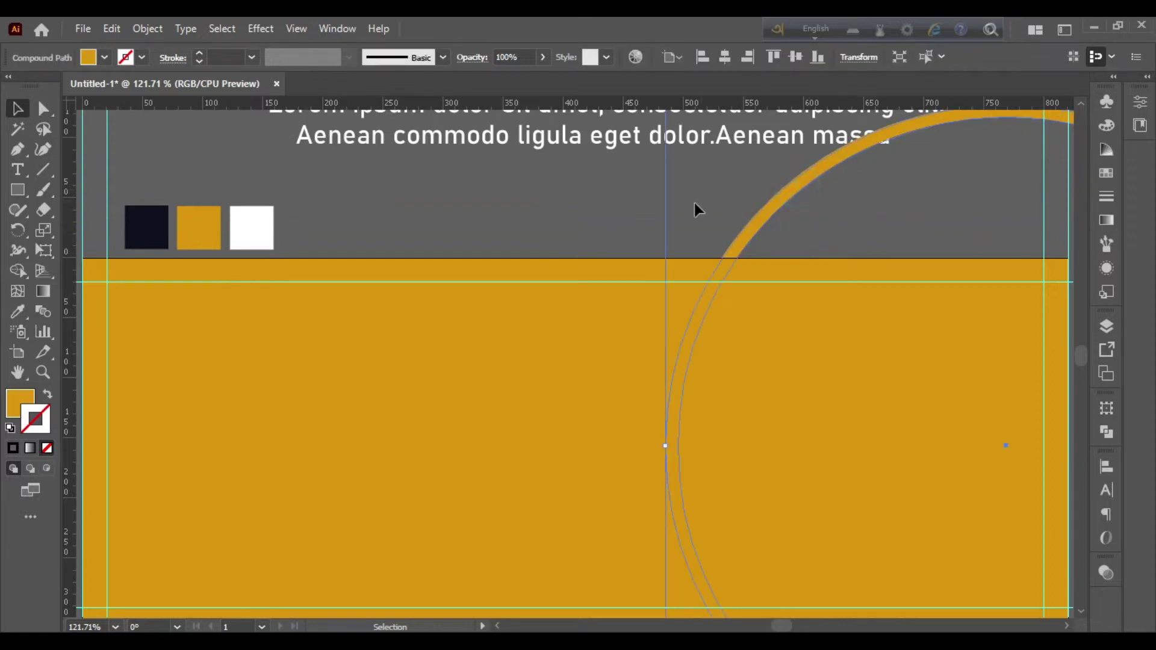
{"action": "scroll", "coordinate": [903, 283], "scroll_direction": "down", "scroll_amount": 1}
{"action": "left_click", "coordinate": [1107, 466]}
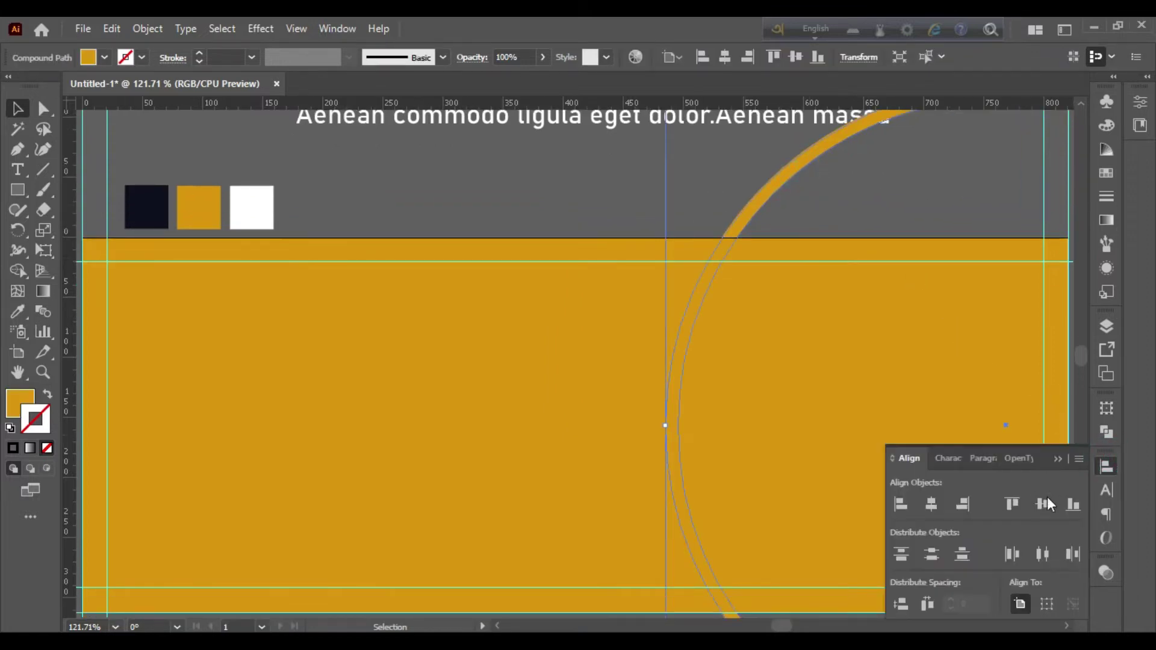
{"action": "left_click", "coordinate": [1057, 461]}
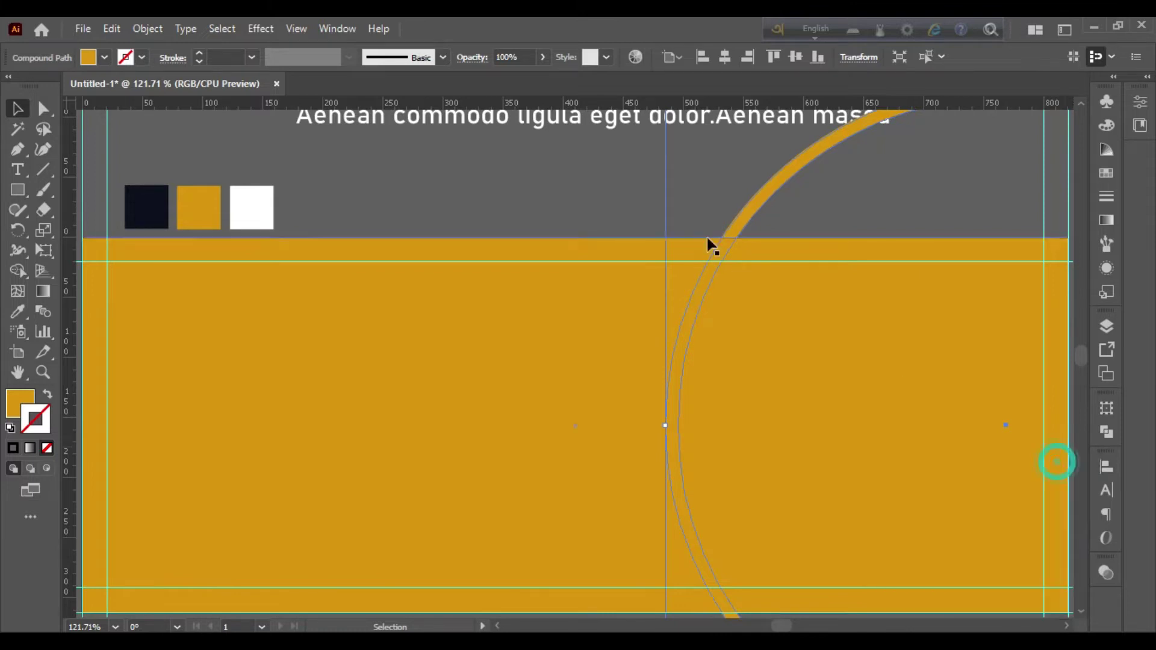
{"action": "left_click", "coordinate": [547, 194]}
{"action": "left_click", "coordinate": [529, 244]}
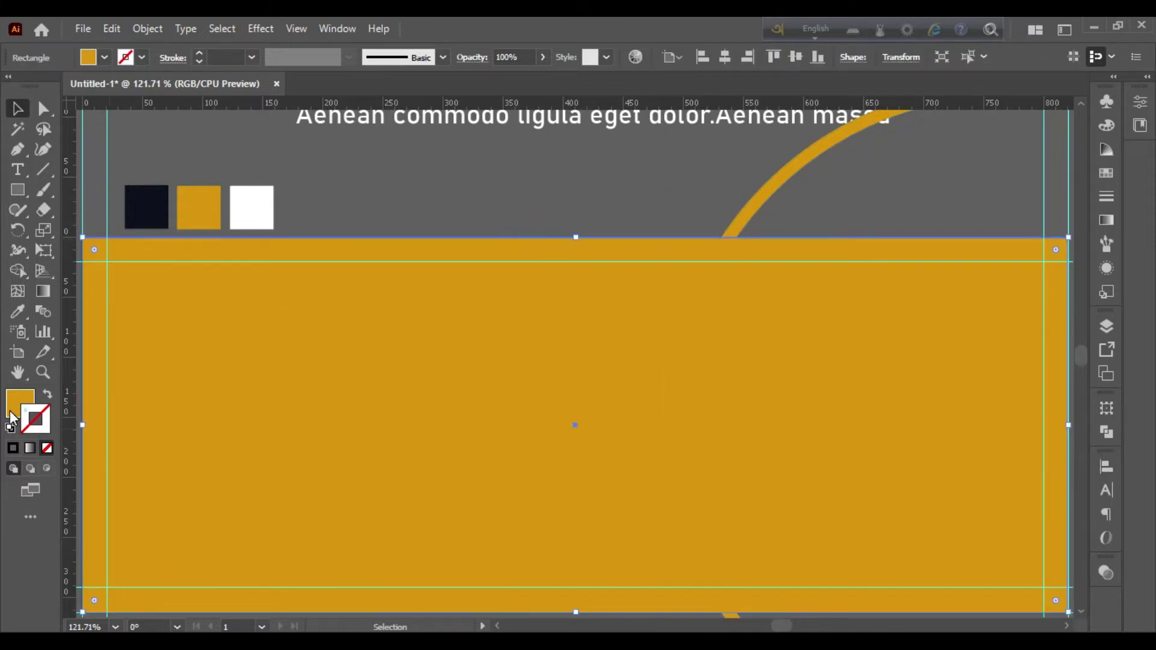
{"action": "left_click", "coordinate": [10, 427]}
{"action": "left_click", "coordinate": [636, 176]}
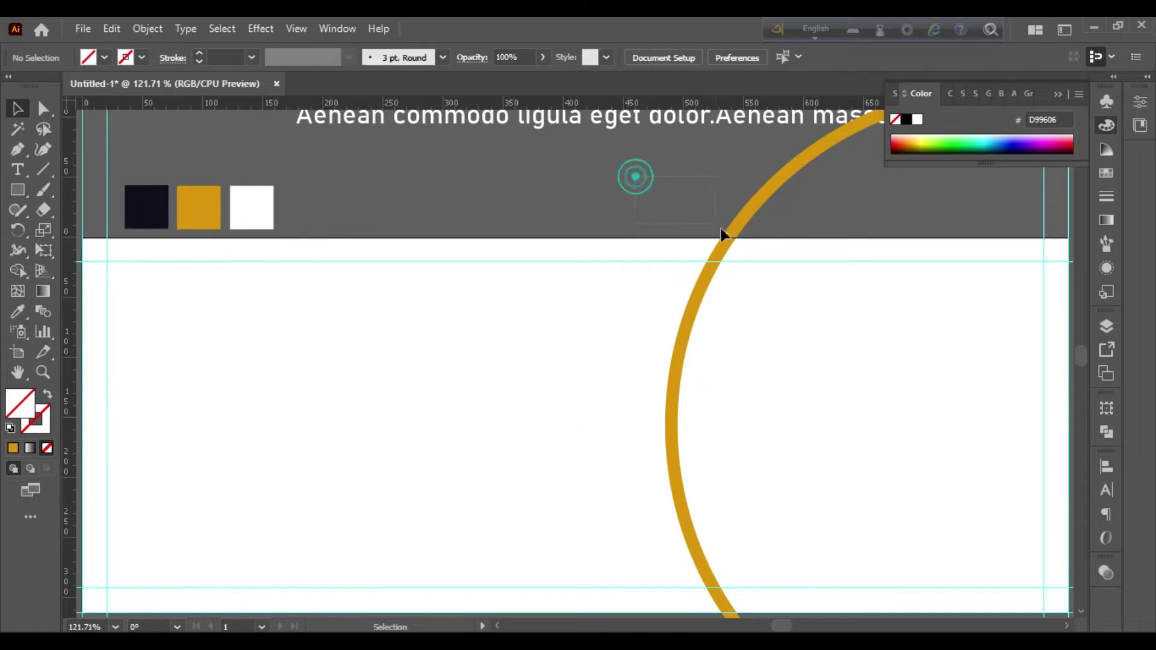
{"action": "key", "text": "ctrl+a"}
- Make a clipping mask so the gold arc is clipped to the rectangle
{"action": "right_click", "coordinate": [738, 241]}
{"action": "left_click", "coordinate": [804, 388]}
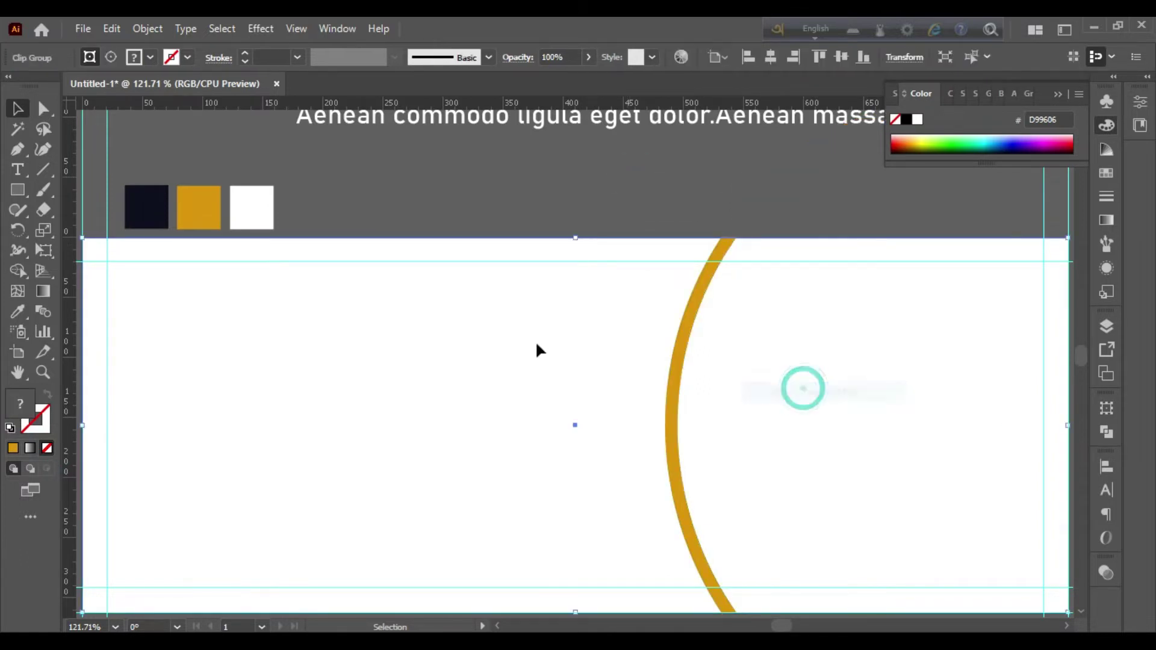
{"action": "left_click", "coordinate": [505, 344]}
{"action": "left_click_drag", "start_coordinate": [678, 331], "coordinate": [587, 332]}
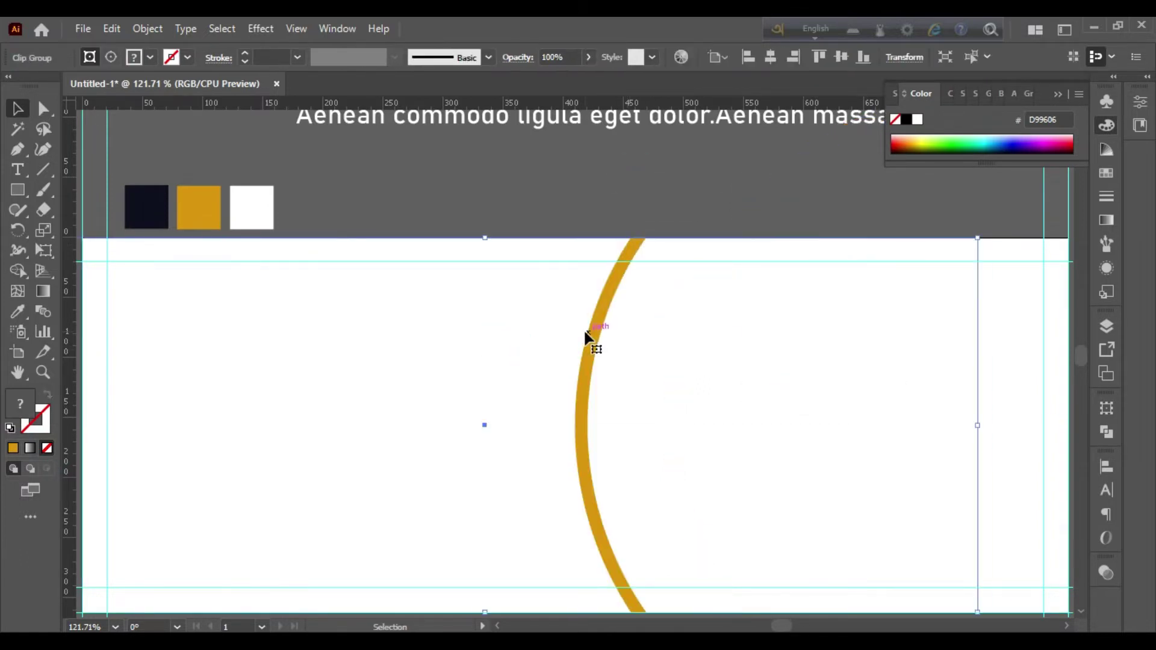
{"action": "key", "text": "ctrl+z"}
- Add a horizontal guide along the artboard's top edge
{"action": "scroll", "coordinate": [575, 199], "scroll_direction": "up", "scroll_amount": 3}
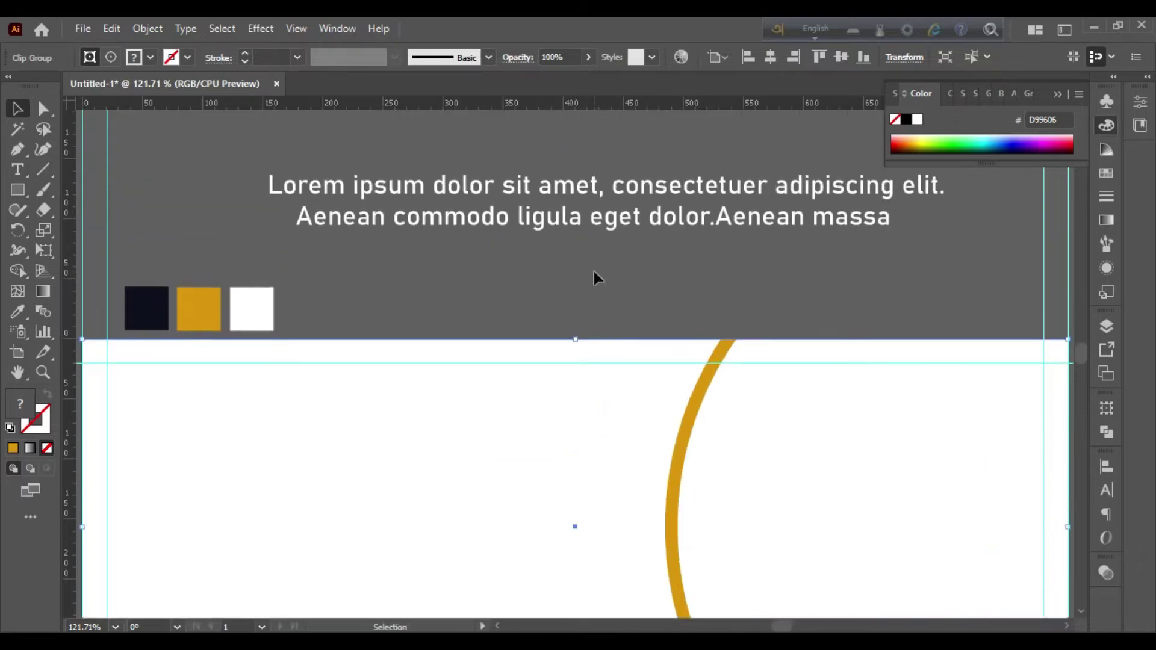
{"action": "scroll", "coordinate": [602, 340], "scroll_direction": "up", "scroll_amount": 2}
{"action": "scroll", "coordinate": [602, 341], "scroll_direction": "up", "scroll_amount": 4}
{"action": "scroll", "coordinate": [596, 327], "scroll_direction": "up", "scroll_amount": 5}
{"action": "scroll", "coordinate": [596, 328], "scroll_direction": "down", "scroll_amount": 8}
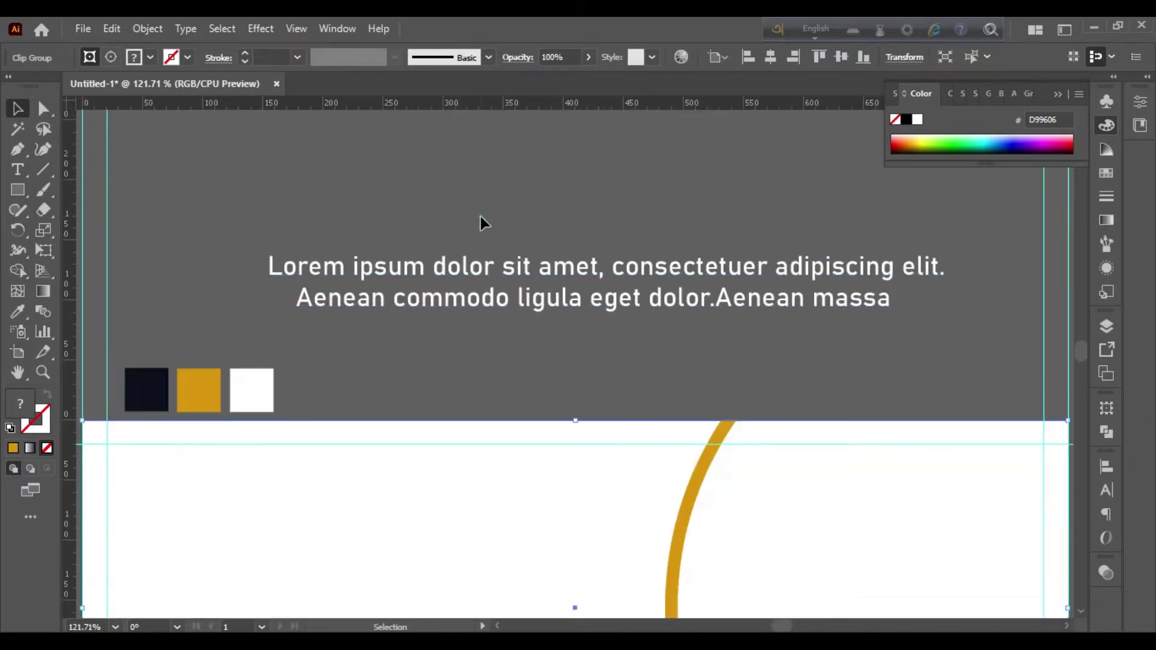
{"action": "left_click", "coordinate": [482, 224]}
{"action": "scroll", "coordinate": [524, 283], "scroll_direction": "down", "scroll_amount": 3}
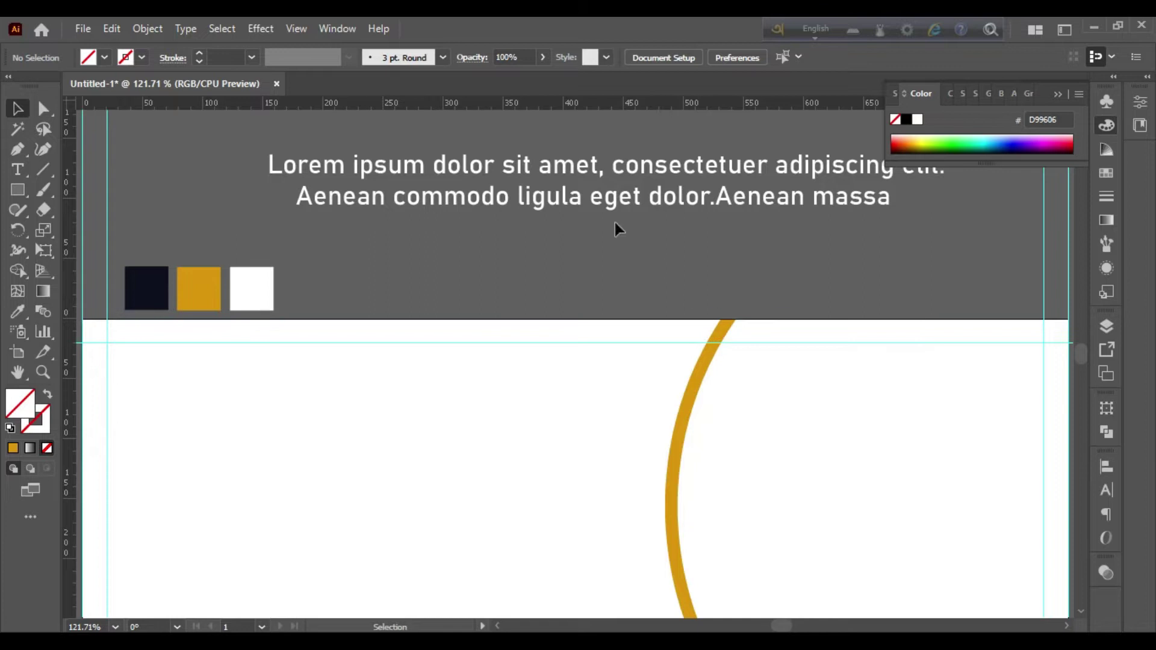
{"action": "left_click_drag", "start_coordinate": [575, 103], "coordinate": [602, 320]}
{"action": "left_click", "coordinate": [574, 274]}
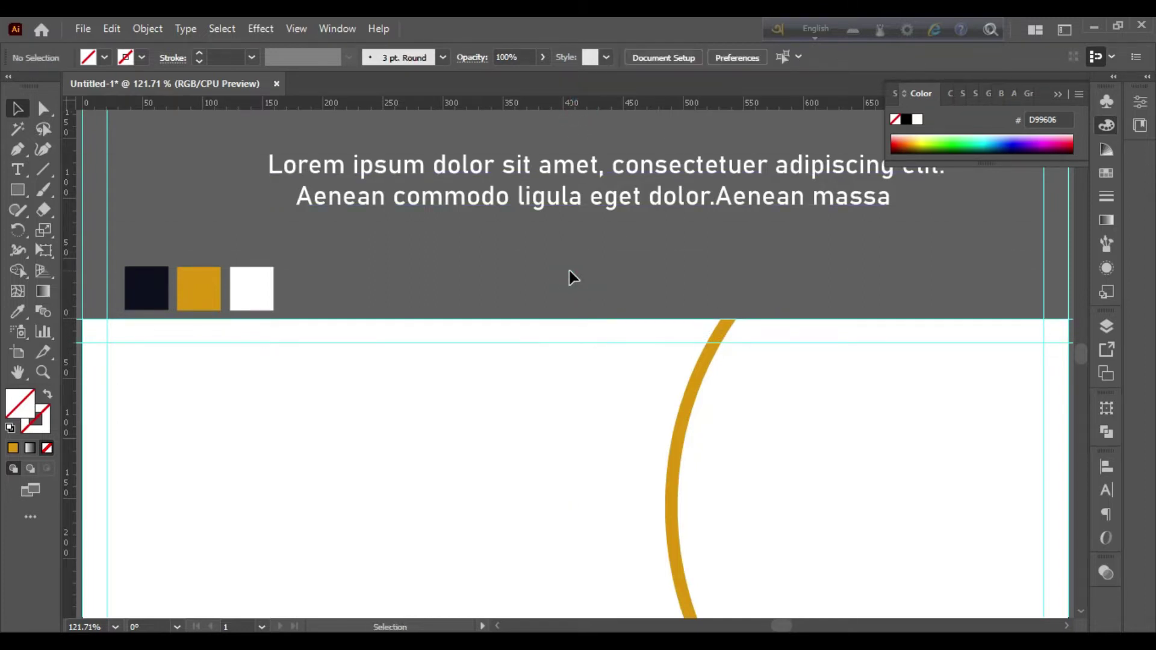
- Create an 820 × 312 px rectangle filled with the dark navy swatch colour
{"action": "left_click", "coordinate": [17, 190]}
{"action": "left_click", "coordinate": [506, 310]}
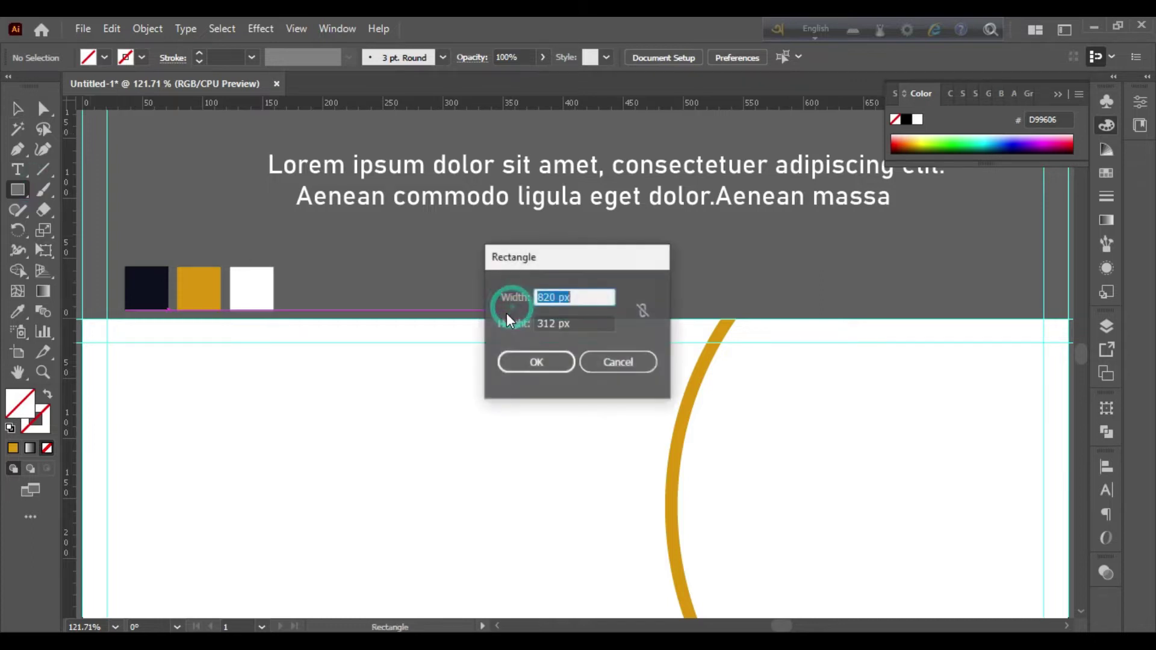
{"action": "left_click", "coordinate": [513, 368]}
{"action": "left_click", "coordinate": [18, 108]}
{"action": "double_click", "coordinate": [18, 311]}
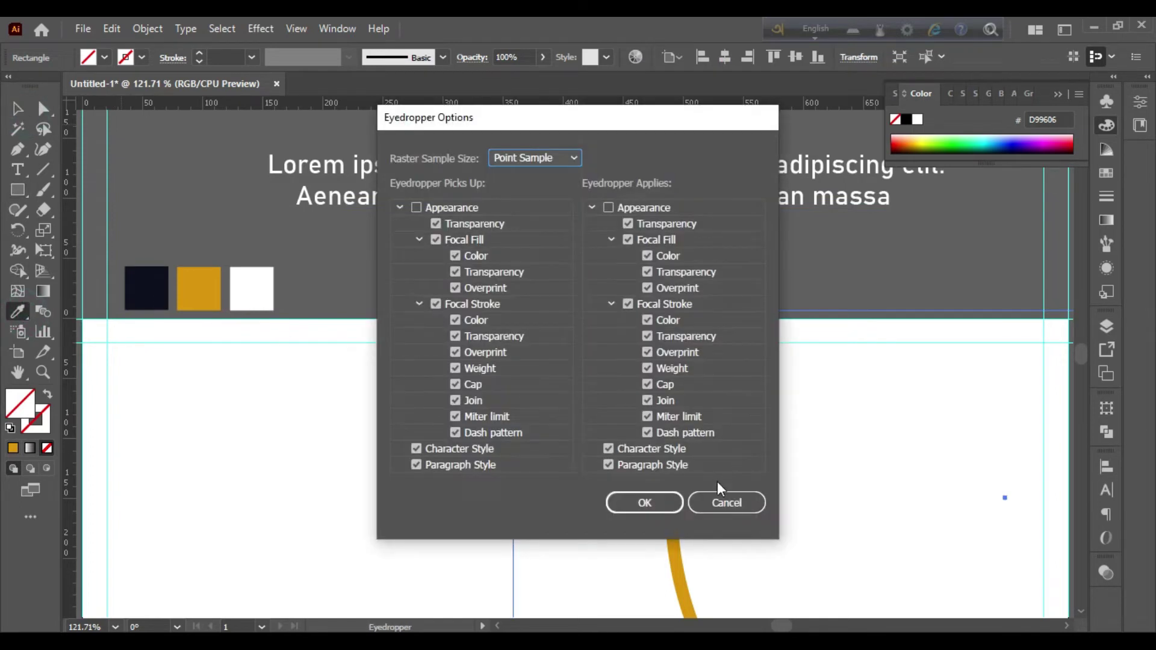
{"action": "left_click", "coordinate": [726, 503]}
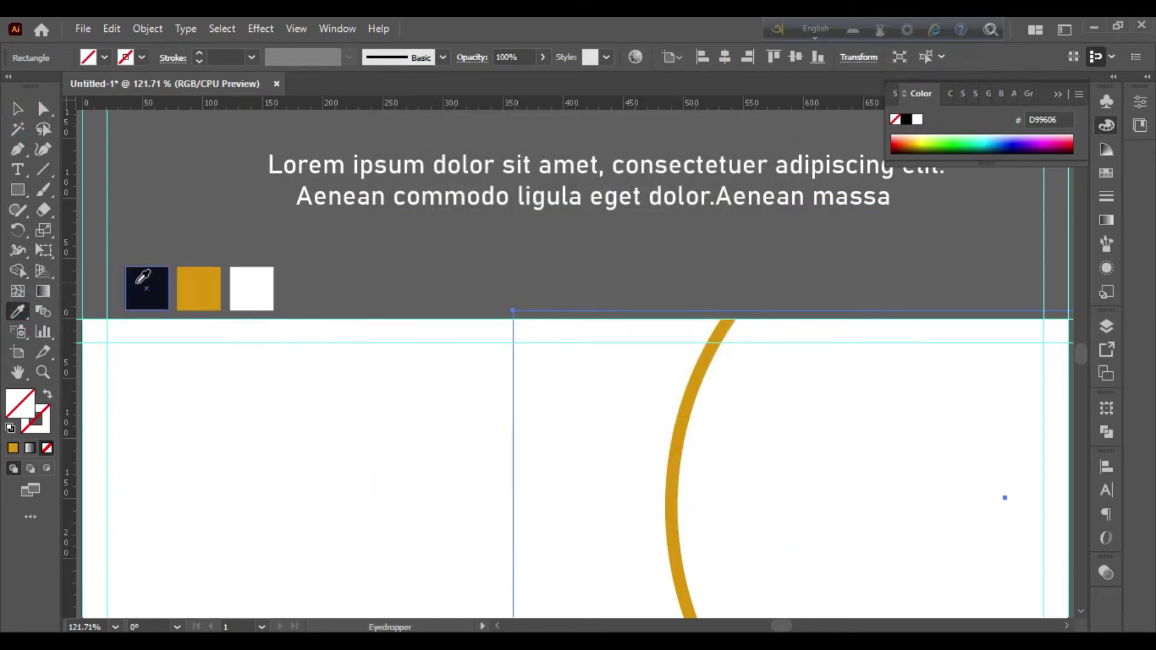
{"action": "left_click", "coordinate": [139, 282]}
- Send the navy rectangle to the back and centre it on the artboard
{"action": "left_click", "coordinate": [17, 109]}
{"action": "right_click", "coordinate": [676, 434]}
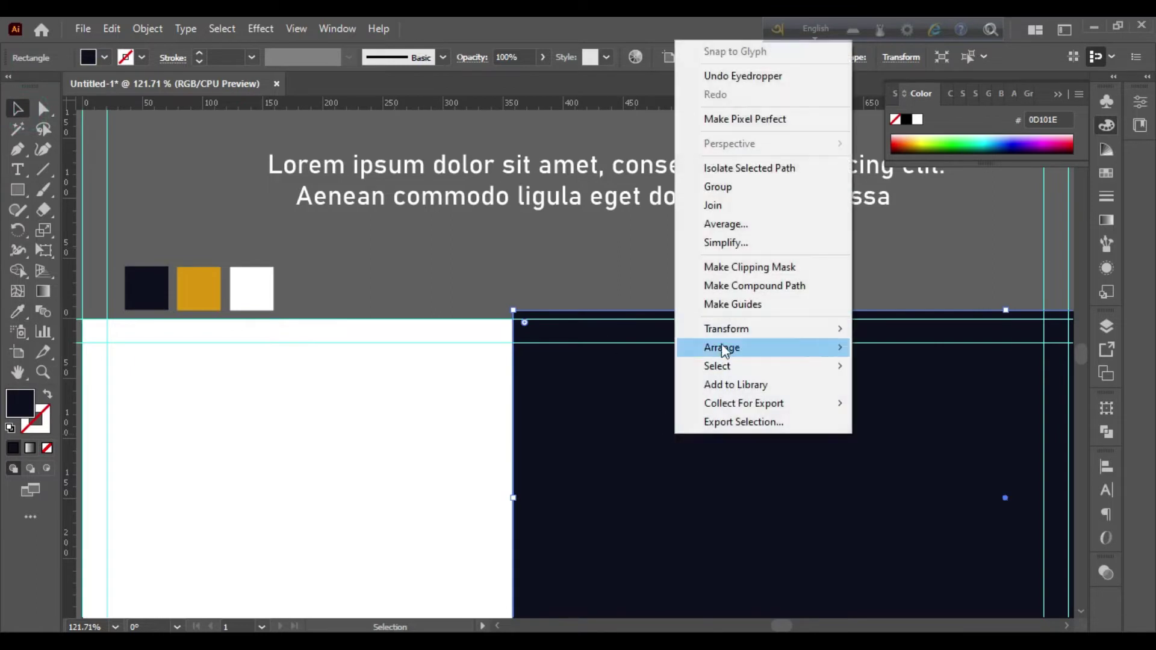
{"action": "left_click", "coordinate": [931, 402]}
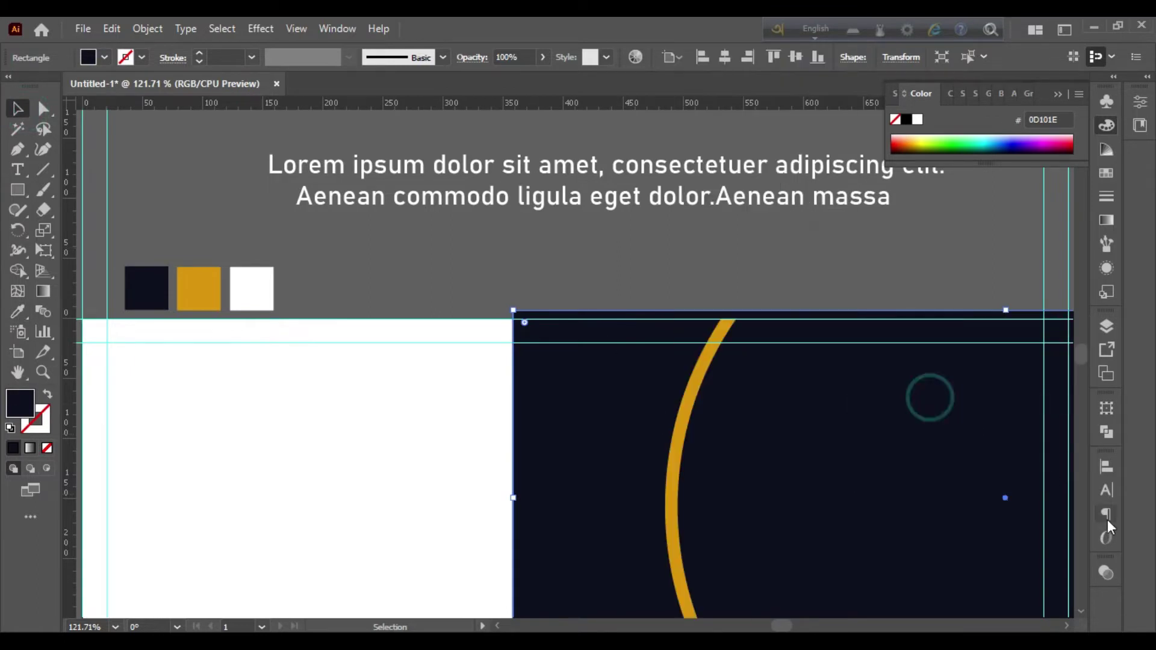
{"action": "left_click", "coordinate": [1107, 467]}
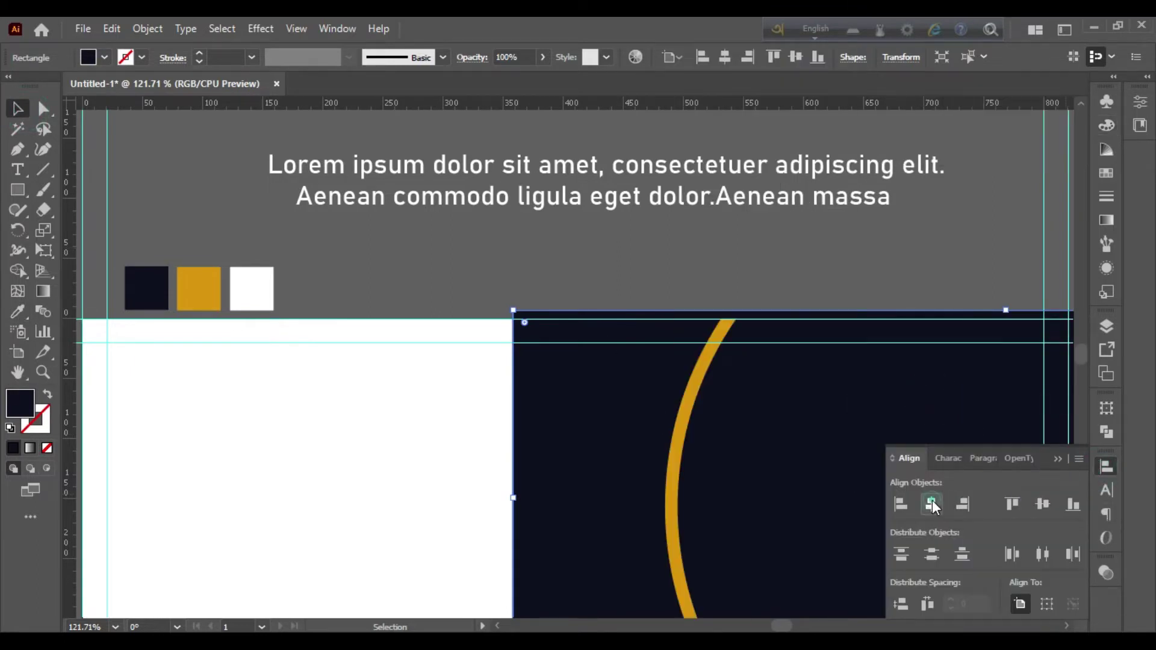
{"action": "left_click", "coordinate": [933, 504]}
{"action": "left_click", "coordinate": [1054, 466]}
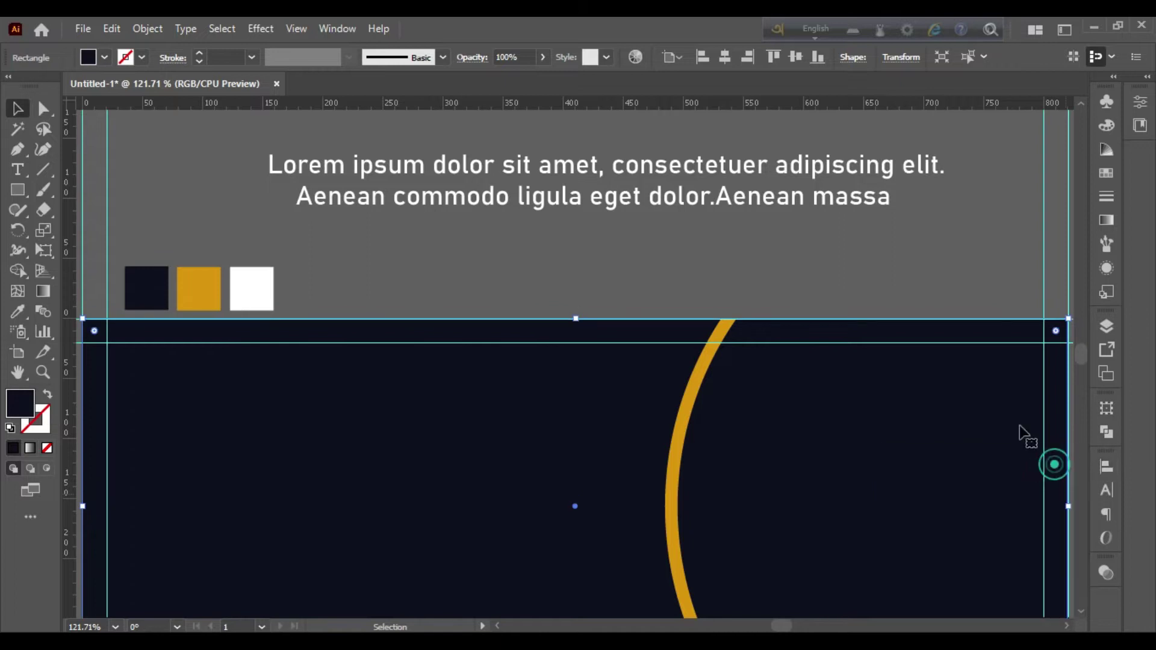
{"action": "left_click", "coordinate": [609, 240]}
{"action": "scroll", "coordinate": [568, 312], "scroll_direction": "down", "scroll_amount": 3}
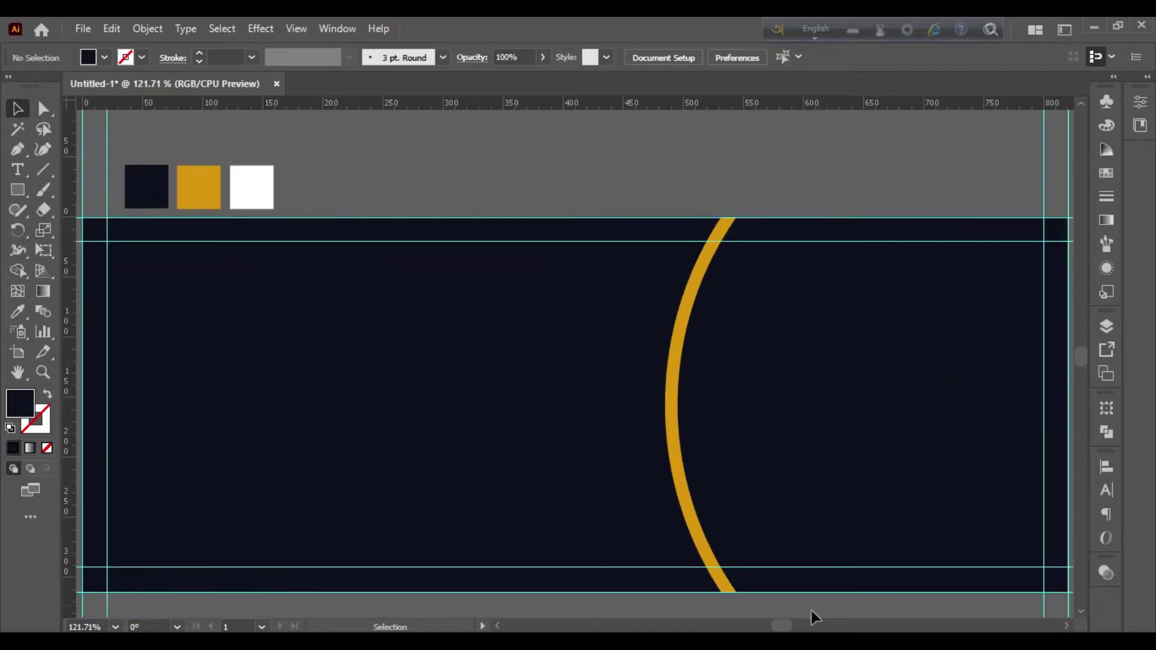
- Lock the navy background rectangle with Ctrl+2 and pick out the clipped arc group
{"action": "left_click", "coordinate": [674, 385]}
{"action": "left_click", "coordinate": [634, 191]}
{"action": "left_click", "coordinate": [728, 229]}
{"action": "left_click", "coordinate": [715, 201]}
{"action": "left_click", "coordinate": [471, 359]}
{"action": "key", "text": "ctrl+2"}
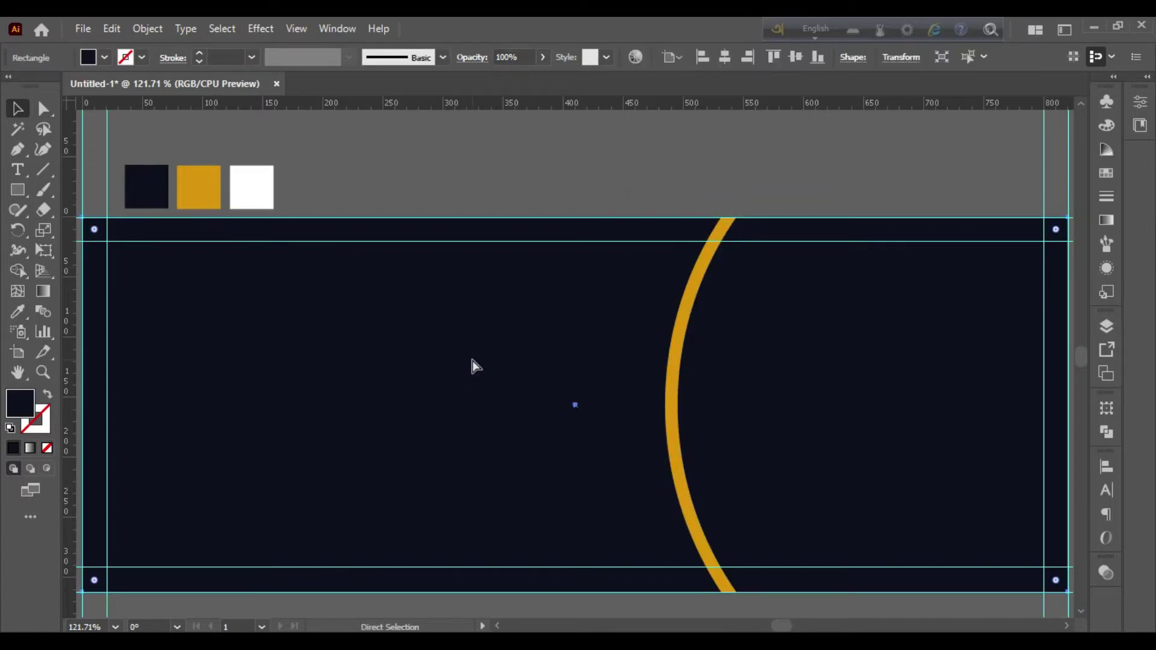
{"action": "left_click", "coordinate": [721, 242]}
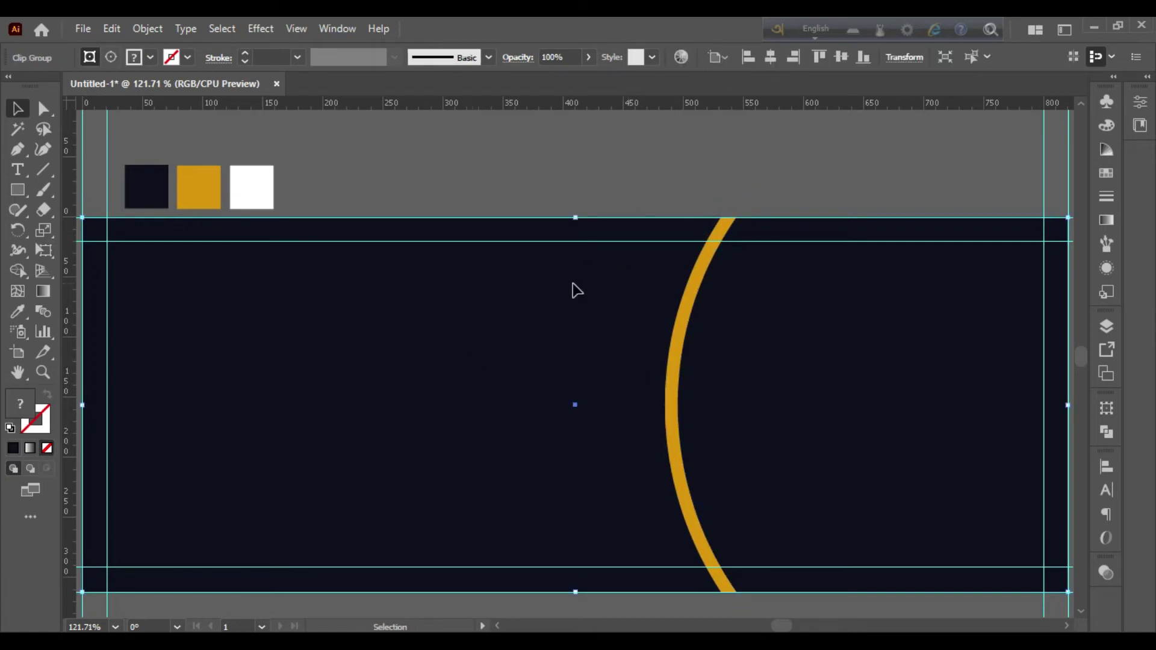
{"action": "left_click", "coordinate": [535, 386]}
- Duplicate the clipped arc to the left, then release its clipping mask and compound path
{"action": "mouse_move", "coordinate": [675, 429]}
{"action": "left_mouse_down"}
{"action": "mouse_move", "coordinate": [374, 327]}
{"action": "mouse_move", "coordinate": [375, 317]}
{"action": "left_mouse_up"}
{"action": "right_click", "coordinate": [375, 317]}
{"action": "left_click", "coordinate": [476, 480]}
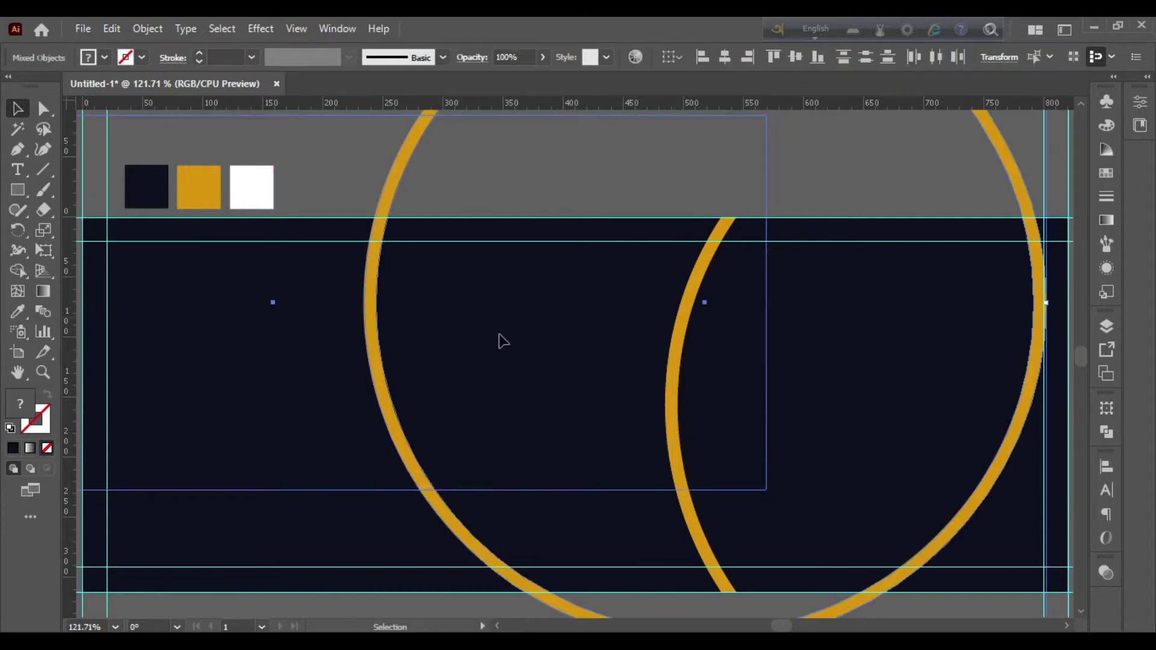
{"action": "left_click", "coordinate": [455, 181]}
{"action": "left_click_drag", "start_coordinate": [412, 160], "coordinate": [464, 180]}
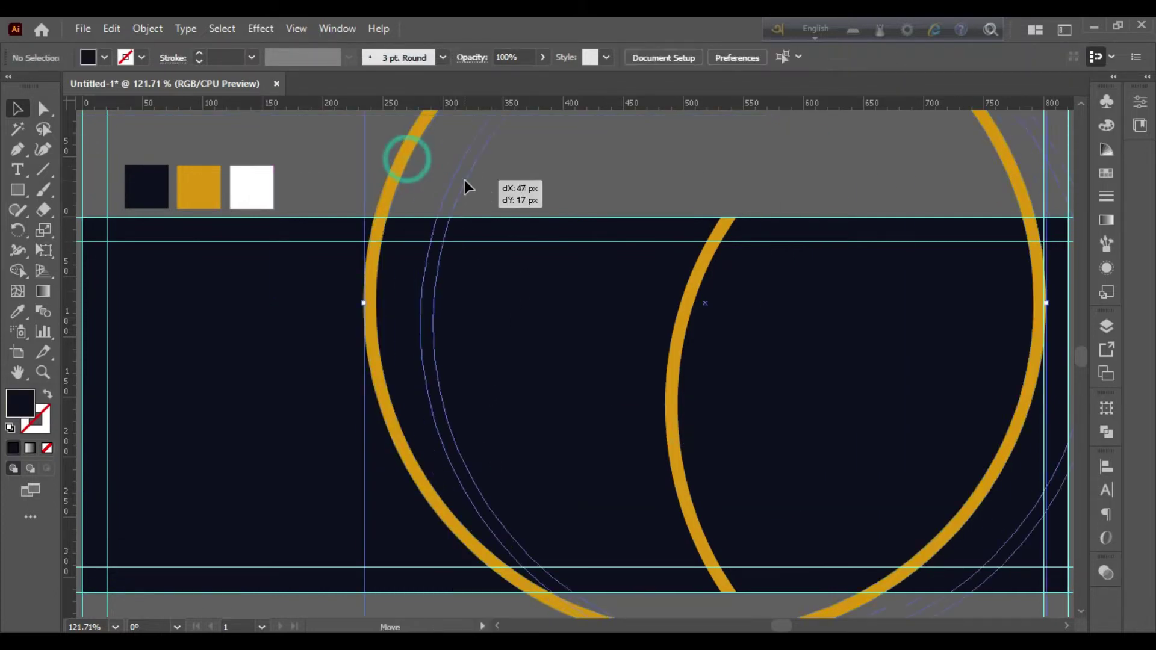
{"action": "right_click", "coordinate": [465, 179]}
{"action": "left_click", "coordinate": [511, 303]}
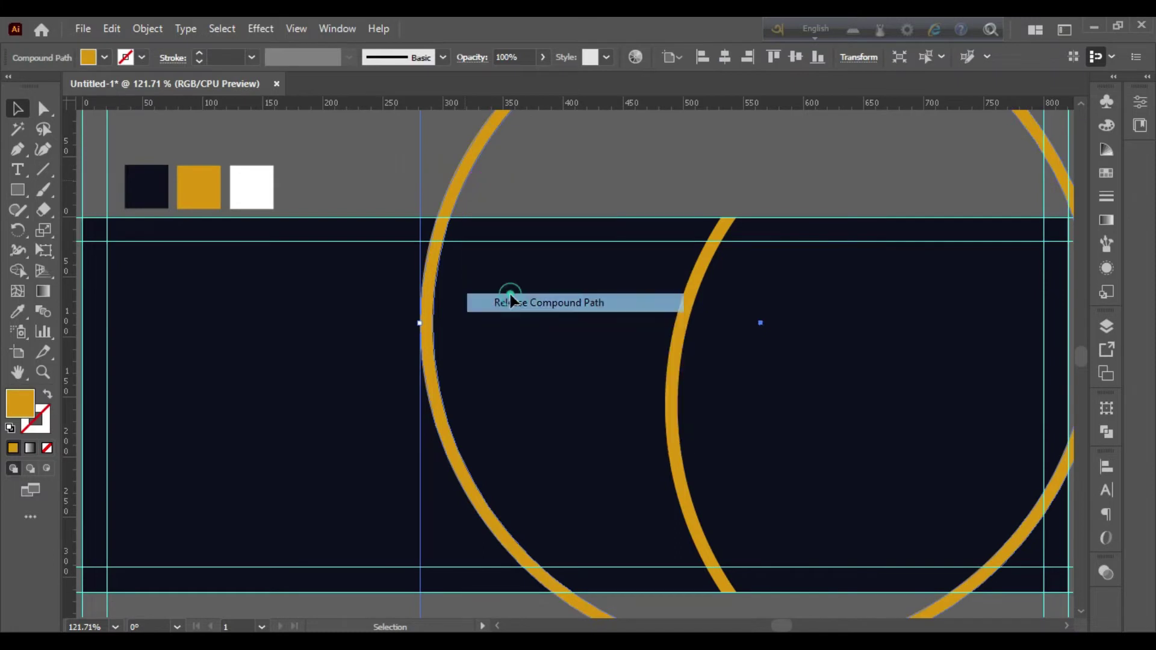
- Move one gold circle right onto the arc and centre it vertically on the artboard
{"action": "left_click", "coordinate": [425, 161]}
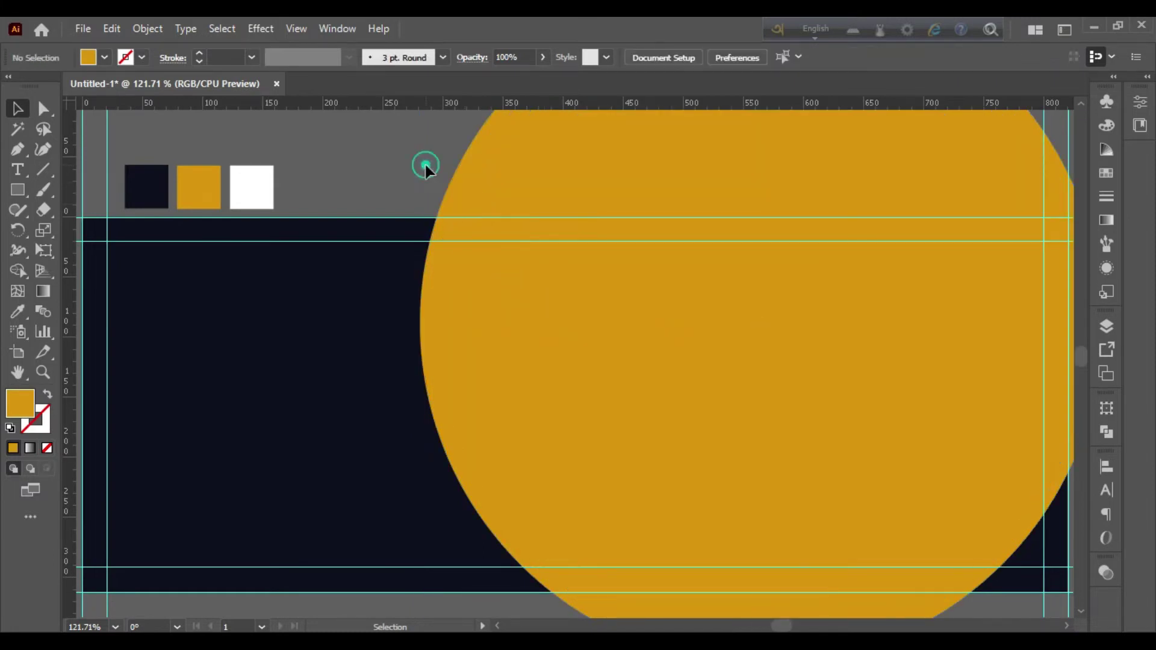
{"action": "left_click", "coordinate": [462, 194]}
{"action": "mouse_move", "coordinate": [565, 265]}
{"action": "left_mouse_down"}
{"action": "mouse_move", "coordinate": [777, 332]}
{"action": "mouse_move", "coordinate": [752, 380]}
{"action": "mouse_move", "coordinate": [801, 388]}
{"action": "left_mouse_up"}
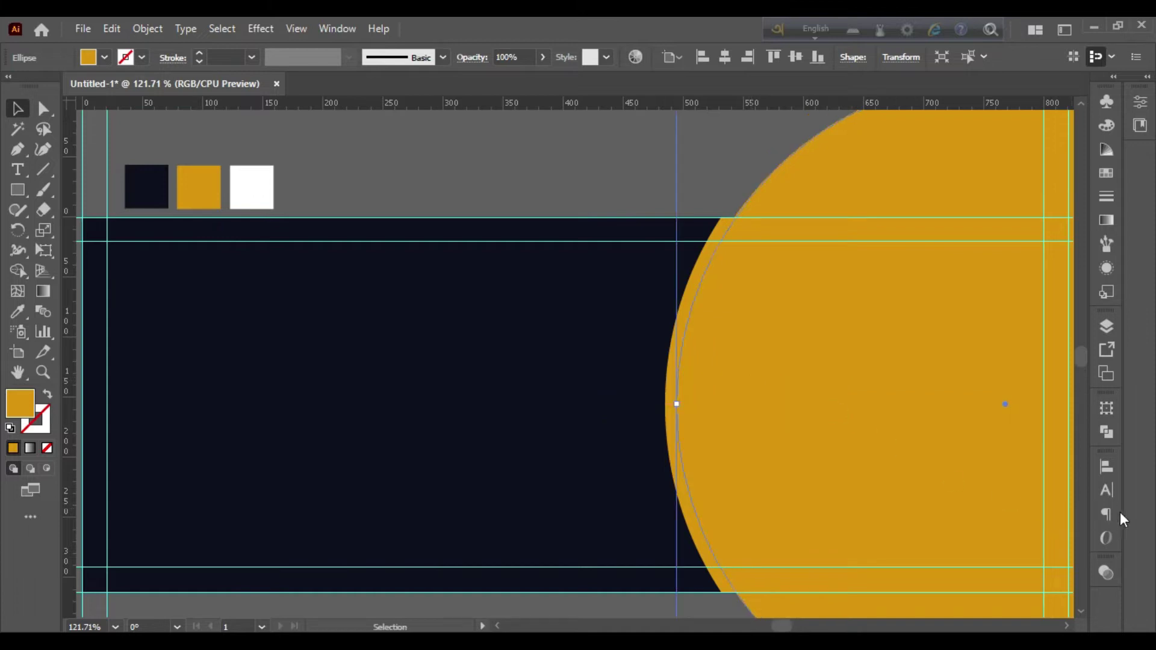
{"action": "left_click", "coordinate": [1107, 468]}
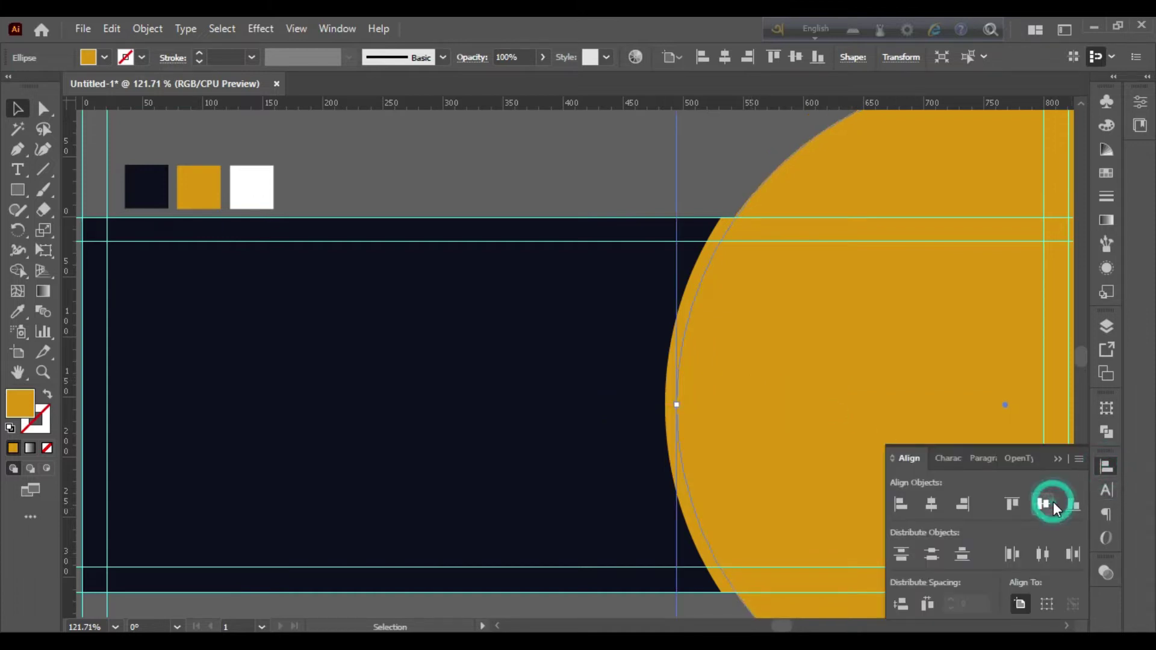
{"action": "left_click", "coordinate": [1061, 459]}
{"action": "left_click", "coordinate": [459, 356]}
{"action": "left_click", "coordinate": [743, 306]}
- Remove the circle's gold fill and pen-draw a path from the arc's top to the artboard's right corners
{"action": "key", "text": "shift+x"}
{"action": "left_click", "coordinate": [729, 270]}
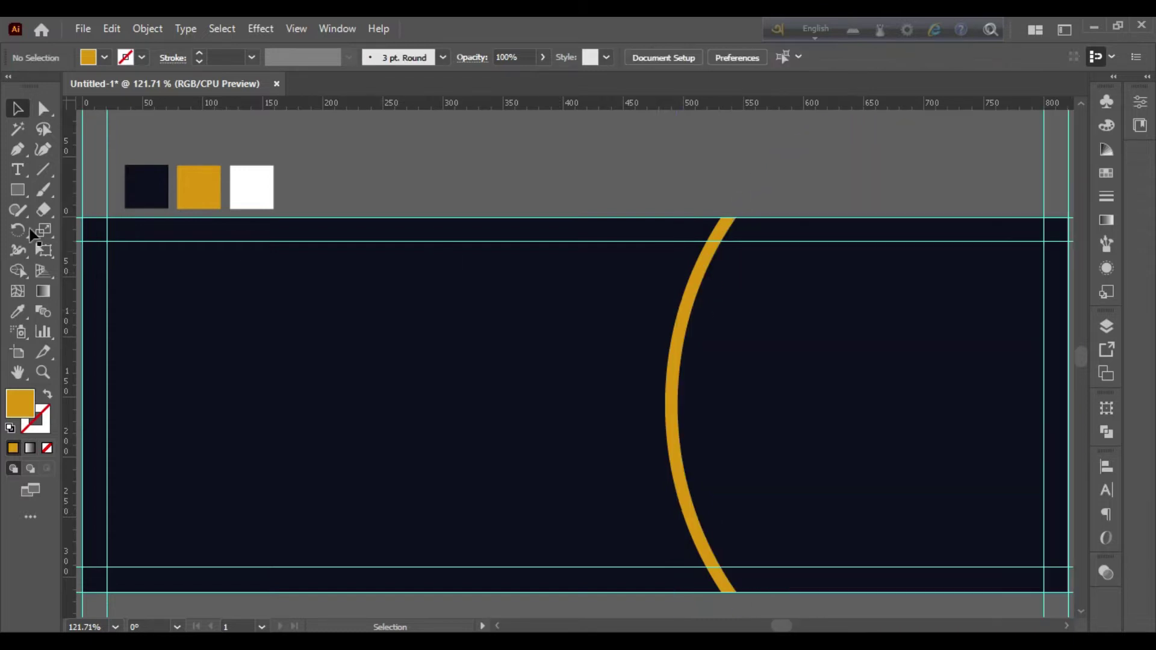
{"action": "left_click", "coordinate": [20, 150]}
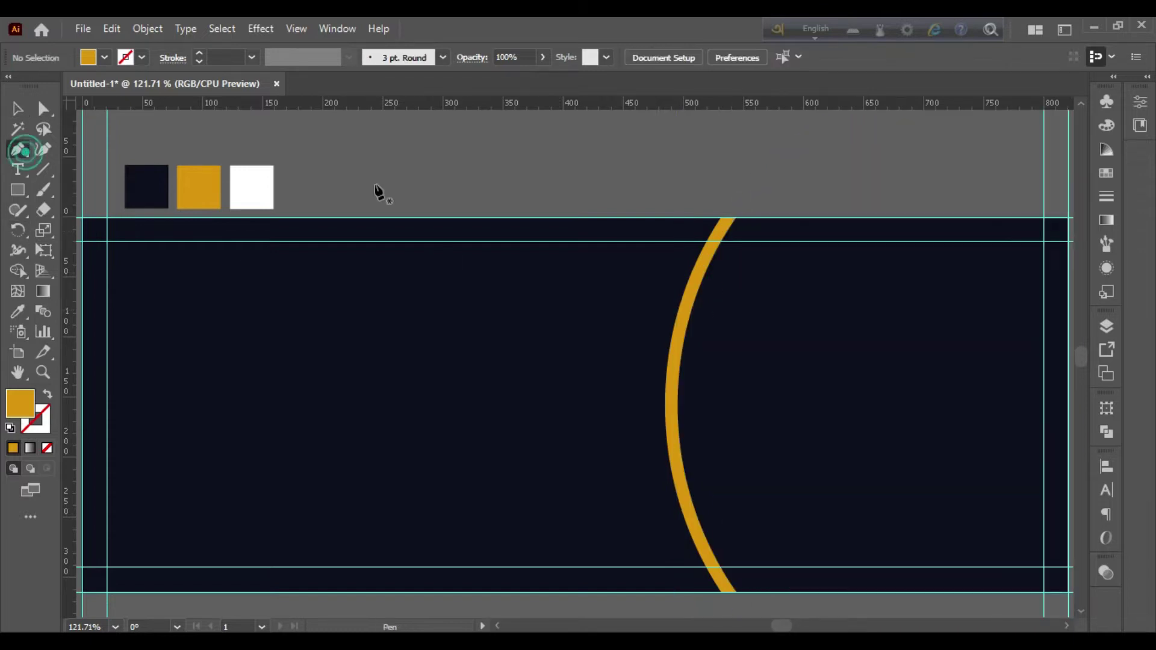
{"action": "left_click", "coordinate": [736, 218]}
{"action": "left_click", "coordinate": [1070, 217]}
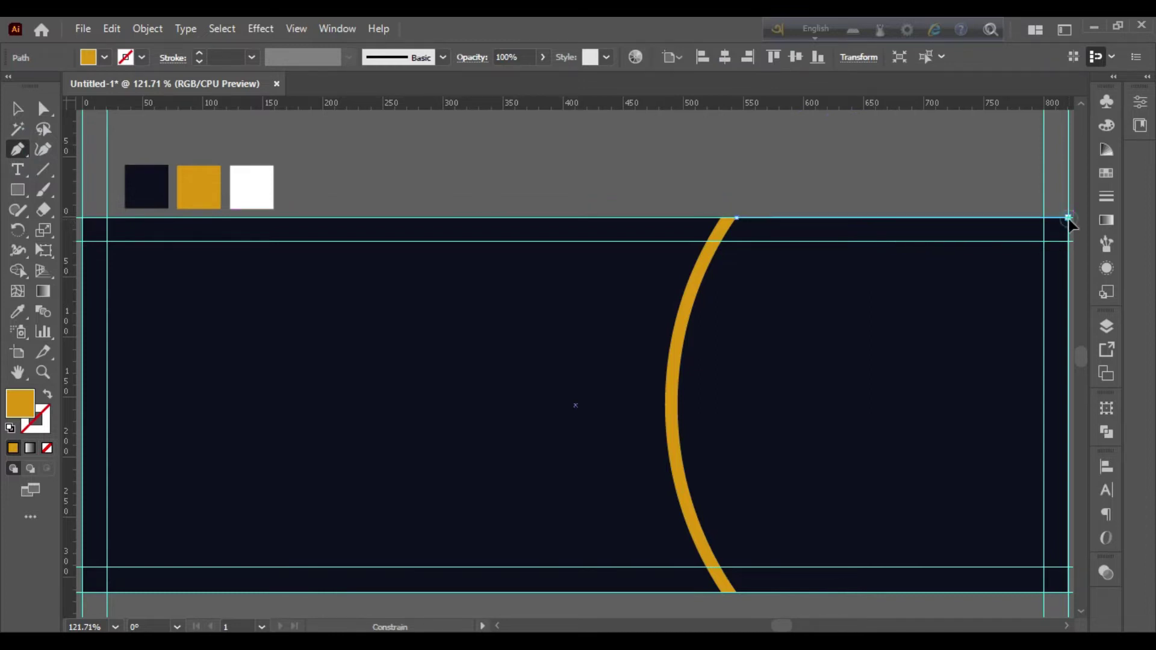
{"action": "scroll", "coordinate": [1046, 396], "scroll_direction": "down", "scroll_amount": 1}
{"action": "scroll", "coordinate": [1046, 396], "scroll_direction": "down", "scroll_amount": 1}
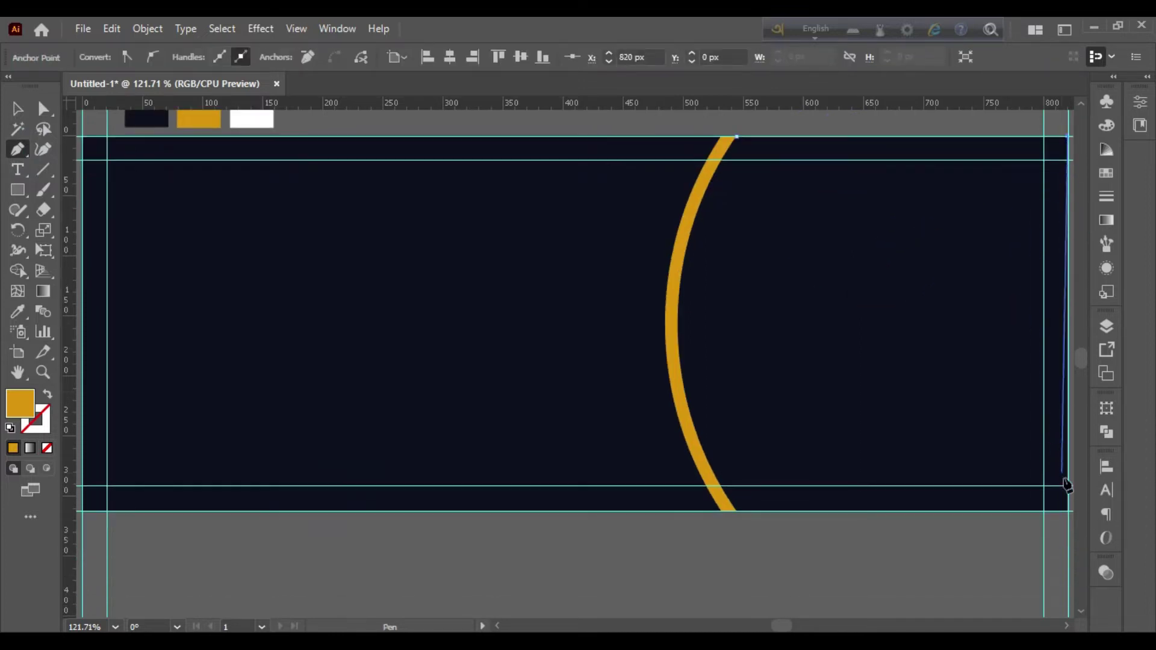
{"action": "left_click", "coordinate": [1069, 512]}
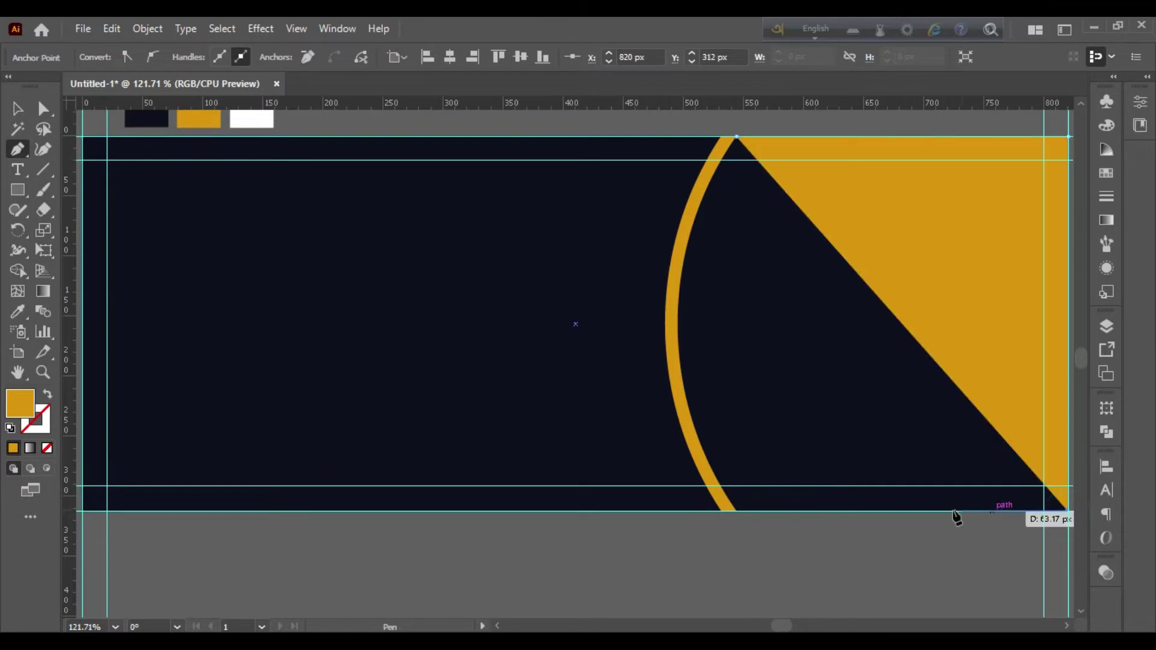
{"action": "left_click", "coordinate": [738, 512]}
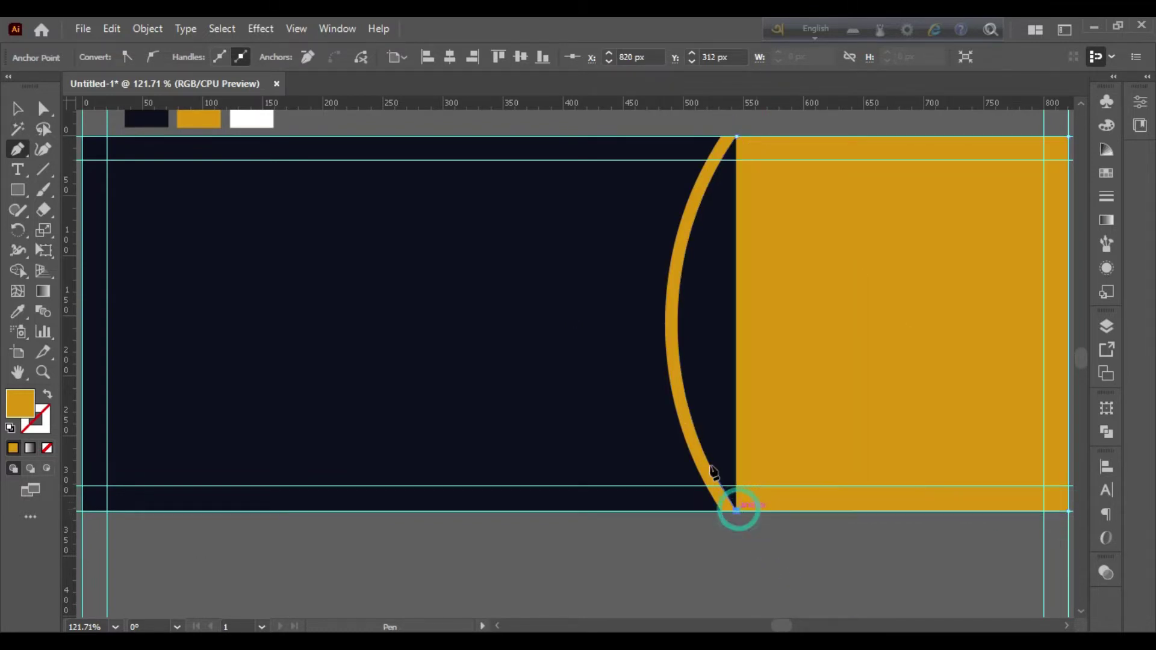
- Curve the closing segment along the gold arc and join the path into a closed shape
{"action": "scroll", "coordinate": [691, 259], "scroll_direction": "up", "scroll_amount": 1}
{"action": "scroll", "coordinate": [748, 243], "scroll_direction": "up", "scroll_amount": 2}
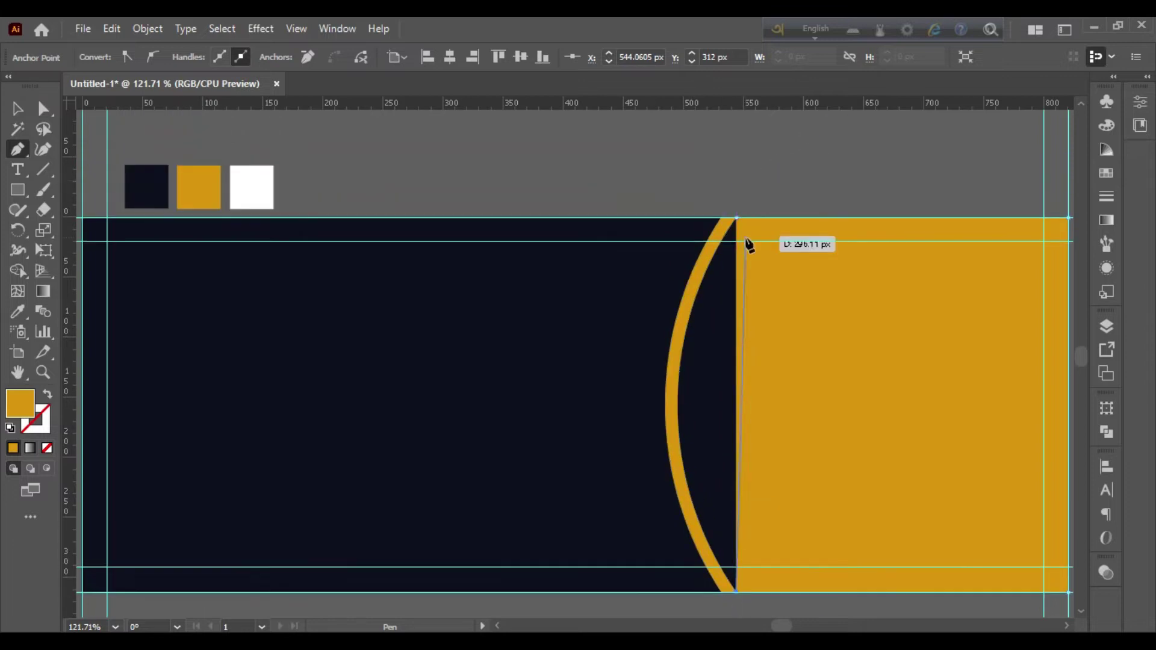
{"action": "key", "text": "ctrl+minus"}
{"action": "scroll", "coordinate": [729, 210], "scroll_direction": "up", "scroll_amount": 3}
{"action": "scroll", "coordinate": [708, 173], "scroll_direction": "up", "scroll_amount": 5}
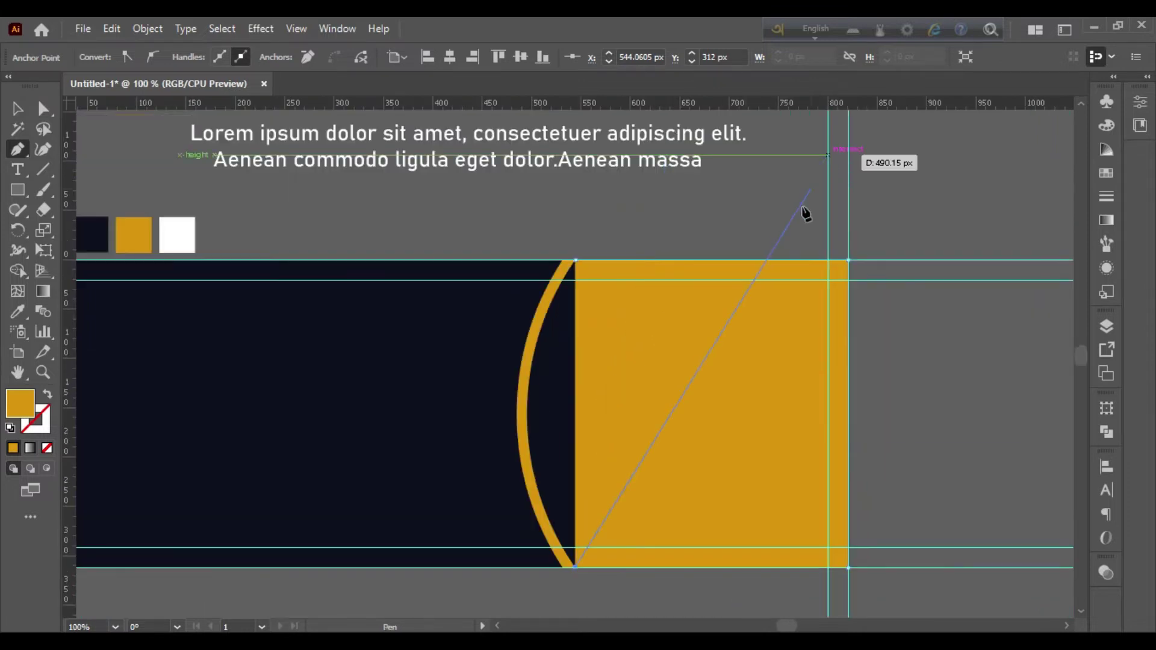
{"action": "left_click_drag", "start_coordinate": [576, 260], "coordinate": [622, 180]}
{"action": "scroll", "coordinate": [681, 118], "scroll_direction": "up", "scroll_amount": 5}
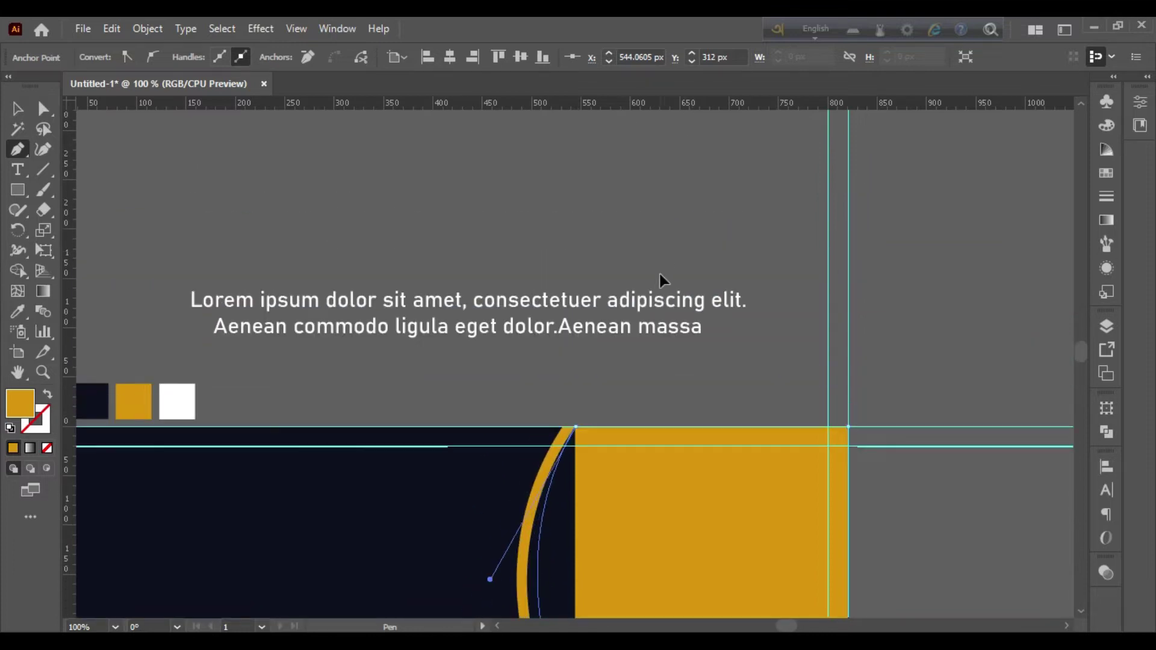
{"action": "scroll", "coordinate": [695, 241], "scroll_direction": "down", "scroll_amount": 5}
{"action": "scroll", "coordinate": [683, 265], "scroll_direction": "down", "scroll_amount": 1}
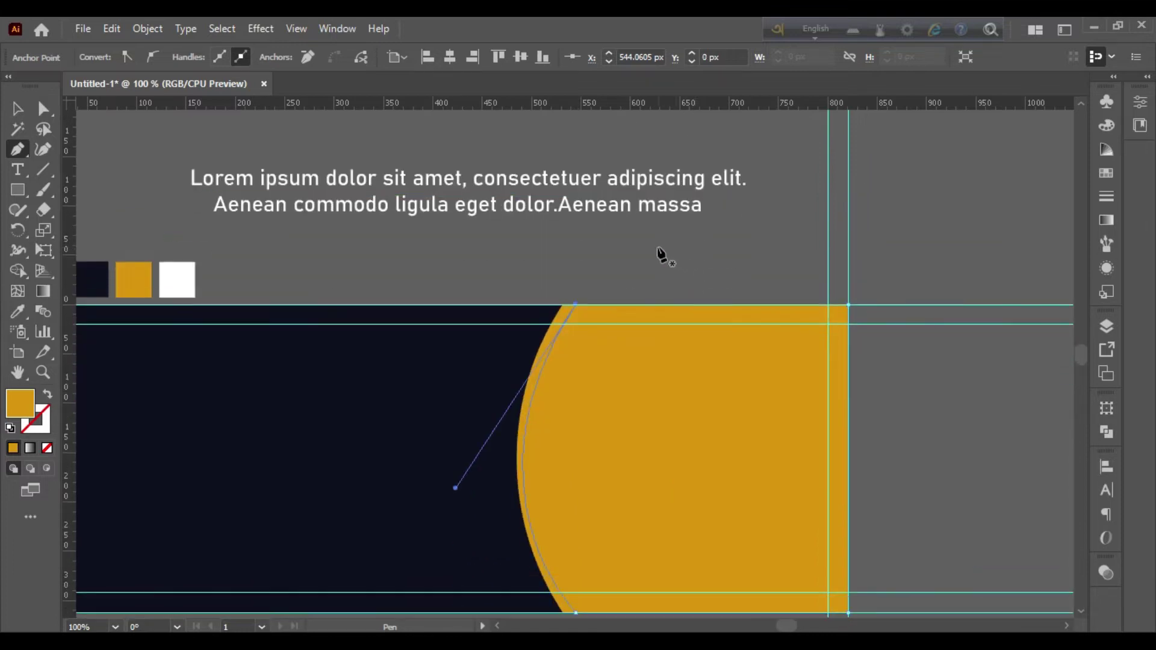
{"action": "key", "text": "ctrl+z"}
{"action": "left_click", "coordinate": [577, 307], "text": "ctrl"}
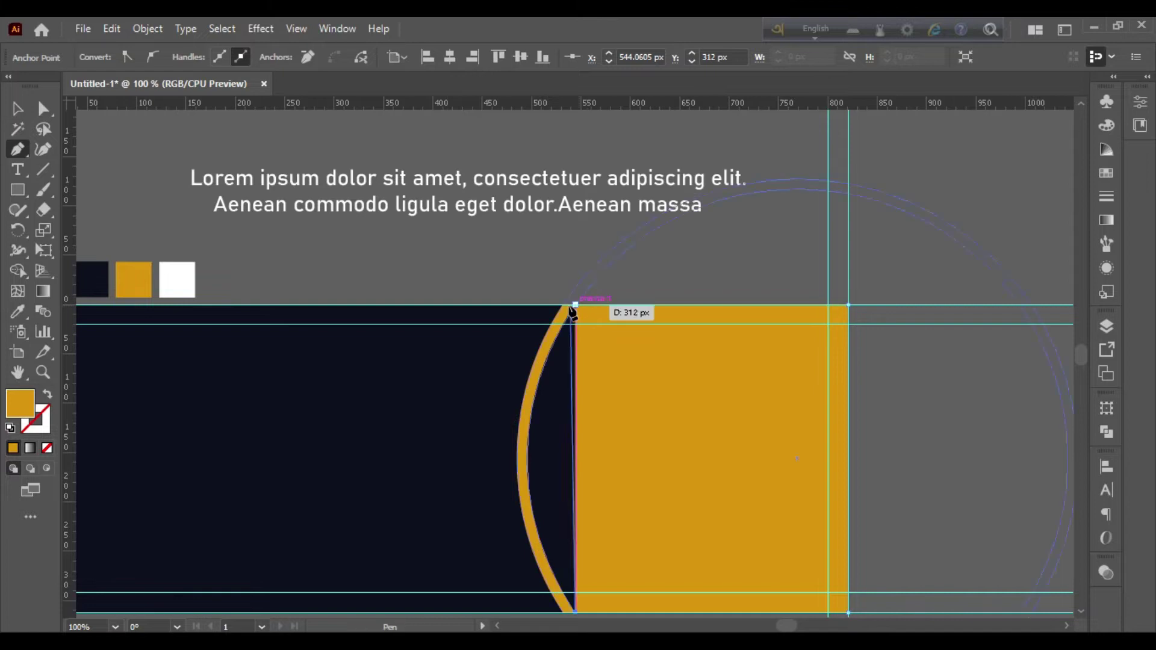
{"action": "left_click_drag", "start_coordinate": [683, 176], "coordinate": [689, 136]}
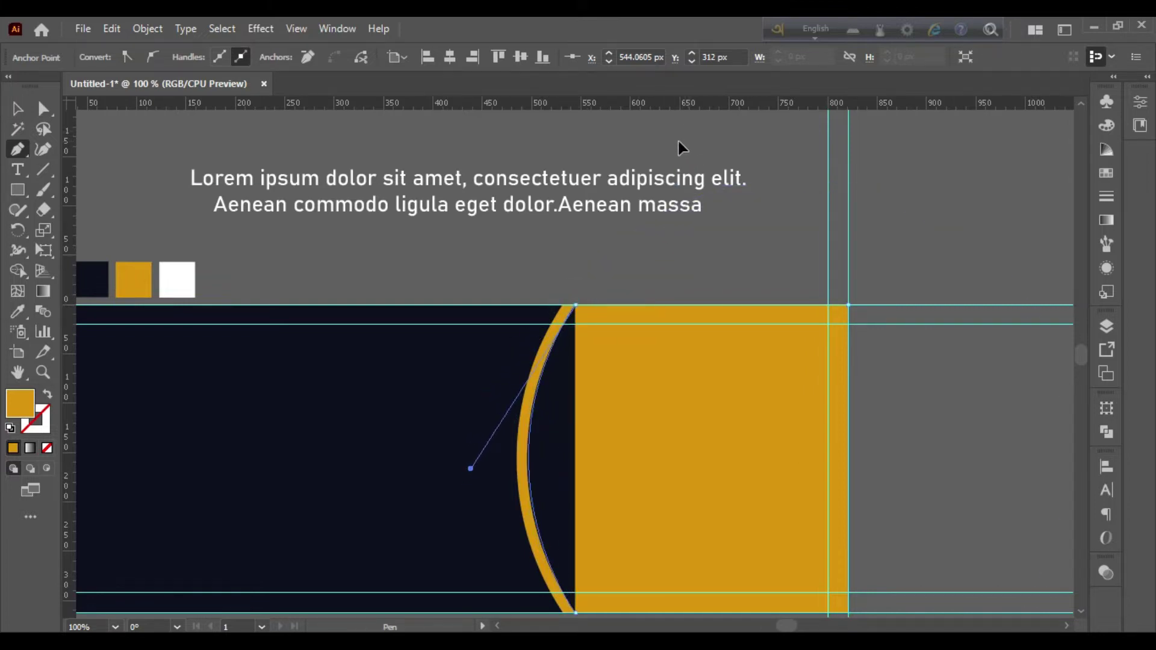
{"action": "left_click_drag", "start_coordinate": [689, 136], "coordinate": [682, 139]}
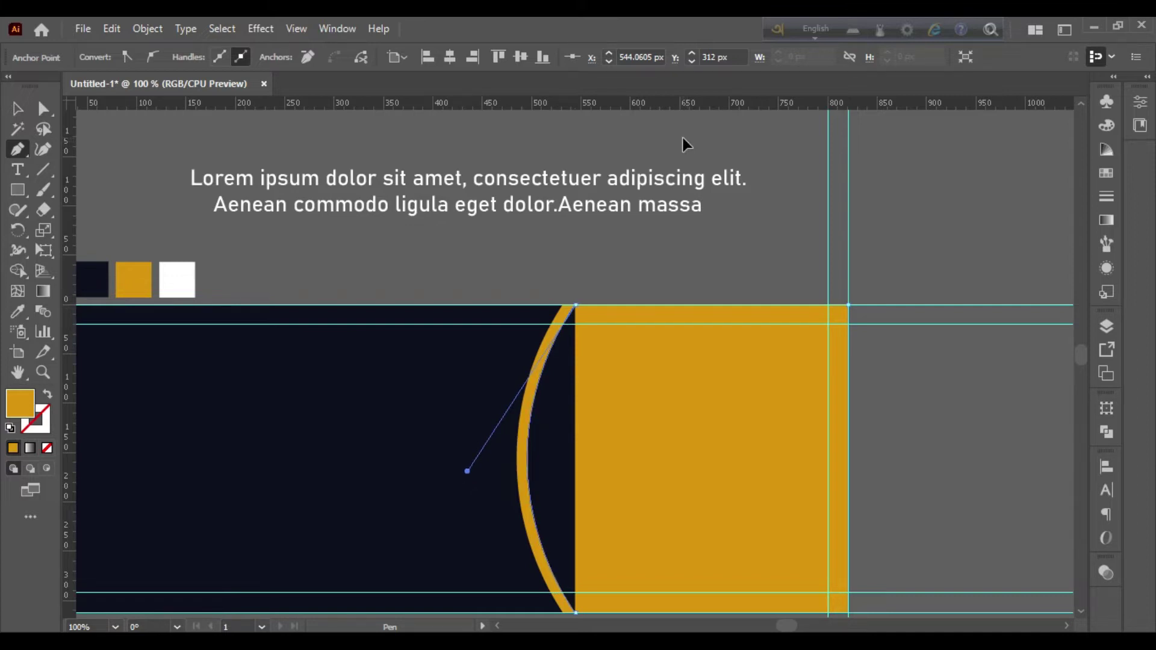
{"action": "key", "text": "ctrl+j"}
- Stretch the new gold shape slightly to the left
{"action": "left_click", "coordinate": [17, 107]}
{"action": "left_click", "coordinate": [561, 258]}
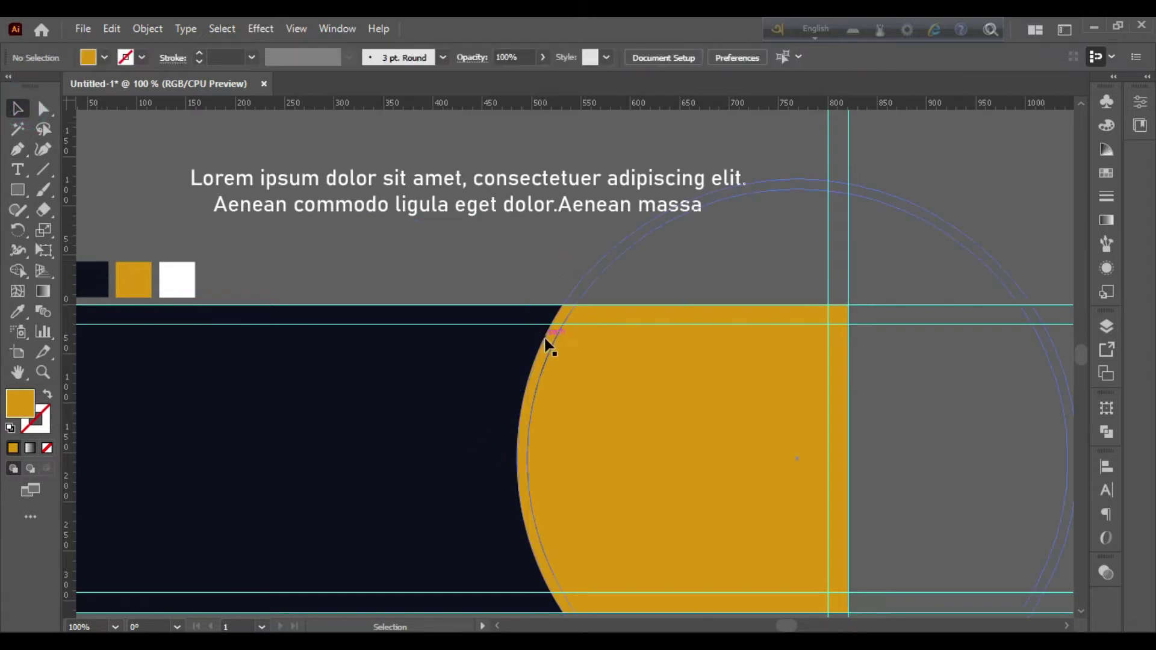
{"action": "left_click", "coordinate": [678, 354]}
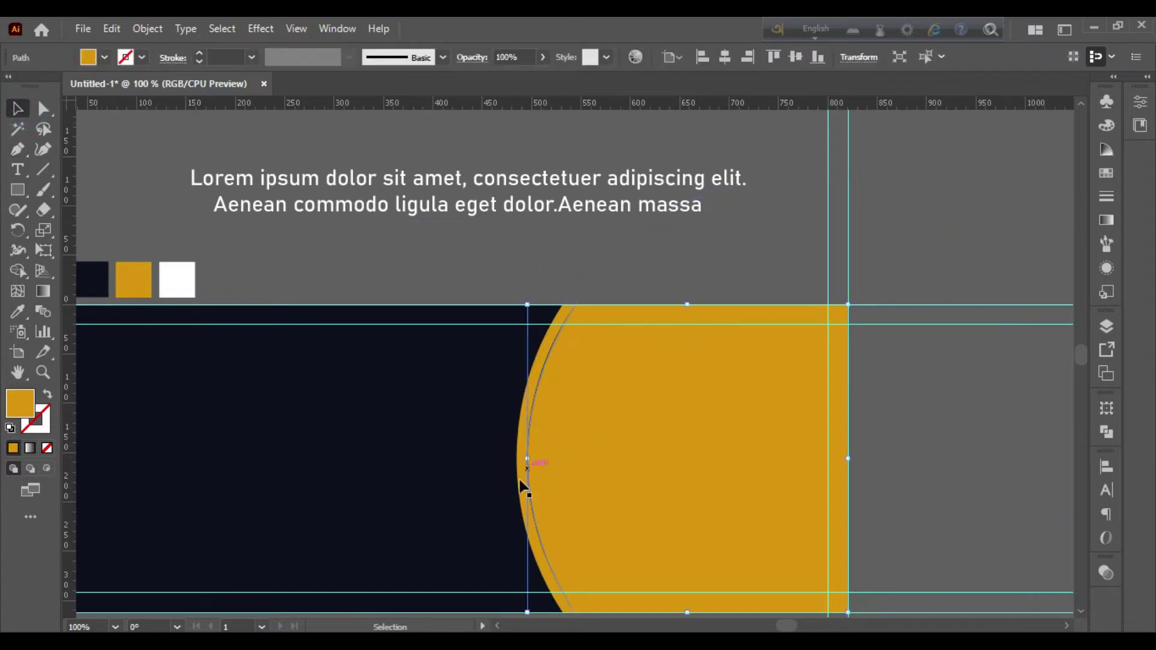
{"action": "left_click_drag", "start_coordinate": [527, 459], "coordinate": [523, 460]}
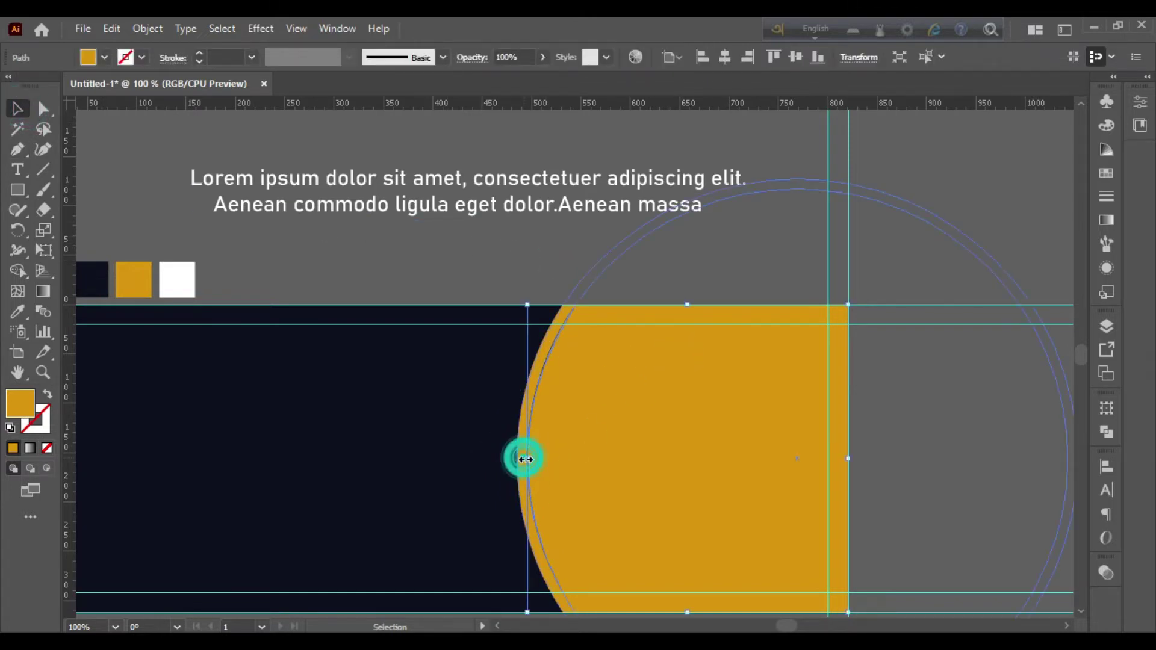
- Bring the gold shape in front of the background with Arrange > Bring to Front
{"action": "left_click", "coordinate": [512, 268]}
{"action": "left_click", "coordinate": [543, 342]}
{"action": "right_click", "coordinate": [543, 342]}
{"action": "mouse_move", "coordinate": [589, 254]}
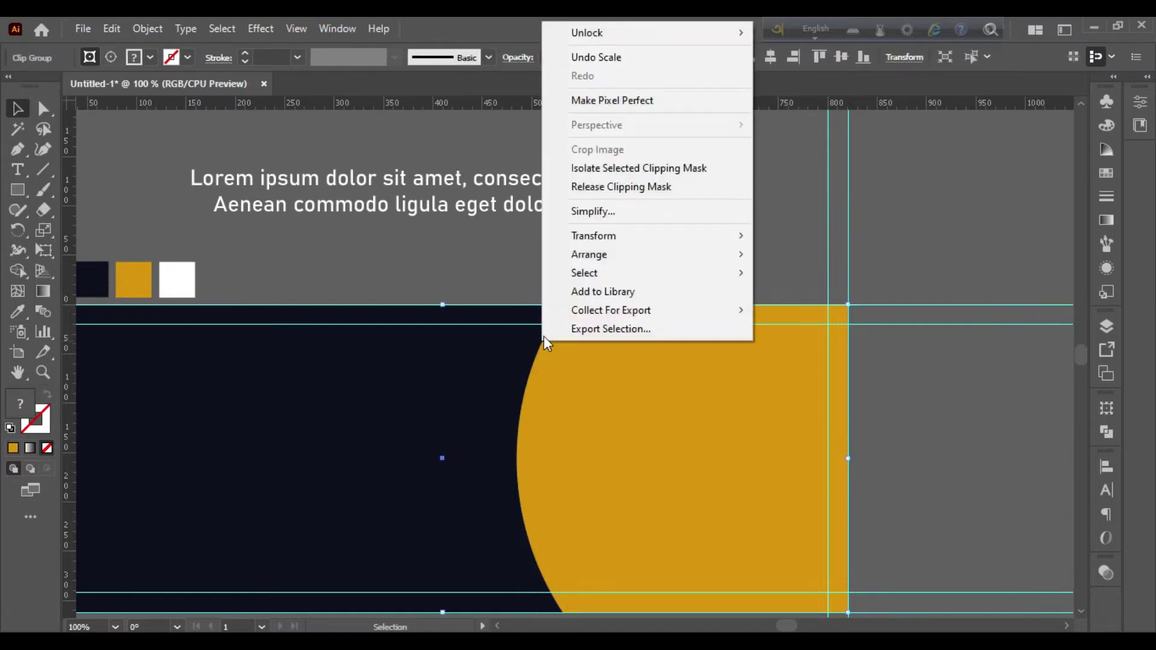
{"action": "left_click", "coordinate": [768, 254]}
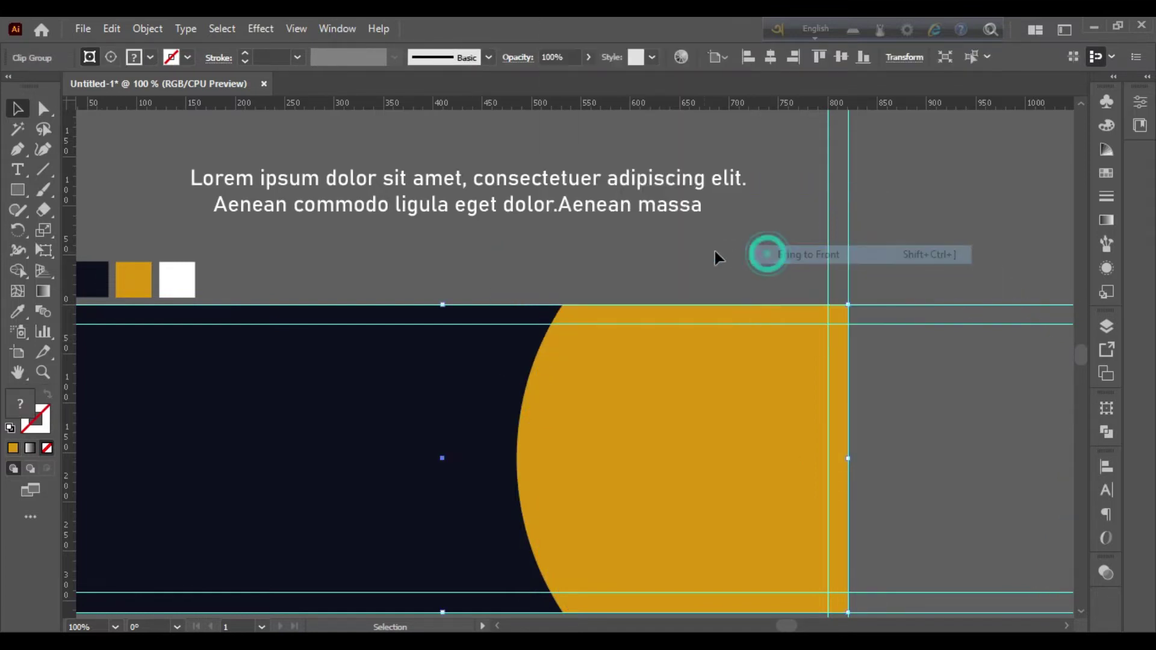
{"action": "left_click", "coordinate": [667, 243]}
- Fill the shape inside the arc with black, leaving a thin gold crescent
{"action": "left_click", "coordinate": [632, 444]}
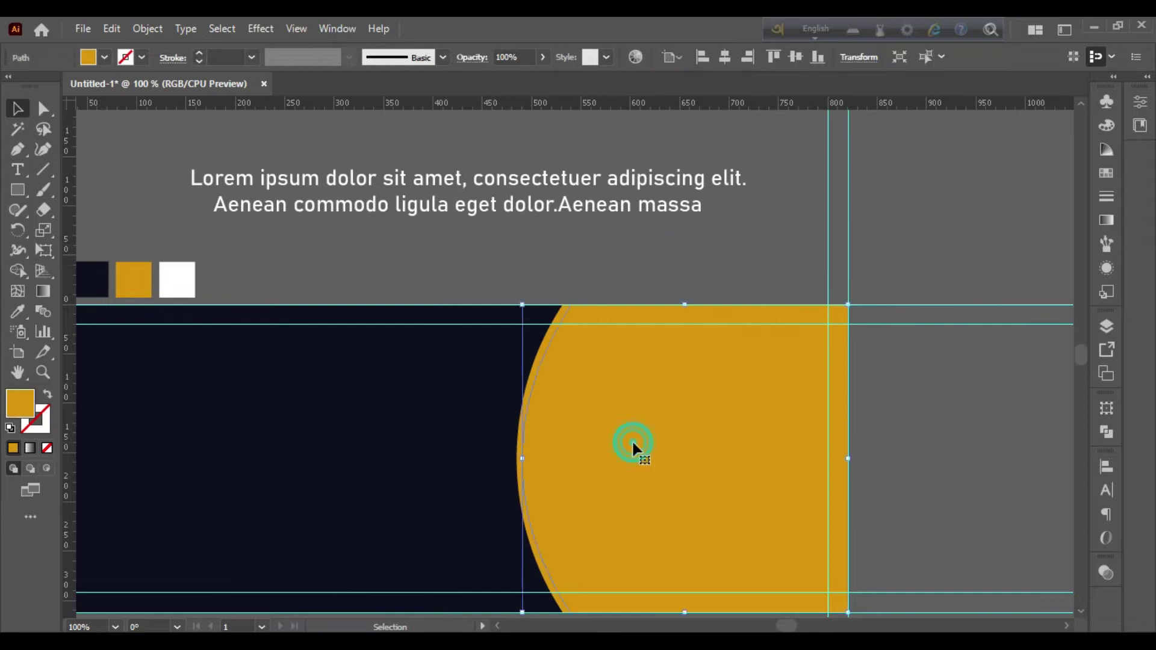
{"action": "left_click", "coordinate": [103, 58]}
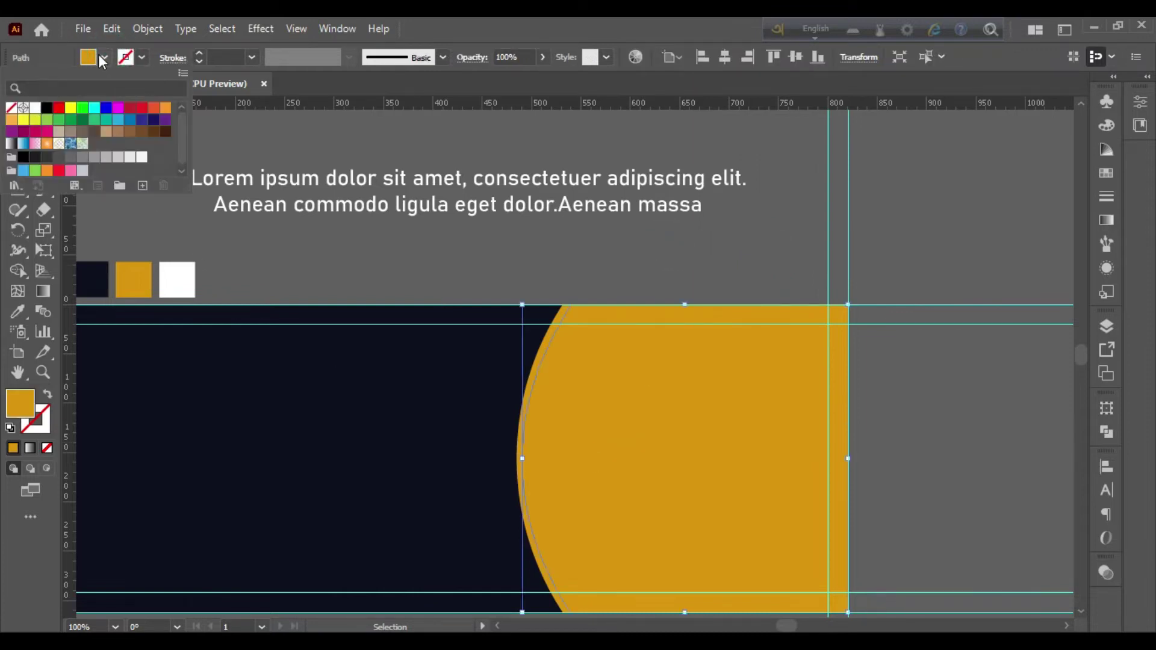
{"action": "left_click", "coordinate": [47, 108]}
{"action": "left_click", "coordinate": [594, 263]}
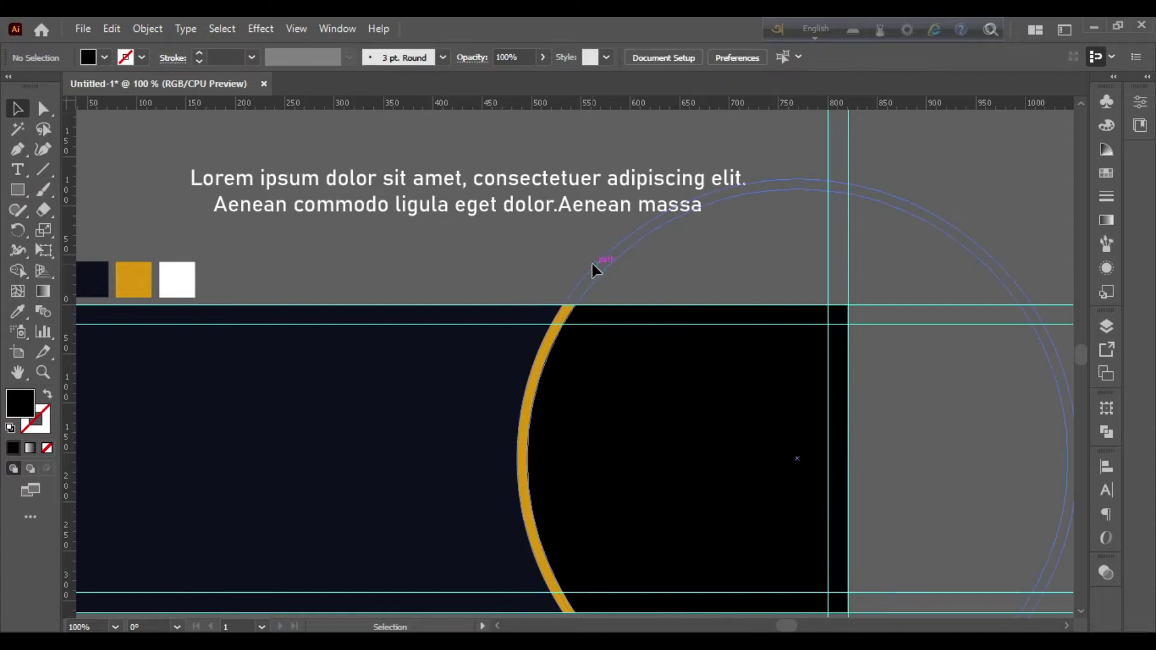
{"action": "left_click", "coordinate": [316, 324]}
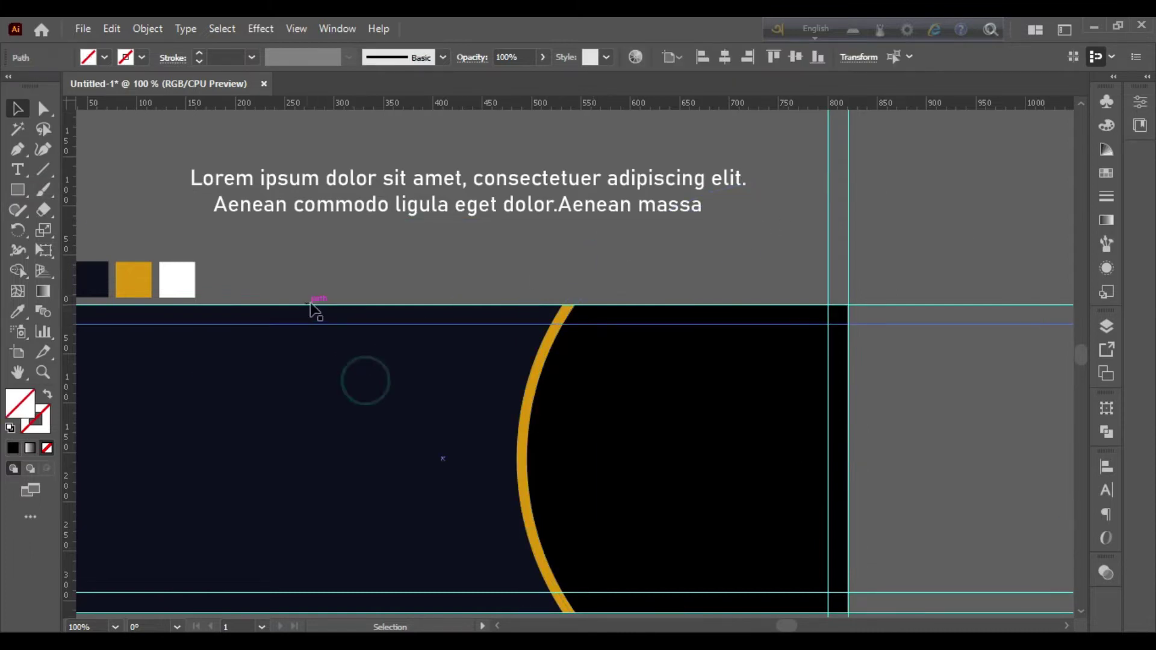
{"action": "left_click", "coordinate": [399, 295]}
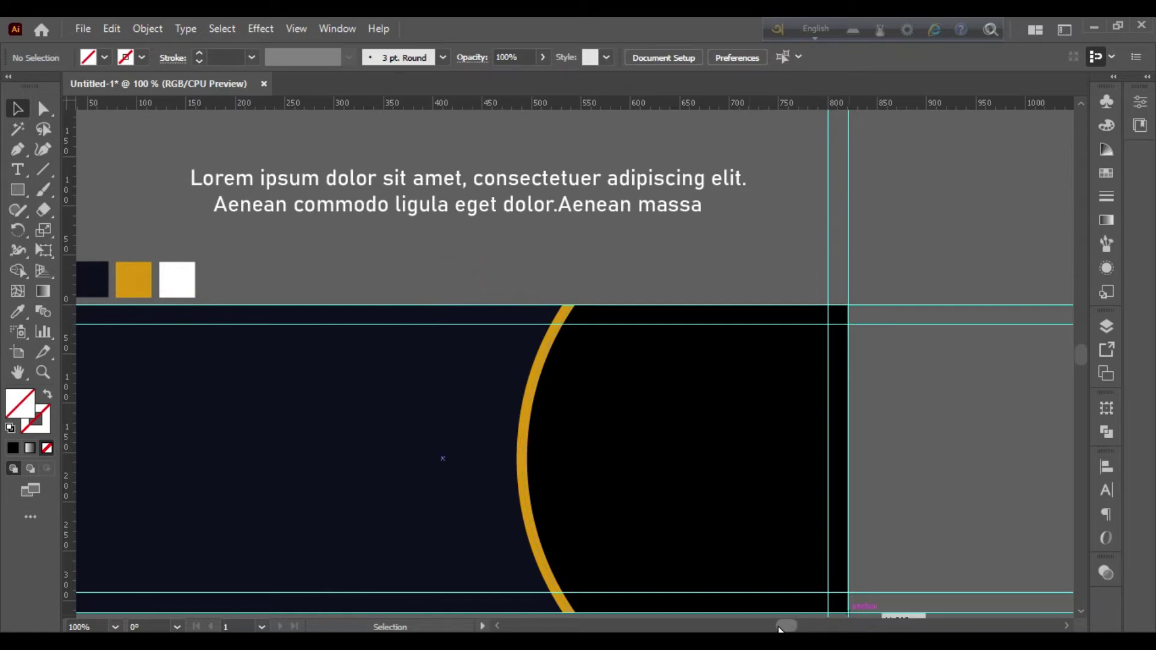
{"action": "left_click_drag", "start_coordinate": [779, 630], "coordinate": [769, 629]}
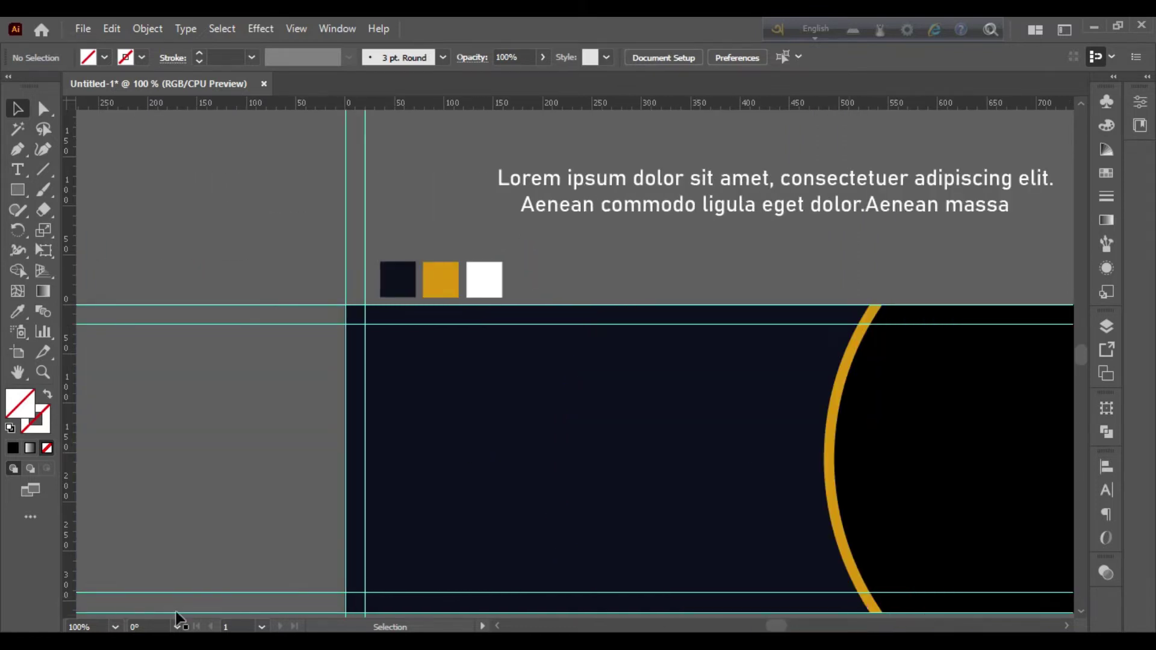
{"action": "left_click", "coordinate": [115, 627]}
- Fit the whole banner artboard in the window with Fit On Screen
{"action": "left_click", "coordinate": [140, 599]}
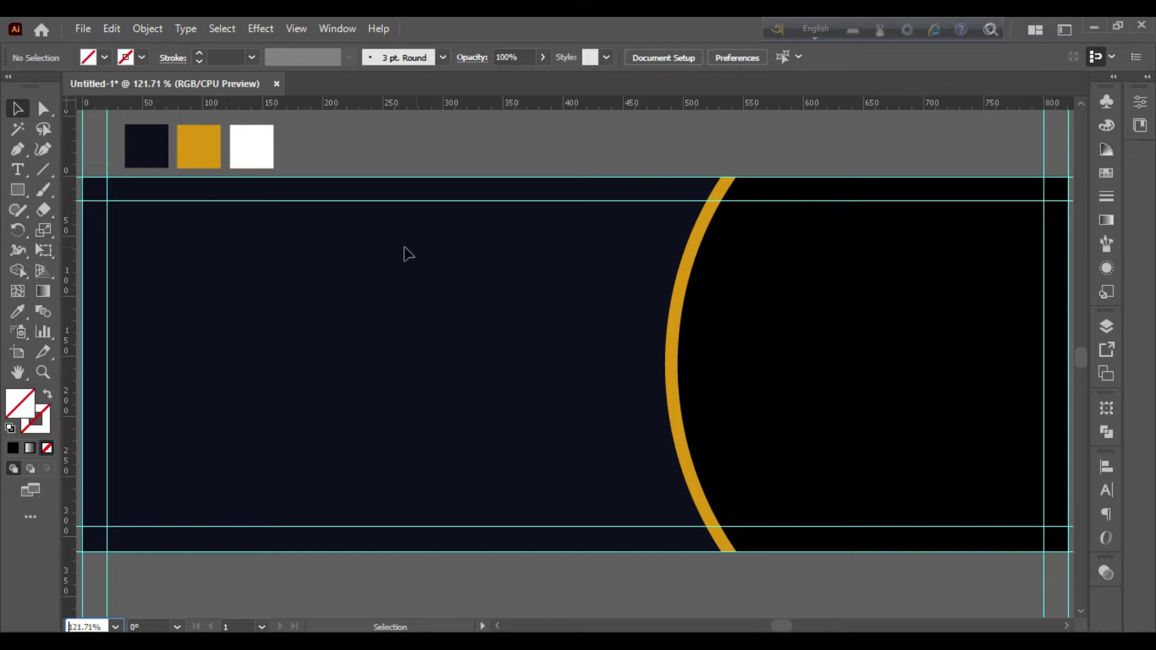
- Add MORDEN HOME text on the navy side and scale it up to about 38.55 pt
{"action": "left_click", "coordinate": [18, 168]}
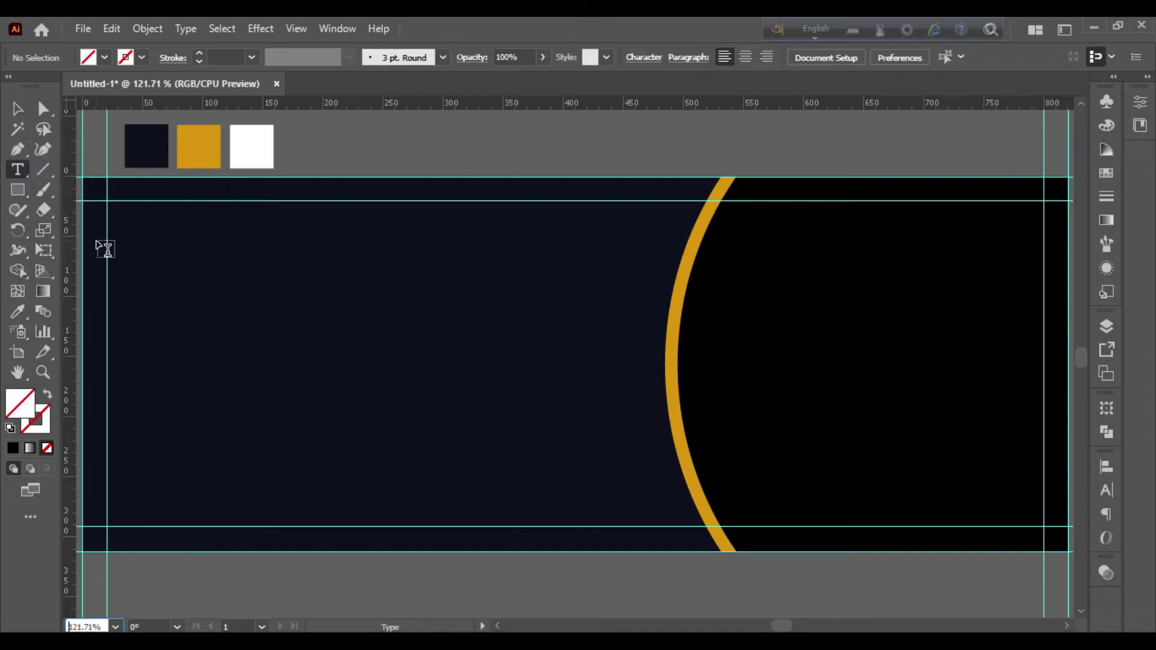
{"action": "left_click_drag", "start_coordinate": [234, 290], "coordinate": [461, 420]}
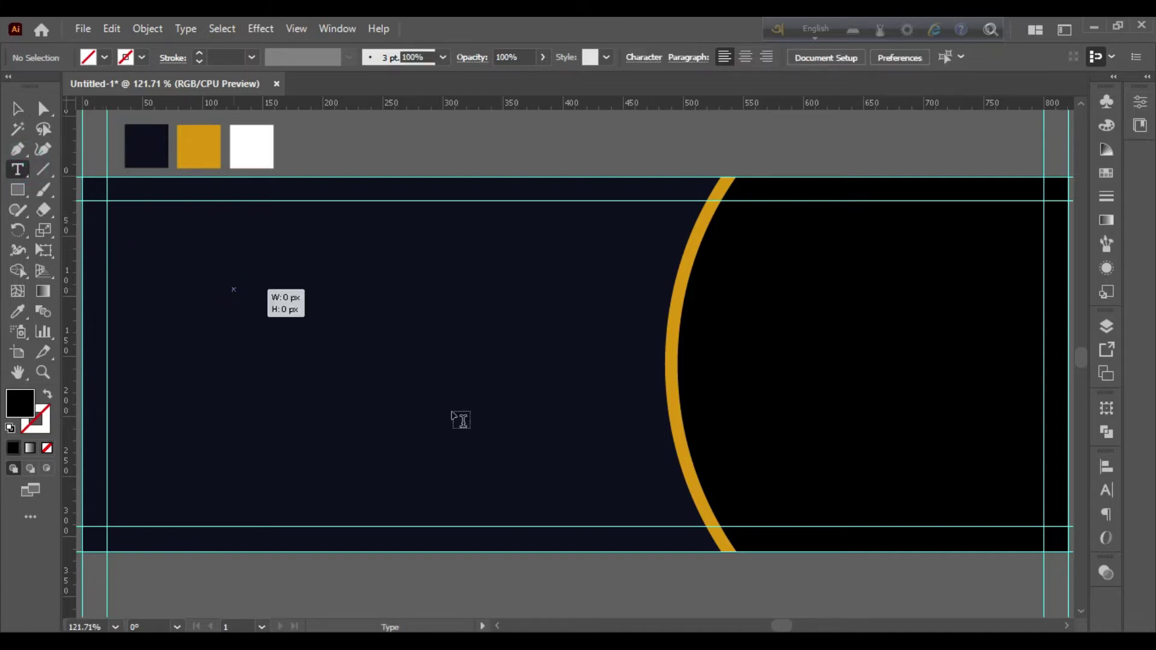
{"action": "left_click", "coordinate": [234, 290]}
{"action": "key", "text": "BackSpace"}
{"action": "type", "text": "MORDEN HOME"}
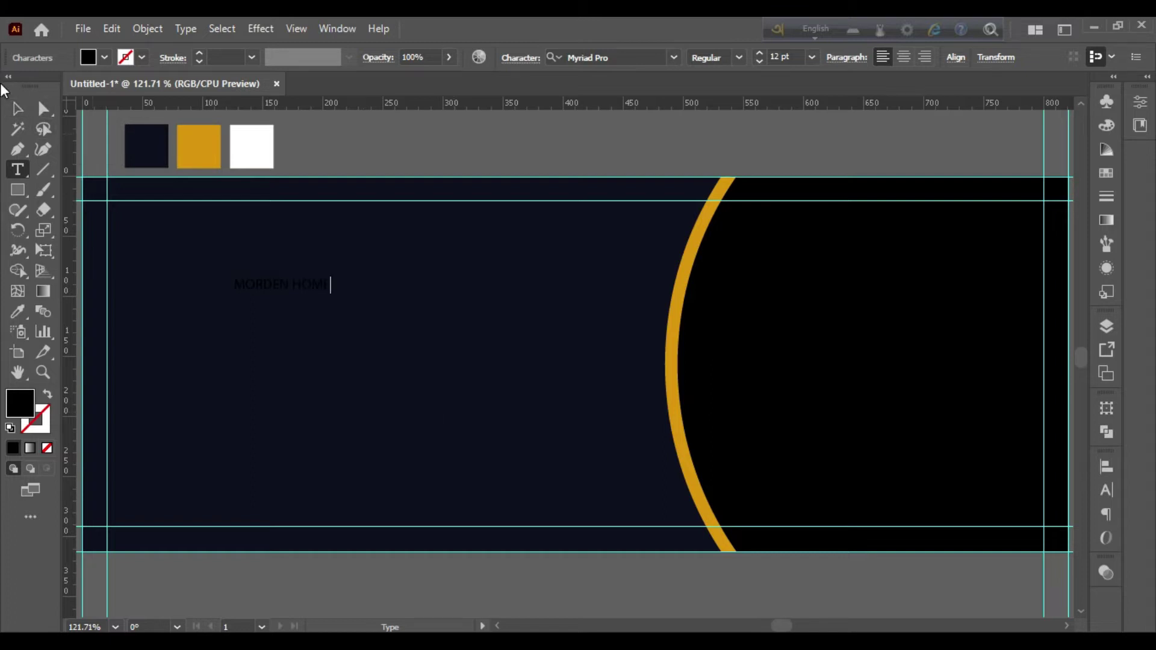
{"action": "left_click", "coordinate": [17, 109]}
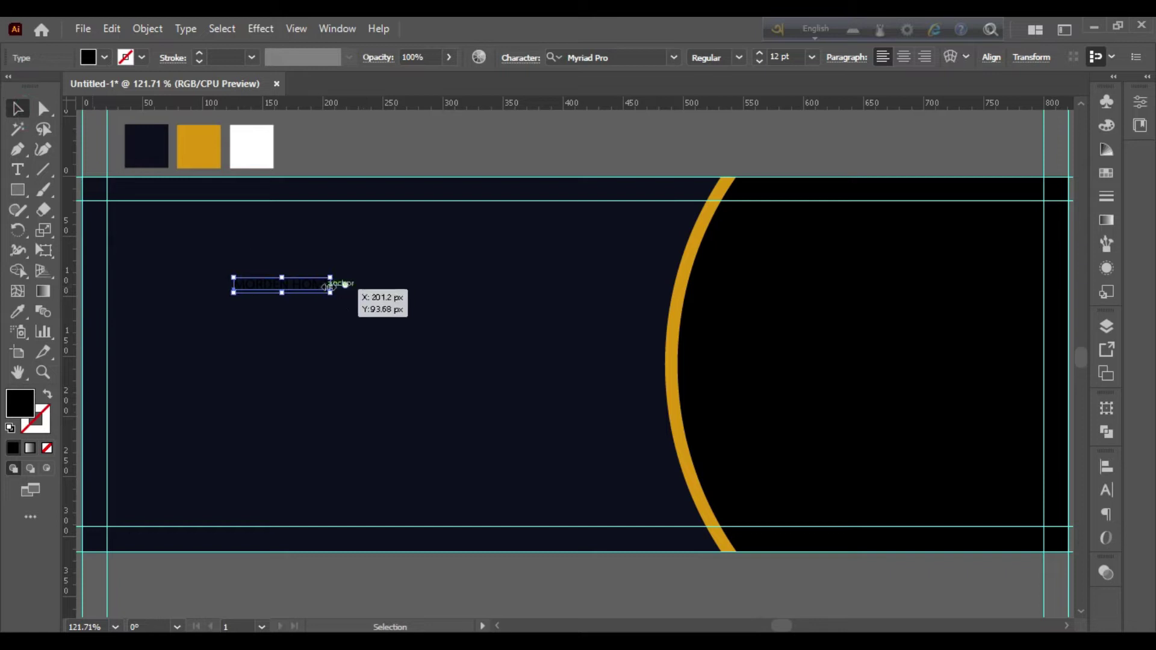
{"action": "left_click_drag", "start_coordinate": [330, 286], "coordinate": [545, 298]}
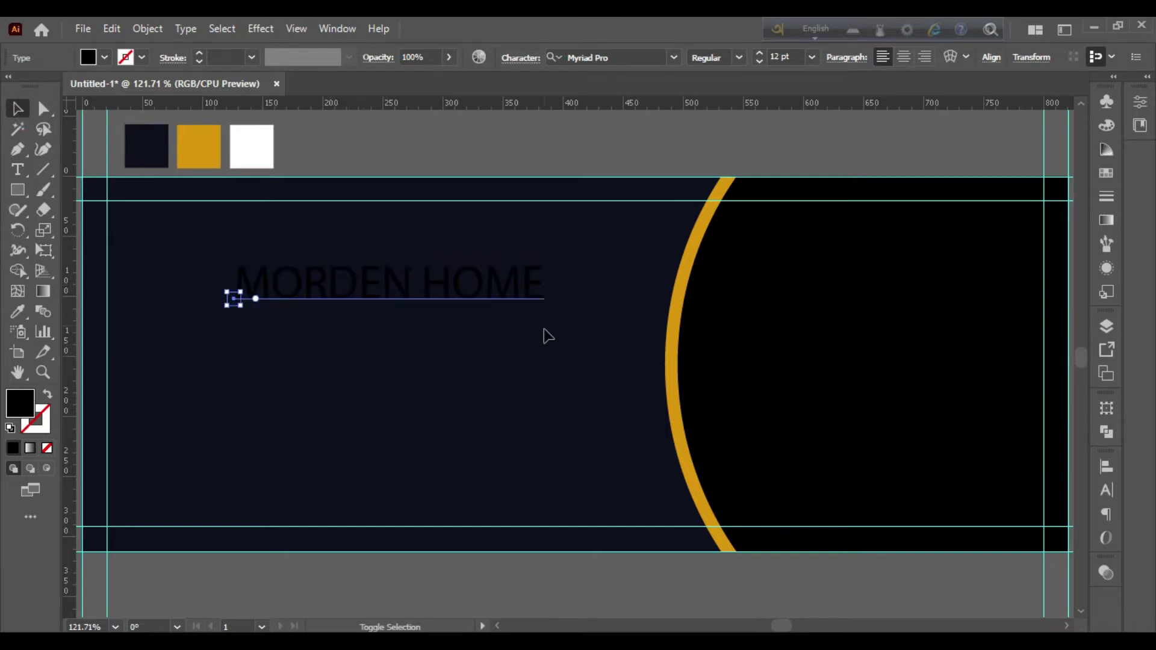
- Colour the MORDEN HOME headline white by sampling the white swatch with the Eyedropper
{"action": "left_click", "coordinate": [309, 332]}
{"action": "left_click", "coordinate": [306, 288]}
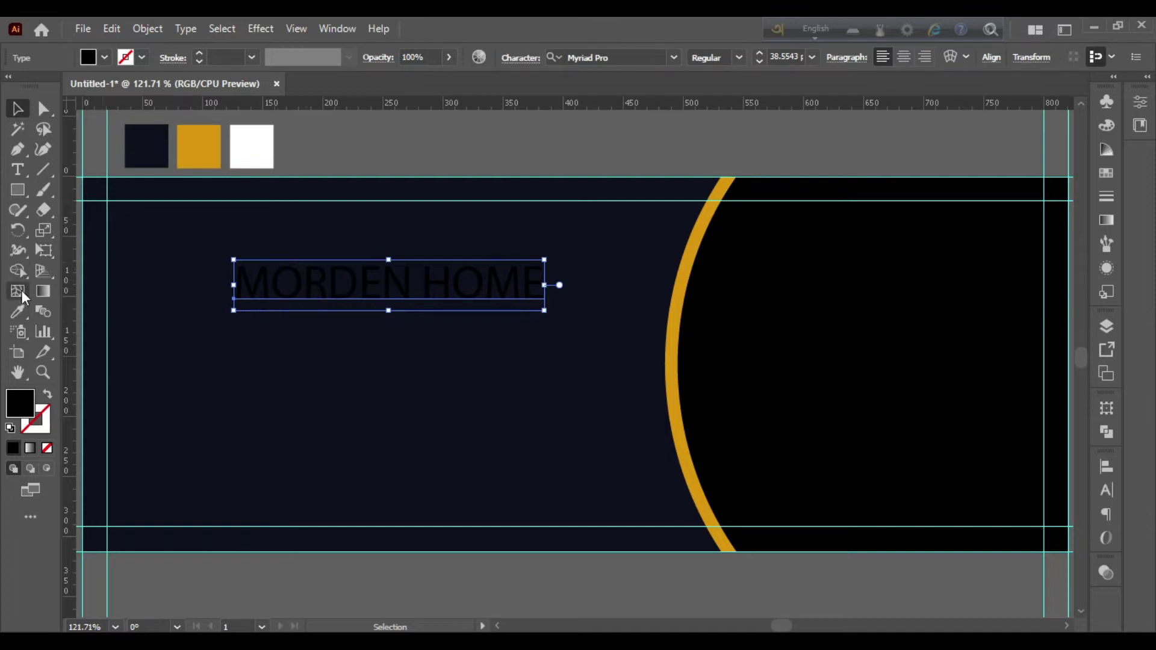
{"action": "left_click", "coordinate": [17, 312]}
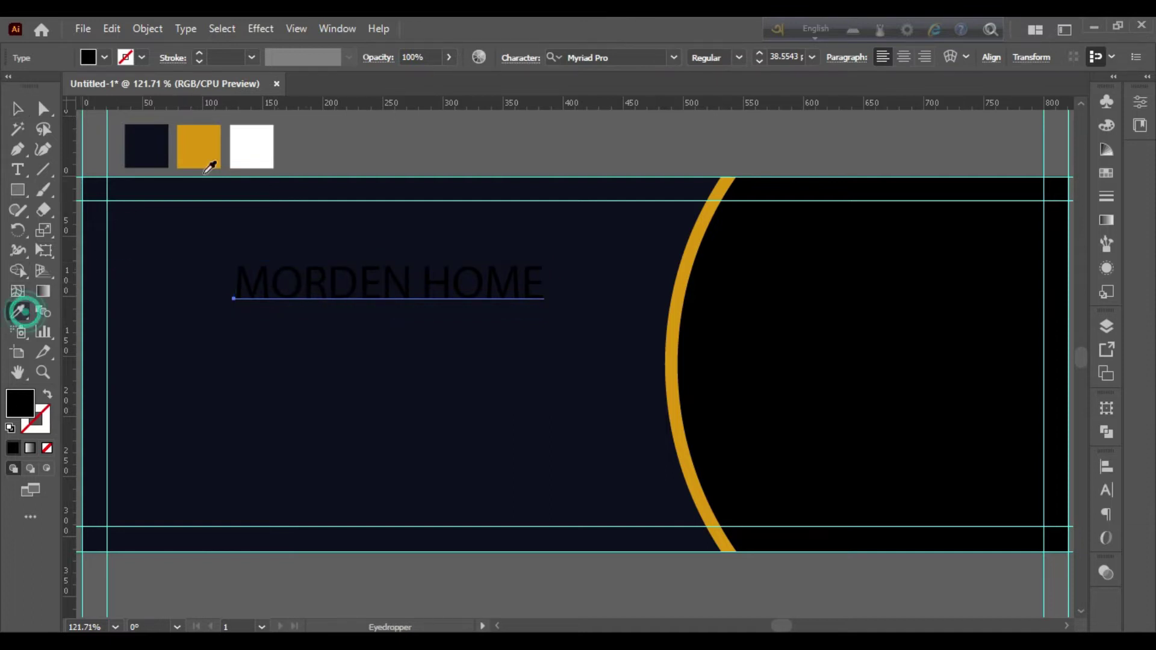
{"action": "left_click", "coordinate": [249, 147]}
{"action": "left_click", "coordinate": [18, 108]}
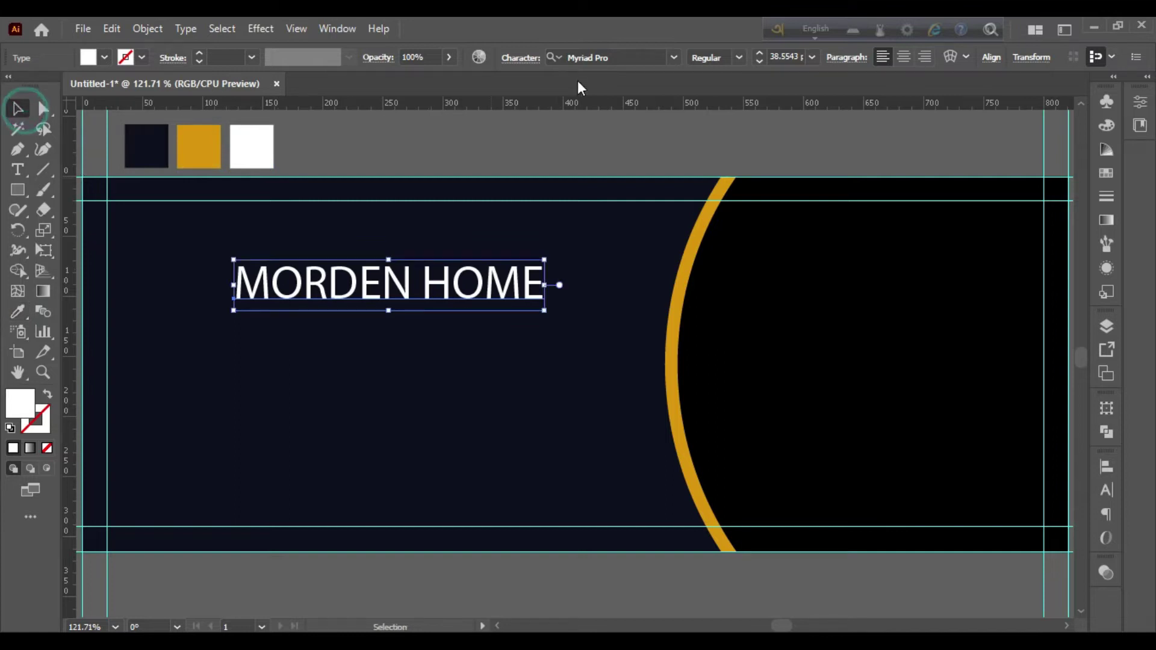
{"action": "left_click", "coordinate": [671, 58]}
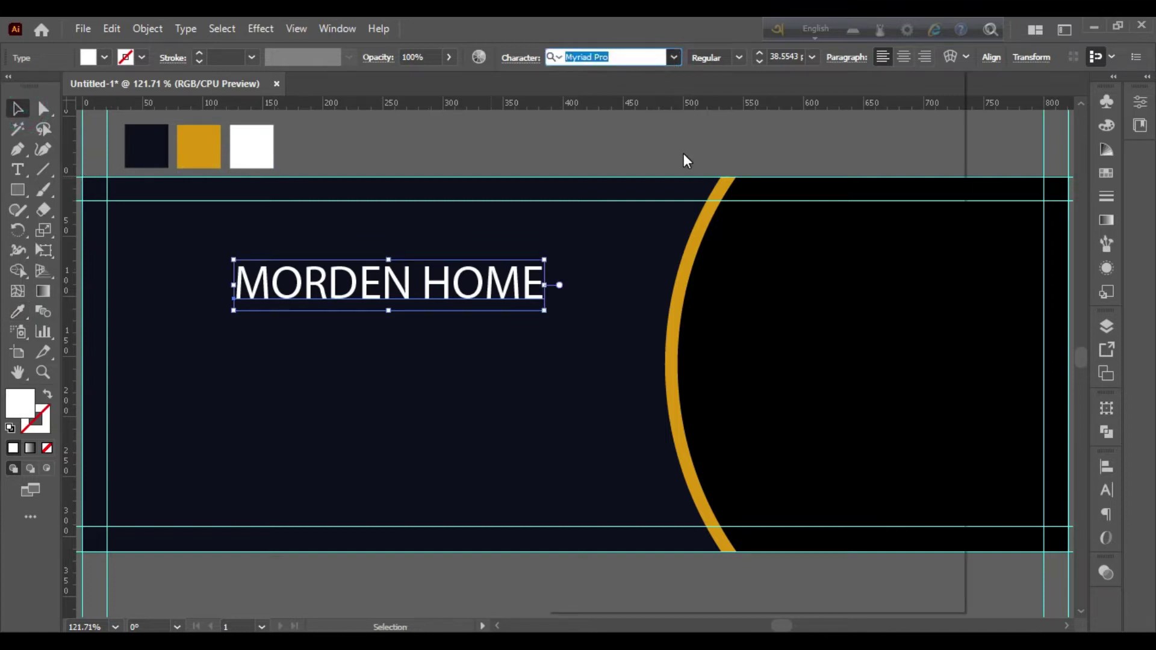
- Set the MORDEN HOME headline in the Geometos font
{"action": "left_click", "coordinate": [674, 57]}
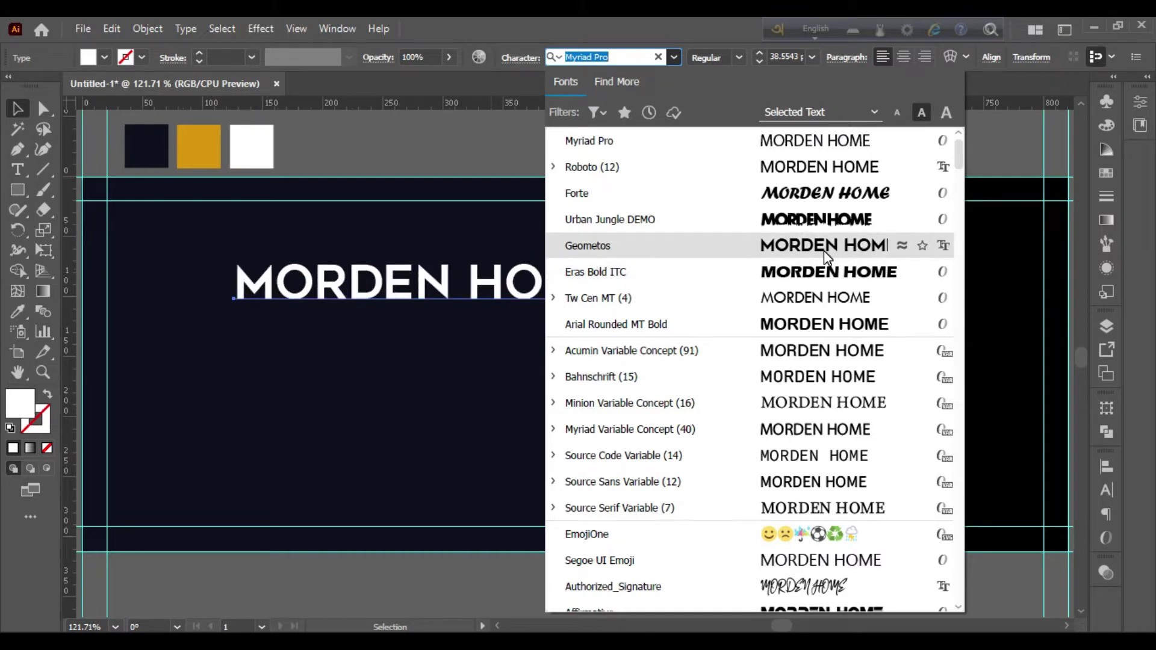
{"action": "left_click", "coordinate": [824, 251]}
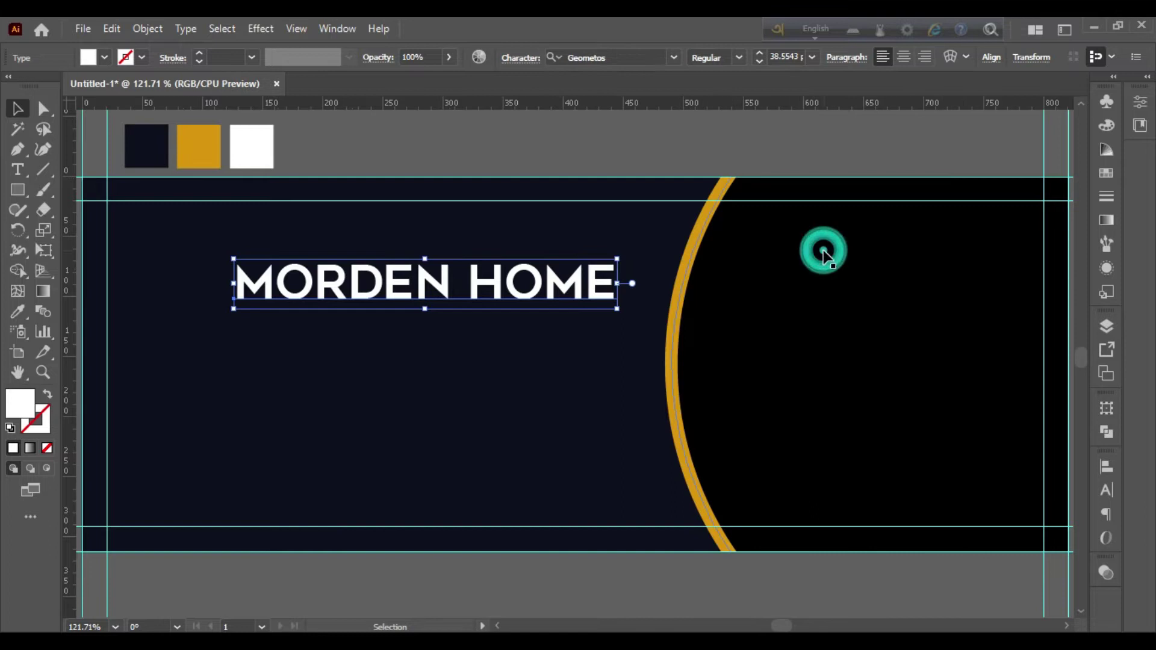
{"action": "right_click", "coordinate": [567, 283]}
{"action": "left_click", "coordinate": [476, 377]}
- Convert the Geometos MORDEN HOME headline to outlines
{"action": "left_click", "coordinate": [408, 382]}
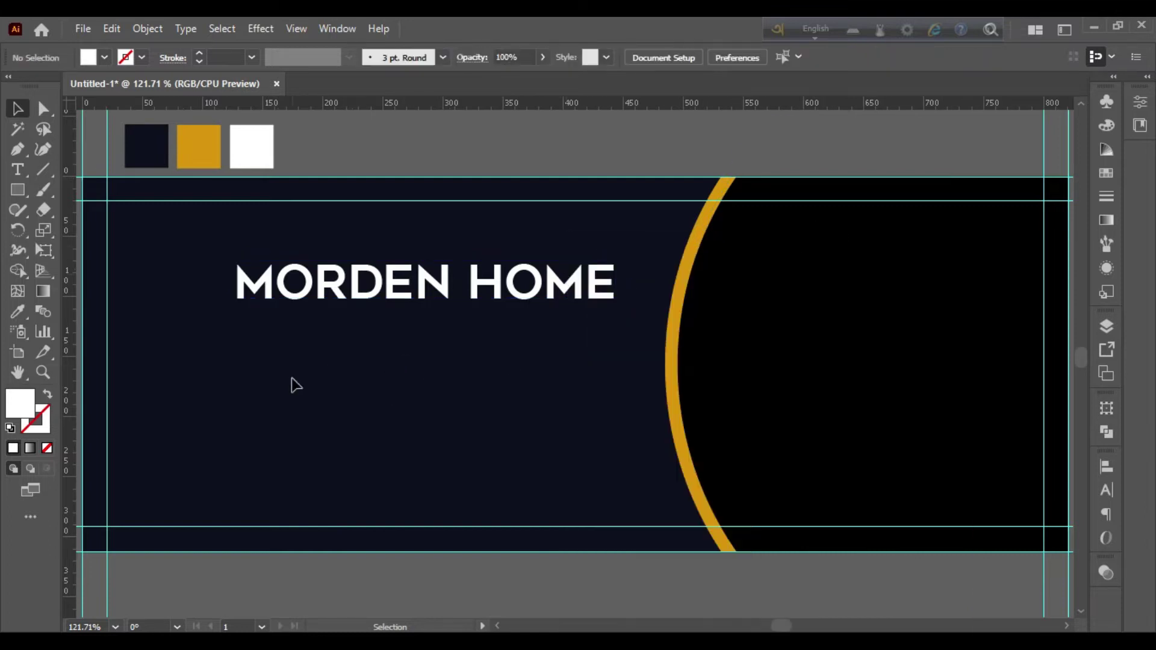
{"action": "left_click", "coordinate": [365, 282]}
{"action": "right_click", "coordinate": [365, 282]}
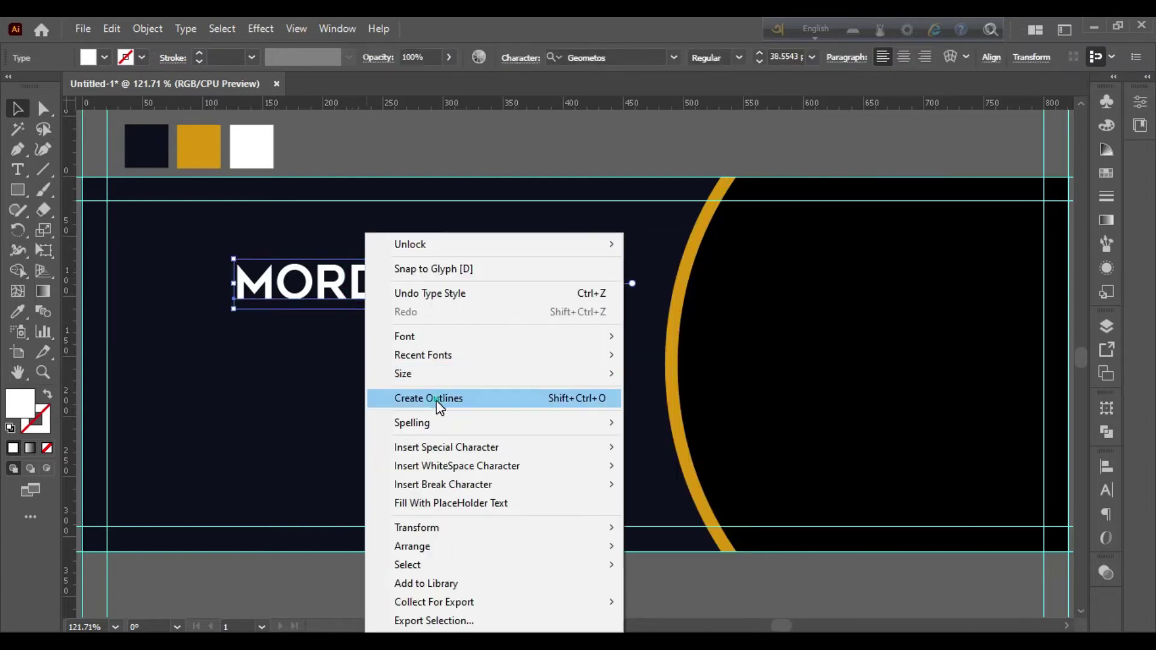
{"action": "left_click", "coordinate": [438, 399]}
{"action": "left_click", "coordinate": [356, 374]}
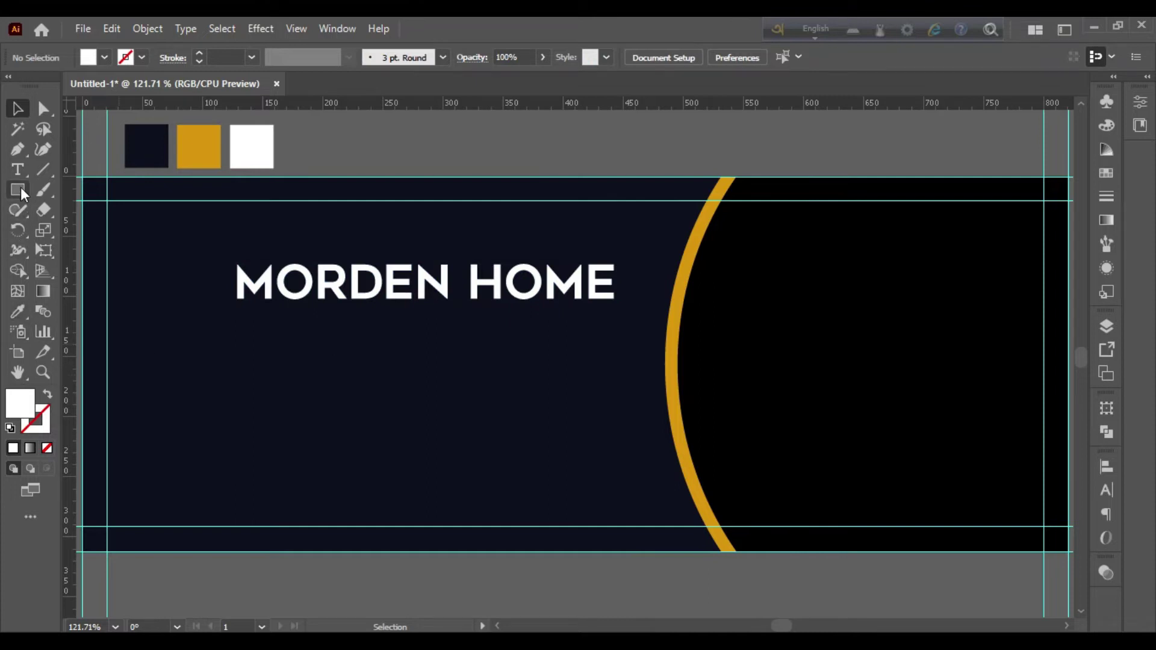
- Type FOR SALE below the headline and scale it up to about 40 pt
{"action": "key", "text": "t"}
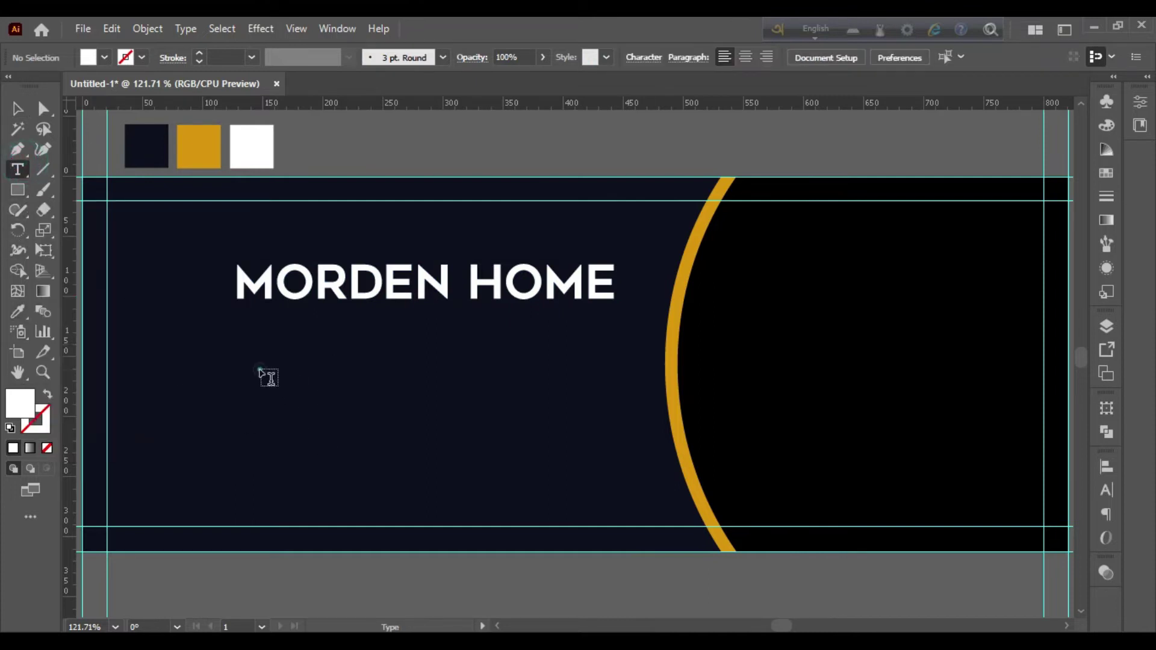
{"action": "left_click", "coordinate": [264, 372]}
{"action": "key", "text": "BackSpace"}
{"action": "type", "text": "FOR SALE"}
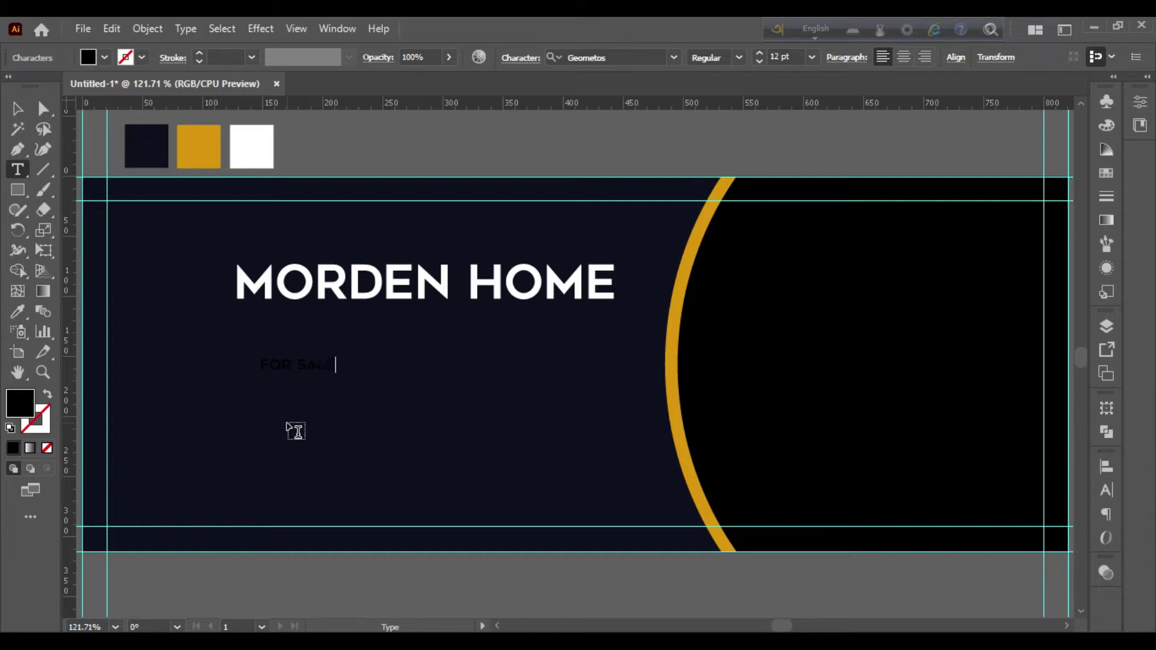
{"action": "left_click", "coordinate": [17, 109]}
{"action": "left_click_drag", "start_coordinate": [336, 364], "coordinate": [515, 364]}
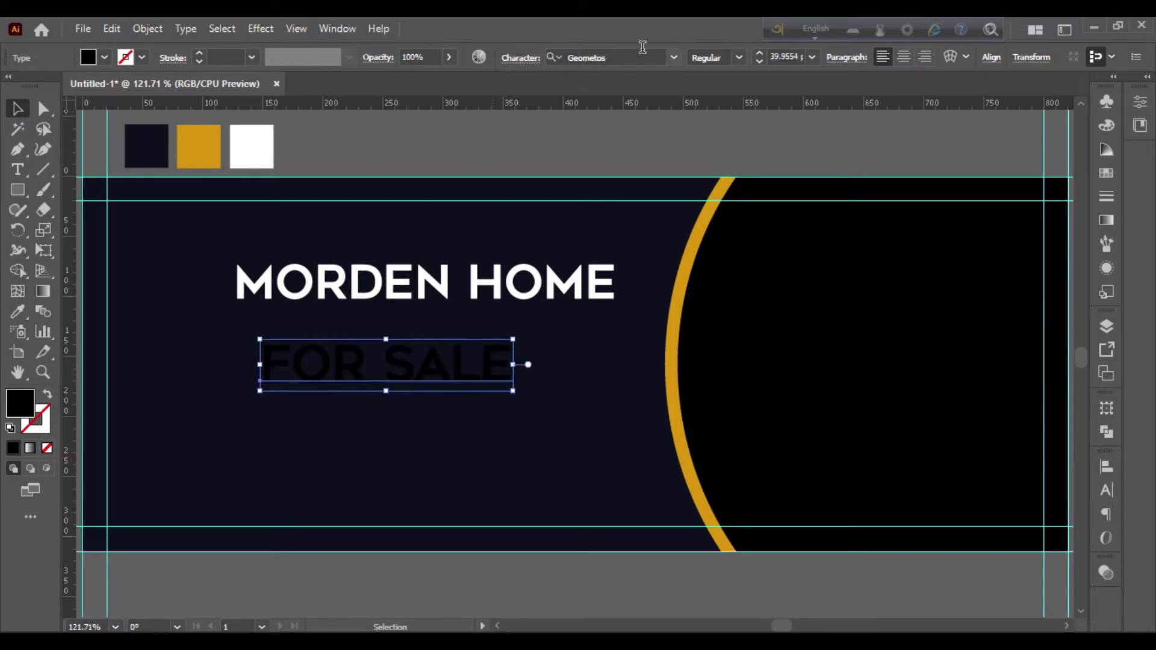
- Set FOR SALE in Franklin Gothic Heavy
{"action": "left_click", "coordinate": [674, 57]}
{"action": "scroll", "coordinate": [892, 602], "scroll_direction": "down", "scroll_amount": 1}
{"action": "scroll", "coordinate": [868, 542], "scroll_direction": "down", "scroll_amount": 1}
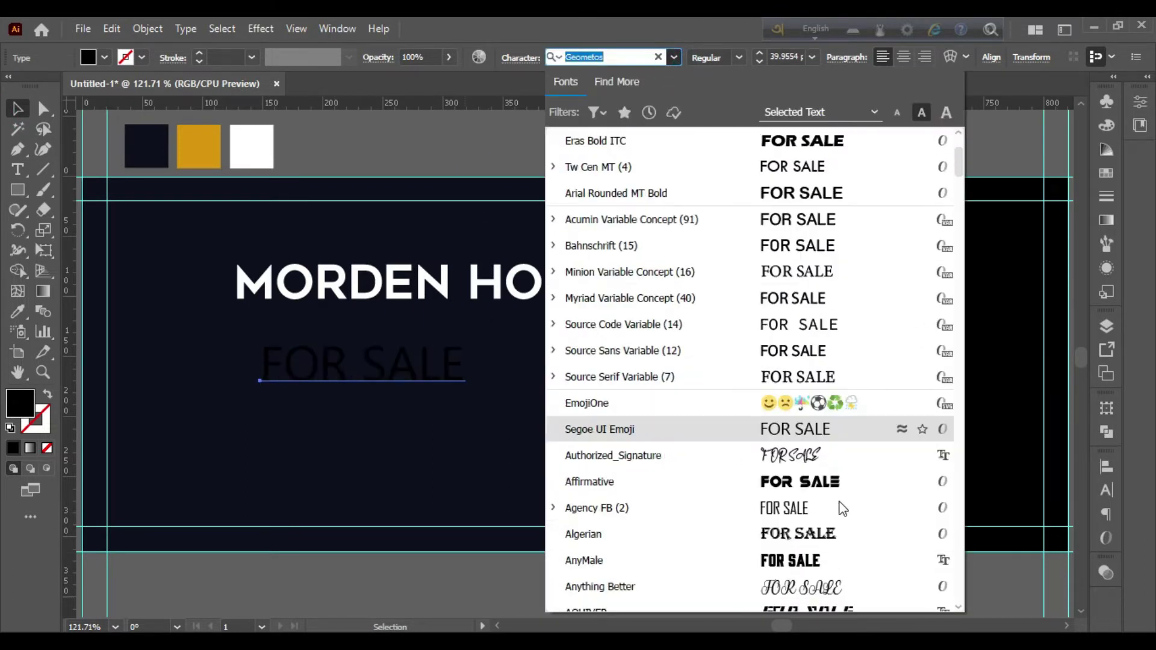
{"action": "scroll", "coordinate": [842, 508], "scroll_direction": "down", "scroll_amount": 3}
{"action": "scroll", "coordinate": [842, 377], "scroll_direction": "down", "scroll_amount": 2}
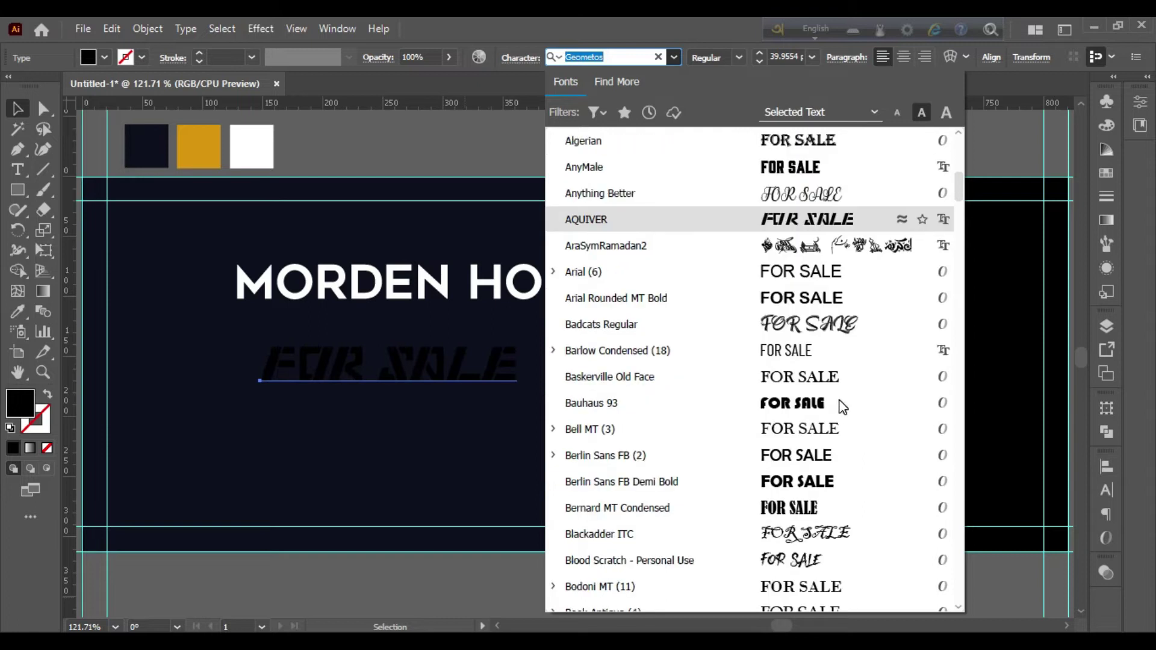
{"action": "scroll", "coordinate": [842, 407], "scroll_direction": "down", "scroll_amount": 2}
{"action": "scroll", "coordinate": [842, 407], "scroll_direction": "down", "scroll_amount": 1}
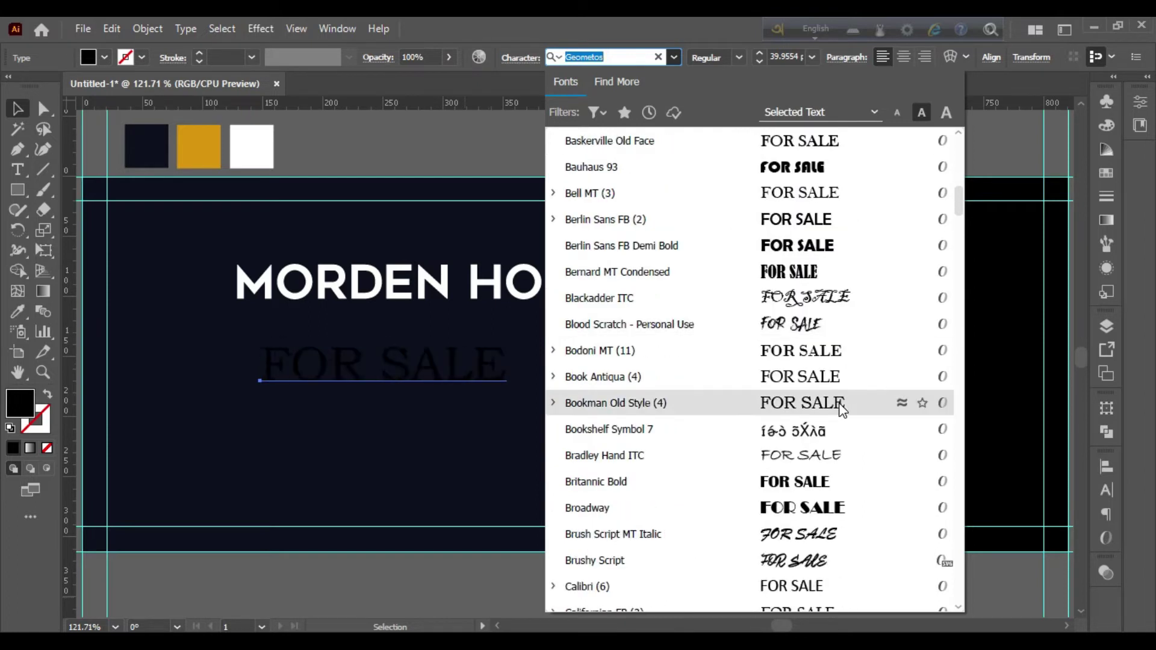
{"action": "scroll", "coordinate": [842, 406], "scroll_direction": "down", "scroll_amount": 3}
{"action": "scroll", "coordinate": [842, 406], "scroll_direction": "down", "scroll_amount": 3}
{"action": "scroll", "coordinate": [840, 464], "scroll_direction": "down", "scroll_amount": 1}
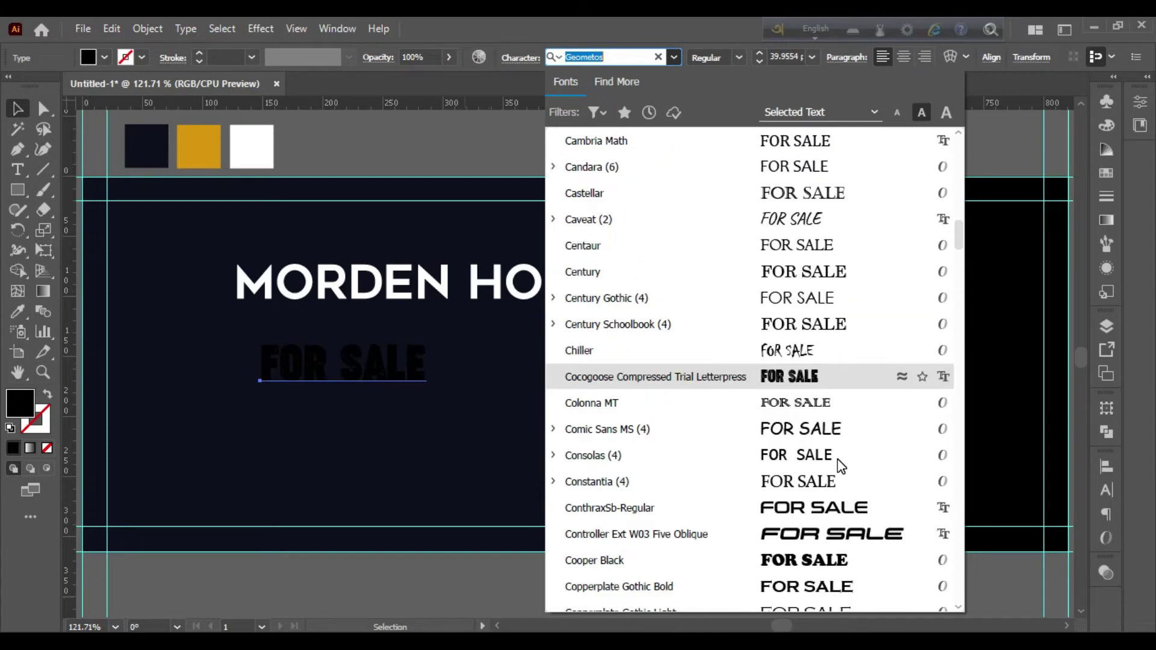
{"action": "scroll", "coordinate": [841, 464], "scroll_direction": "down", "scroll_amount": 1}
{"action": "scroll", "coordinate": [841, 465], "scroll_direction": "down", "scroll_amount": 2}
{"action": "scroll", "coordinate": [841, 465], "scroll_direction": "down", "scroll_amount": 2}
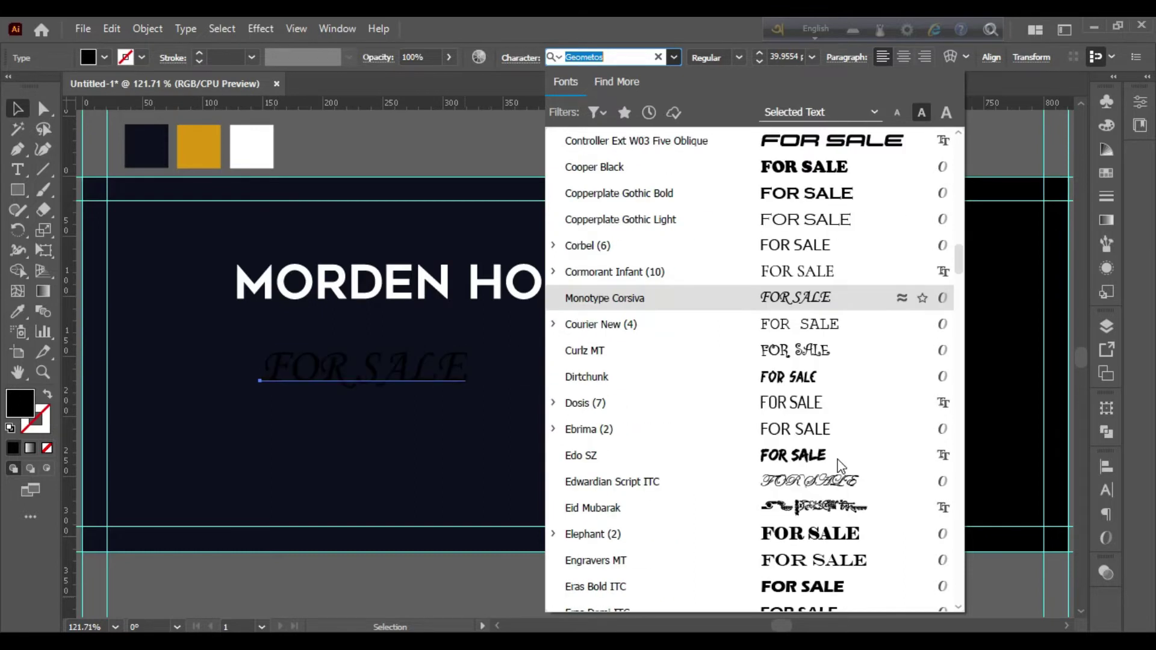
{"action": "scroll", "coordinate": [837, 467], "scroll_direction": "down", "scroll_amount": 1}
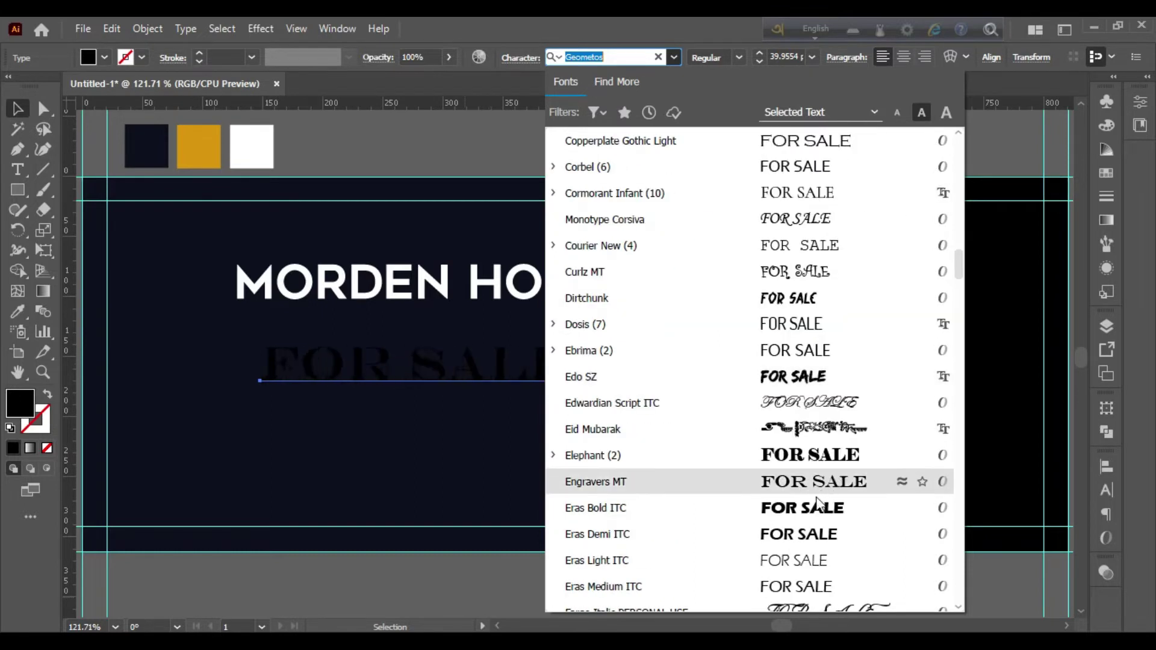
{"action": "scroll", "coordinate": [819, 500], "scroll_direction": "down", "scroll_amount": 1}
{"action": "scroll", "coordinate": [818, 500], "scroll_direction": "down", "scroll_amount": 3}
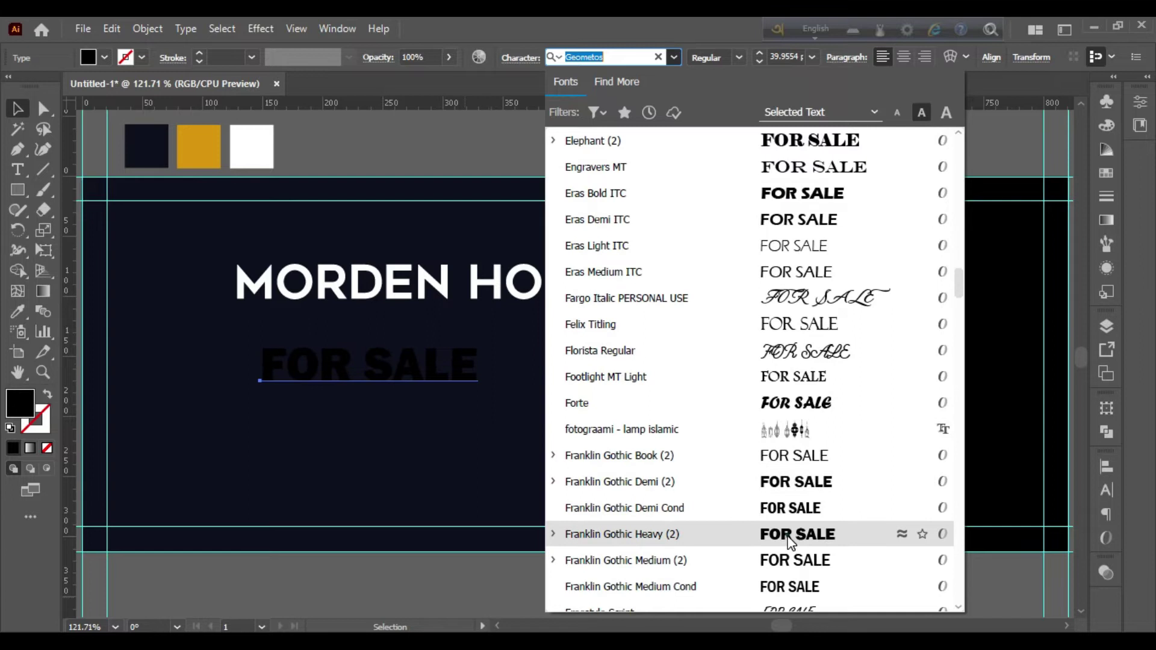
{"action": "left_click", "coordinate": [794, 537]}
- Convert FOR SALE to outlines and colour it from the gold swatch
{"action": "right_click", "coordinate": [446, 410]}
{"action": "left_click", "coordinate": [465, 396]}
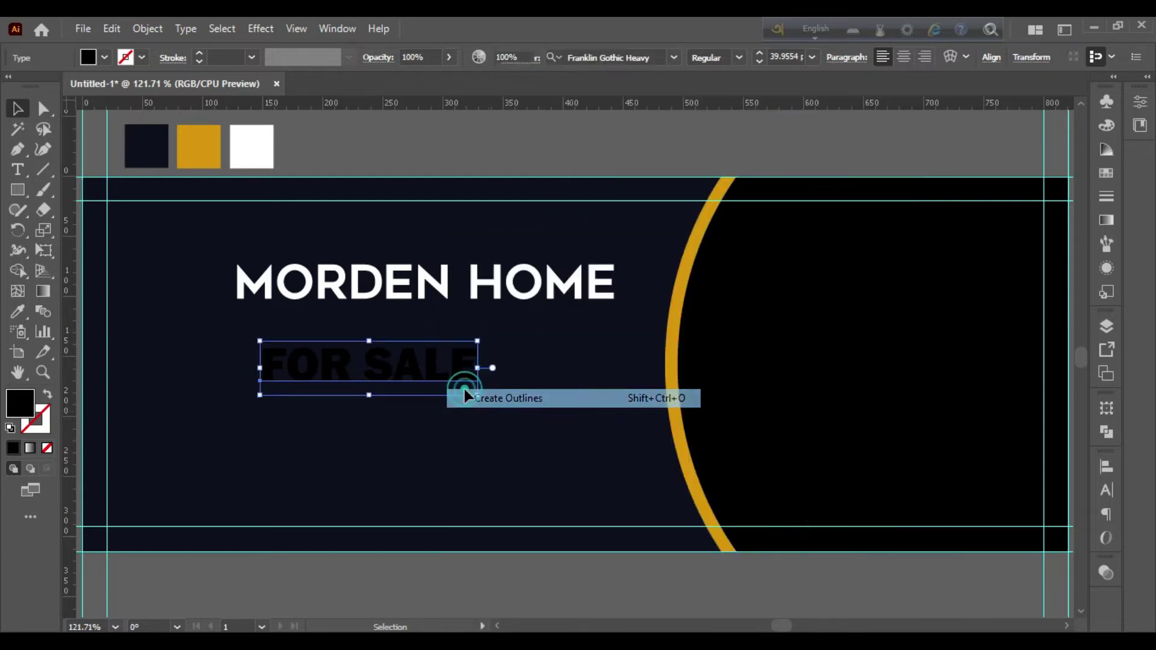
{"action": "left_click", "coordinate": [17, 311]}
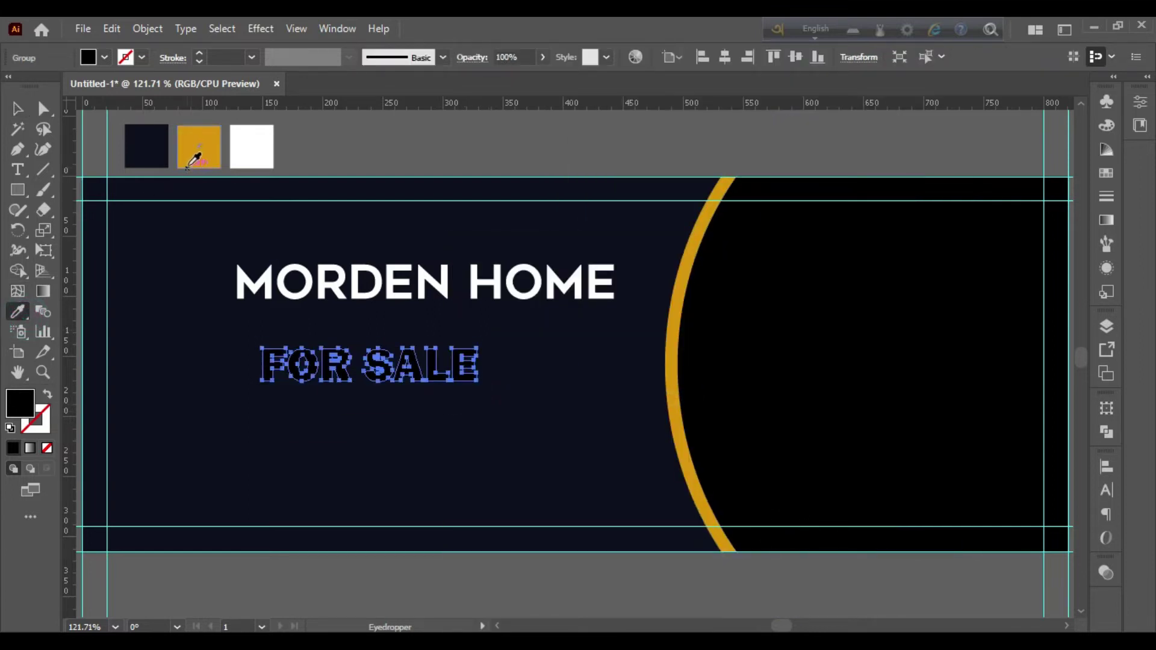
{"action": "left_click", "coordinate": [191, 156]}
- Move FOR SALE up and left so it sits just under MORDEN HOME
{"action": "left_click", "coordinate": [16, 108]}
{"action": "left_click", "coordinate": [182, 284]}
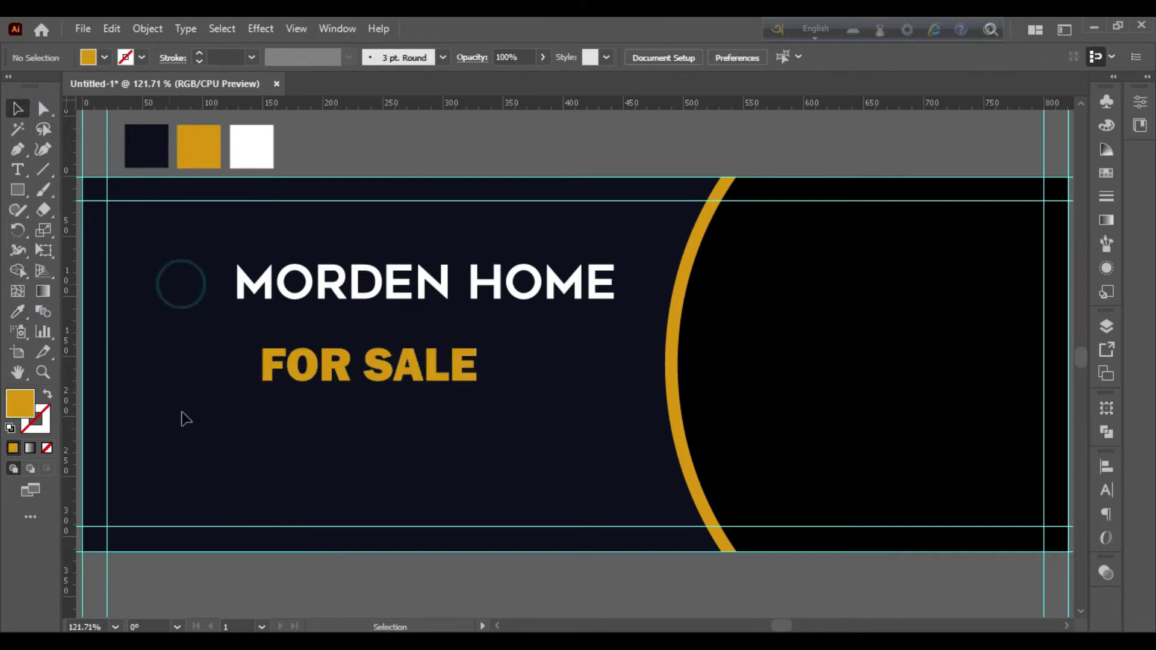
{"action": "scroll", "coordinate": [286, 399], "scroll_direction": "down", "scroll_amount": 2}
{"action": "left_click_drag", "start_coordinate": [419, 318], "coordinate": [407, 307]}
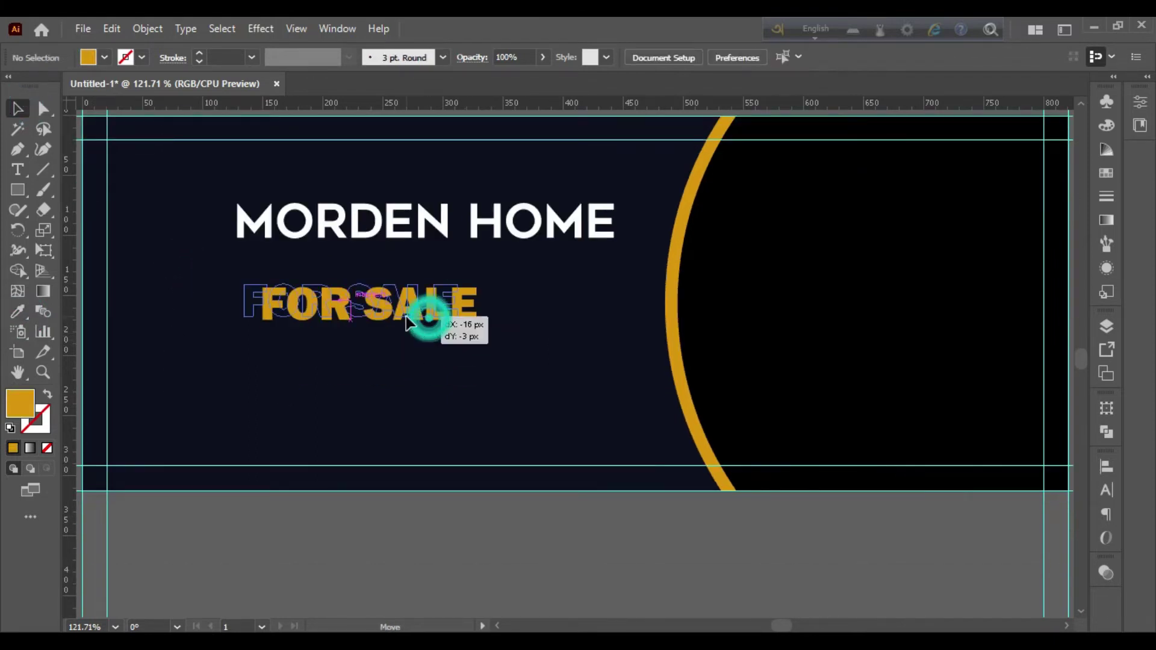
{"action": "left_click_drag", "start_coordinate": [410, 369], "coordinate": [411, 368]}
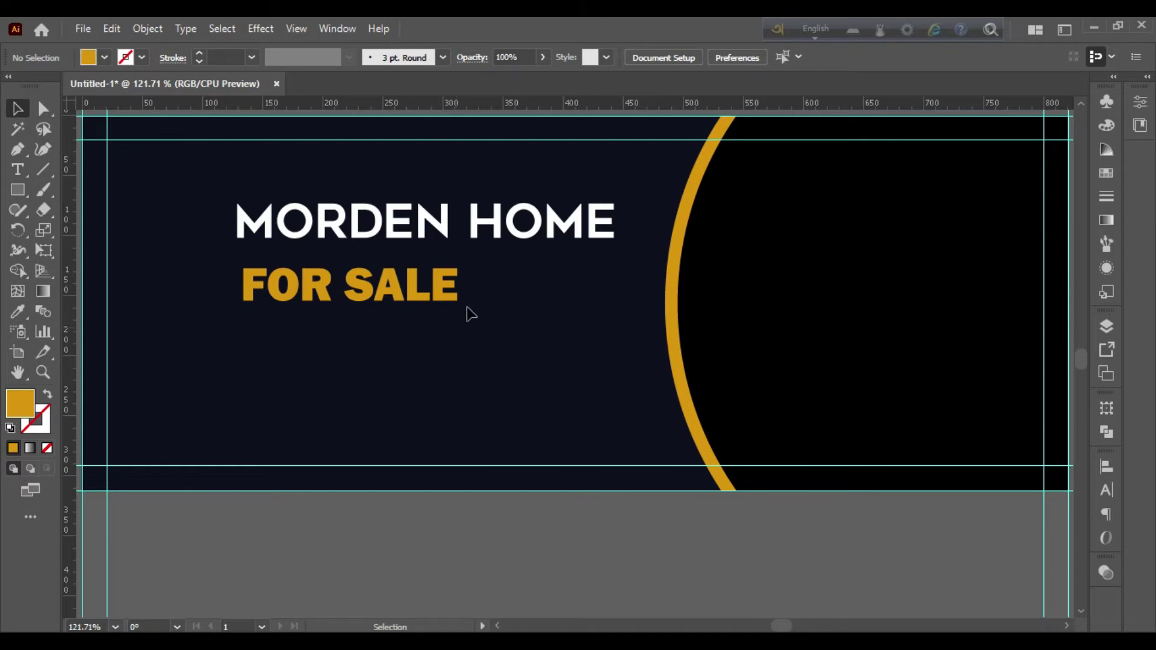
- Resize MORDEN HOME to FOR SALE's width and group the two headline lines
{"action": "left_click", "coordinate": [528, 232]}
{"action": "mouse_move", "coordinate": [615, 221]}
{"action": "left_mouse_down"}
{"action": "mouse_move", "coordinate": [451, 221]}
{"action": "mouse_move", "coordinate": [456, 262]}
{"action": "mouse_move", "coordinate": [406, 316]}
{"action": "left_mouse_up"}
{"action": "left_click", "coordinate": [469, 241]}
{"action": "key", "text": "ctrl+g"}
- Snap the headline group onto the left guide and adjust its width slightly
{"action": "left_click", "coordinate": [1105, 467]}
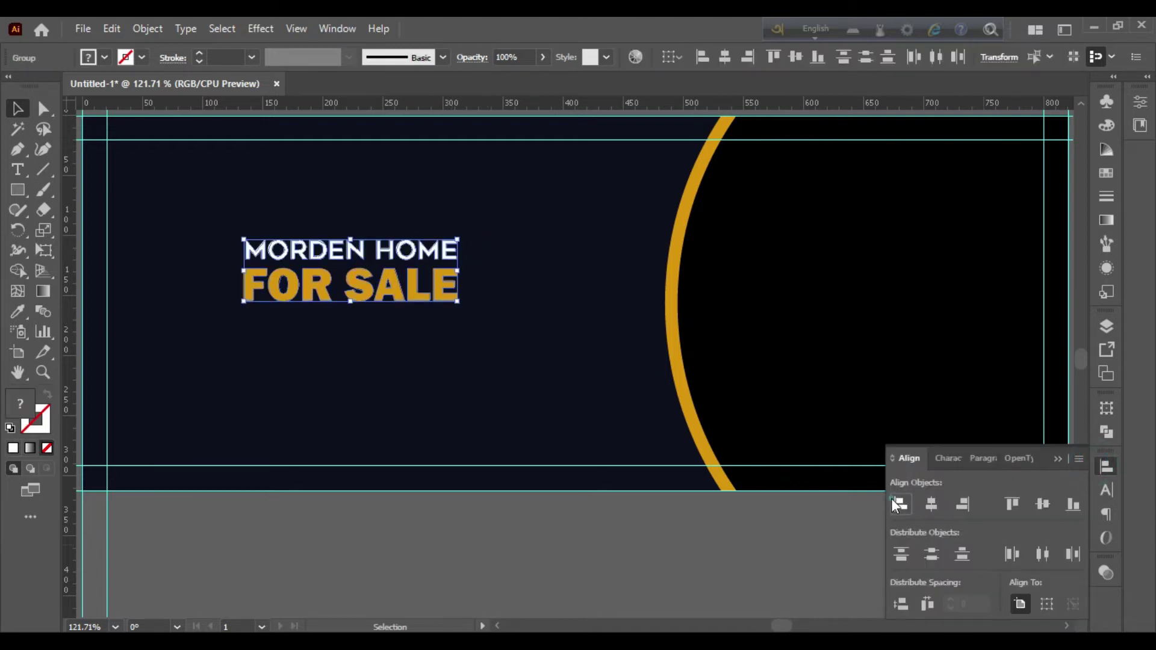
{"action": "left_click", "coordinate": [1055, 459]}
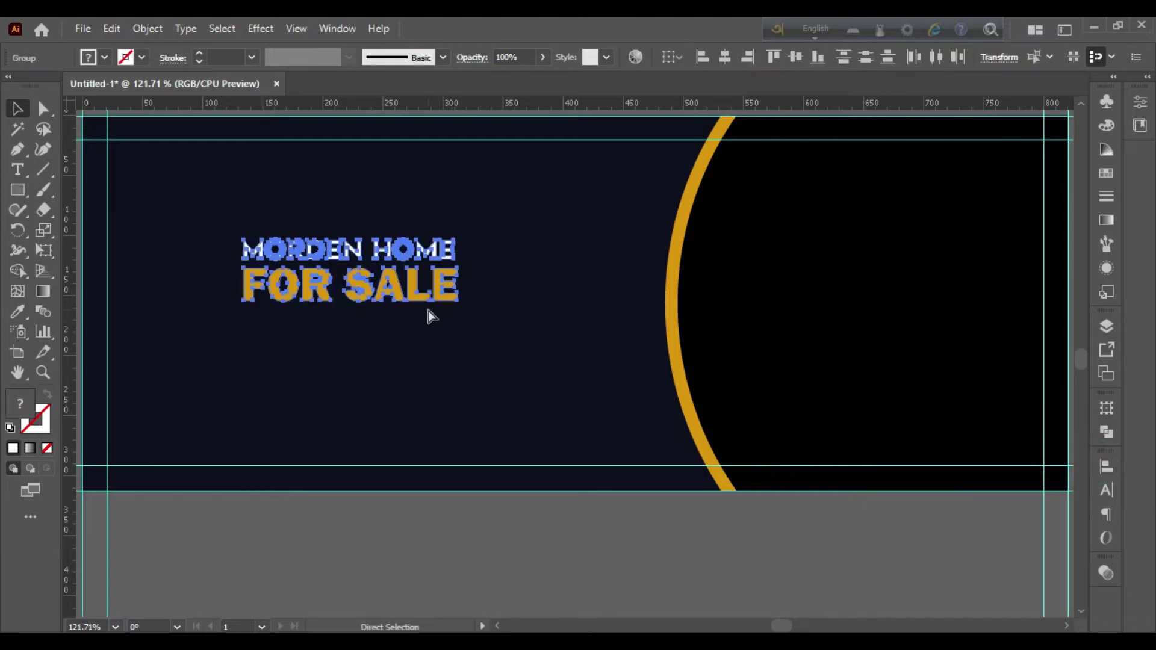
{"action": "mouse_move", "coordinate": [449, 288]}
{"action": "left_mouse_down"}
{"action": "mouse_move", "coordinate": [316, 279]}
{"action": "mouse_move", "coordinate": [518, 261]}
{"action": "left_mouse_up"}
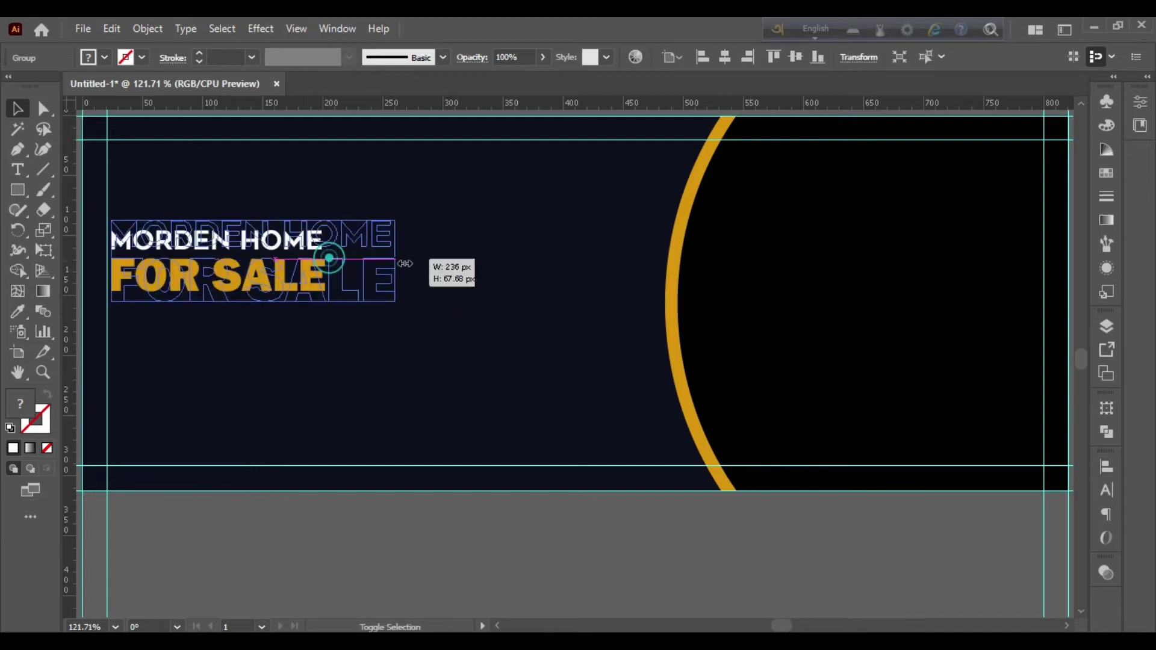
{"action": "left_click_drag", "start_coordinate": [470, 343], "coordinate": [362, 311]}
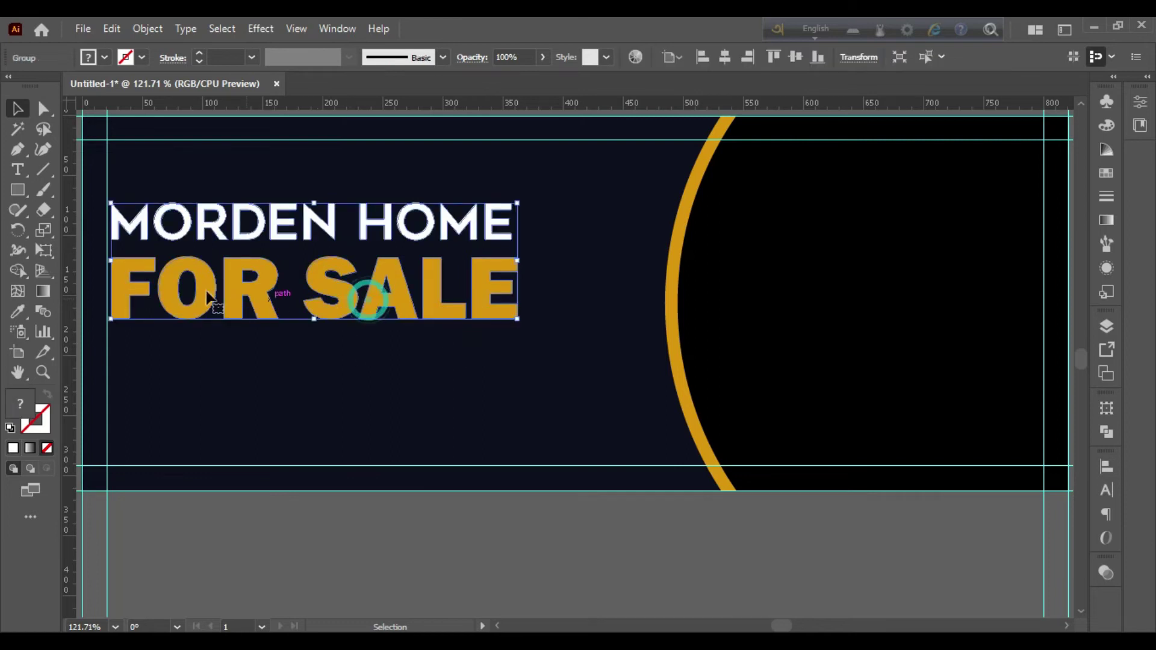
{"action": "left_click_drag", "start_coordinate": [111, 259], "coordinate": [107, 259]}
{"action": "left_click", "coordinate": [349, 442]}
{"action": "left_click", "coordinate": [504, 302]}
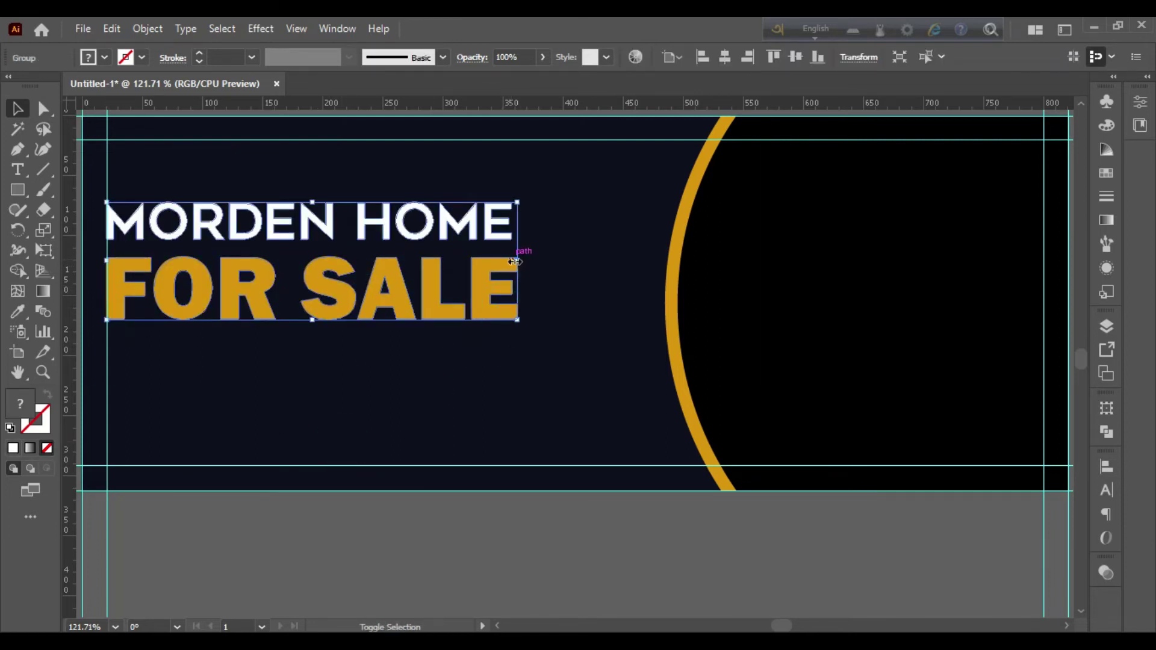
{"action": "left_click_drag", "start_coordinate": [515, 262], "coordinate": [509, 262]}
- Centre the headline group vertically on the artboard with Vertical Align Center
{"action": "left_click", "coordinate": [581, 279]}
{"action": "left_click", "coordinate": [510, 322]}
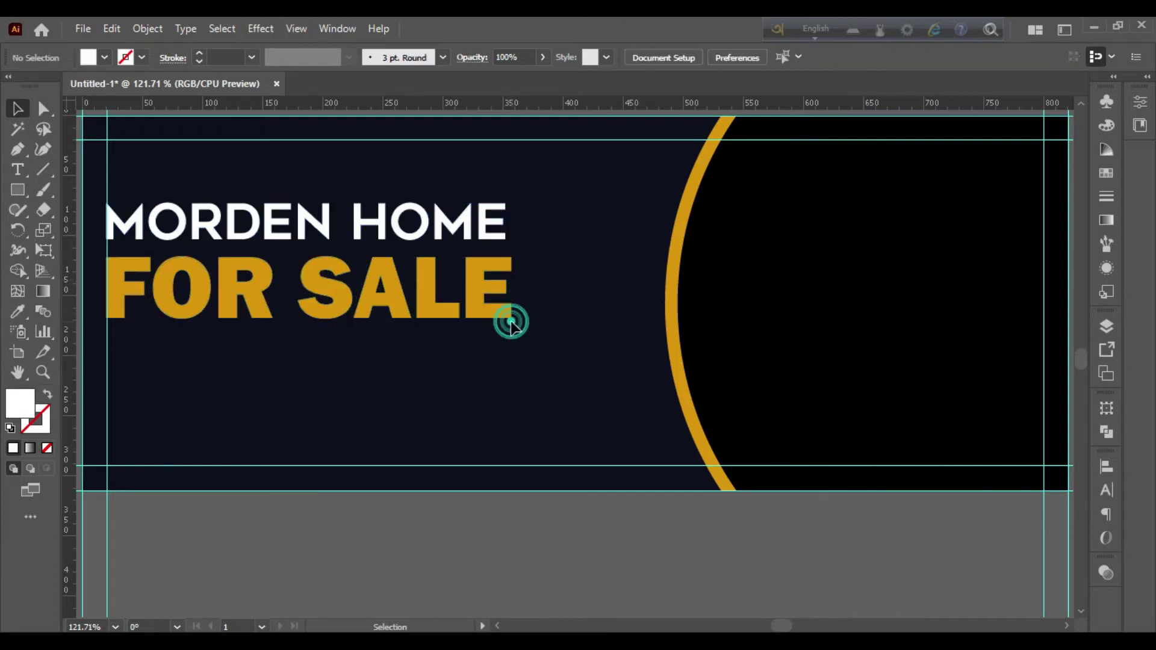
{"action": "left_click", "coordinate": [1099, 470]}
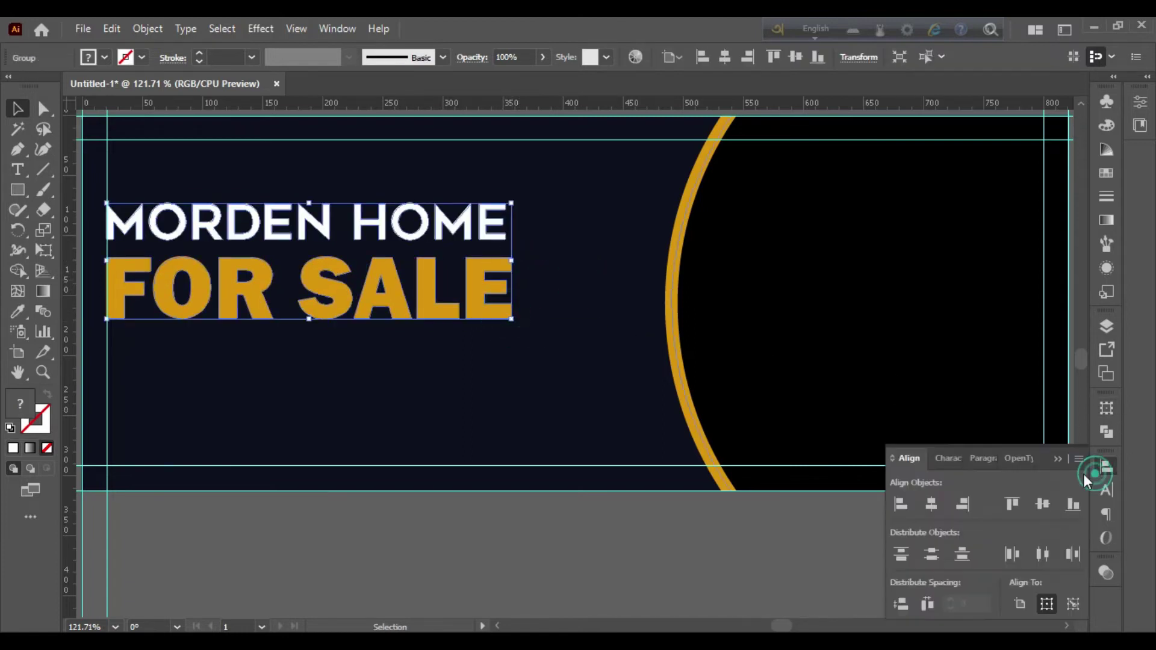
{"action": "left_click", "coordinate": [1042, 501]}
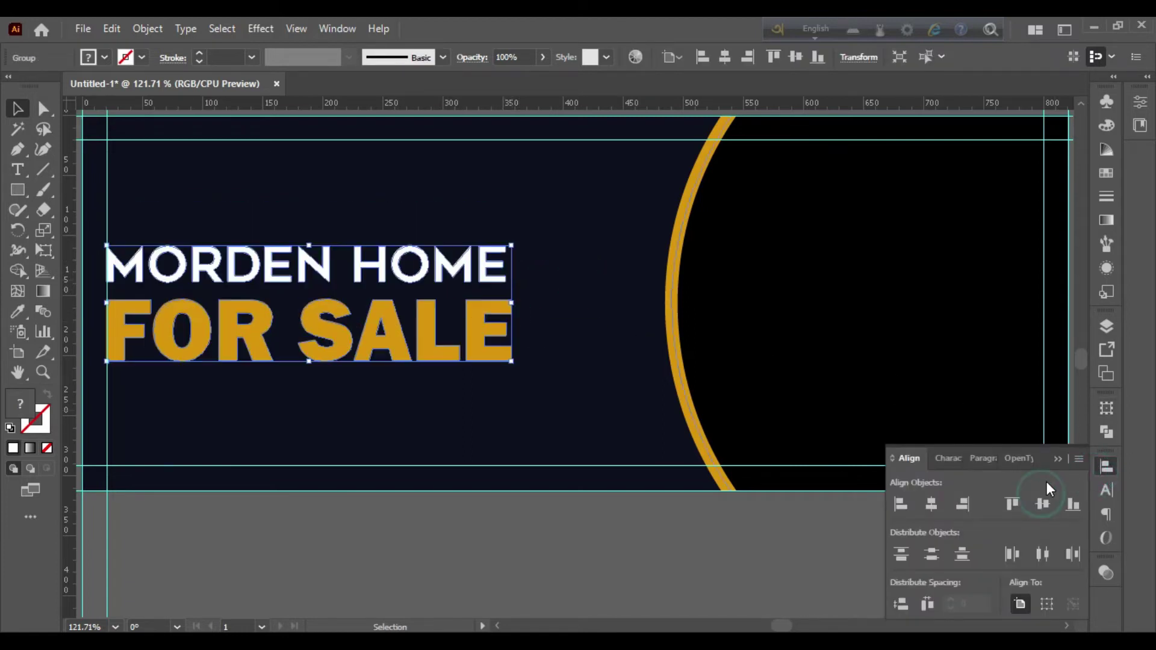
{"action": "left_click", "coordinate": [639, 337]}
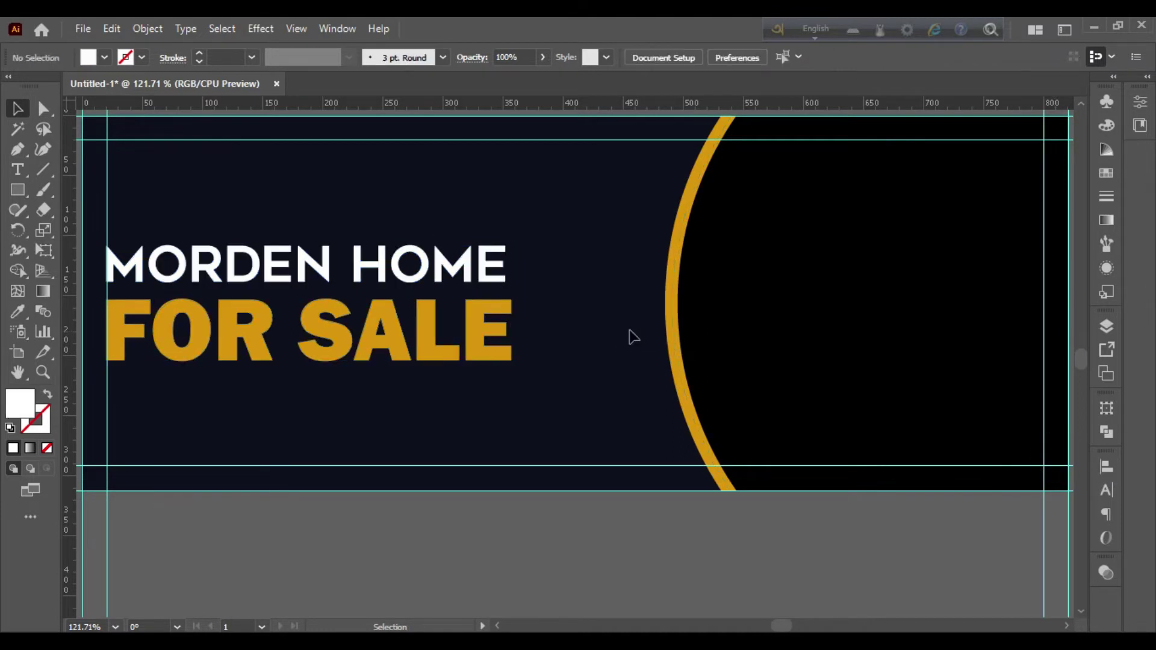
- Drag the two-line Lorem ipsum text under FOR SALE and convert it to outlines
{"action": "scroll", "coordinate": [452, 239], "scroll_direction": "up", "scroll_amount": 1}
{"action": "scroll", "coordinate": [452, 240], "scroll_direction": "up", "scroll_amount": 5}
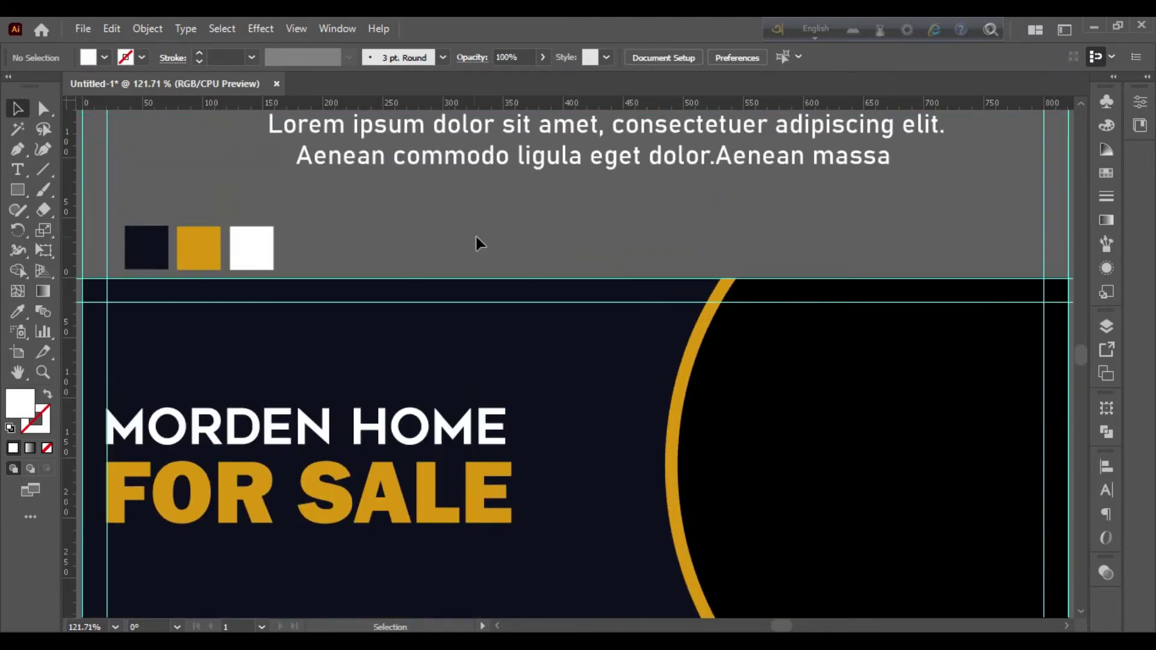
{"action": "scroll", "coordinate": [478, 245], "scroll_direction": "up", "scroll_amount": 3}
{"action": "left_click_drag", "start_coordinate": [523, 235], "coordinate": [526, 404]}
{"action": "scroll", "coordinate": [525, 385], "scroll_direction": "down", "scroll_amount": 8}
{"action": "mouse_move", "coordinate": [545, 199]}
{"action": "left_mouse_down"}
{"action": "mouse_move", "coordinate": [423, 431]}
{"action": "mouse_move", "coordinate": [389, 449]}
{"action": "left_mouse_up"}
{"action": "right_click", "coordinate": [420, 449]}
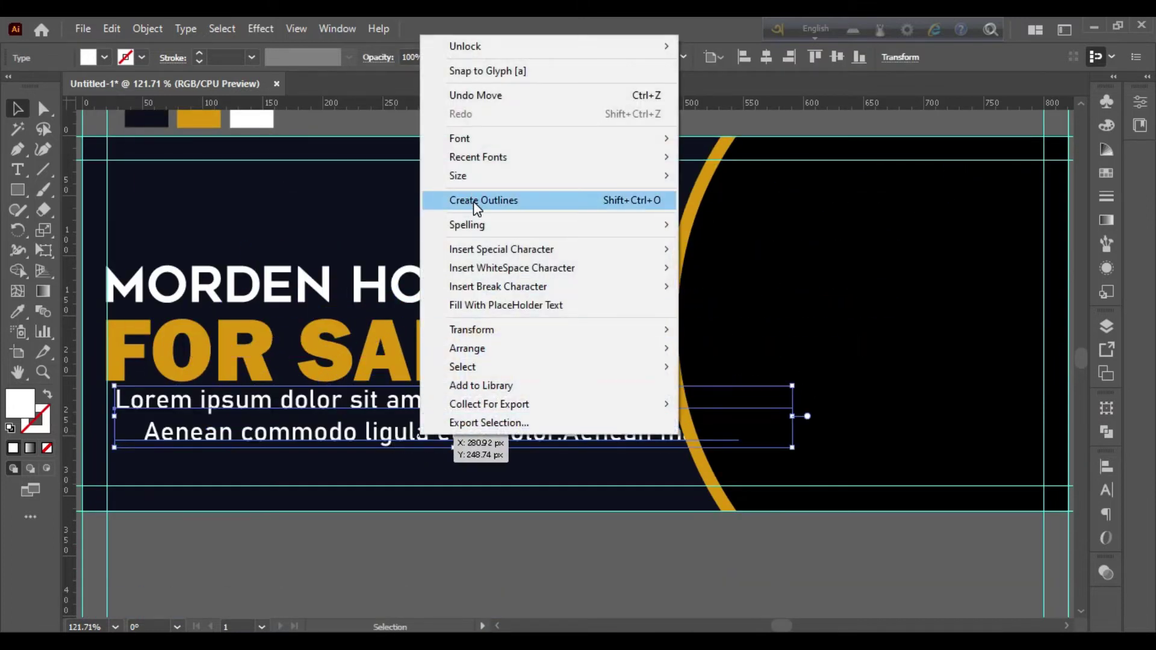
{"action": "left_click", "coordinate": [474, 201]}
- Resize the Lorem ipsum outlines to match the headline's width, left-aligned with it
{"action": "mouse_move", "coordinate": [790, 417]}
{"action": "left_mouse_down"}
{"action": "mouse_move", "coordinate": [491, 414]}
{"action": "mouse_move", "coordinate": [512, 415]}
{"action": "left_mouse_up"}
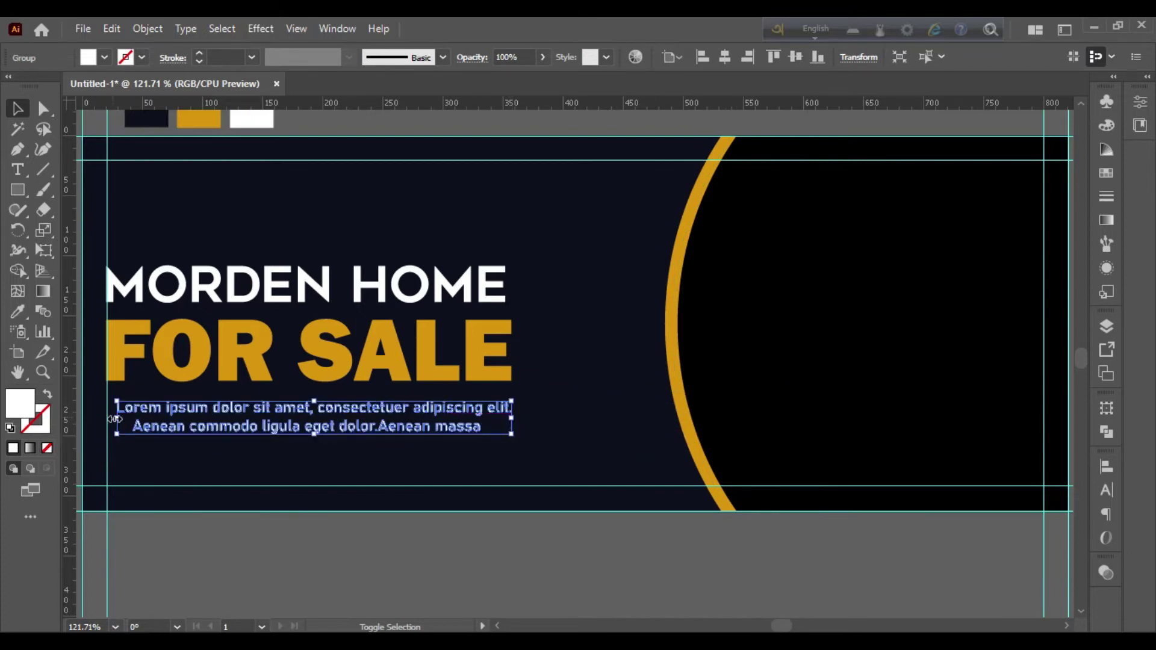
{"action": "left_click_drag", "start_coordinate": [115, 419], "coordinate": [109, 419]}
{"action": "left_click", "coordinate": [340, 459]}
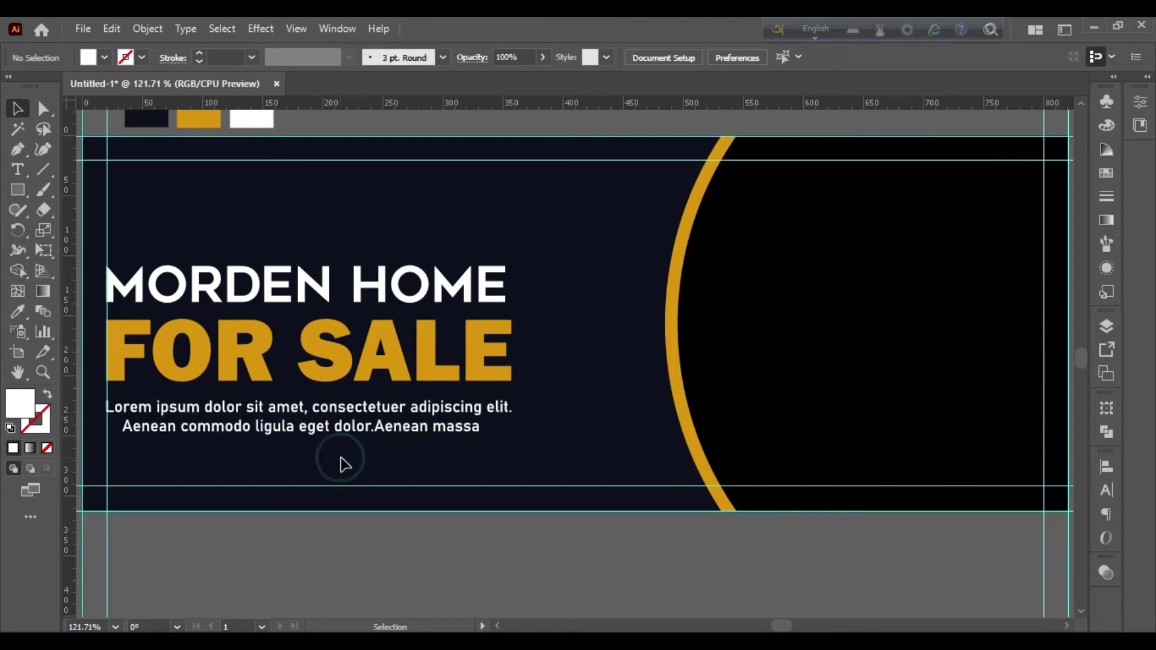
{"action": "left_click_drag", "start_coordinate": [398, 450], "coordinate": [438, 268]}
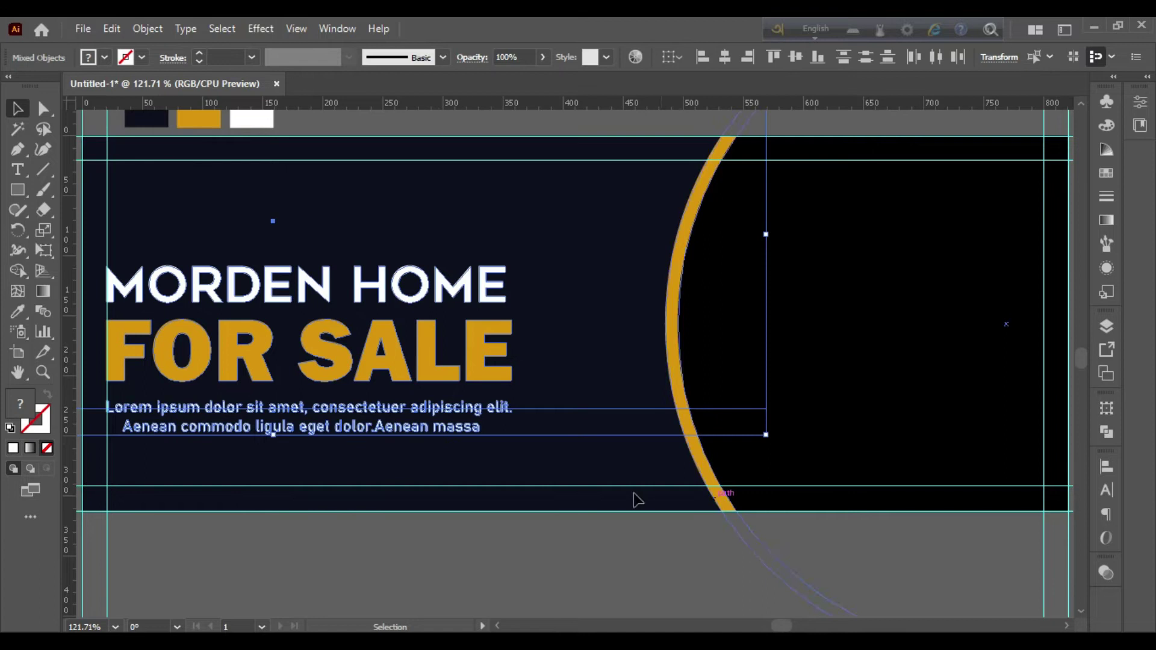
{"action": "left_click", "coordinate": [463, 464]}
{"action": "left_click", "coordinate": [463, 429]}
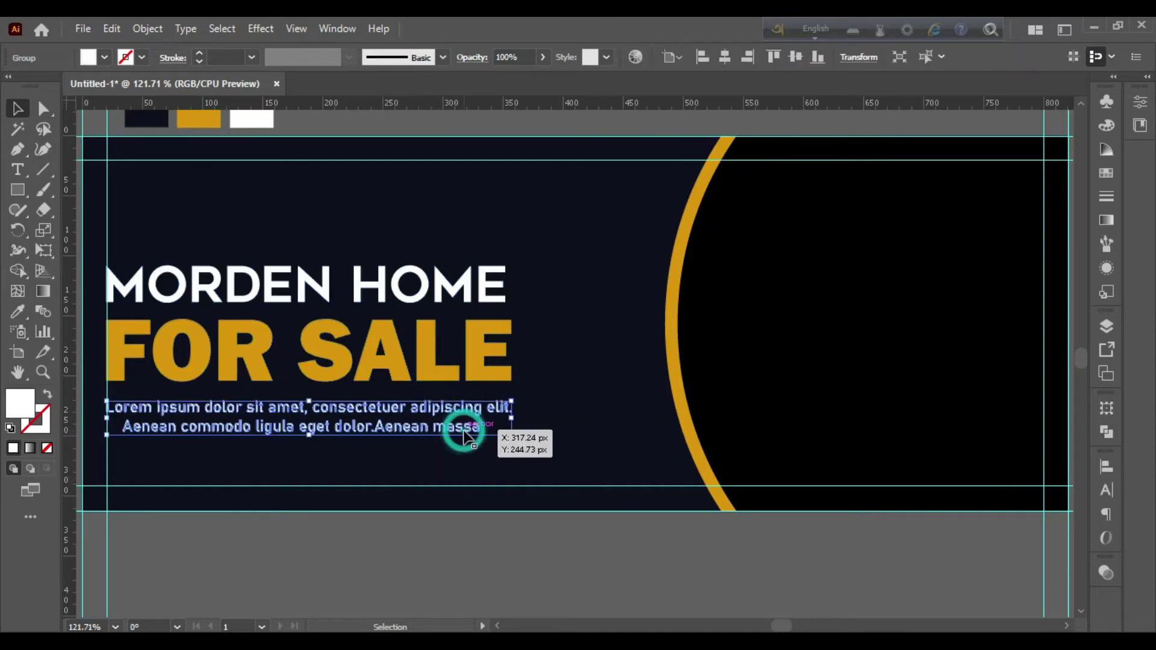
{"action": "left_click", "coordinate": [459, 365]}
{"action": "left_click", "coordinate": [494, 360]}
- Marquee-select the headline and Lorem ipsum body text and group them
{"action": "left_click_drag", "start_coordinate": [563, 314], "coordinate": [476, 416]}
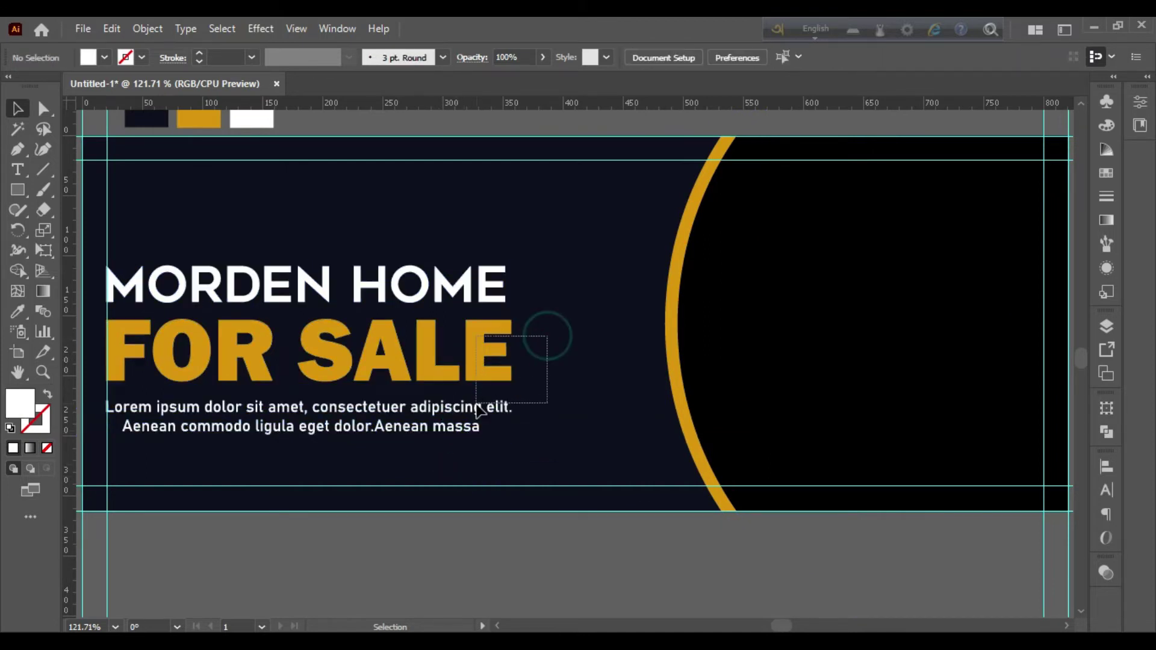
{"action": "left_click", "coordinate": [548, 362]}
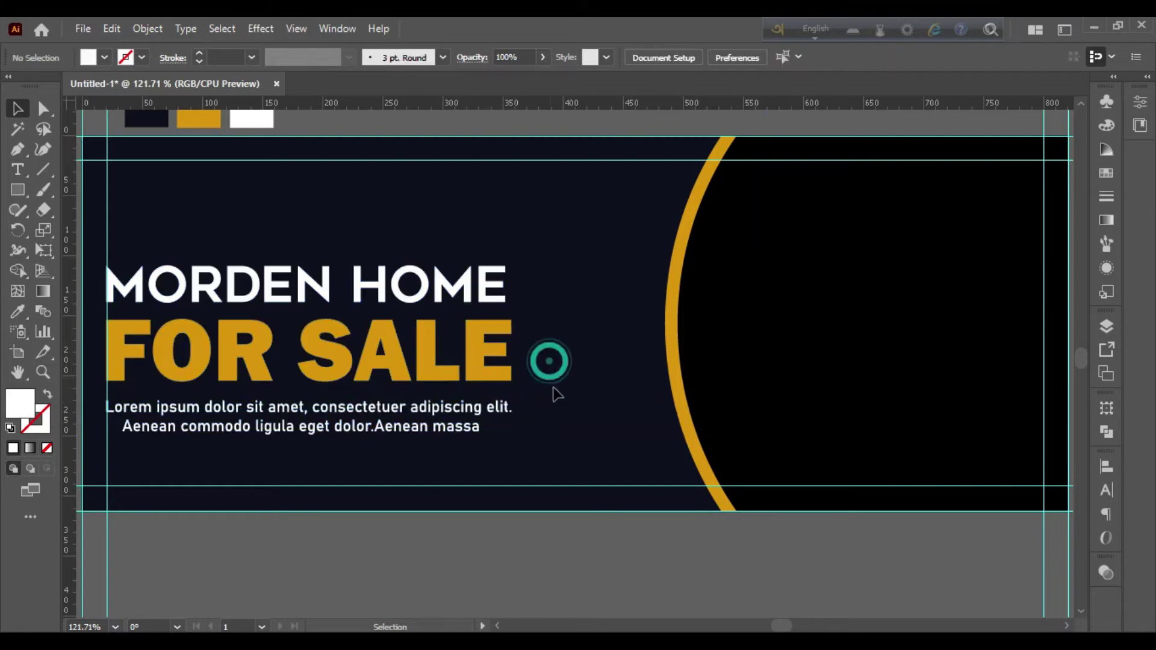
{"action": "left_click_drag", "start_coordinate": [551, 412], "coordinate": [587, 383]}
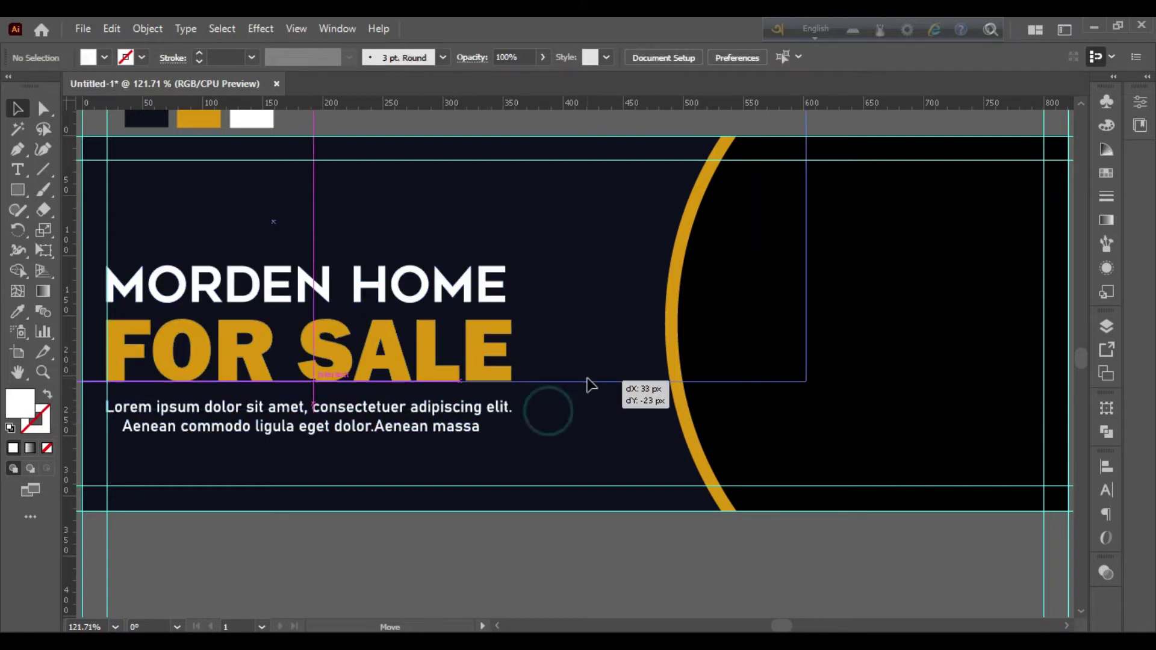
{"action": "left_click", "coordinate": [550, 354]}
{"action": "left_click_drag", "start_coordinate": [550, 338], "coordinate": [407, 449]}
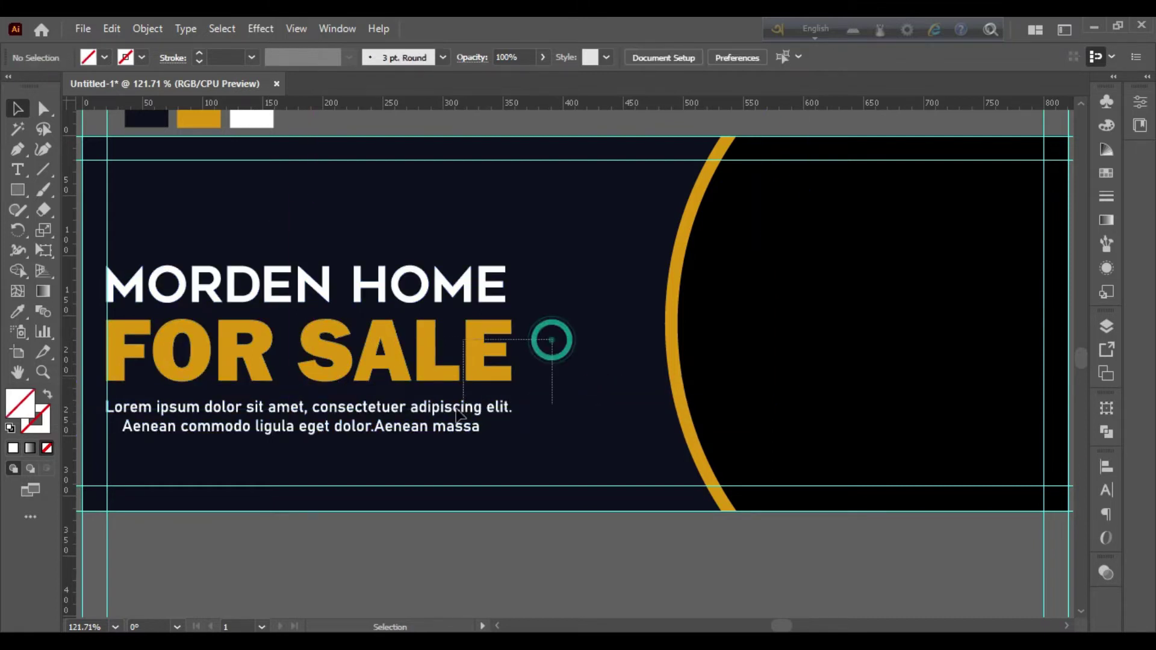
{"action": "right_click", "coordinate": [402, 434]}
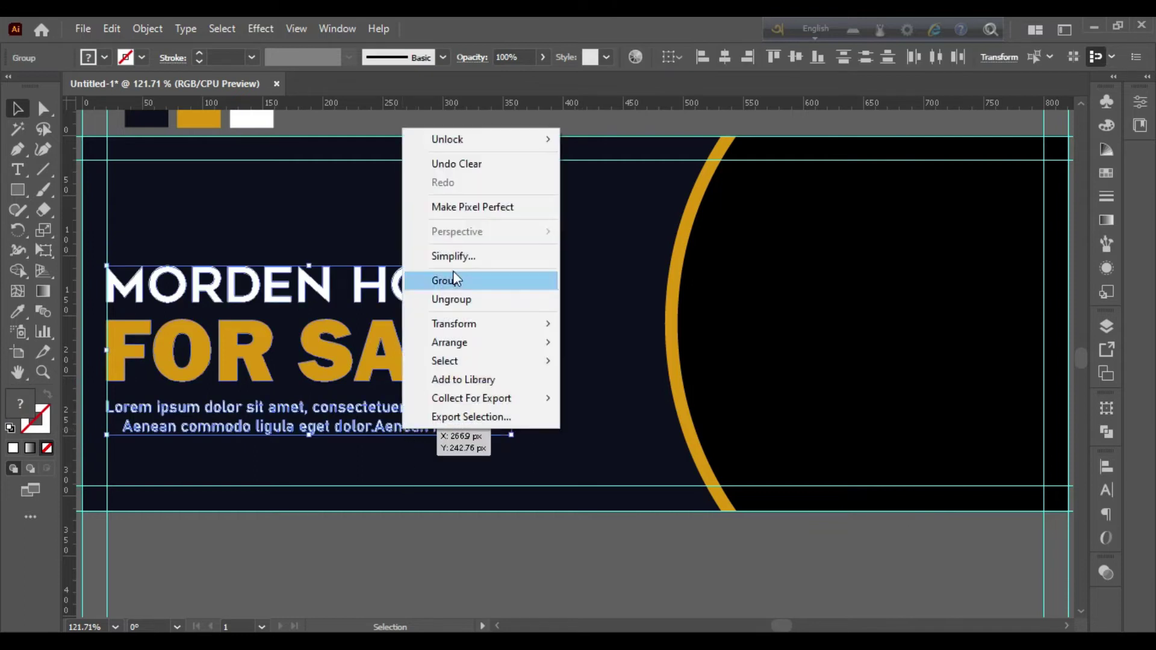
{"action": "left_click", "coordinate": [457, 279]}
- Centre the headline-and-body group vertically on the banner with Vertical Align Center
{"action": "left_click", "coordinate": [566, 322]}
{"action": "left_click", "coordinate": [495, 331]}
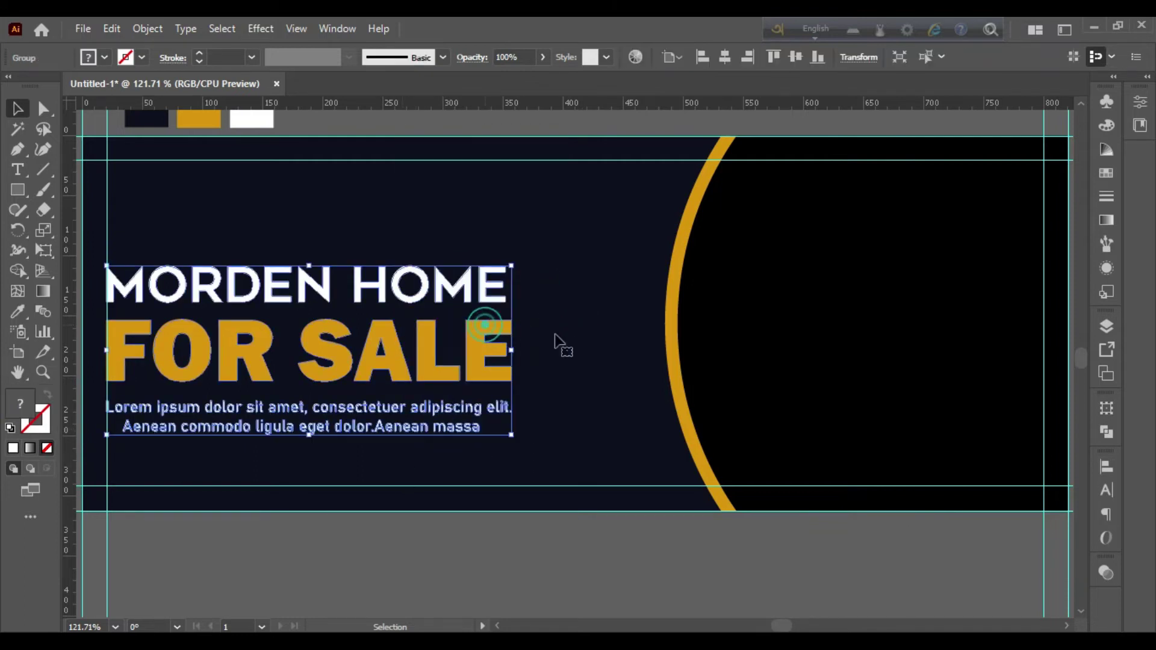
{"action": "left_click", "coordinate": [1107, 467]}
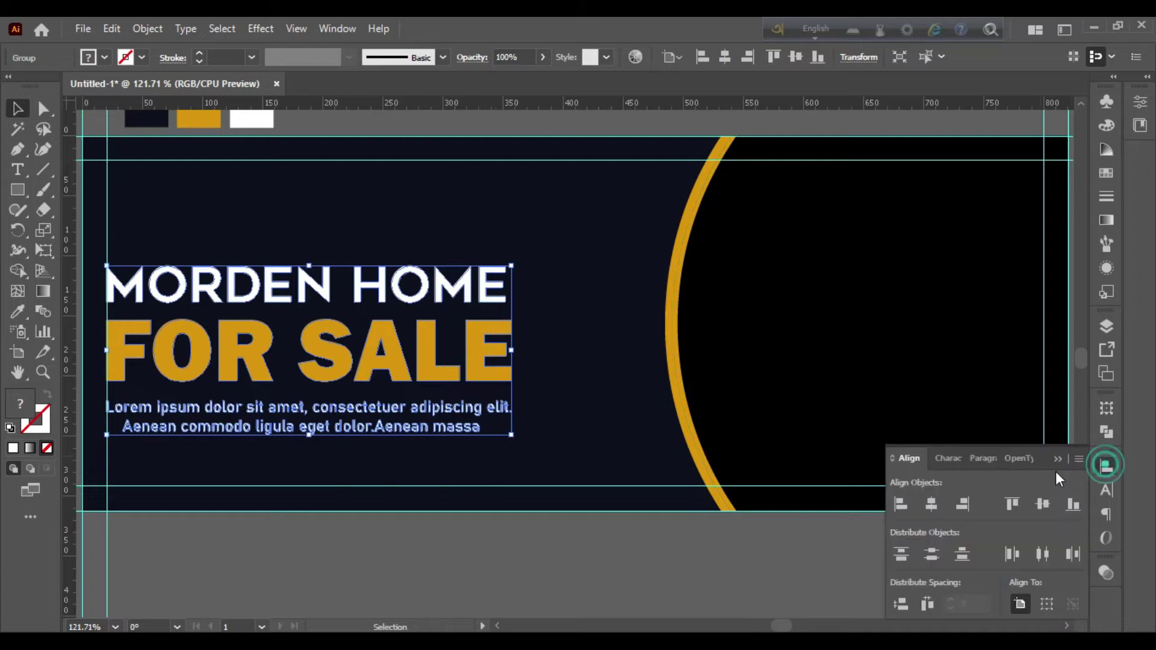
{"action": "left_click", "coordinate": [1036, 503]}
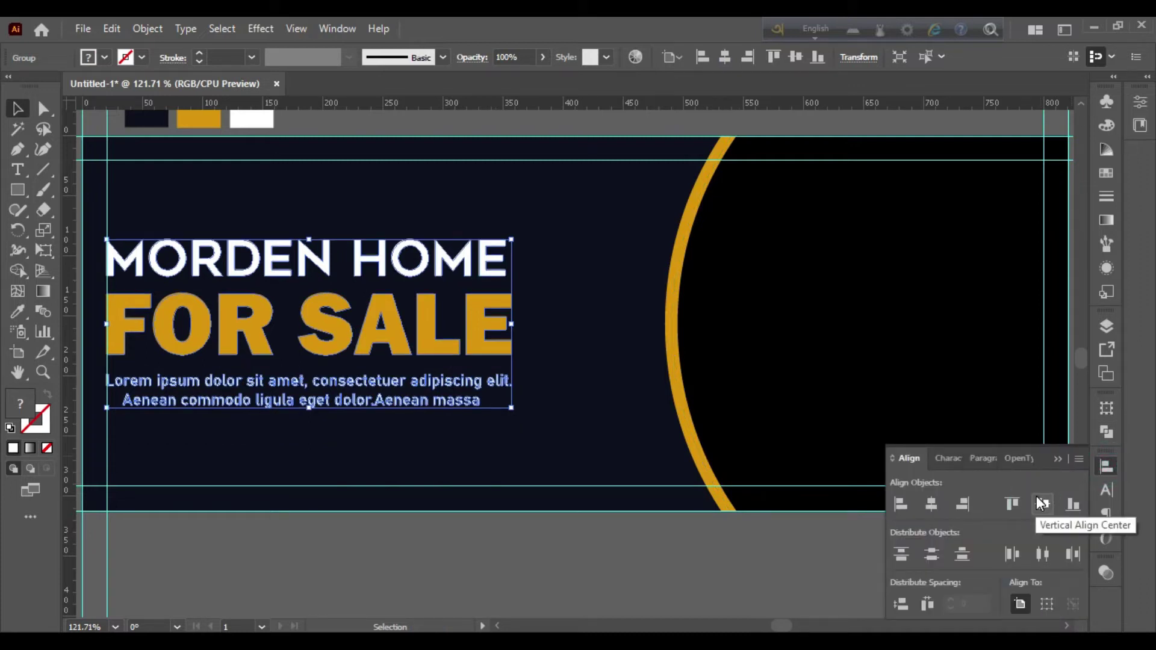
{"action": "left_click", "coordinate": [1050, 456]}
{"action": "left_click", "coordinate": [558, 394]}
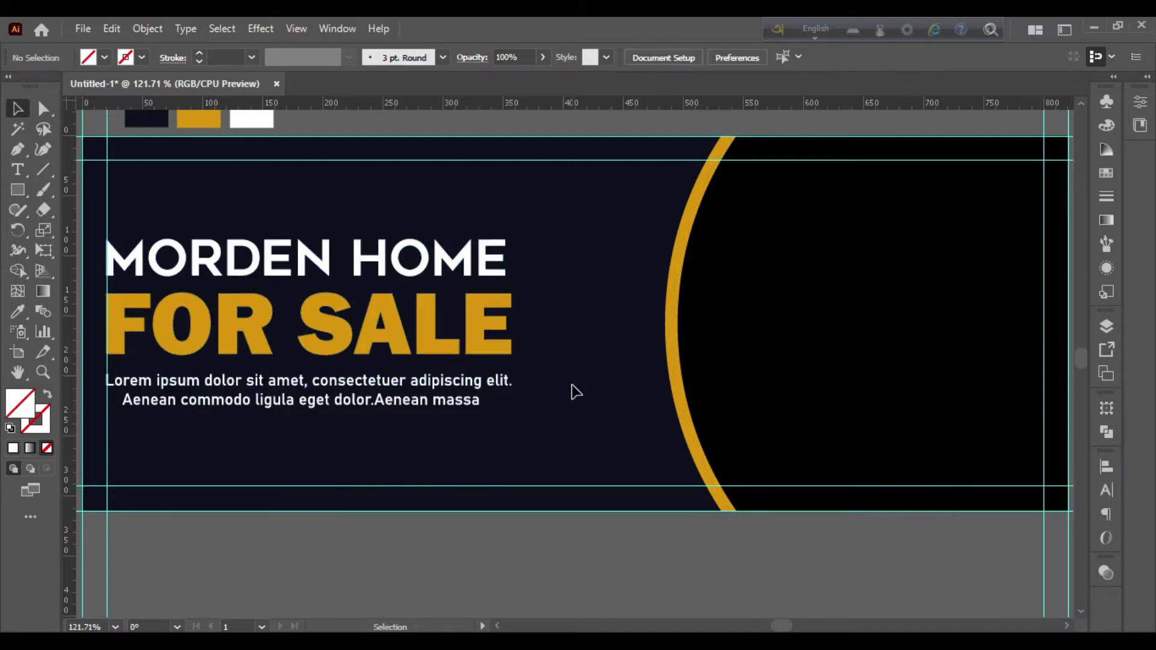
- Draw a wide rectangle below the banner, outside the artboard
{"action": "scroll", "coordinate": [575, 390], "scroll_direction": "down", "scroll_amount": 3}
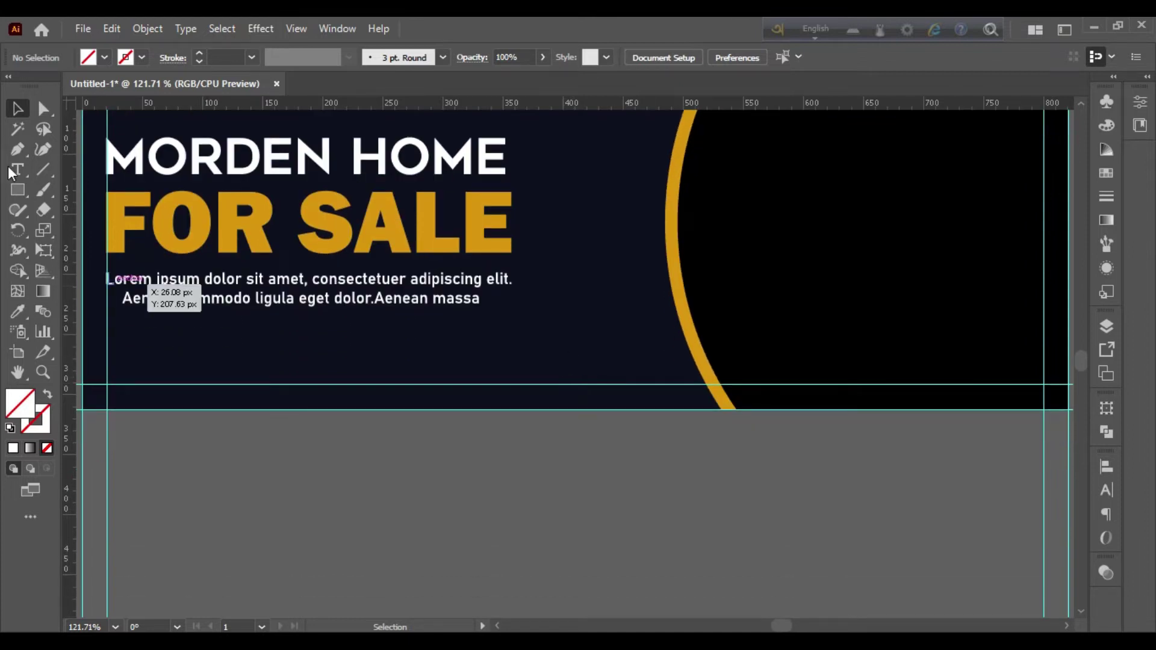
{"action": "left_click", "coordinate": [18, 192]}
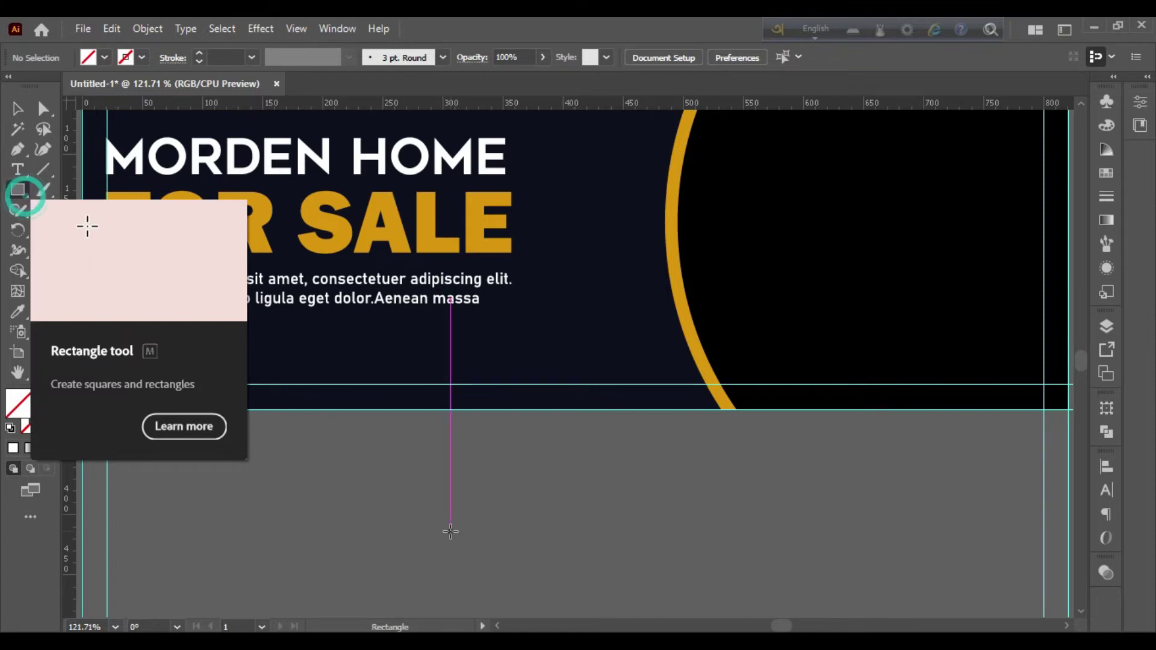
{"action": "scroll", "coordinate": [391, 470], "scroll_direction": "down", "scroll_amount": 3}
{"action": "left_click_drag", "start_coordinate": [269, 391], "coordinate": [703, 512]}
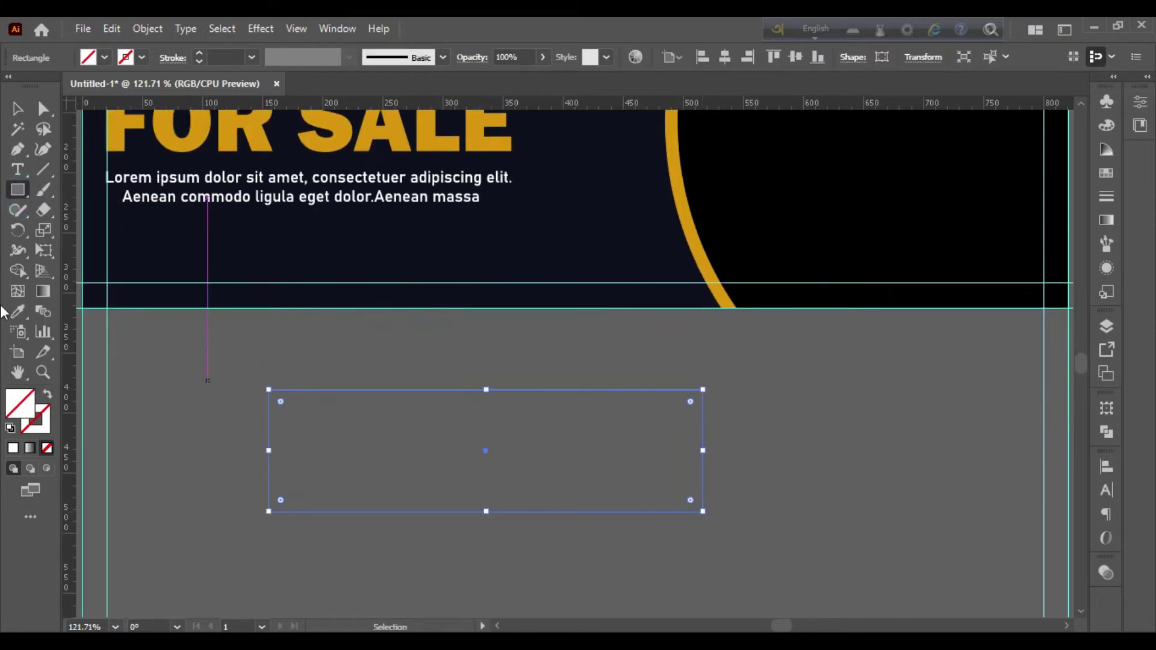
{"action": "left_click", "coordinate": [17, 108]}
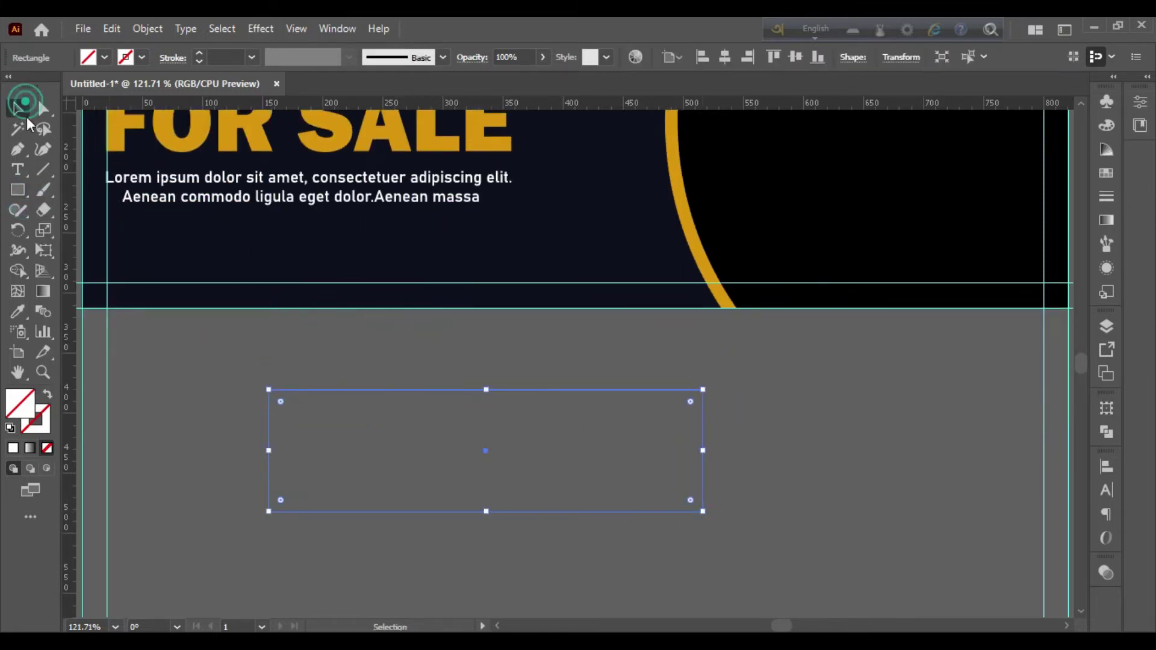
- Fill the rectangle with the FOR SALE gold using the Eyedropper
{"action": "left_click", "coordinate": [18, 312]}
{"action": "left_click", "coordinate": [128, 134]}
{"action": "left_click", "coordinate": [21, 109]}
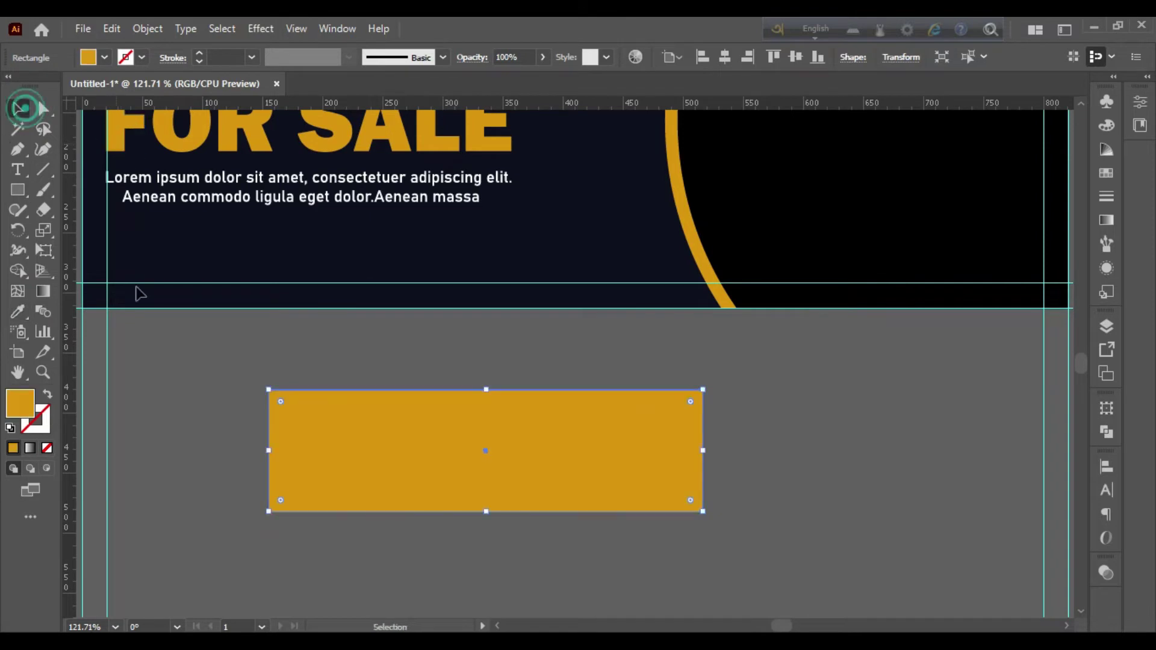
{"action": "left_click", "coordinate": [184, 387]}
{"action": "left_click", "coordinate": [17, 170]}
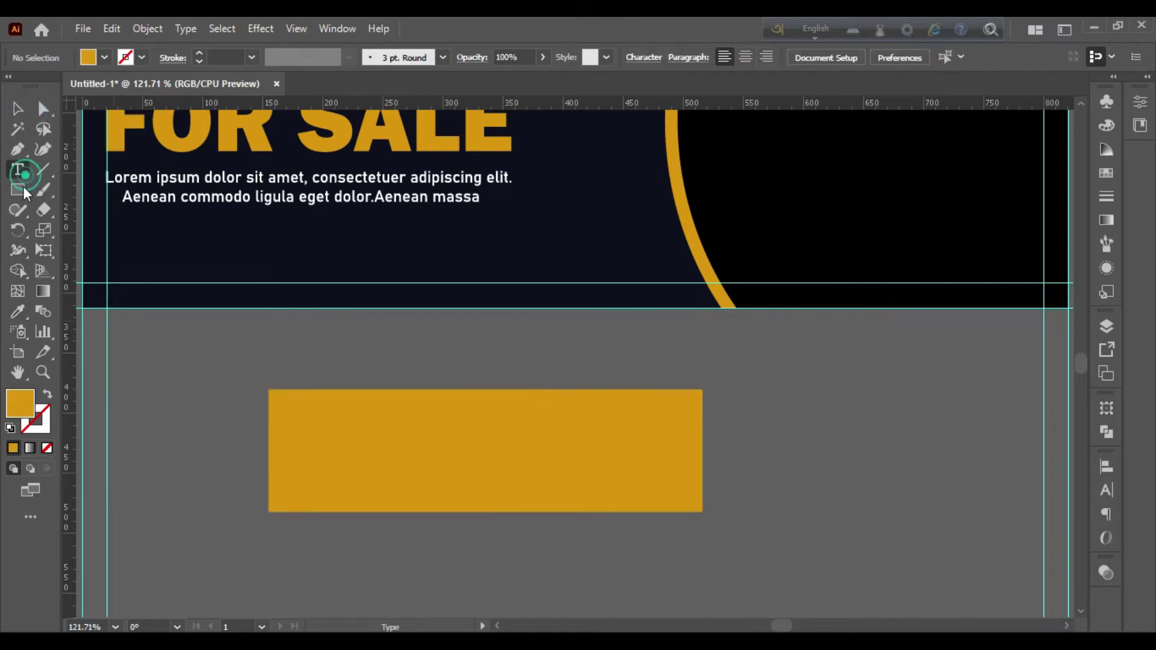
- Type ORDER NOW beside the rectangle and set its font to Geometos
{"action": "left_click", "coordinate": [181, 398]}
{"action": "key", "text": "BackSpace"}
{"action": "type", "text": "0"}
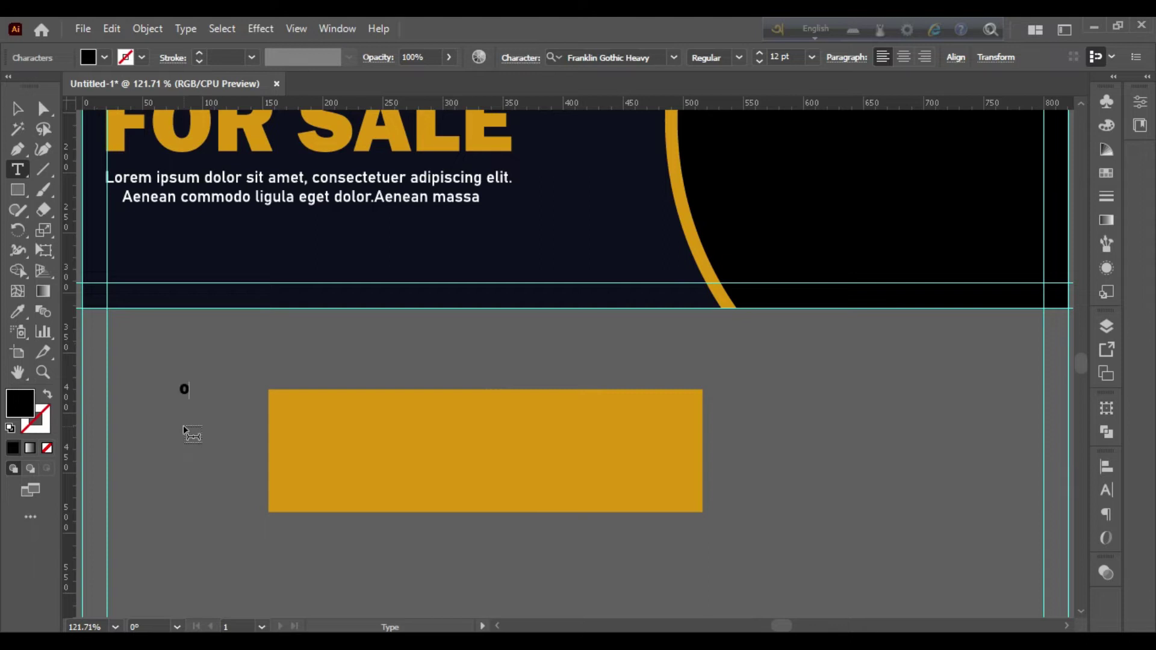
{"action": "type", "text": "RDER"}
{"action": "type", "text": "NOW"}
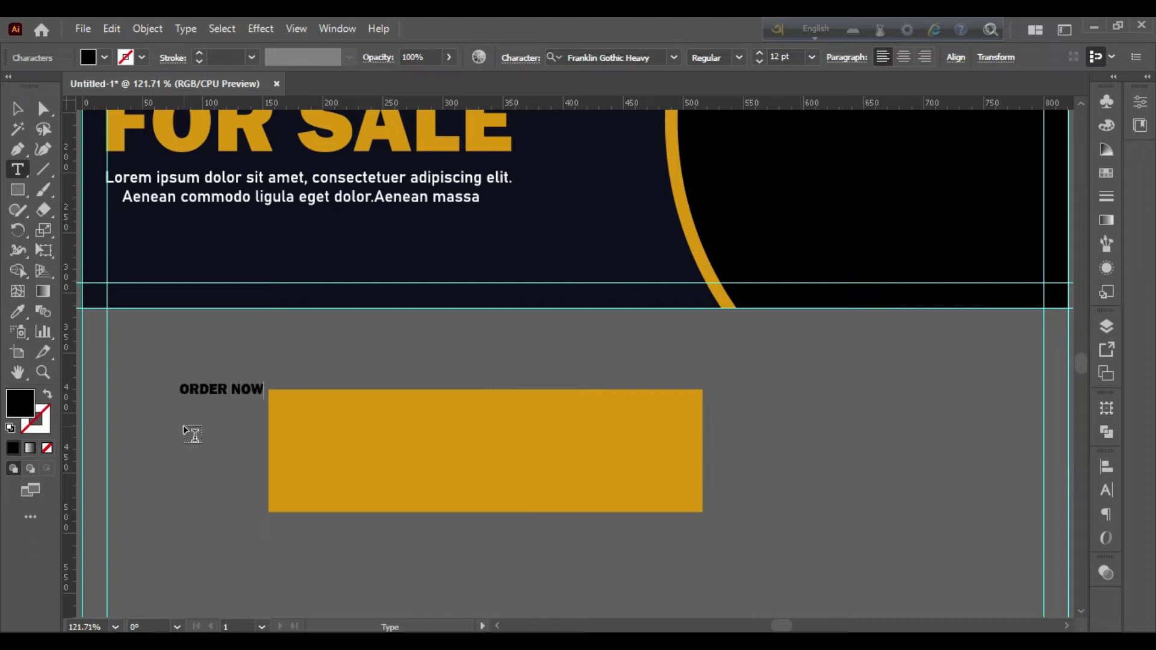
{"action": "left_click", "coordinate": [17, 109]}
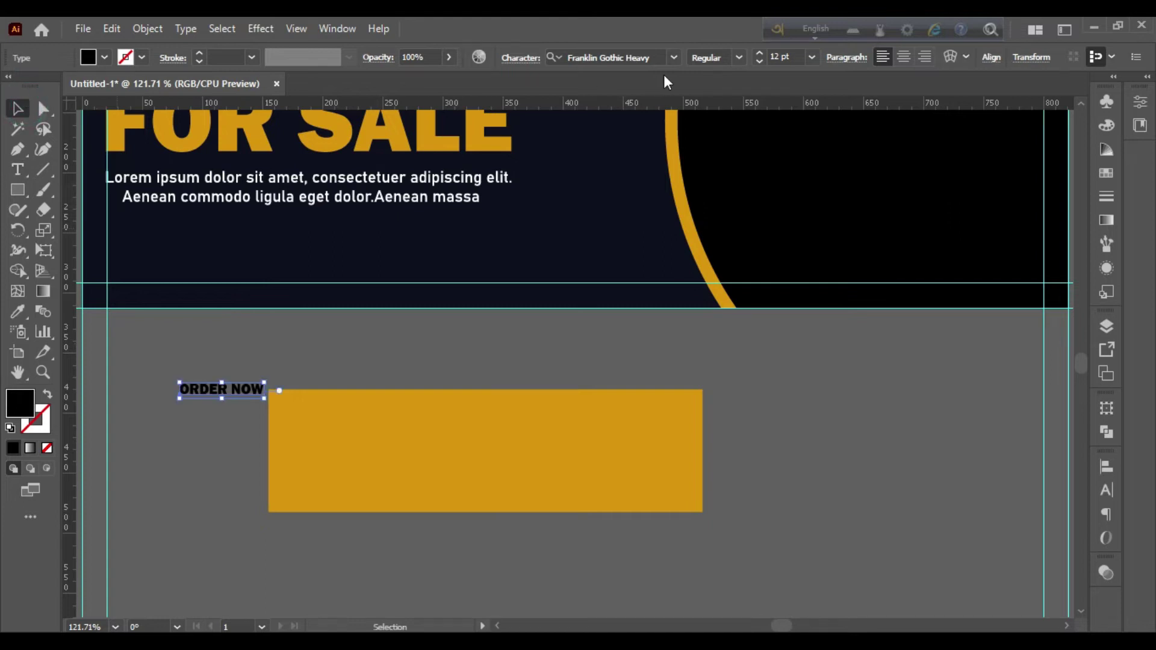
{"action": "left_click", "coordinate": [672, 59]}
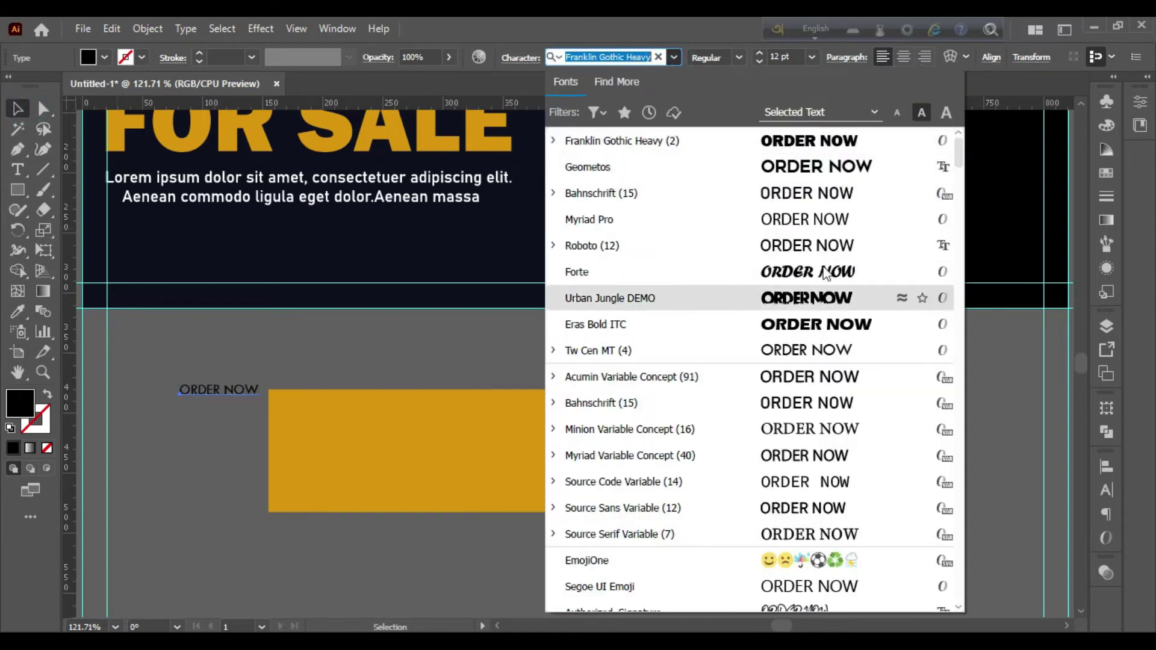
{"action": "left_click", "coordinate": [826, 169]}
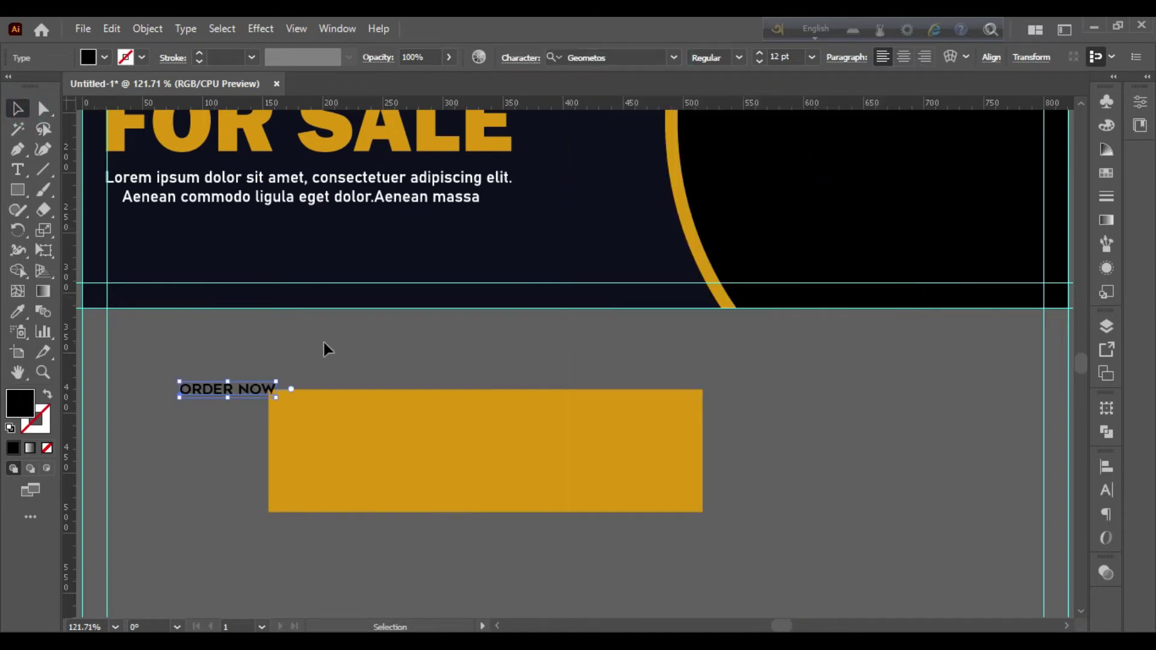
- Convert ORDER NOW to outlines, then enlarge it onto the gold rectangle
{"action": "right_click", "coordinate": [226, 396]}
{"action": "left_click", "coordinate": [319, 165]}
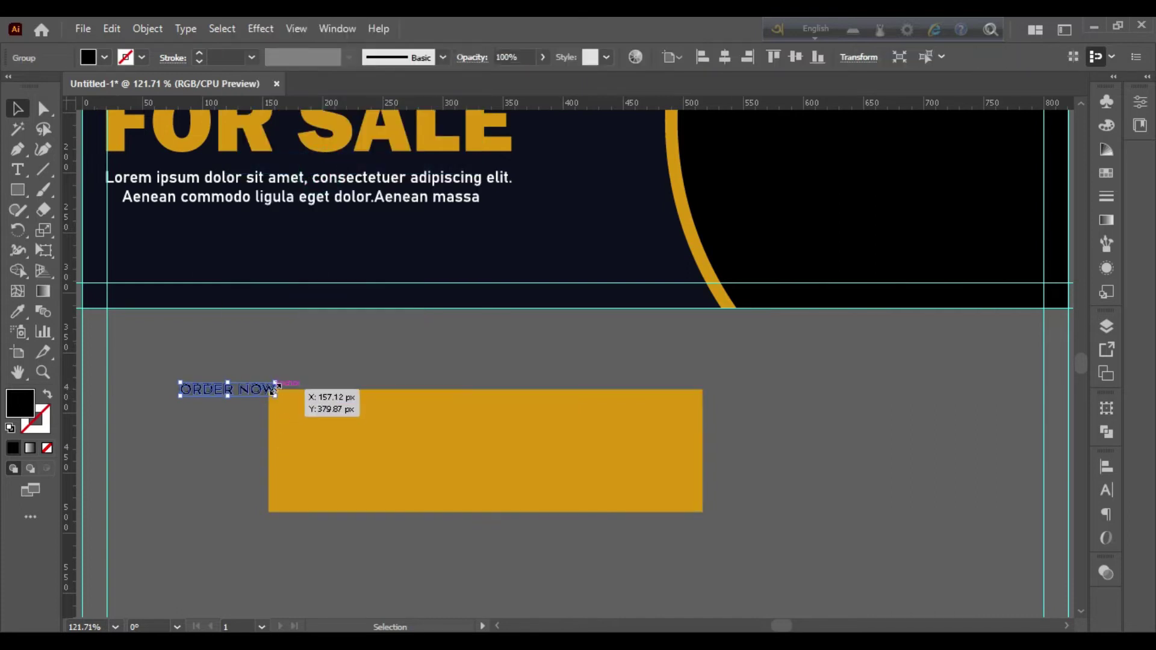
{"action": "mouse_move", "coordinate": [277, 390]}
{"action": "left_mouse_down"}
{"action": "mouse_move", "coordinate": [531, 368]}
{"action": "mouse_move", "coordinate": [587, 464]}
{"action": "mouse_move", "coordinate": [627, 453]}
{"action": "left_mouse_up"}
{"action": "left_click", "coordinate": [746, 437]}
- Centre ORDER NOW horizontally on the rectangle and round the rectangle into a pill
{"action": "left_click_drag", "start_coordinate": [745, 437], "coordinate": [611, 477]}
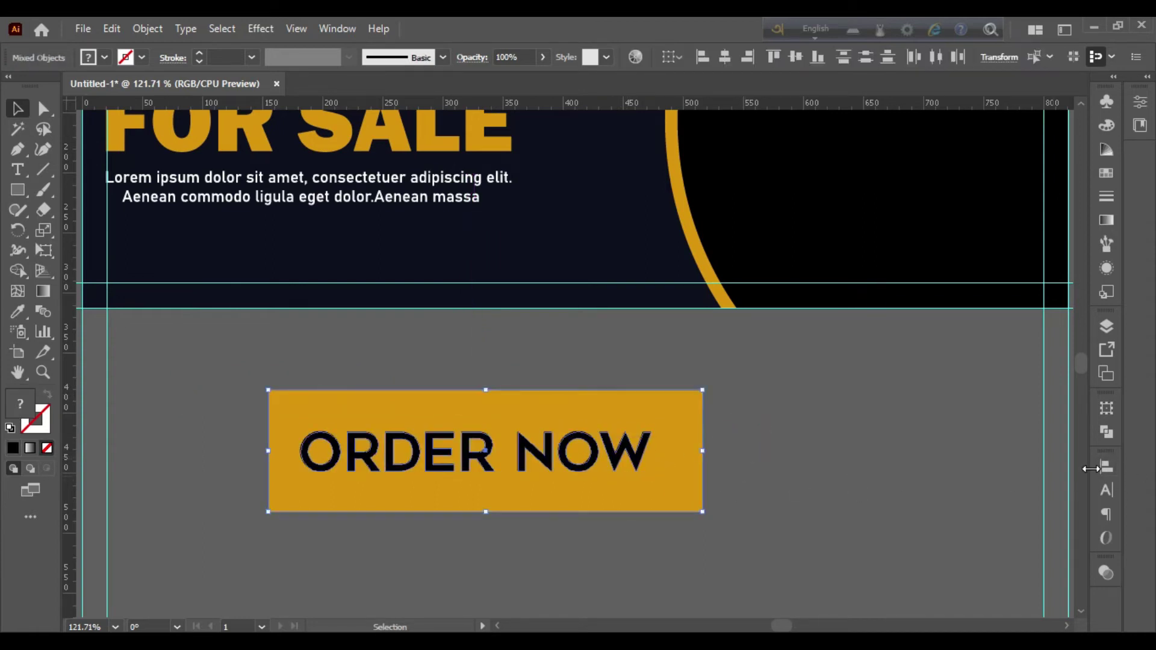
{"action": "left_click", "coordinate": [1106, 468]}
{"action": "left_click", "coordinate": [932, 504]}
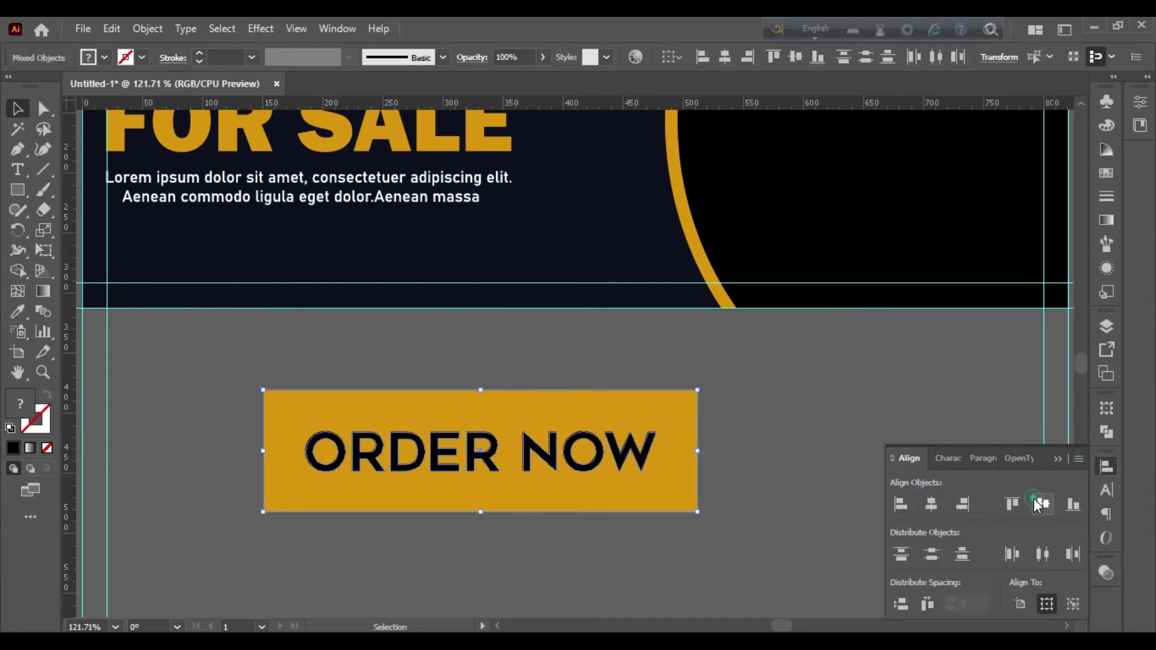
{"action": "left_click", "coordinate": [842, 445]}
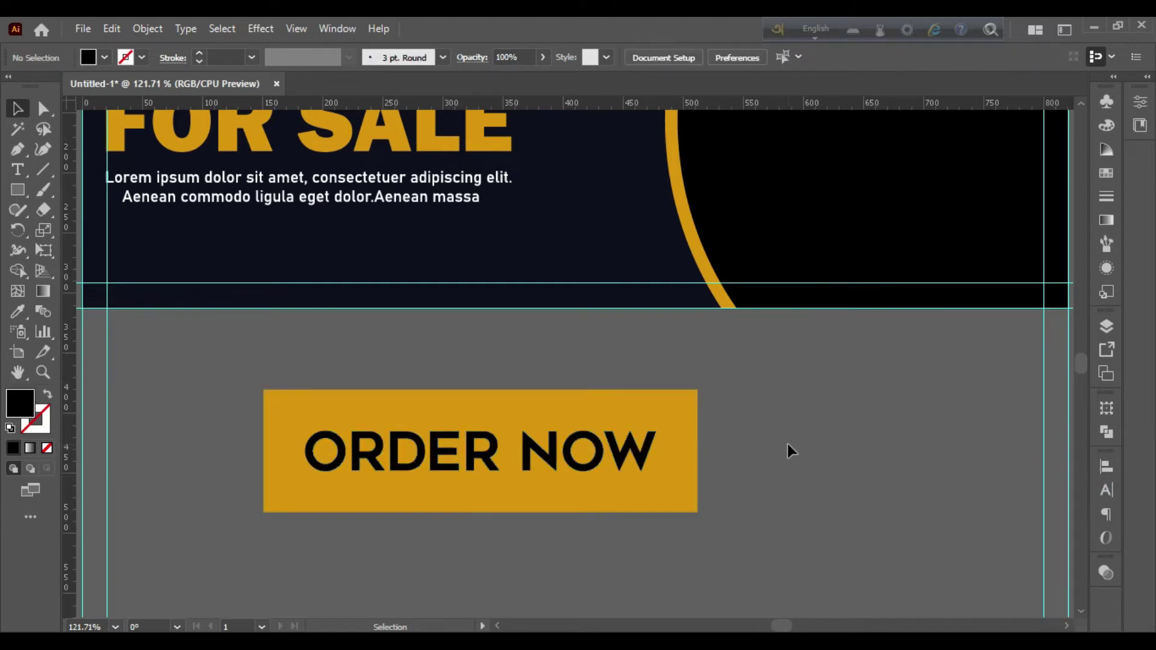
{"action": "left_click", "coordinate": [680, 427]}
{"action": "left_click_drag", "start_coordinate": [684, 402], "coordinate": [654, 489]}
{"action": "left_click", "coordinate": [762, 427]}
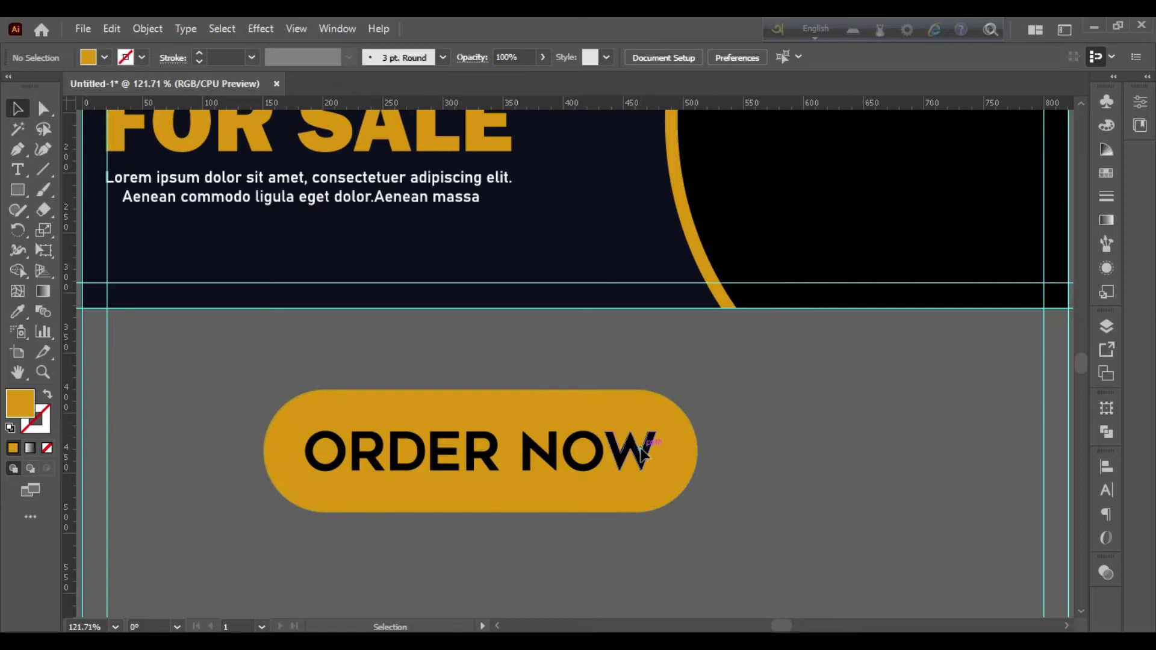
- Make the ORDER NOW lettering white
{"action": "left_click", "coordinate": [650, 449]}
{"action": "left_click", "coordinate": [88, 57]}
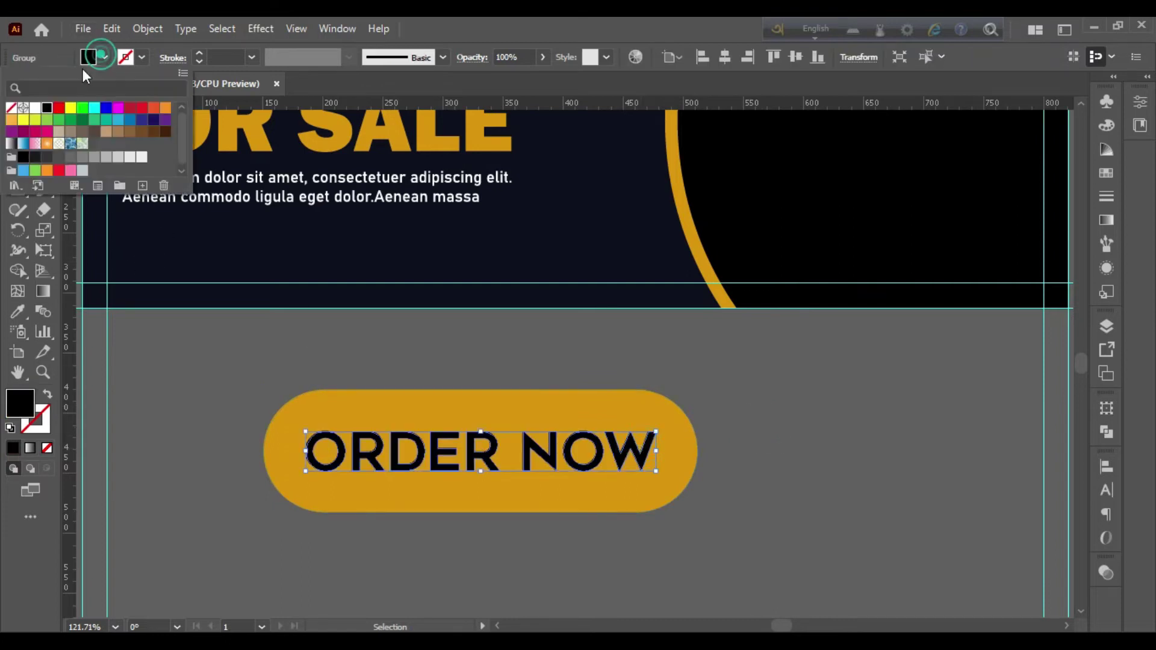
{"action": "left_click", "coordinate": [34, 96]}
{"action": "left_click", "coordinate": [169, 395]}
- Centre the ORDER NOW lettering vertically on the gold pill
{"action": "left_click_drag", "start_coordinate": [248, 395], "coordinate": [915, 526]}
{"action": "left_click", "coordinate": [1107, 467]}
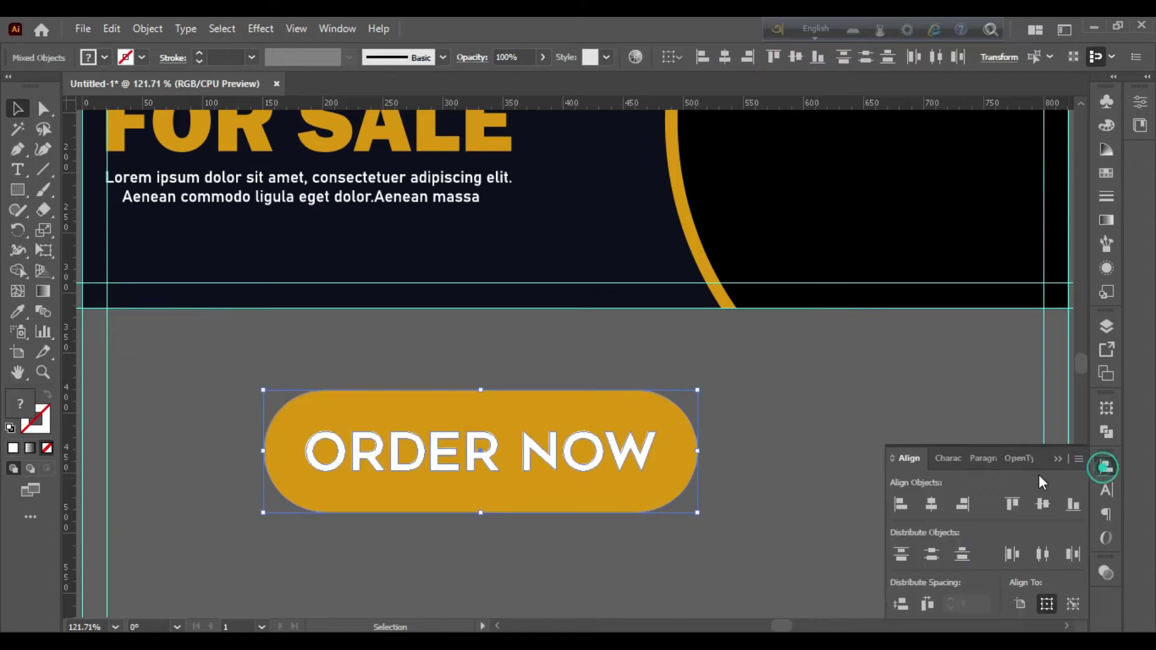
{"action": "left_click", "coordinate": [1042, 502]}
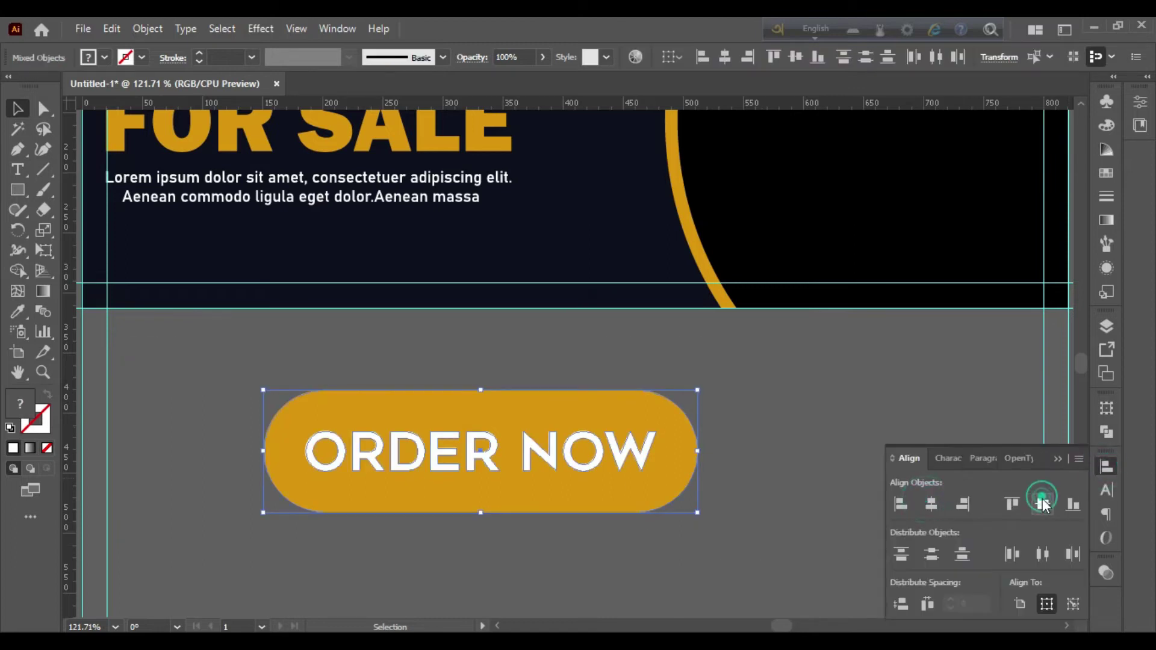
{"action": "left_click", "coordinate": [1051, 462]}
{"action": "key", "text": "a"}
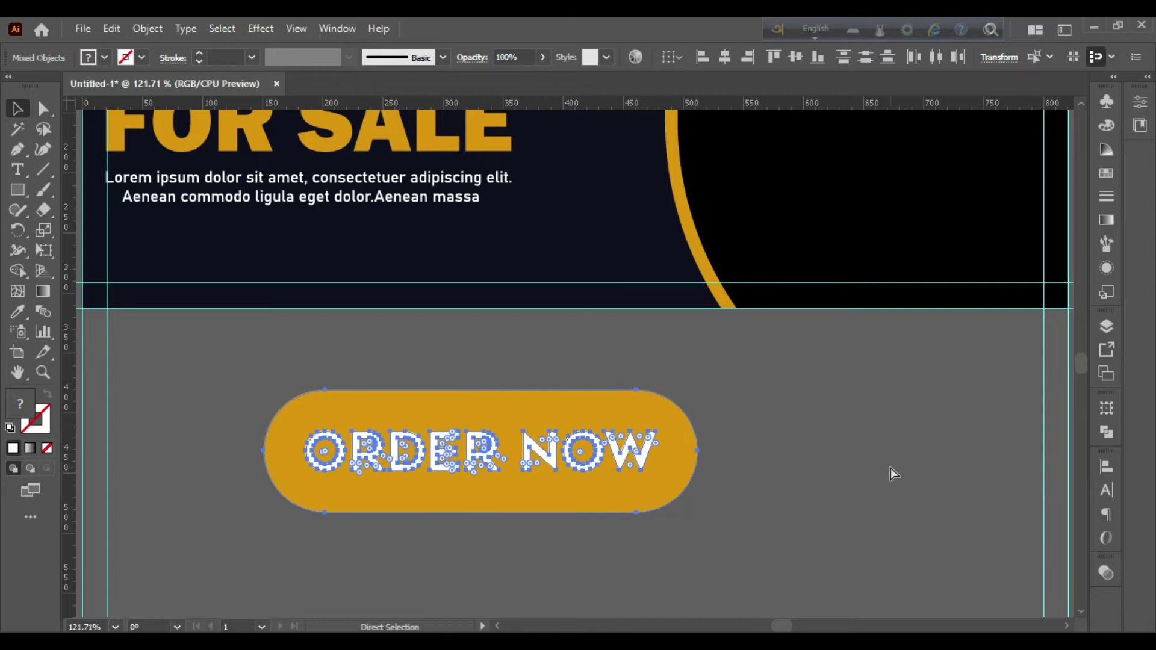
{"action": "left_click", "coordinate": [890, 468]}
{"action": "key", "text": "v"}
- Centre the ORDER NOW button horizontally on the banner
{"action": "scroll", "coordinate": [862, 458], "scroll_direction": "down", "scroll_amount": 2}
{"action": "left_click", "coordinate": [443, 411]}
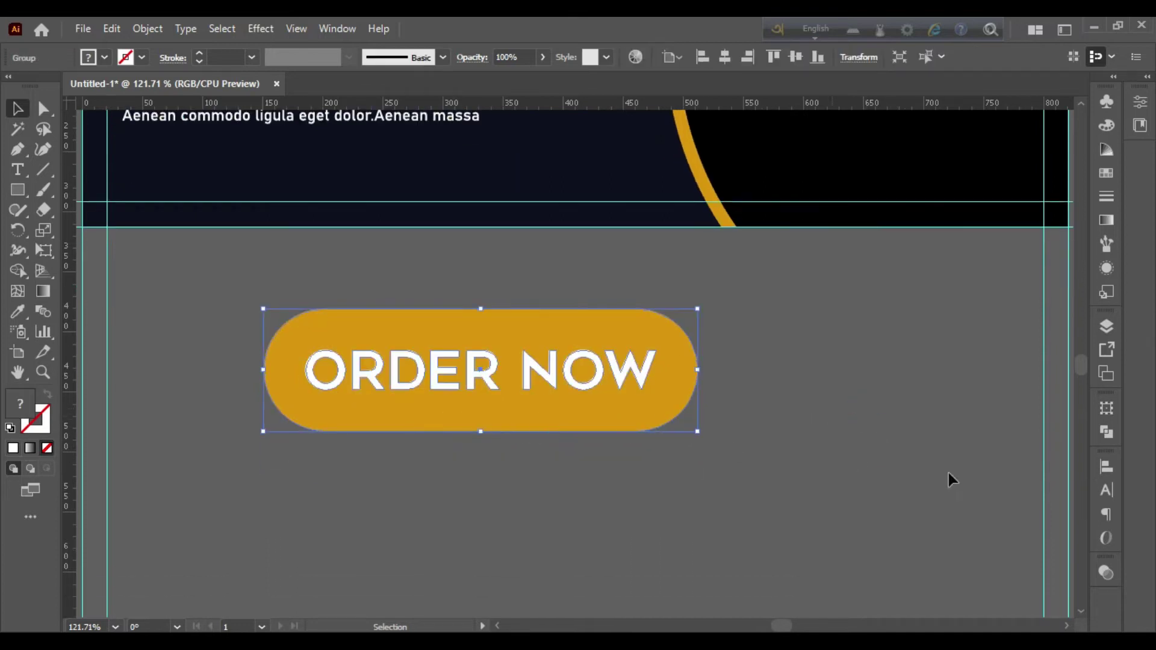
{"action": "left_click", "coordinate": [1107, 467]}
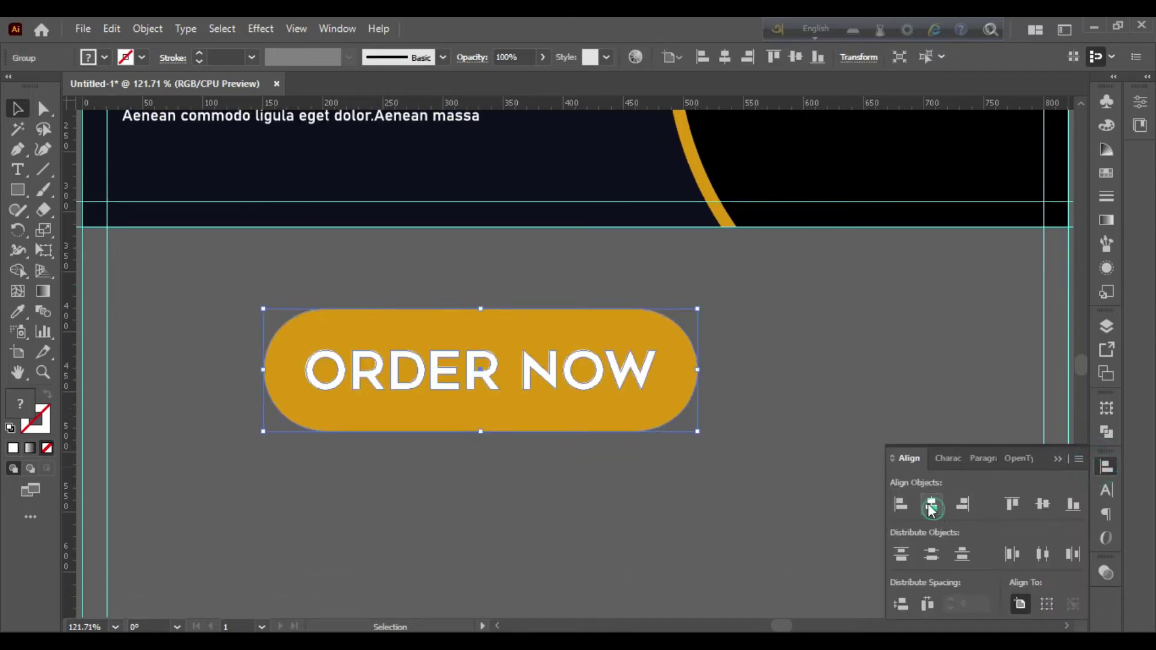
{"action": "left_click", "coordinate": [931, 504]}
- Add vertical guides at the button's left and right edges and beyond
{"action": "left_click_drag", "start_coordinate": [63, 285], "coordinate": [358, 372]}
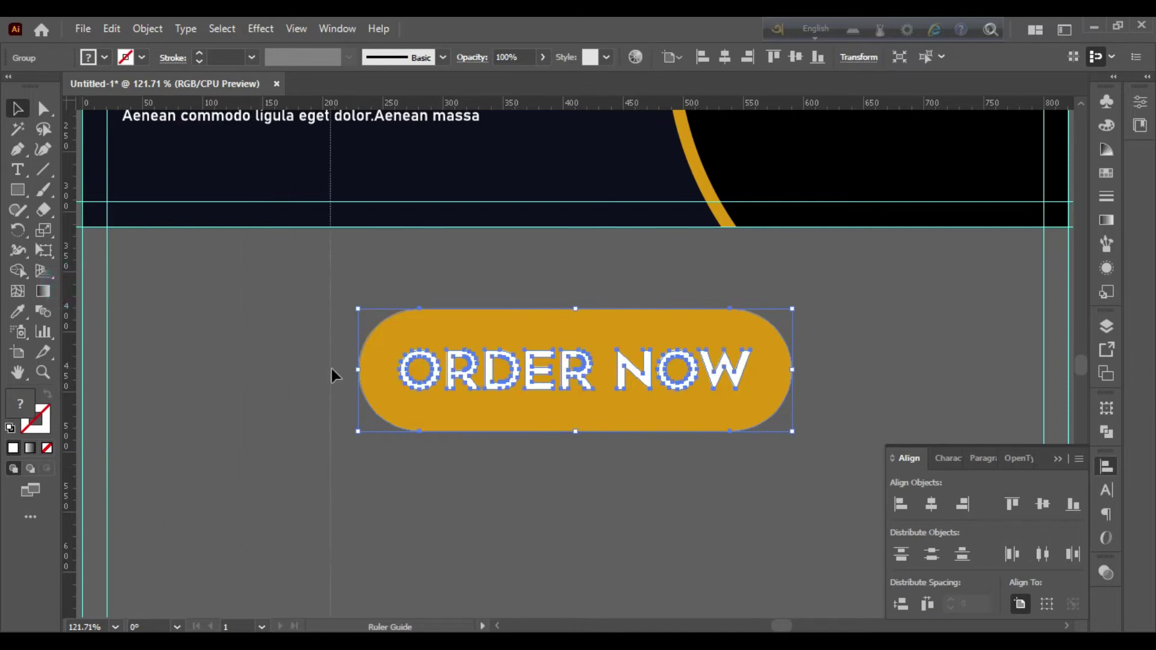
{"action": "left_click", "coordinate": [376, 368]}
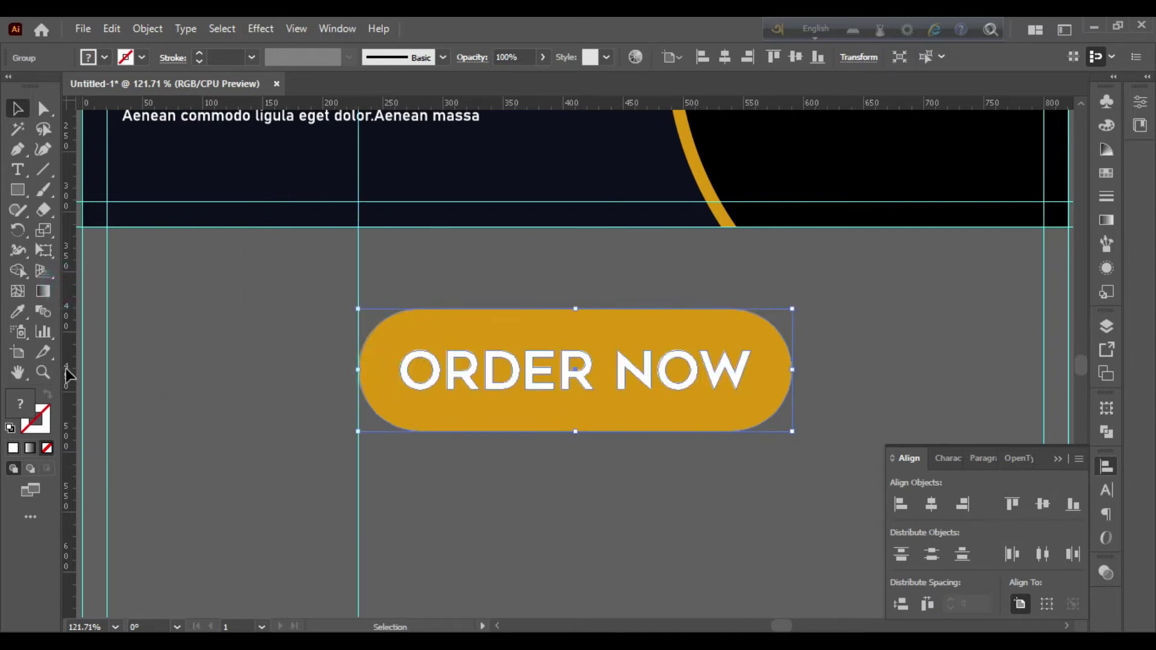
{"action": "left_click_drag", "start_coordinate": [68, 375], "coordinate": [793, 370]}
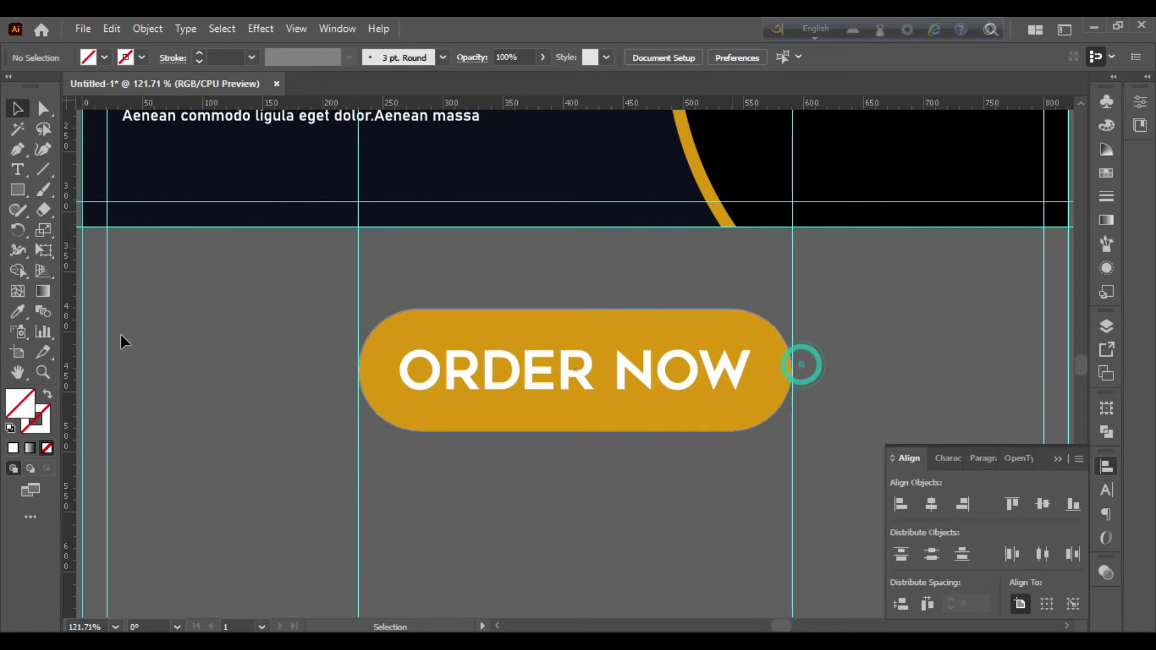
{"action": "left_click_drag", "start_coordinate": [71, 339], "coordinate": [334, 294]}
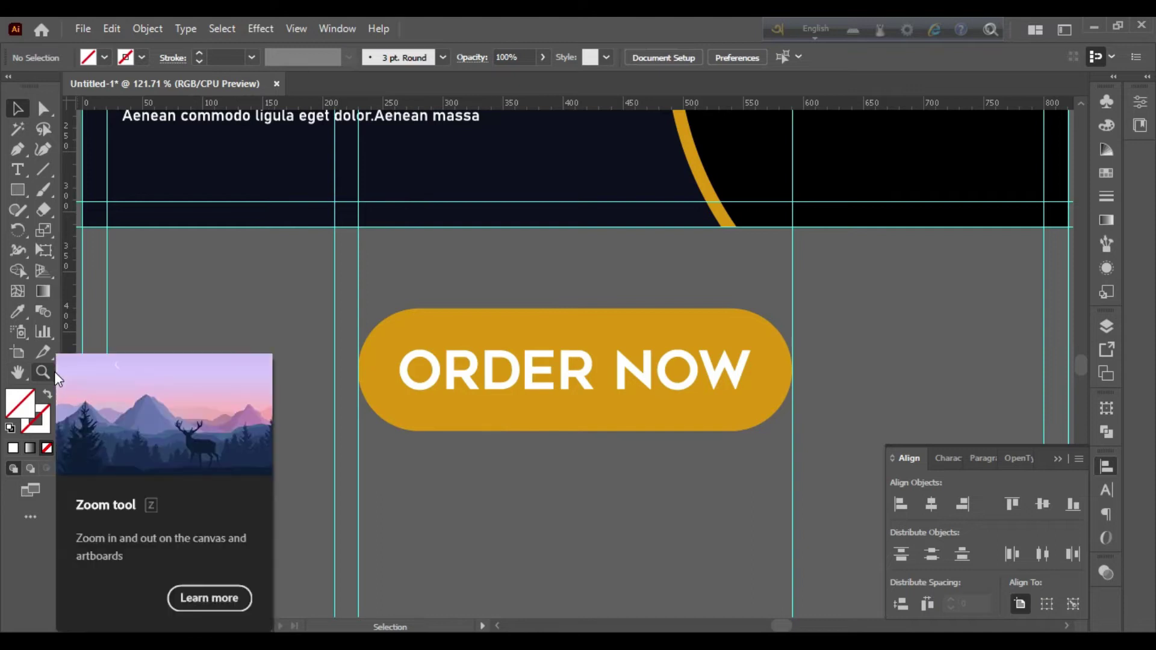
{"action": "mouse_move", "coordinate": [70, 329]}
{"action": "left_mouse_down"}
{"action": "mouse_move", "coordinate": [747, 313]}
{"action": "mouse_move", "coordinate": [815, 228]}
{"action": "left_mouse_up"}
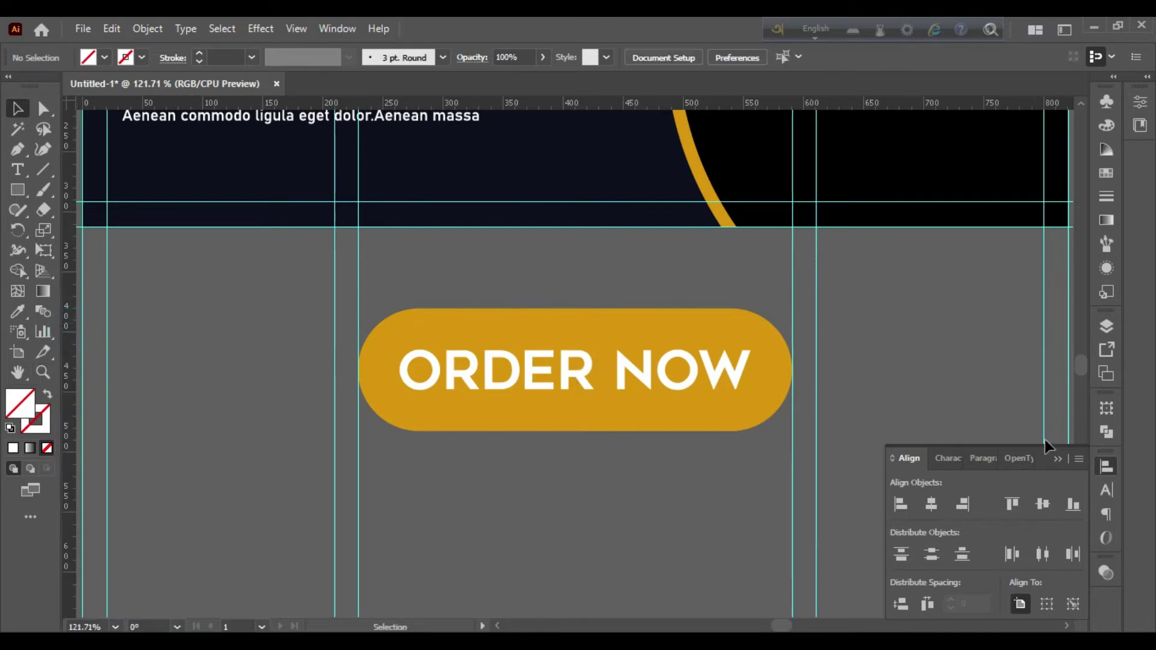
- Type the website URL as a new text line left of the button
{"action": "left_click", "coordinate": [1063, 458]}
{"action": "left_click", "coordinate": [656, 496]}
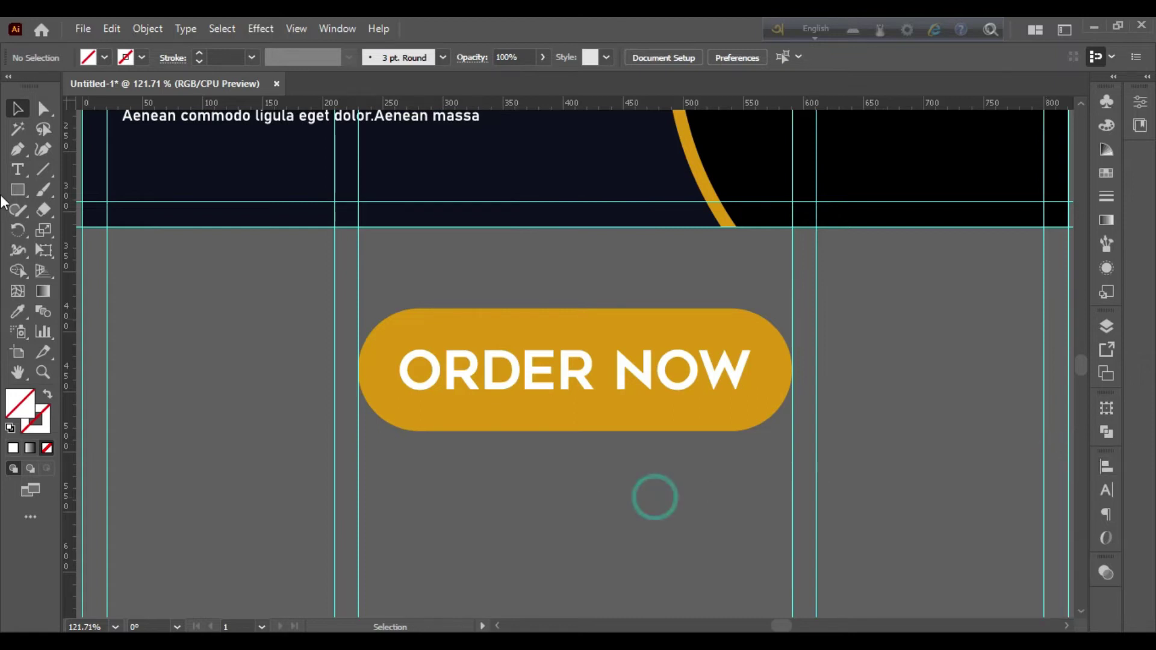
{"action": "left_click", "coordinate": [18, 170]}
{"action": "left_click", "coordinate": [206, 330]}
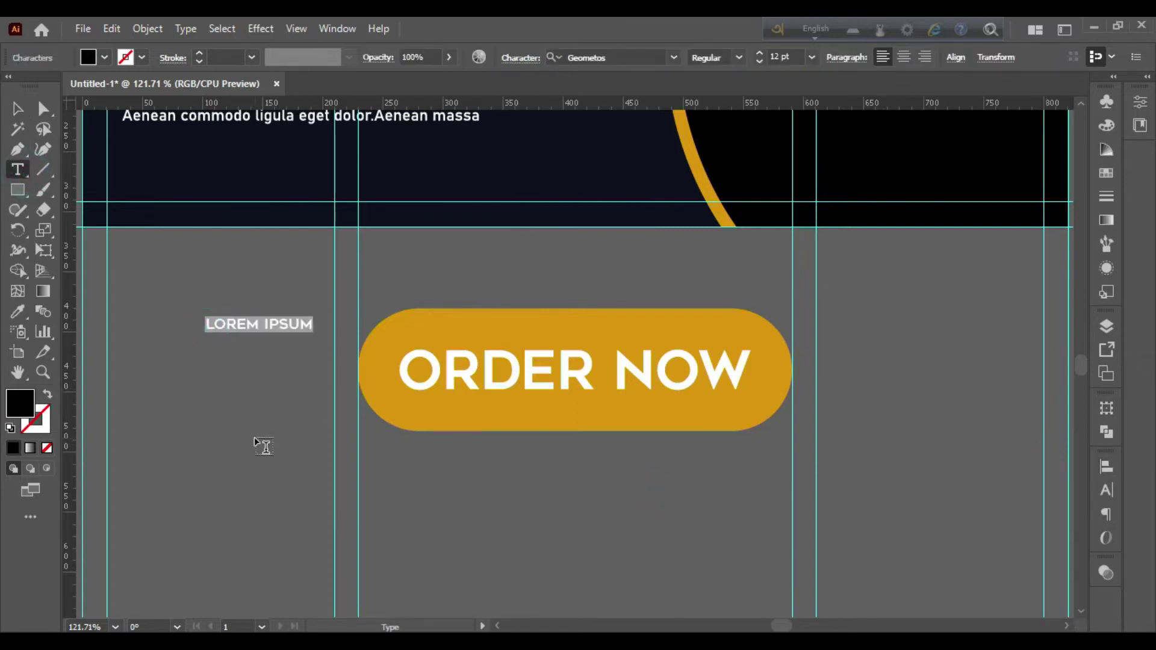
{"action": "key", "text": "BackSpace"}
{"action": "type", "text": "www."}
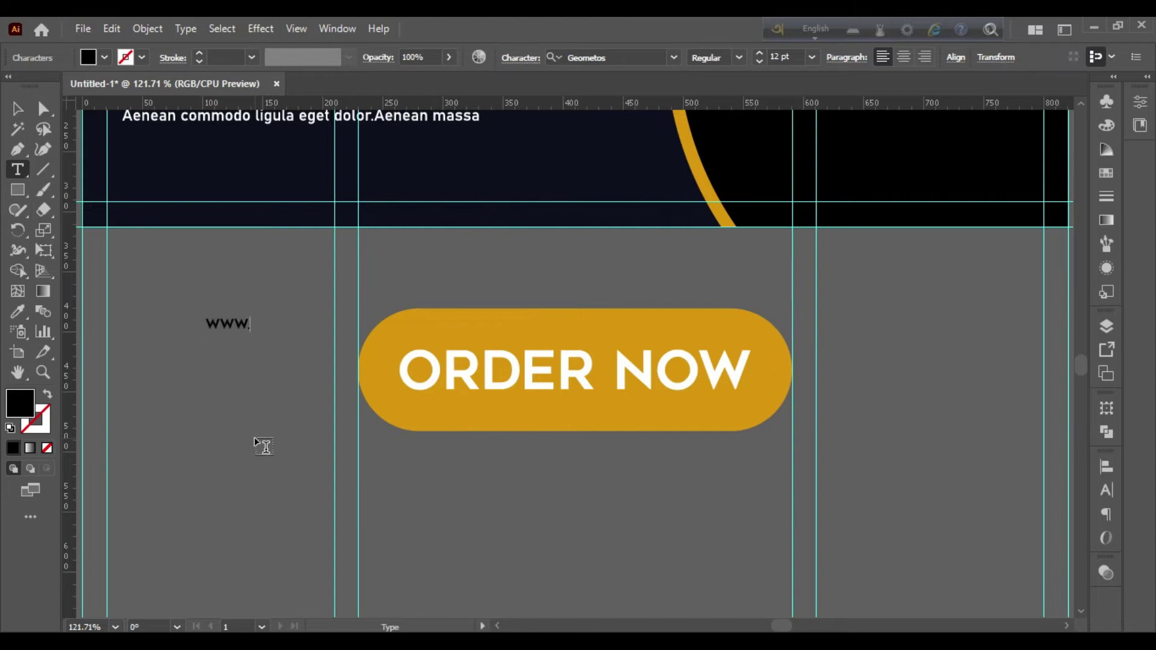
{"action": "type", "text": "ywebsite"}
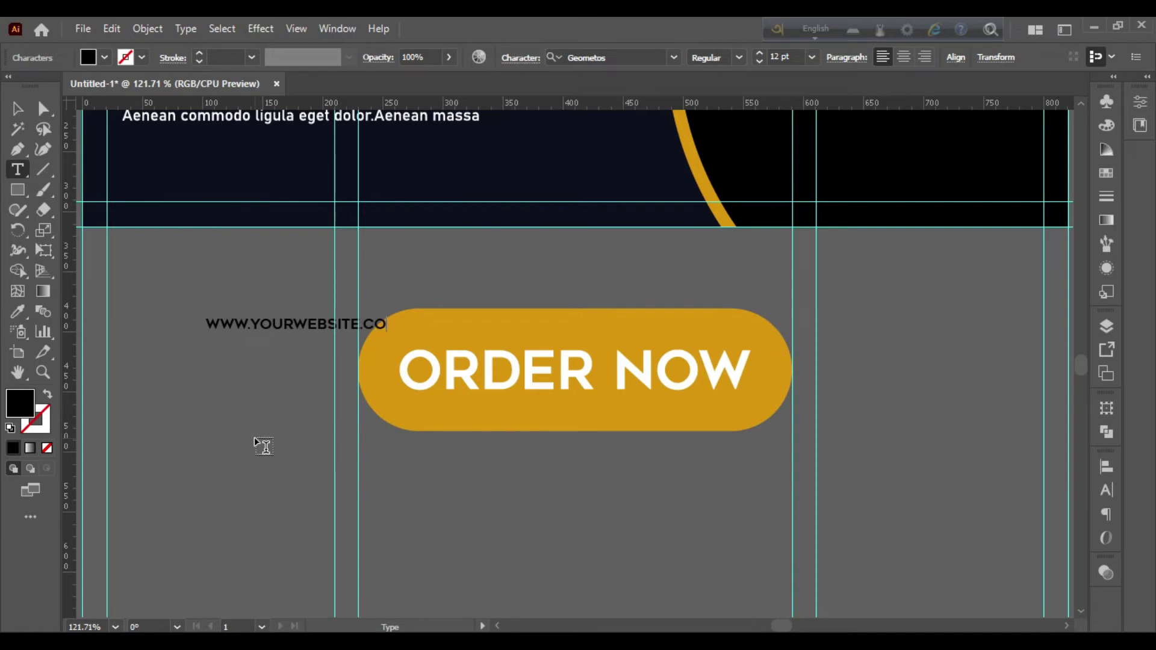
- Make the URL text white and convert it to outlines
{"action": "left_click", "coordinate": [17, 109]}
{"action": "left_click", "coordinate": [104, 57]}
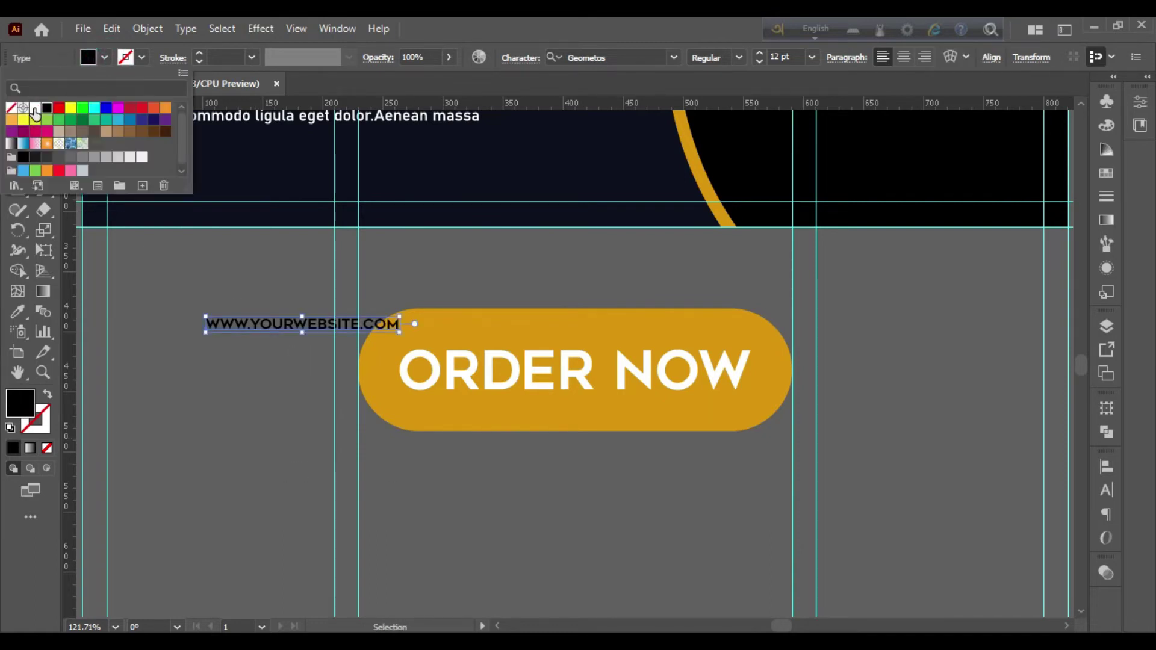
{"action": "left_click", "coordinate": [27, 107]}
{"action": "right_click", "coordinate": [340, 330]}
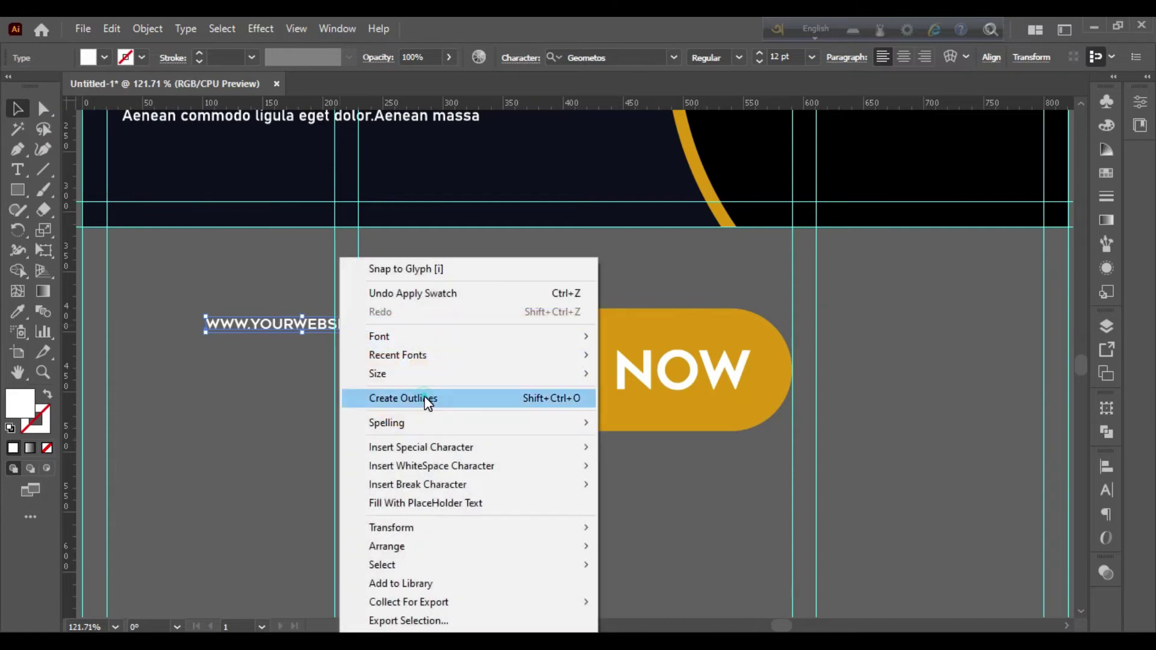
{"action": "left_click", "coordinate": [426, 400]}
- Place the URL under ORDER NOW, stretch it to button width, and group both
{"action": "mouse_move", "coordinate": [360, 323]}
{"action": "left_mouse_down"}
{"action": "mouse_move", "coordinate": [483, 460]}
{"action": "mouse_move", "coordinate": [817, 470]}
{"action": "left_mouse_up"}
{"action": "left_click_drag", "start_coordinate": [330, 459], "coordinate": [335, 459]}
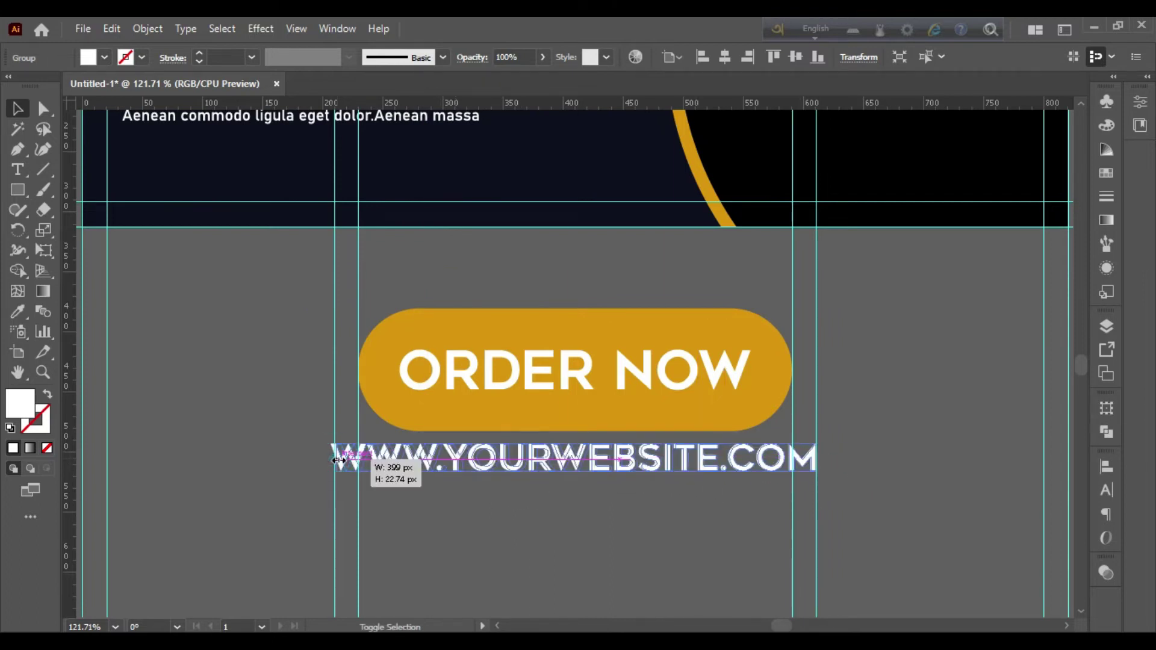
{"action": "left_click", "coordinate": [538, 543]}
{"action": "left_click_drag", "start_coordinate": [580, 519], "coordinate": [645, 354]}
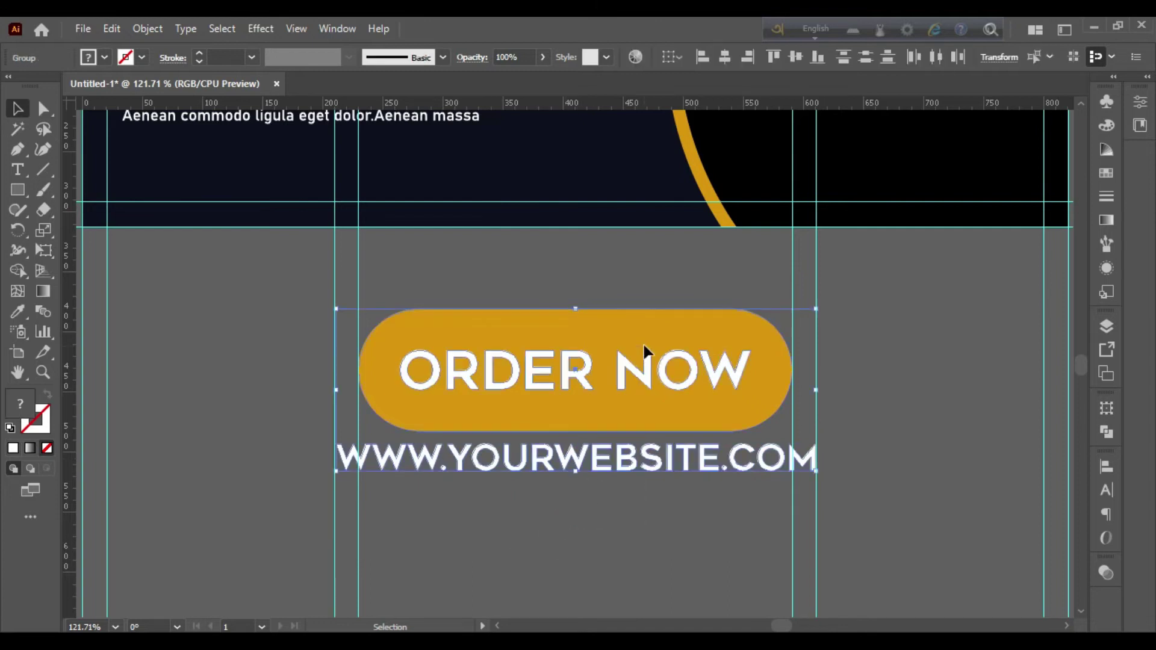
{"action": "right_click", "coordinate": [645, 348]}
{"action": "left_click", "coordinate": [687, 474]}
{"action": "left_click", "coordinate": [443, 512]}
- Shrink the button-and-URL group to a narrower width
{"action": "left_click_drag", "start_coordinate": [235, 483], "coordinate": [884, 526]}
{"action": "left_click", "coordinate": [858, 512]}
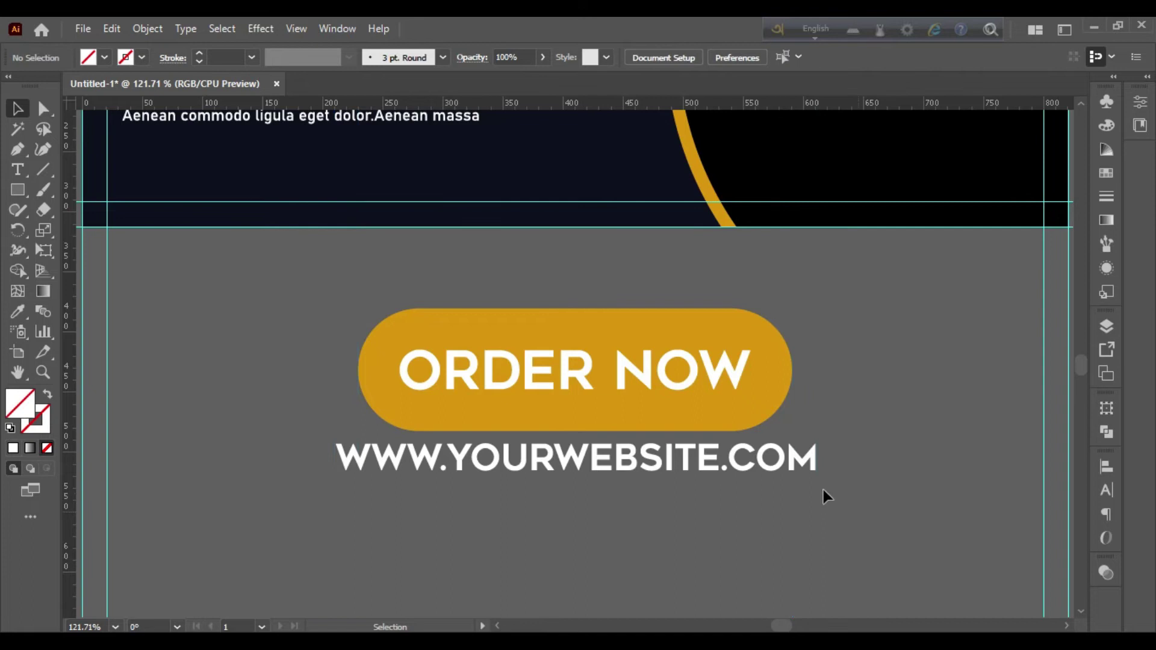
{"action": "left_click", "coordinate": [678, 378]}
{"action": "left_click_drag", "start_coordinate": [817, 392], "coordinate": [487, 446]}
{"action": "left_click", "coordinate": [486, 446]}
{"action": "scroll", "coordinate": [548, 432], "scroll_direction": "up", "scroll_amount": 3}
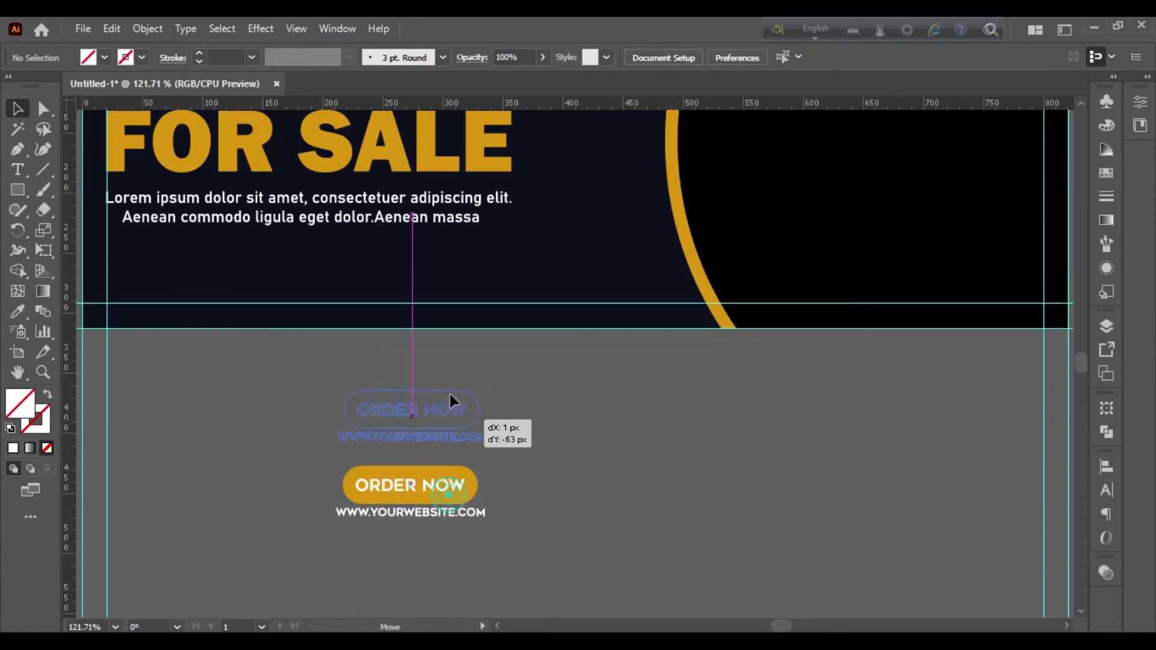
- Move the button group back below the banner and ungroup it from the URL
{"action": "mouse_move", "coordinate": [455, 501]}
{"action": "left_mouse_down"}
{"action": "mouse_move", "coordinate": [483, 282]}
{"action": "mouse_move", "coordinate": [534, 533]}
{"action": "left_mouse_up"}
{"action": "left_click", "coordinate": [469, 389]}
{"action": "right_click", "coordinate": [533, 532]}
{"action": "left_click", "coordinate": [573, 378]}
{"action": "left_click", "coordinate": [662, 445]}
- Zoom in on the button and ungroup the pill from its ORDER NOW text
{"action": "left_click", "coordinate": [557, 512]}
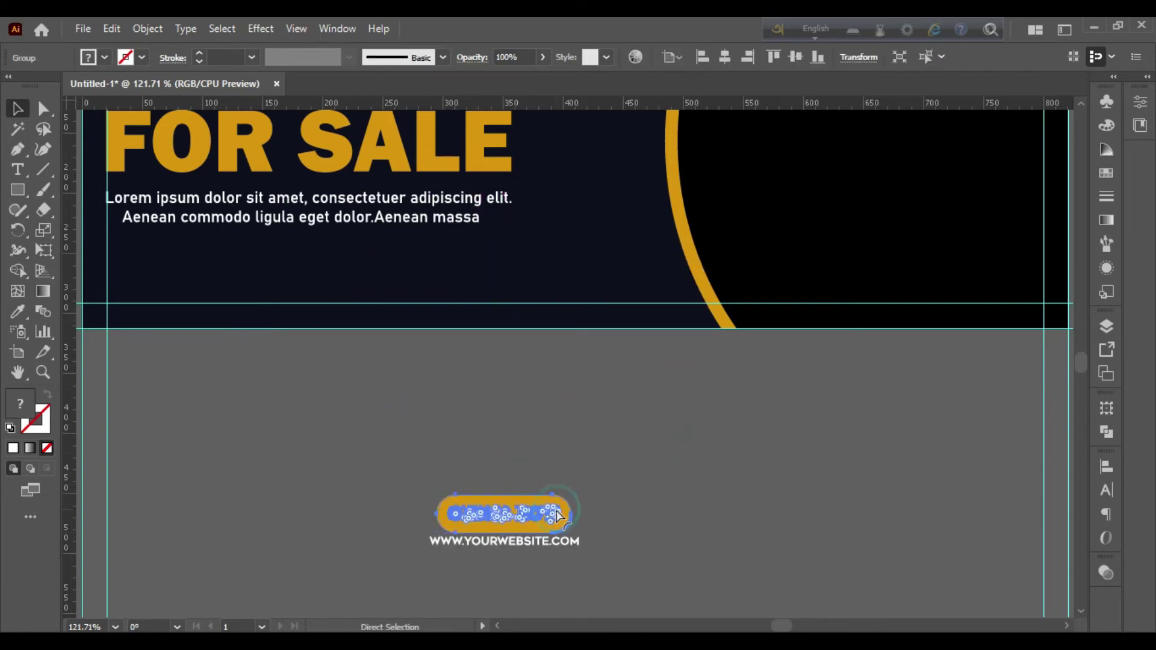
{"action": "key", "text": "ctrl+plus"}
{"action": "key", "text": "ctrl+plus"}
{"action": "key", "text": "ctrl+plus"}
{"action": "key", "text": "v"}
{"action": "left_click", "coordinate": [496, 276]}
{"action": "left_click", "coordinate": [514, 307]}
{"action": "right_click", "coordinate": [515, 311]}
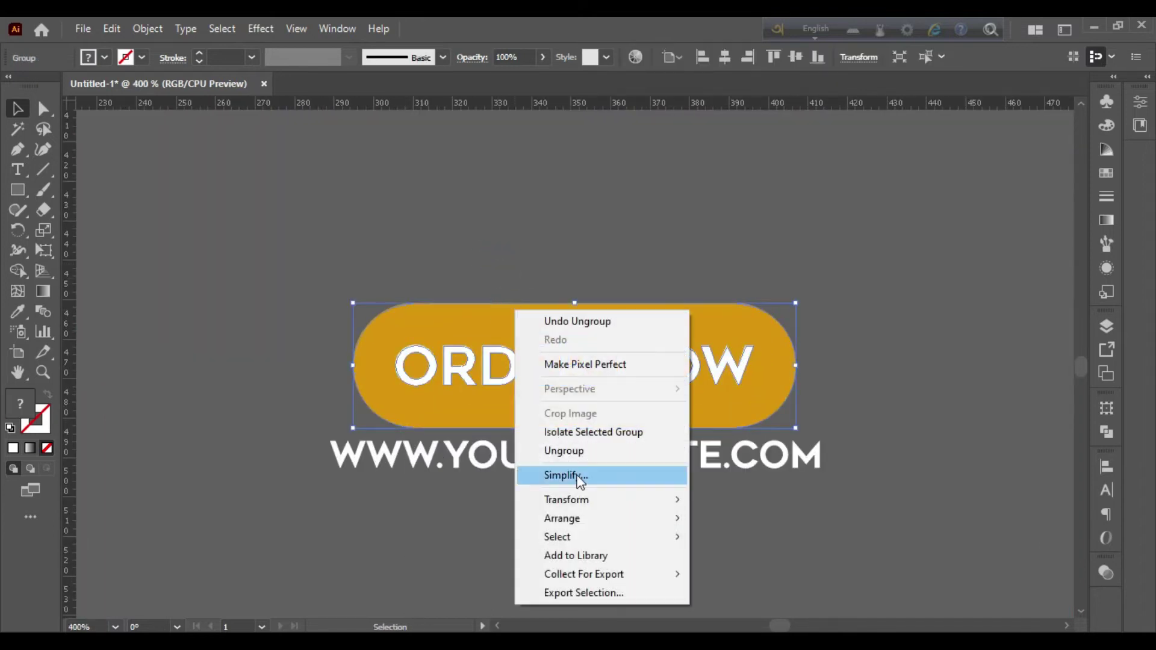
{"action": "left_click", "coordinate": [581, 447]}
{"action": "left_click", "coordinate": [462, 210]}
- Square off the pill's corners and make the gold rectangle shorter and narrower
{"action": "left_click", "coordinate": [423, 327]}
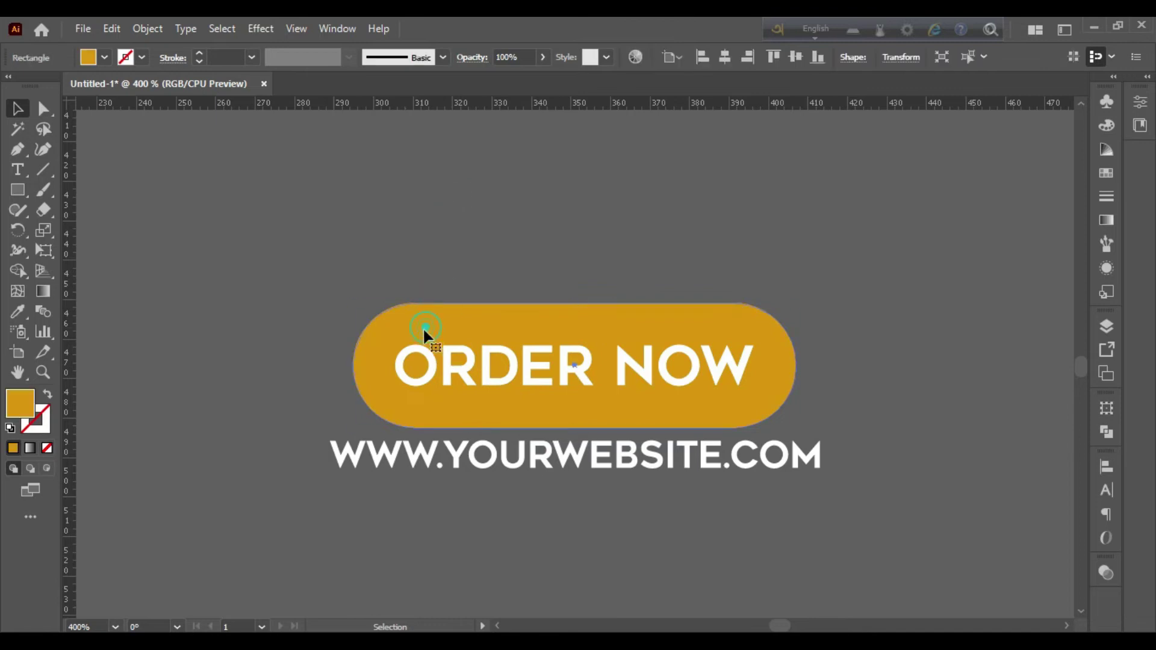
{"action": "left_click_drag", "start_coordinate": [414, 360], "coordinate": [350, 217]}
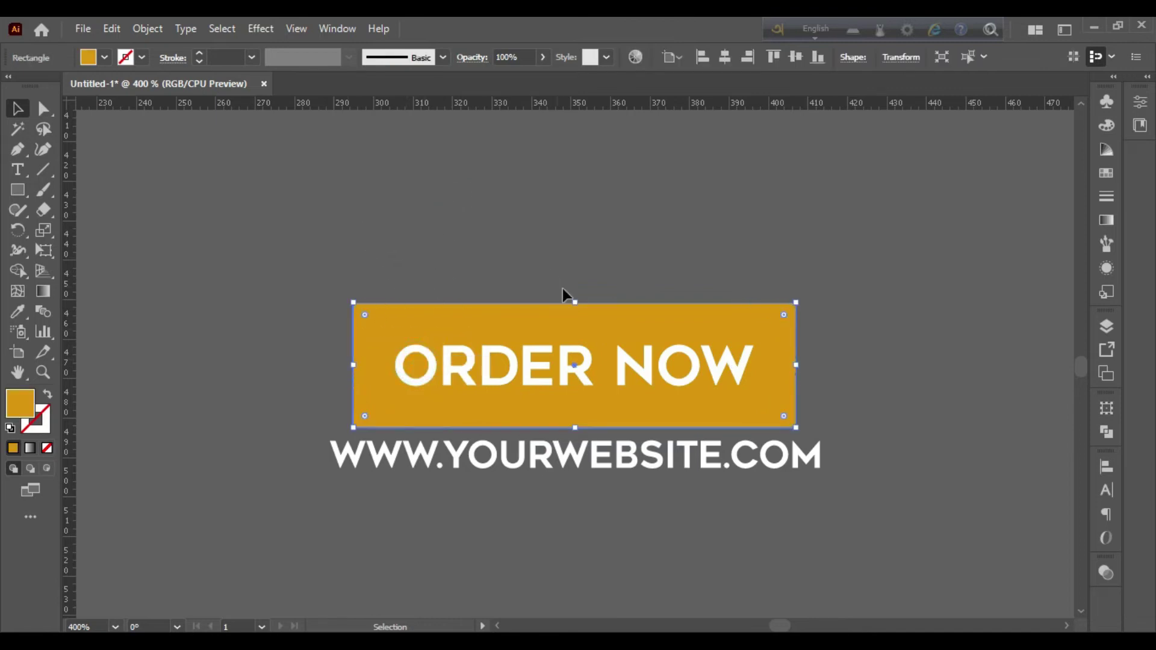
{"action": "left_click_drag", "start_coordinate": [581, 307], "coordinate": [581, 335]}
{"action": "mouse_move", "coordinate": [526, 267]}
{"action": "left_mouse_down"}
{"action": "mouse_move", "coordinate": [588, 374]}
{"action": "mouse_move", "coordinate": [585, 265]}
{"action": "left_mouse_up"}
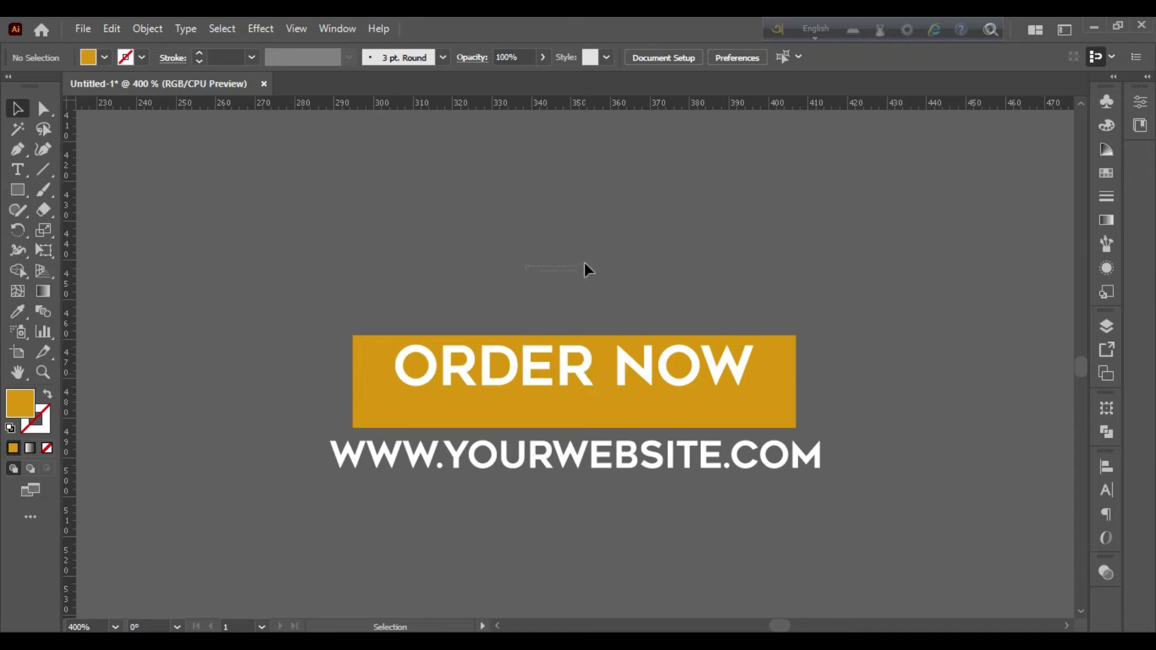
{"action": "left_click", "coordinate": [792, 387]}
{"action": "left_click_drag", "start_coordinate": [796, 383], "coordinate": [774, 382]}
{"action": "left_click", "coordinate": [813, 348]}
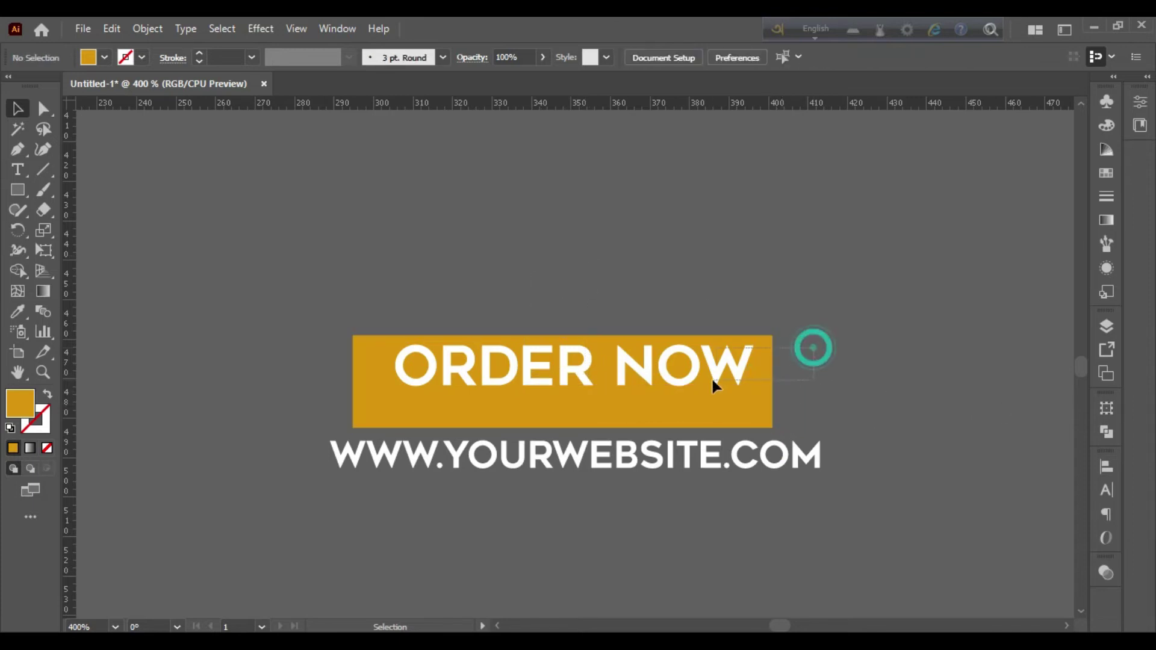
- Centre ORDER NOW horizontally and vertically on the gold rectangle
{"action": "left_click", "coordinate": [713, 386]}
{"action": "left_click", "coordinate": [1106, 468]}
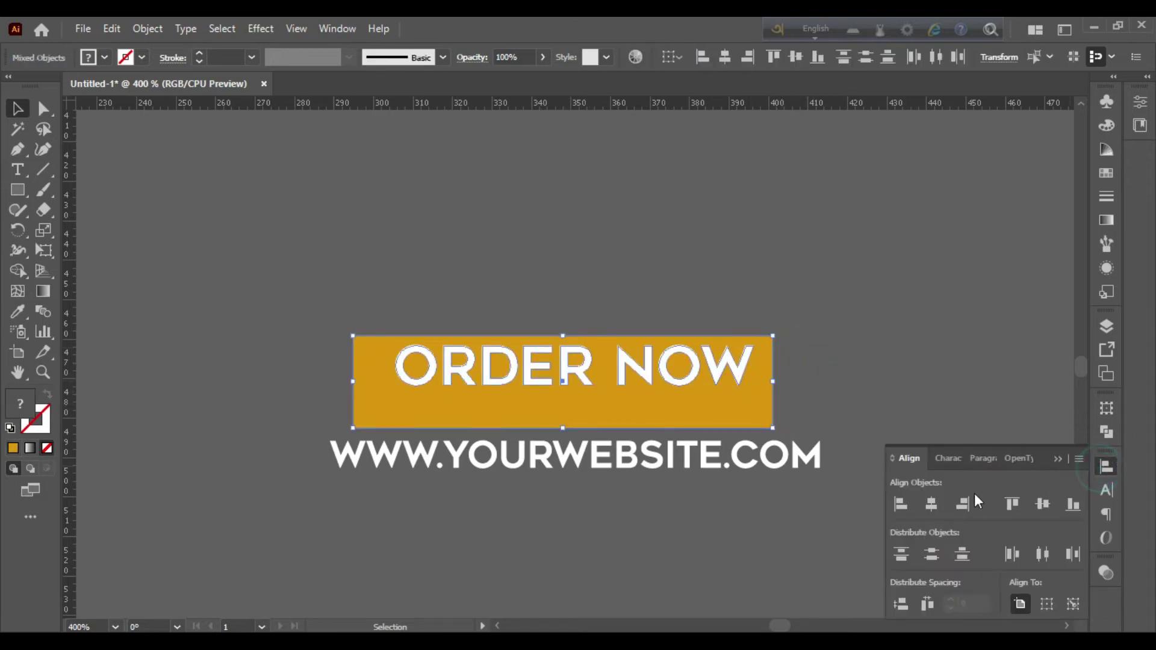
{"action": "left_click", "coordinate": [931, 506]}
{"action": "left_click", "coordinate": [1040, 506]}
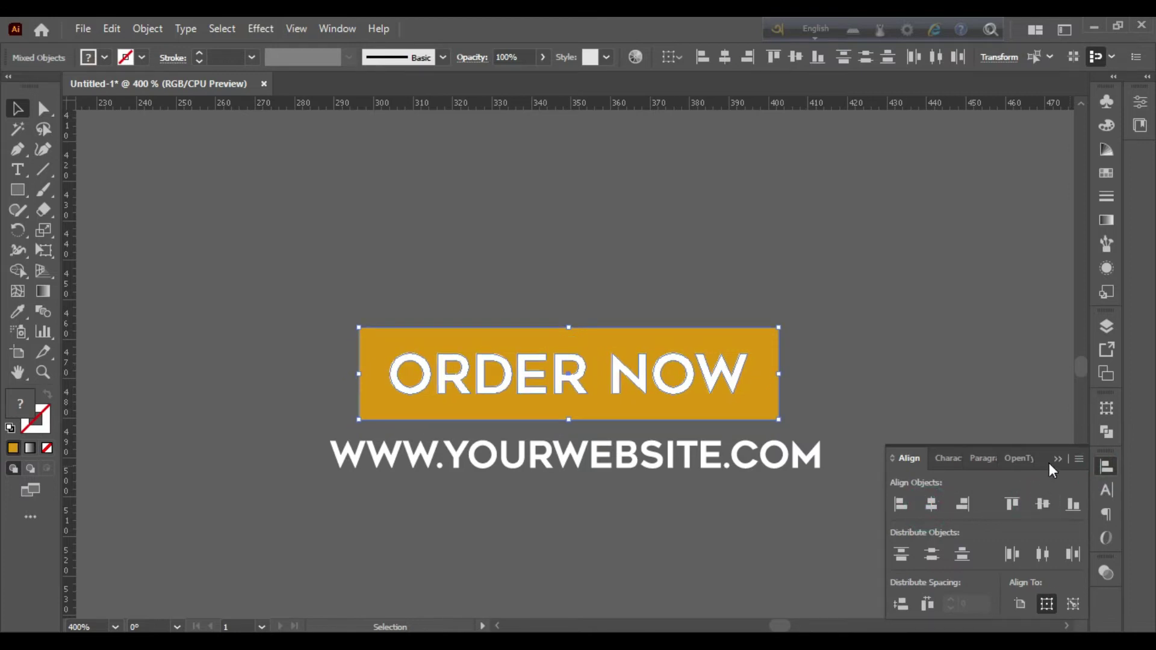
{"action": "left_click", "coordinate": [1049, 461]}
{"action": "left_click", "coordinate": [952, 405]}
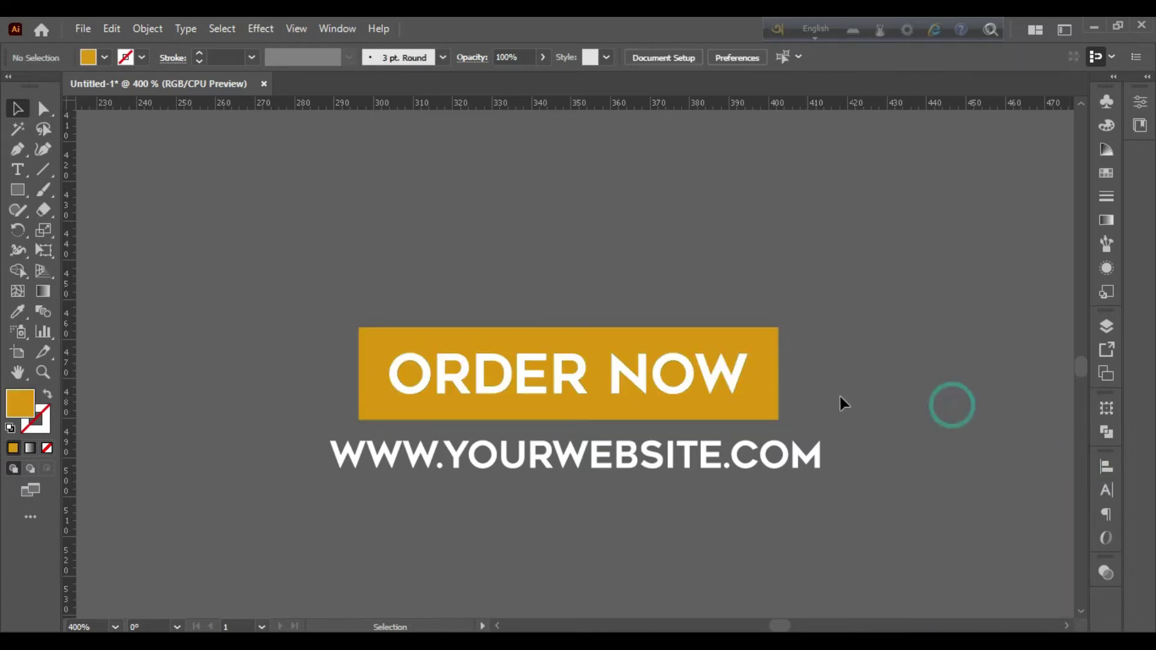
- Narrow the rectangle further and recentre ORDER NOW horizontally on it
{"action": "left_click", "coordinate": [777, 386]}
{"action": "left_click_drag", "start_coordinate": [778, 378], "coordinate": [762, 381]}
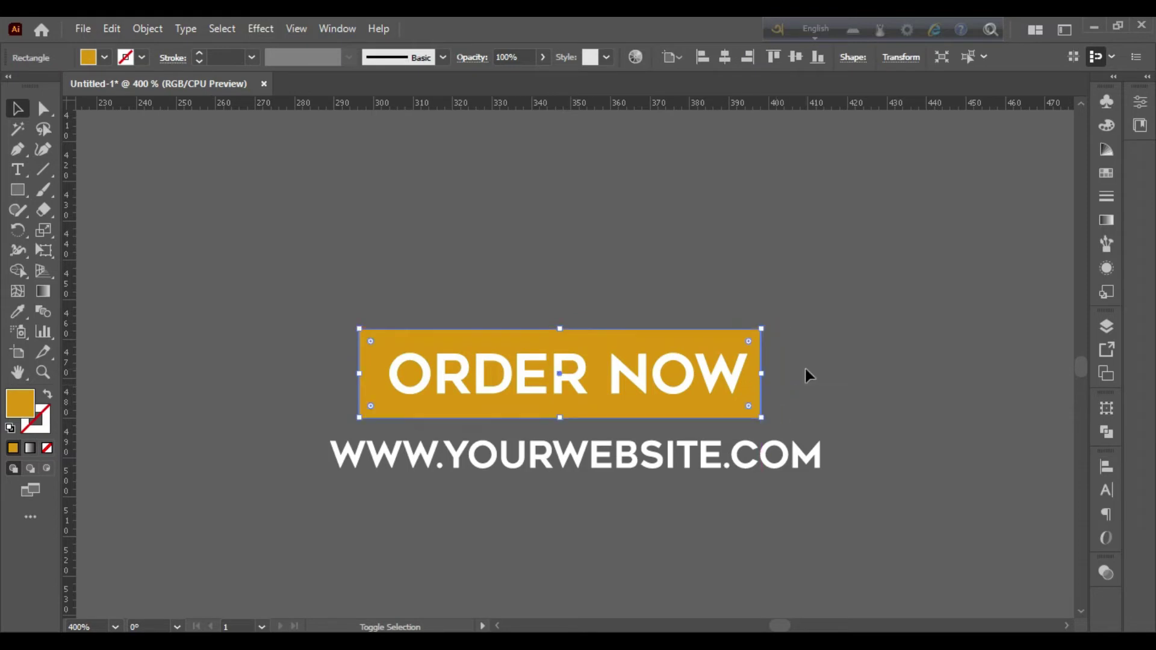
{"action": "left_click_drag", "start_coordinate": [764, 375], "coordinate": [736, 392]}
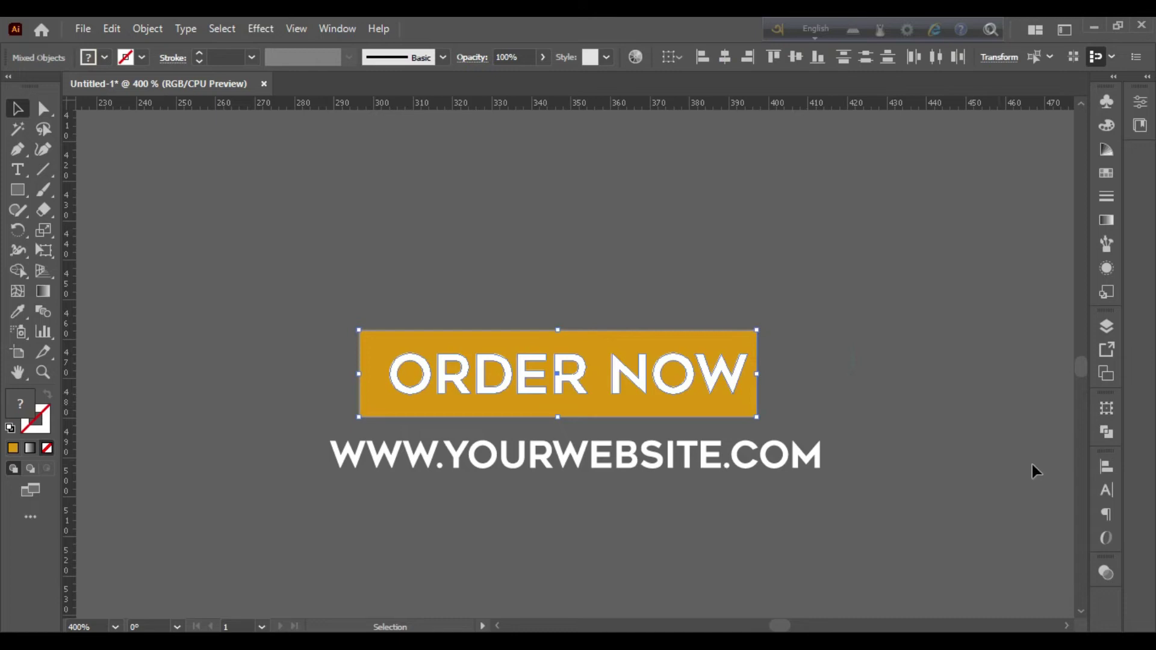
{"action": "left_click", "coordinate": [1107, 466]}
{"action": "left_click", "coordinate": [931, 504]}
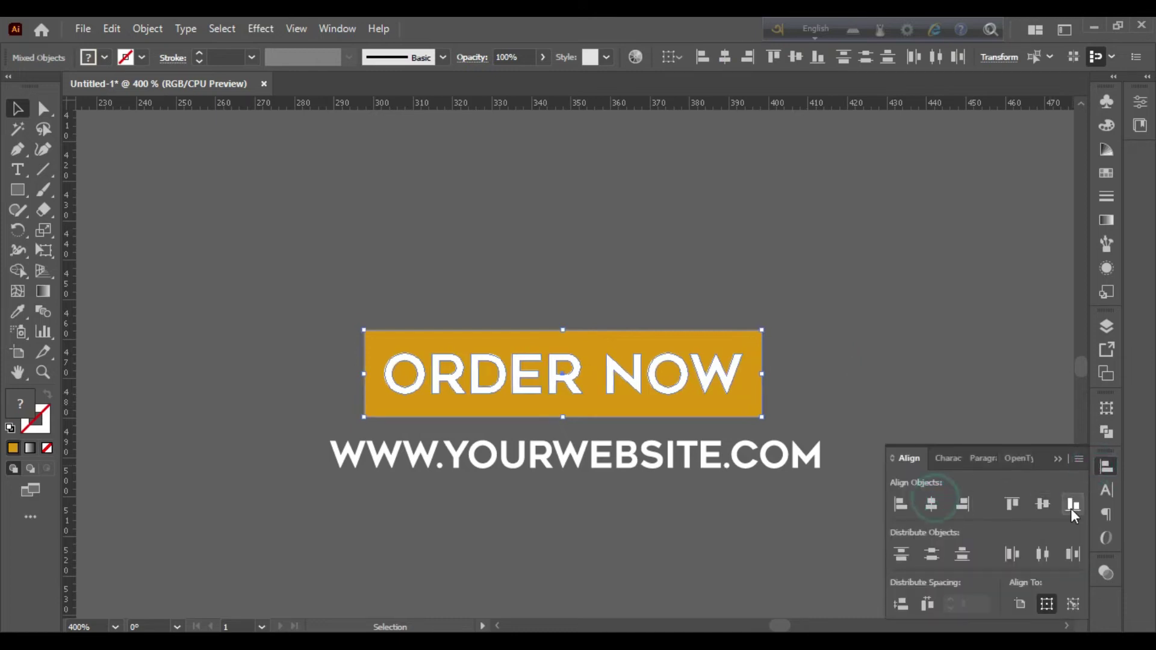
{"action": "left_click", "coordinate": [901, 426]}
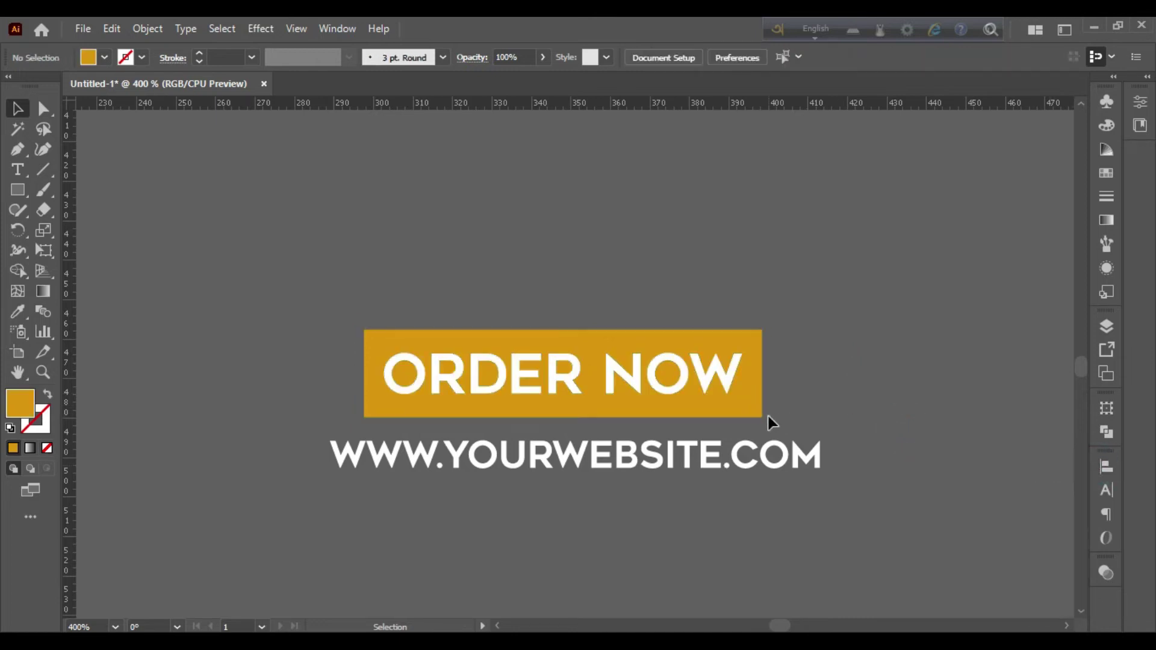
- Round the rectangle back into a pill and nudge the button down slightly
{"action": "left_click", "coordinate": [752, 409]}
{"action": "left_click_drag", "start_coordinate": [751, 342], "coordinate": [722, 423]}
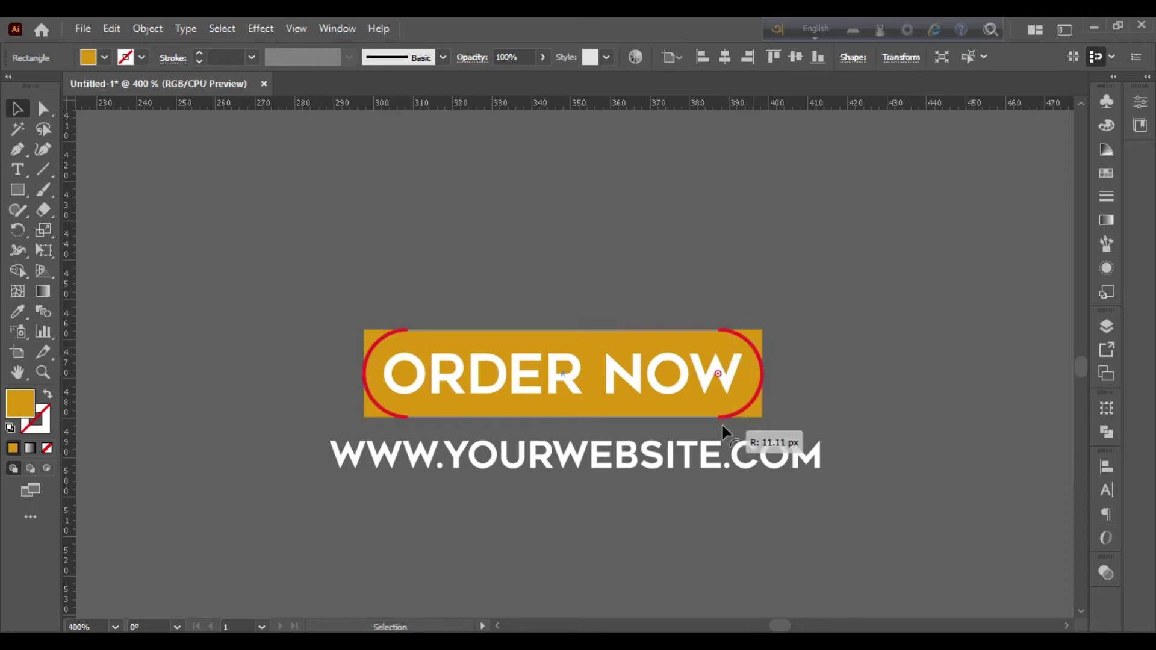
{"action": "left_click", "coordinate": [805, 389]}
{"action": "key", "text": "ctrl+a"}
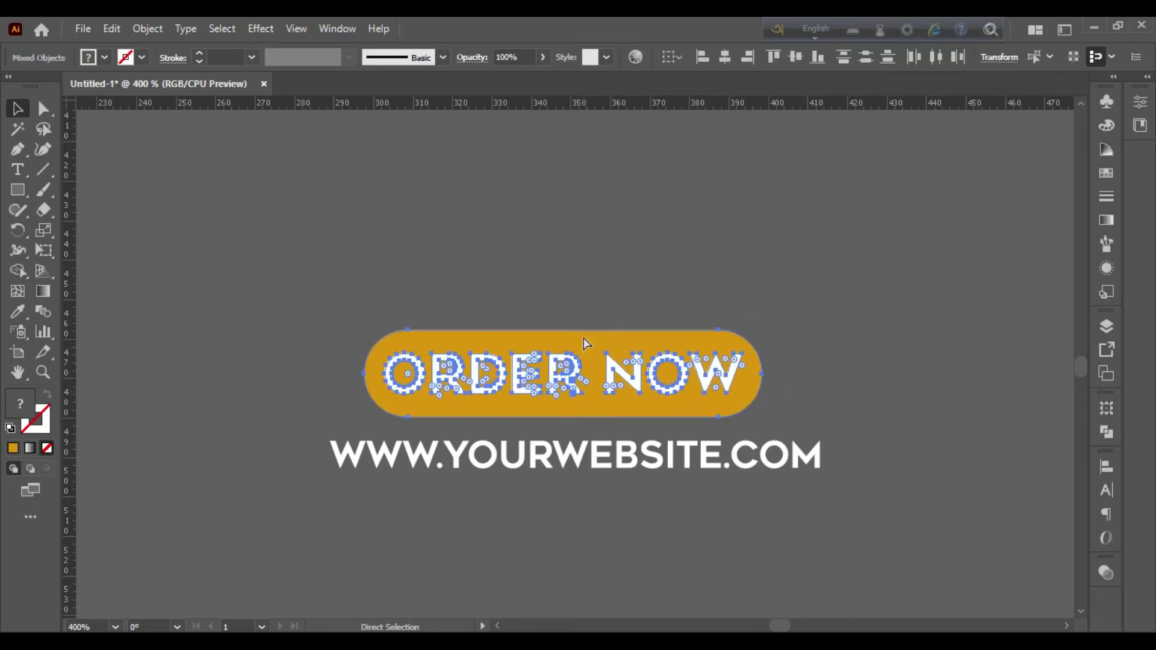
{"action": "left_click", "coordinate": [586, 315]}
{"action": "left_click_drag", "start_coordinate": [614, 359], "coordinate": [621, 336]}
- Centre the button and URL horizontally on each other, then fit the artboard in view
{"action": "left_click_drag", "start_coordinate": [560, 298], "coordinate": [834, 485]}
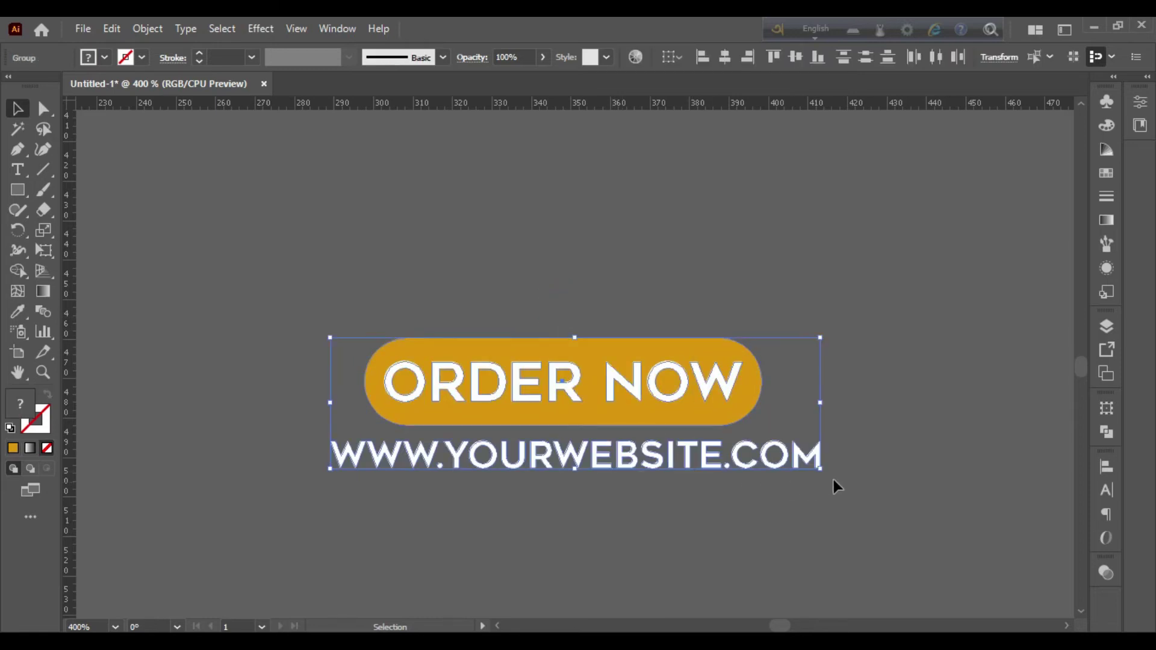
{"action": "left_click", "coordinate": [1107, 467]}
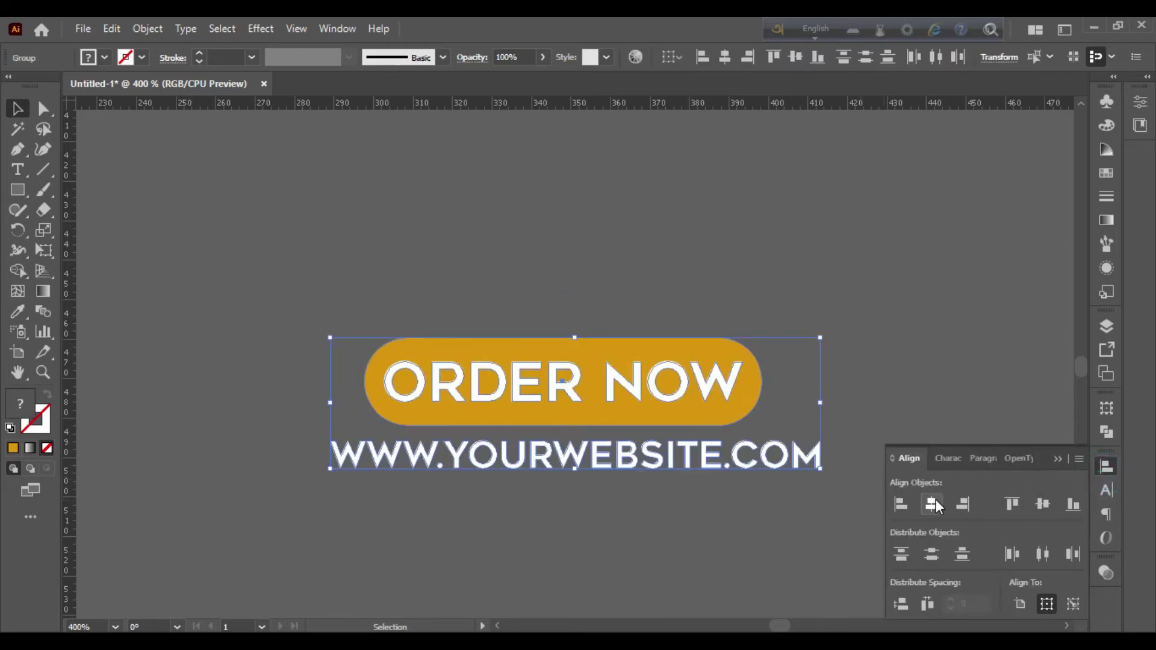
{"action": "left_click", "coordinate": [931, 504]}
{"action": "left_click", "coordinate": [1059, 460]}
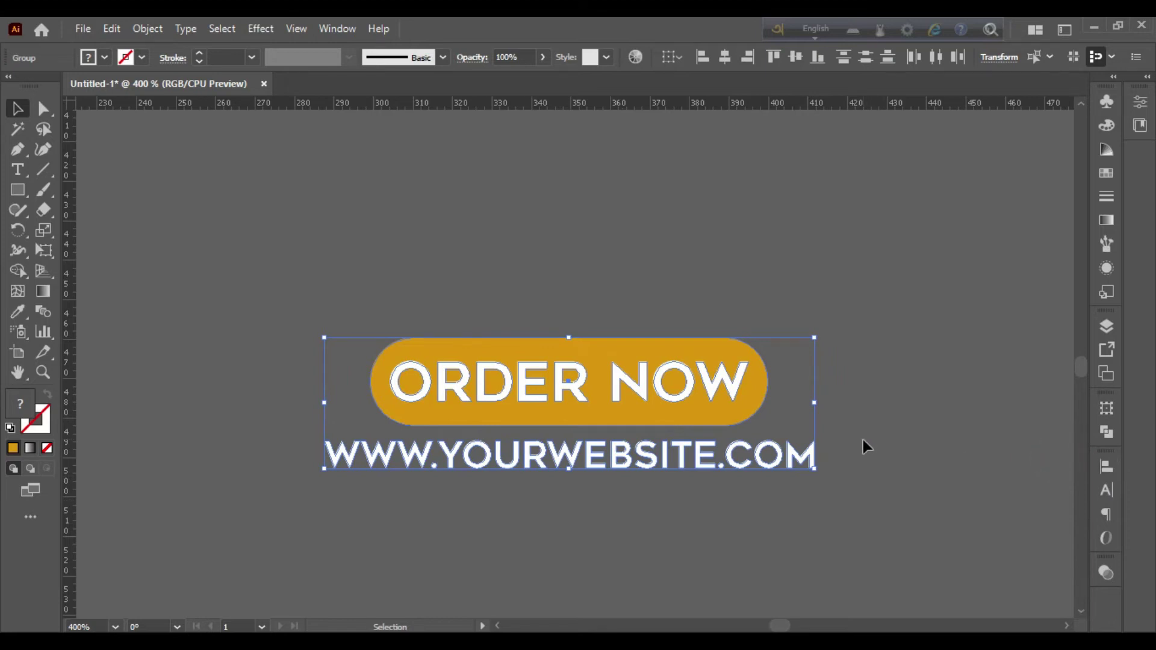
{"action": "key", "text": "a"}
{"action": "key", "text": "v"}
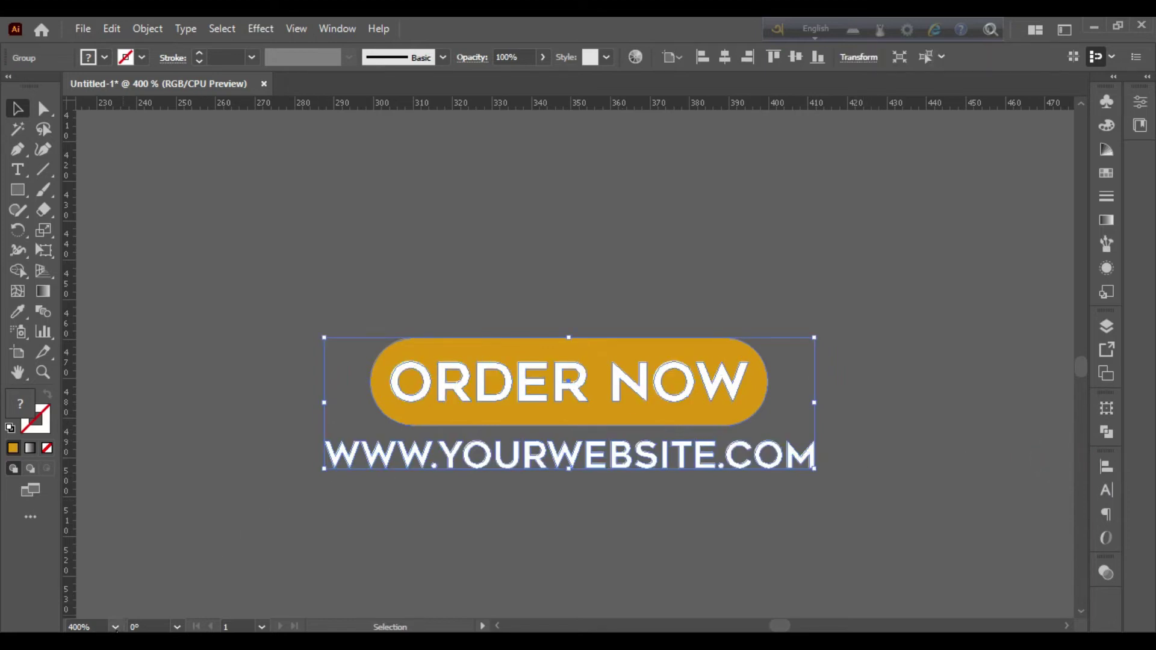
{"action": "left_click", "coordinate": [115, 627]}
{"action": "left_click", "coordinate": [158, 605]}
- Move the ORDER NOW and URL group up onto the banner under the body text
{"action": "scroll", "coordinate": [388, 526], "scroll_direction": "down", "scroll_amount": 2}
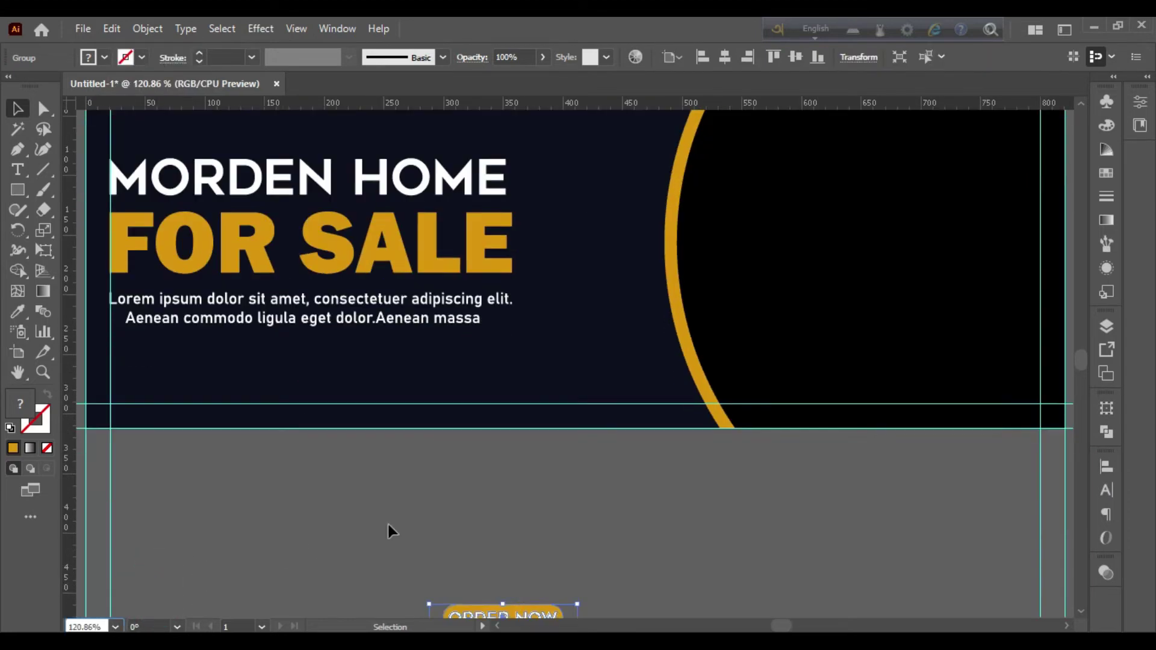
{"action": "scroll", "coordinate": [388, 525], "scroll_direction": "down", "scroll_amount": 2}
{"action": "left_click", "coordinate": [575, 509]}
{"action": "left_click_drag", "start_coordinate": [567, 545], "coordinate": [536, 288]}
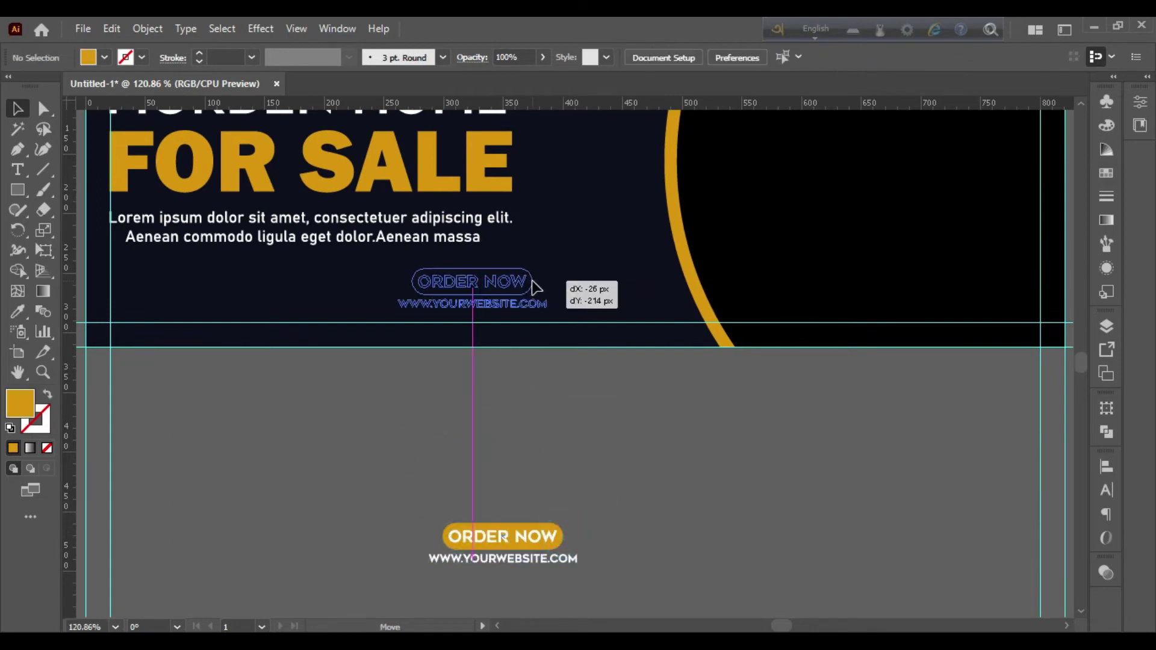
{"action": "left_click", "coordinate": [543, 391]}
{"action": "scroll", "coordinate": [544, 392], "scroll_direction": "up", "scroll_amount": 2}
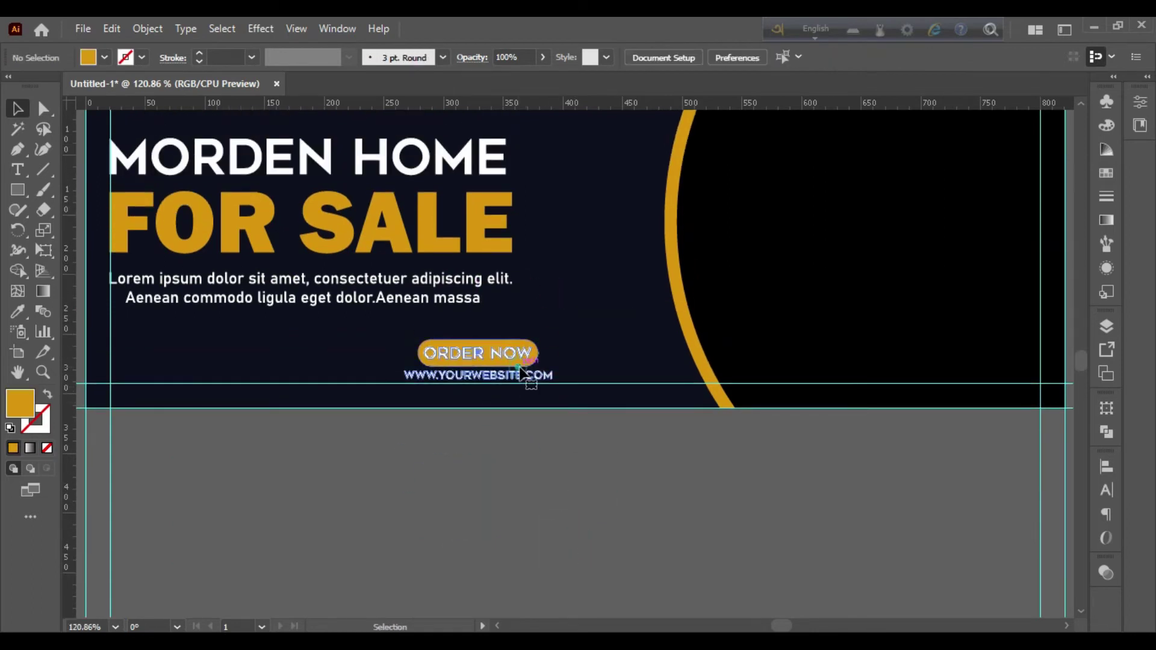
{"action": "left_click_drag", "start_coordinate": [520, 372], "coordinate": [453, 374]}
{"action": "left_click", "coordinate": [516, 418]}
{"action": "left_click", "coordinate": [428, 443]}
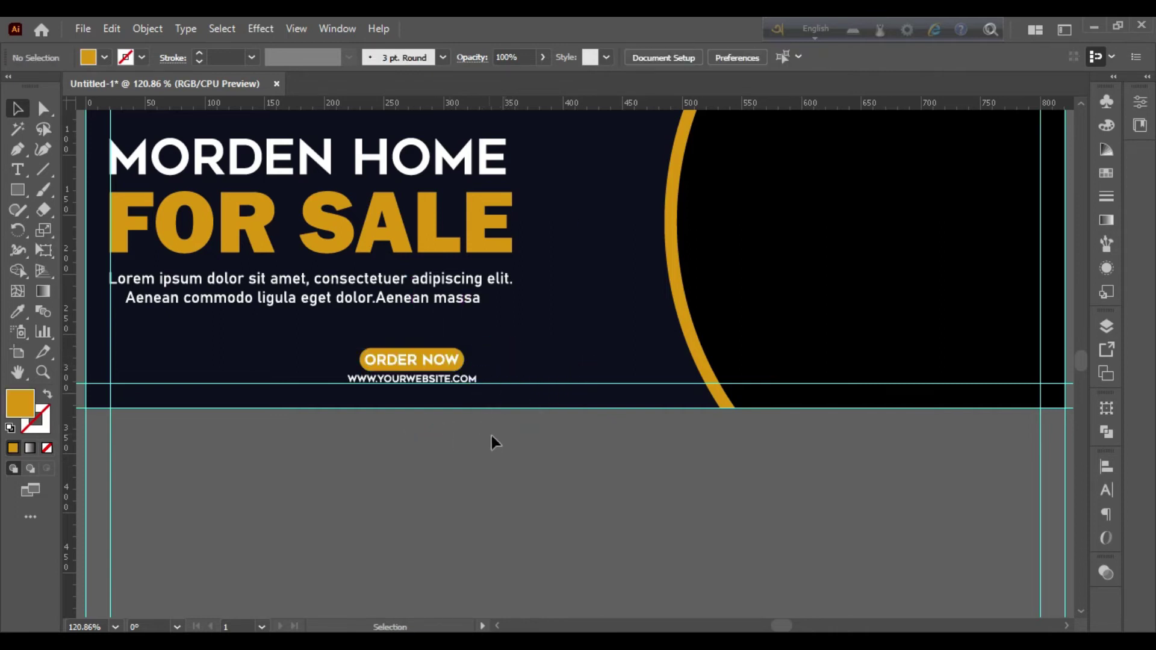
- Nudge the ORDER NOW group slightly left to centre it beneath the Lorem ipsum text
{"action": "scroll", "coordinate": [491, 443], "scroll_direction": "up", "scroll_amount": 4}
{"action": "scroll", "coordinate": [562, 444], "scroll_direction": "down", "scroll_amount": 2}
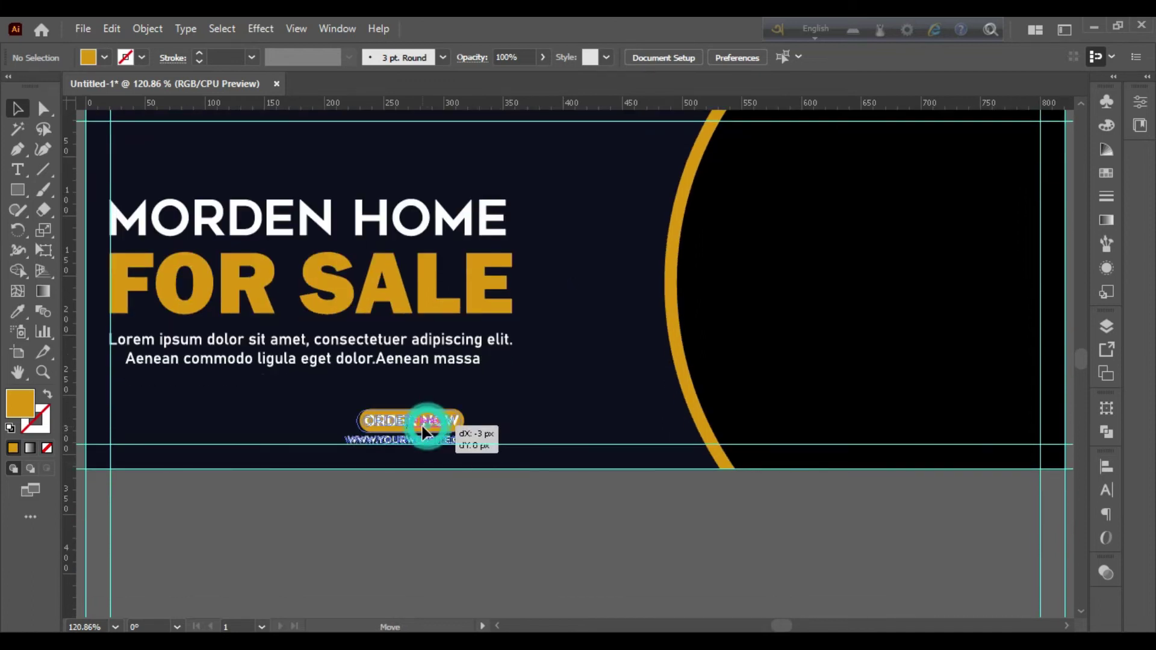
{"action": "left_click_drag", "start_coordinate": [428, 425], "coordinate": [424, 424]}
{"action": "left_click", "coordinate": [472, 485]}
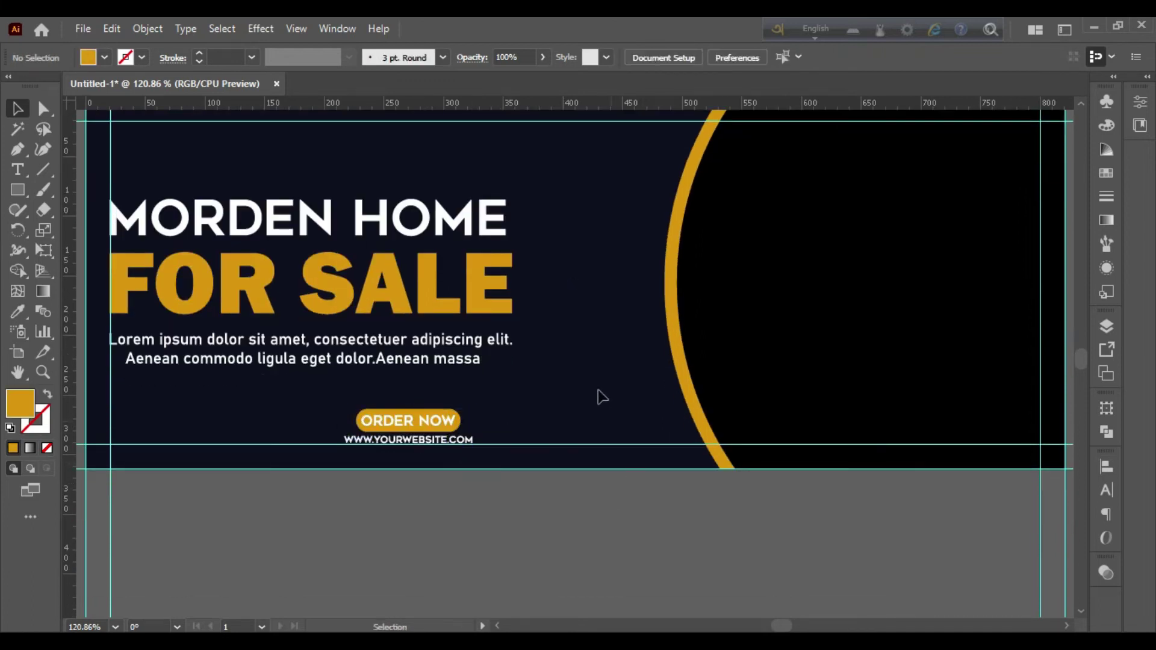
{"action": "scroll", "coordinate": [598, 387], "scroll_direction": "up", "scroll_amount": 2}
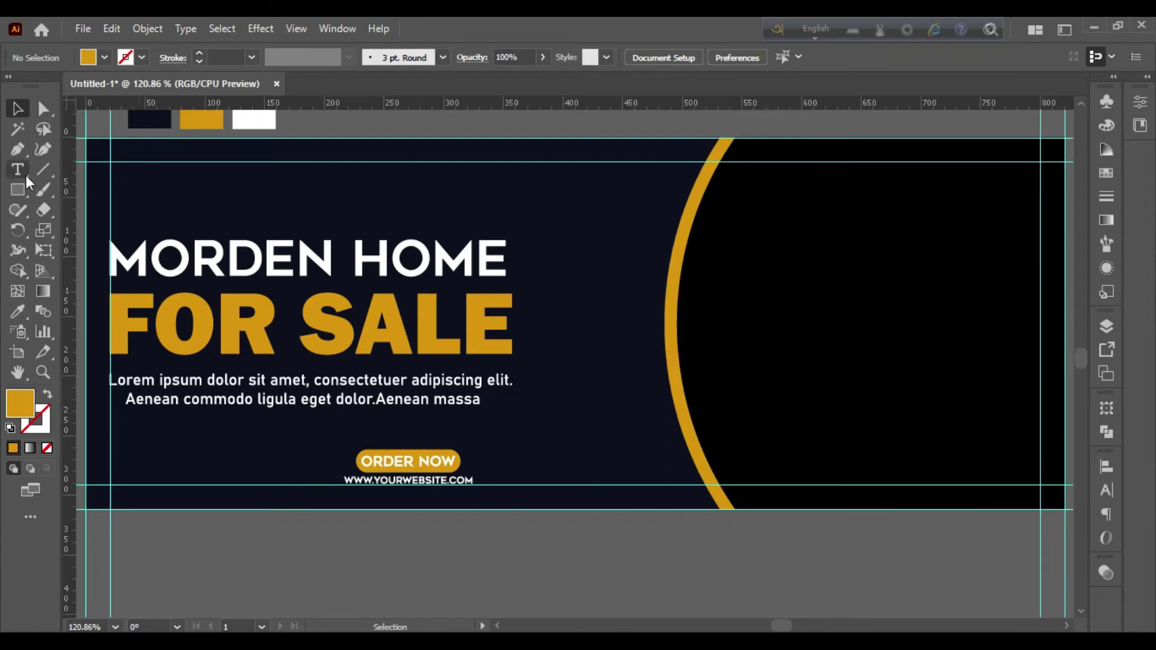
- Draw a gold circle with the Ellipse tool and park it below the artboard
{"action": "left_click_drag", "start_coordinate": [18, 190], "coordinate": [99, 227]}
{"action": "left_click_drag", "start_coordinate": [560, 245], "coordinate": [722, 407]}
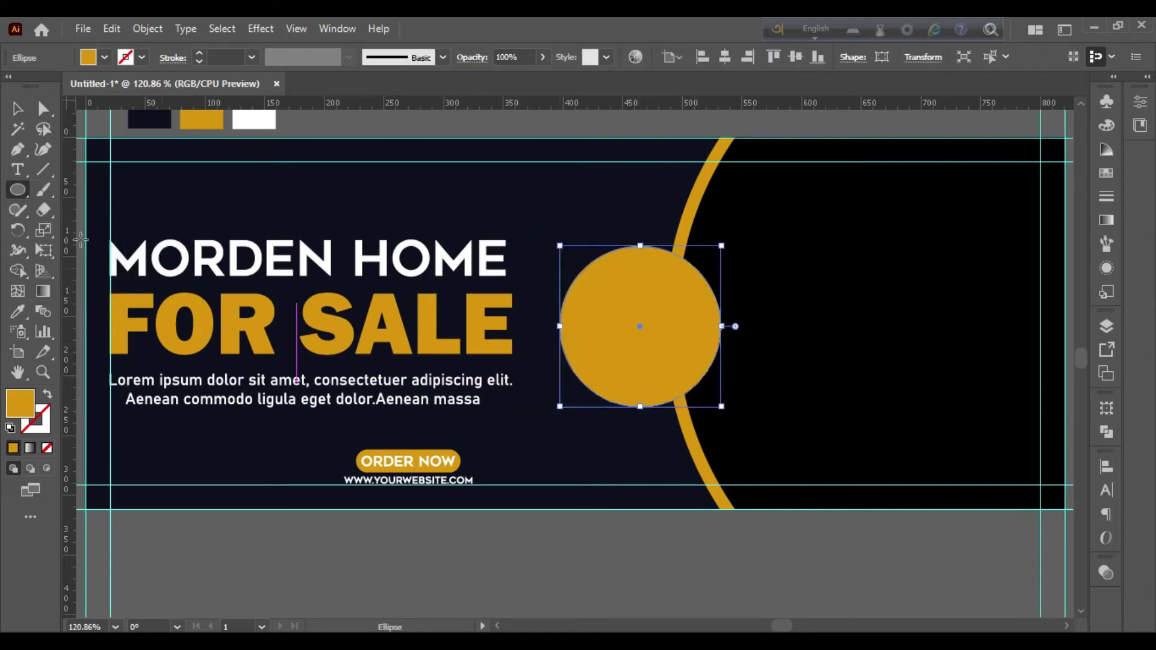
{"action": "double_click", "coordinate": [17, 110]}
{"action": "left_click", "coordinate": [675, 461]}
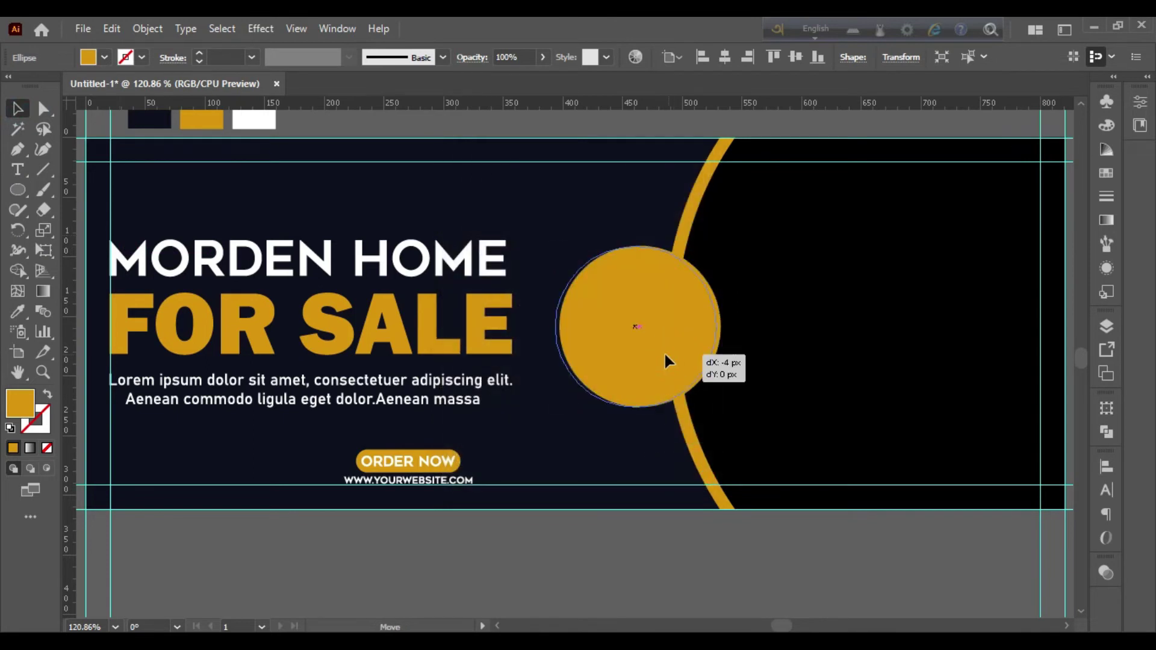
{"action": "left_click", "coordinate": [619, 464]}
{"action": "mouse_move", "coordinate": [673, 352]}
{"action": "left_mouse_down"}
{"action": "mouse_move", "coordinate": [655, 355]}
{"action": "mouse_move", "coordinate": [615, 499]}
{"action": "mouse_move", "coordinate": [621, 422]}
{"action": "mouse_move", "coordinate": [621, 505]}
{"action": "left_mouse_up"}
{"action": "left_click", "coordinate": [635, 377]}
{"action": "scroll", "coordinate": [615, 499], "scroll_direction": "down", "scroll_amount": 3}
{"action": "scroll", "coordinate": [621, 421], "scroll_direction": "down", "scroll_amount": 3}
- Add the price text 'Price in $3000,0000' left of the circle and set it in Roboto
{"action": "left_click", "coordinate": [374, 460]}
{"action": "left_click", "coordinate": [18, 169]}
{"action": "left_click", "coordinate": [359, 423]}
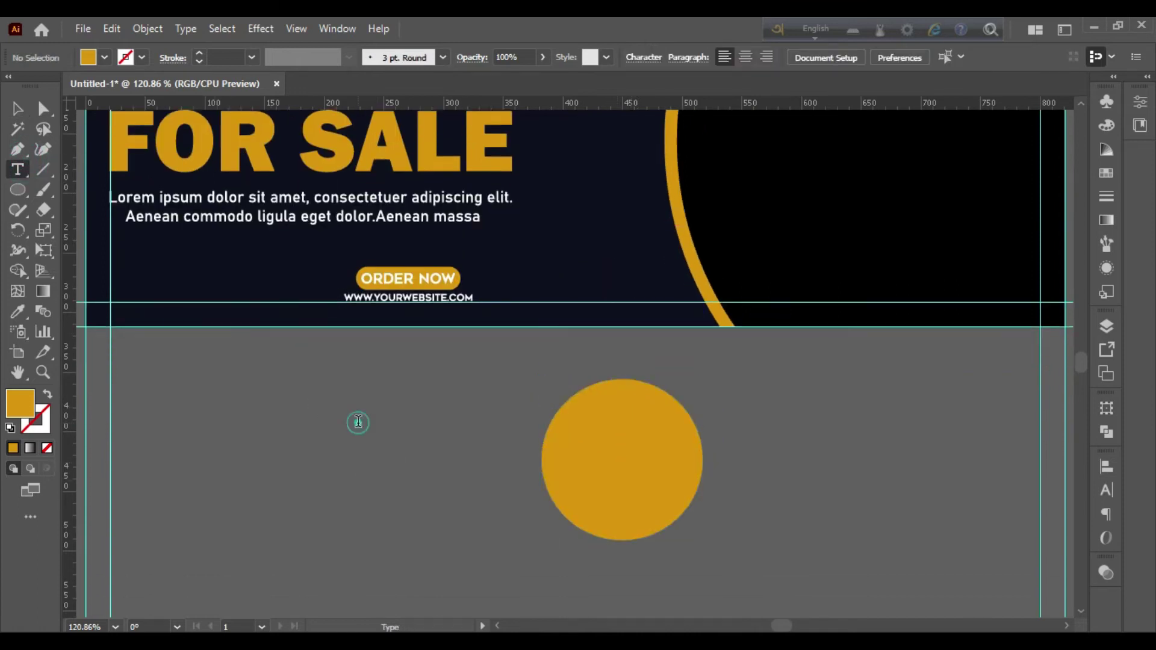
{"action": "key", "text": "BackSpace"}
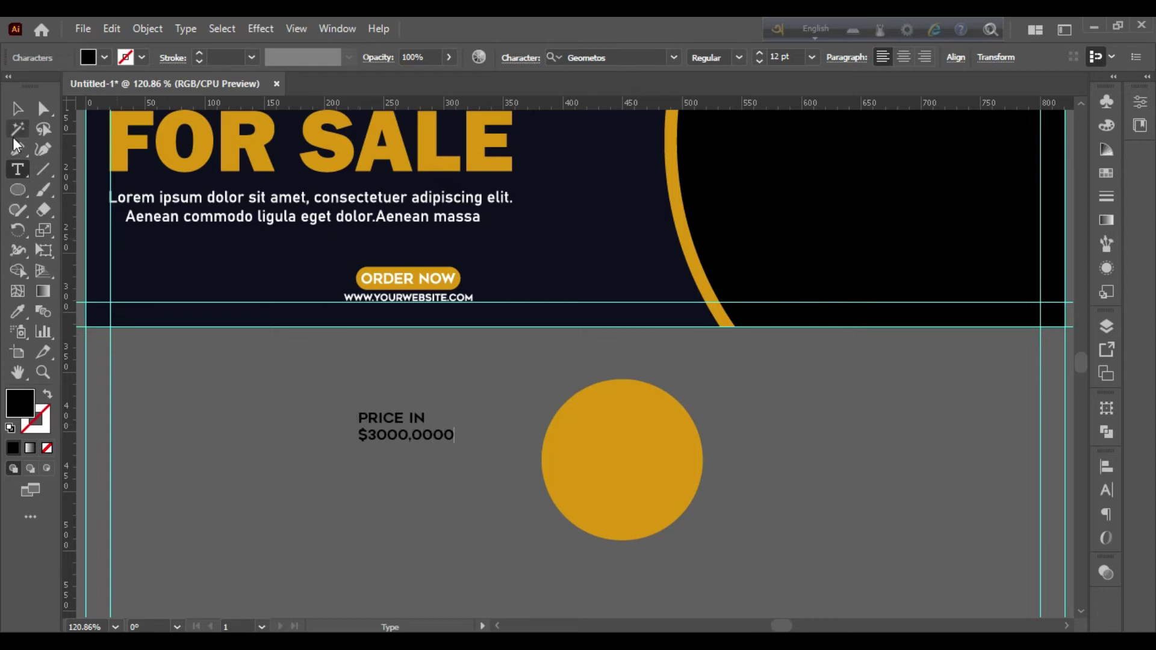
{"action": "left_click", "coordinate": [17, 109]}
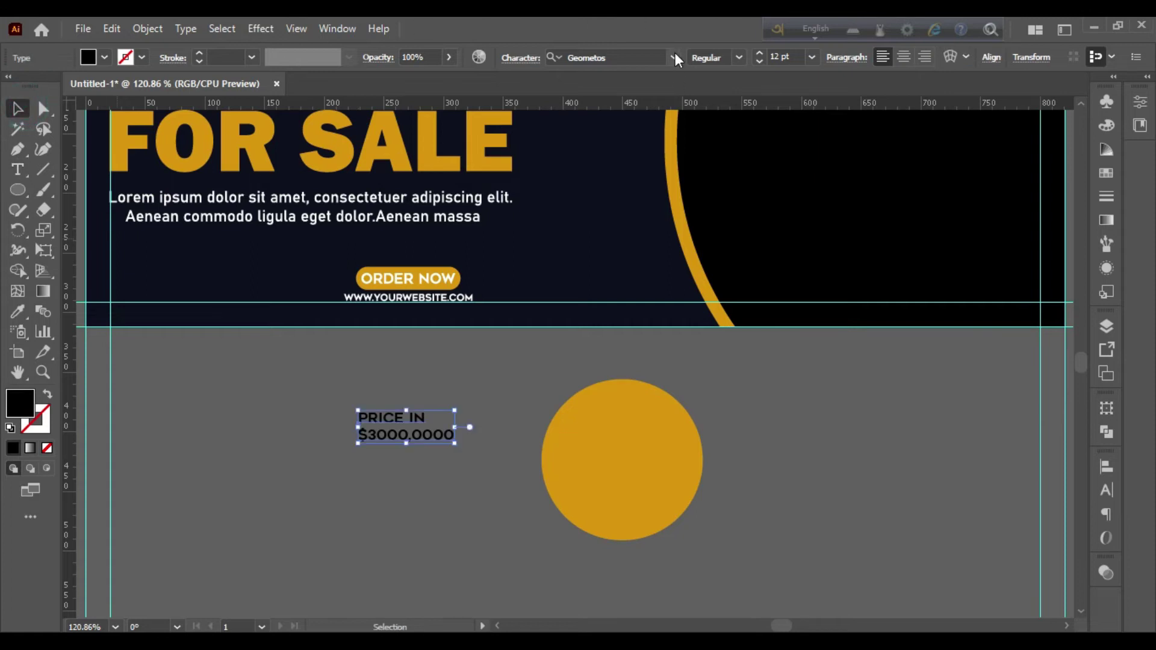
{"action": "left_click", "coordinate": [675, 56]}
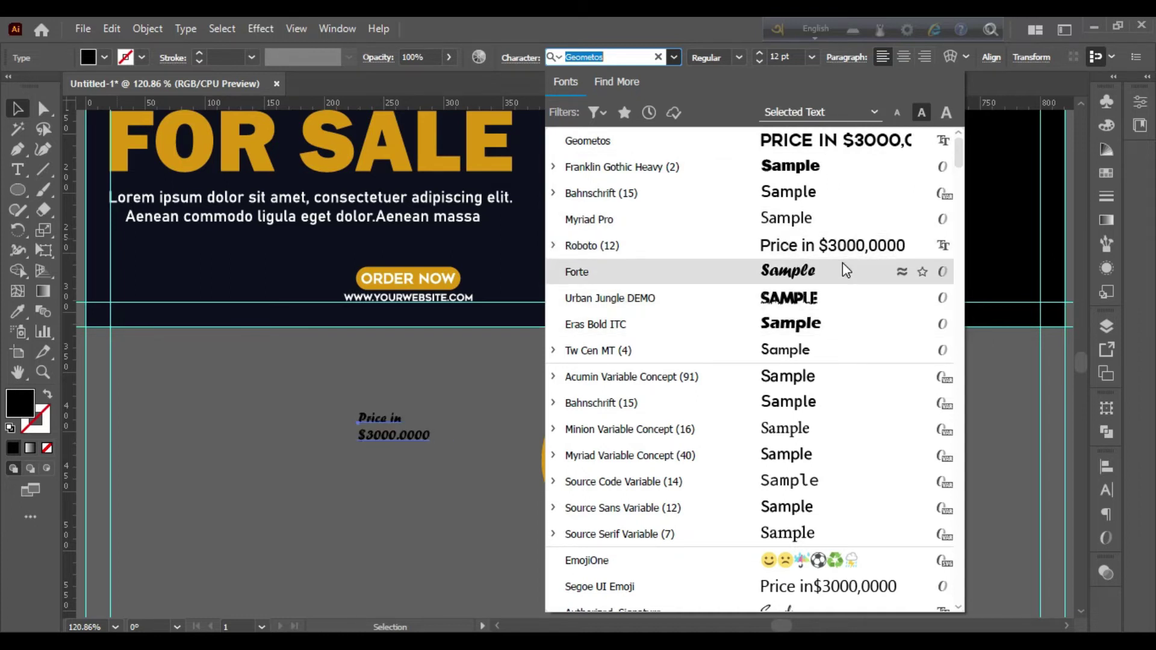
{"action": "left_click", "coordinate": [840, 246]}
- Convert the price text to outlines and fill it navy
{"action": "left_click", "coordinate": [499, 424]}
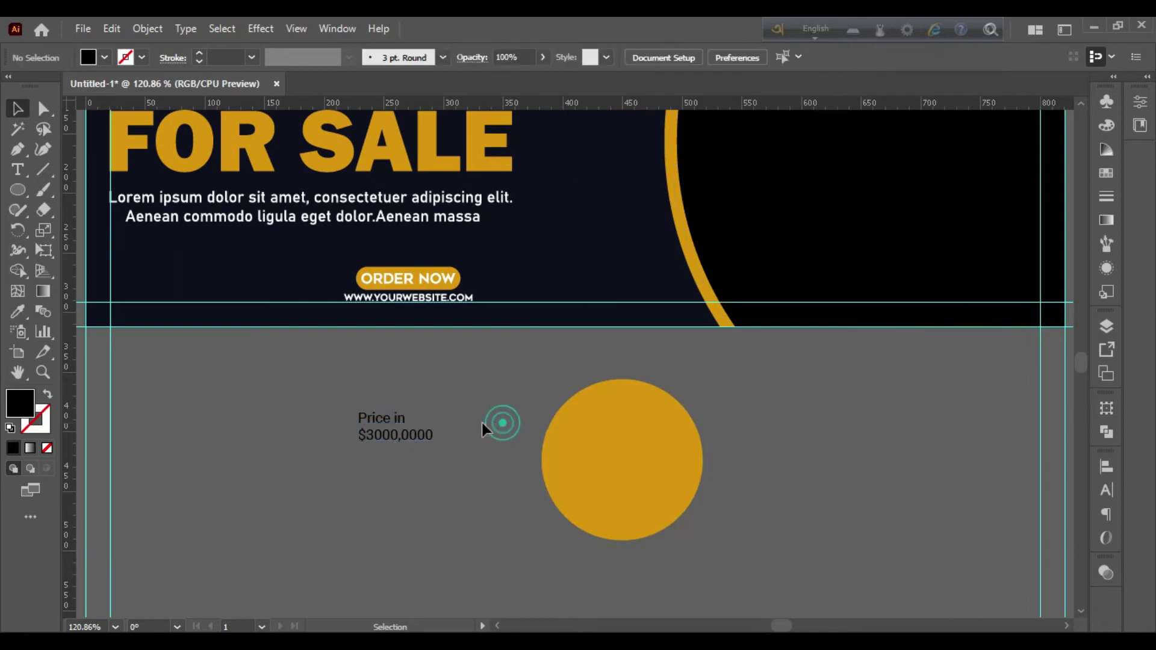
{"action": "left_click", "coordinate": [429, 434]}
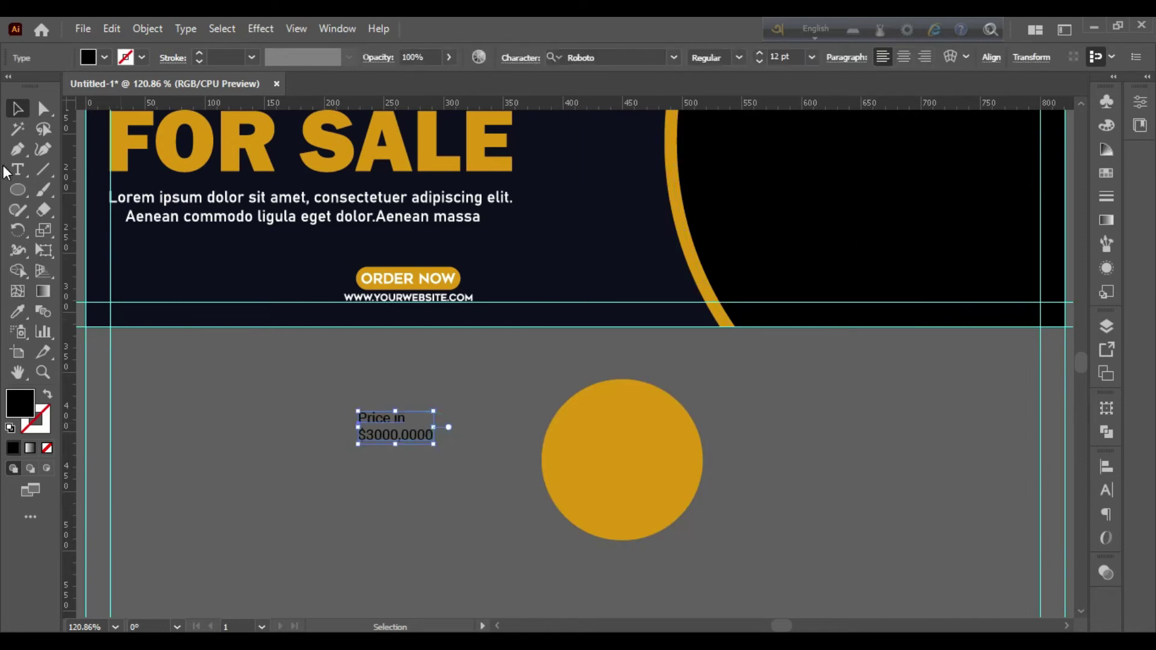
{"action": "left_click", "coordinate": [17, 170]}
{"action": "left_click", "coordinate": [360, 414]}
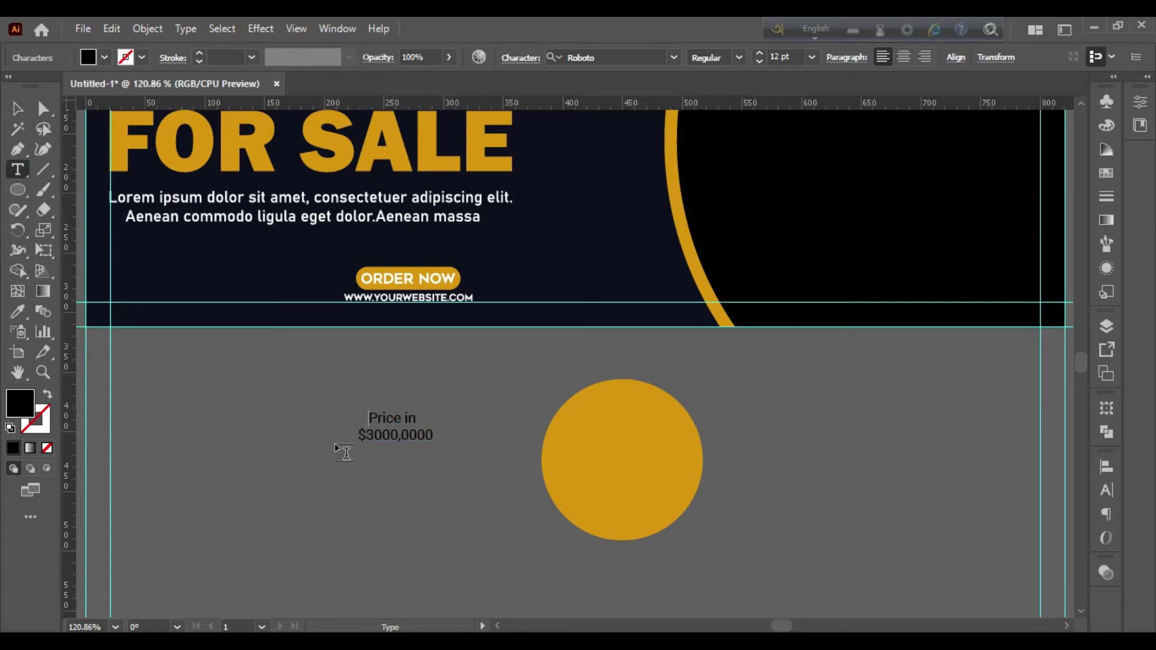
{"action": "left_click", "coordinate": [17, 108]}
{"action": "right_click", "coordinate": [433, 415]}
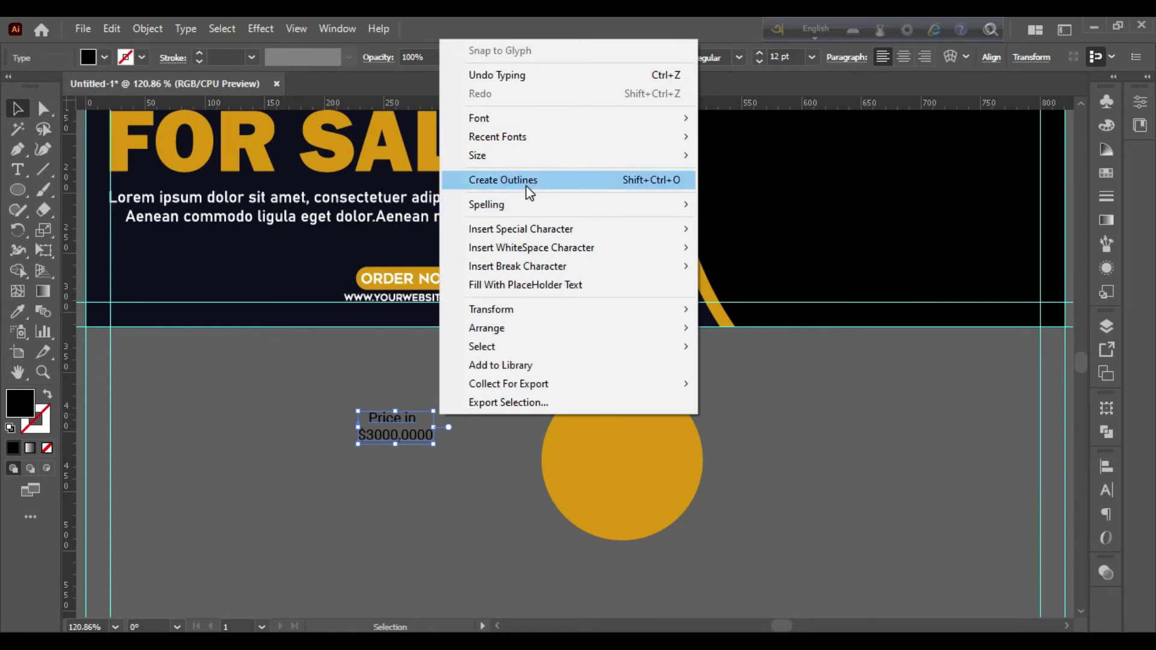
{"action": "left_click", "coordinate": [523, 180]}
{"action": "left_click", "coordinate": [193, 277]}
- Give the outlined price text a stroke colour and select the price text group
{"action": "left_click", "coordinate": [16, 108]}
{"action": "left_click", "coordinate": [340, 489]}
{"action": "left_click", "coordinate": [400, 415]}
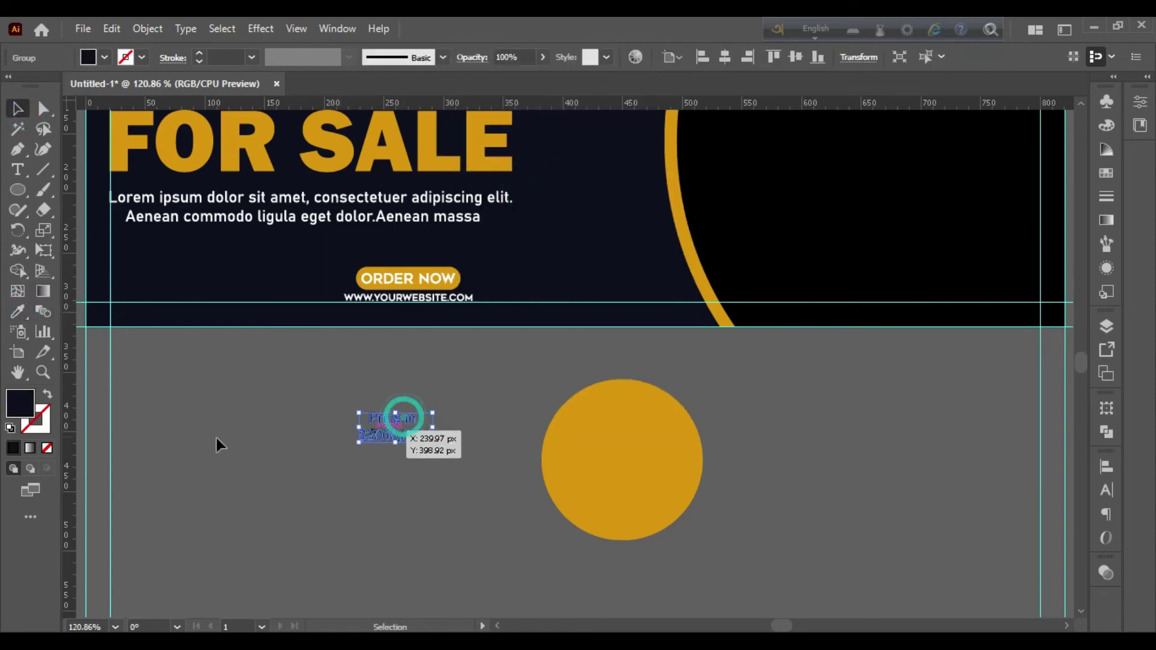
{"action": "left_click", "coordinate": [29, 430]}
{"action": "left_click", "coordinate": [14, 448]}
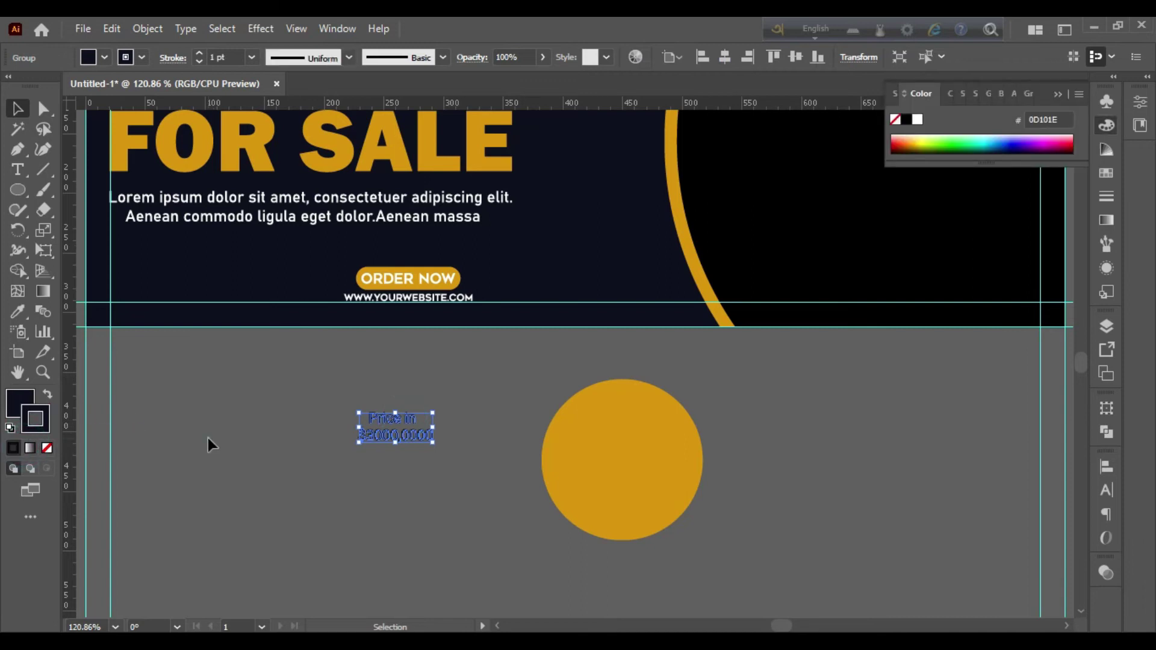
{"action": "left_click", "coordinate": [209, 442]}
{"action": "left_click", "coordinate": [423, 436]}
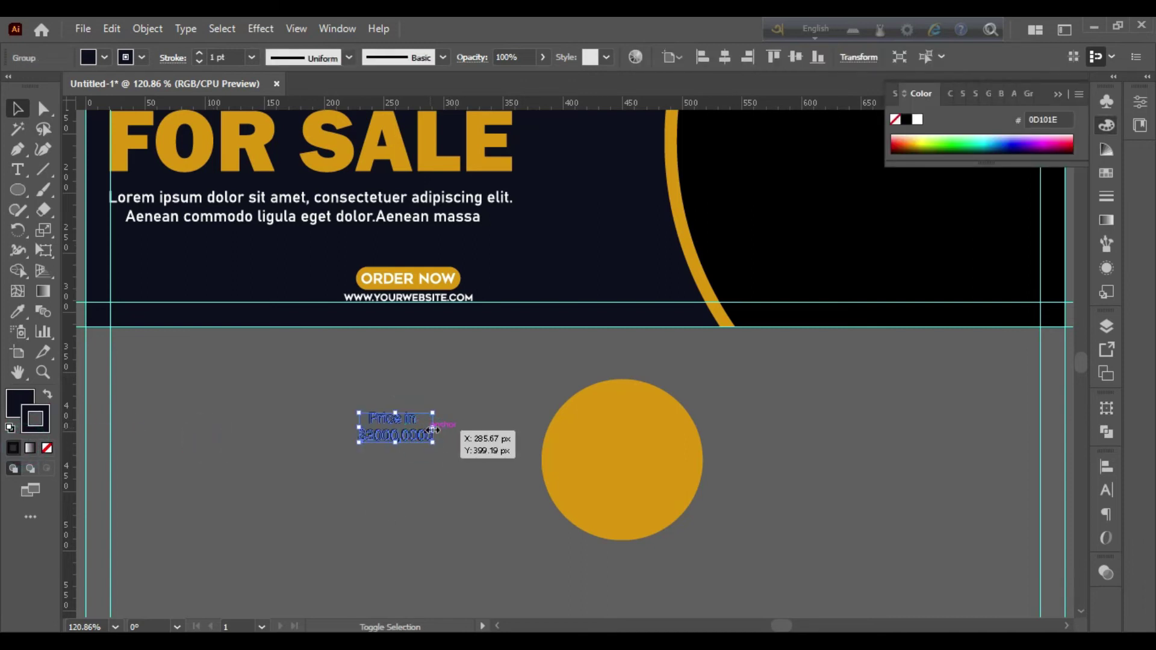
- Scale up the outlined price text, move it onto the gold circle and centre it horizontally
{"action": "left_click_drag", "start_coordinate": [432, 444], "coordinate": [673, 469]}
{"action": "left_click", "coordinate": [482, 495]}
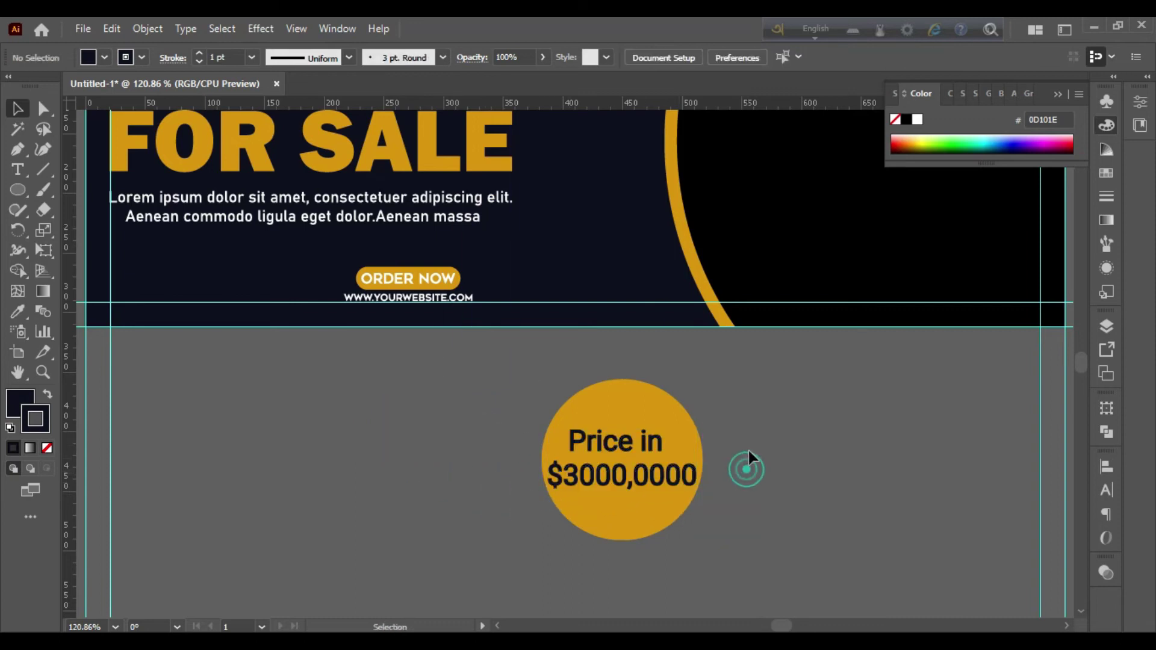
{"action": "left_click_drag", "start_coordinate": [748, 448], "coordinate": [732, 519]}
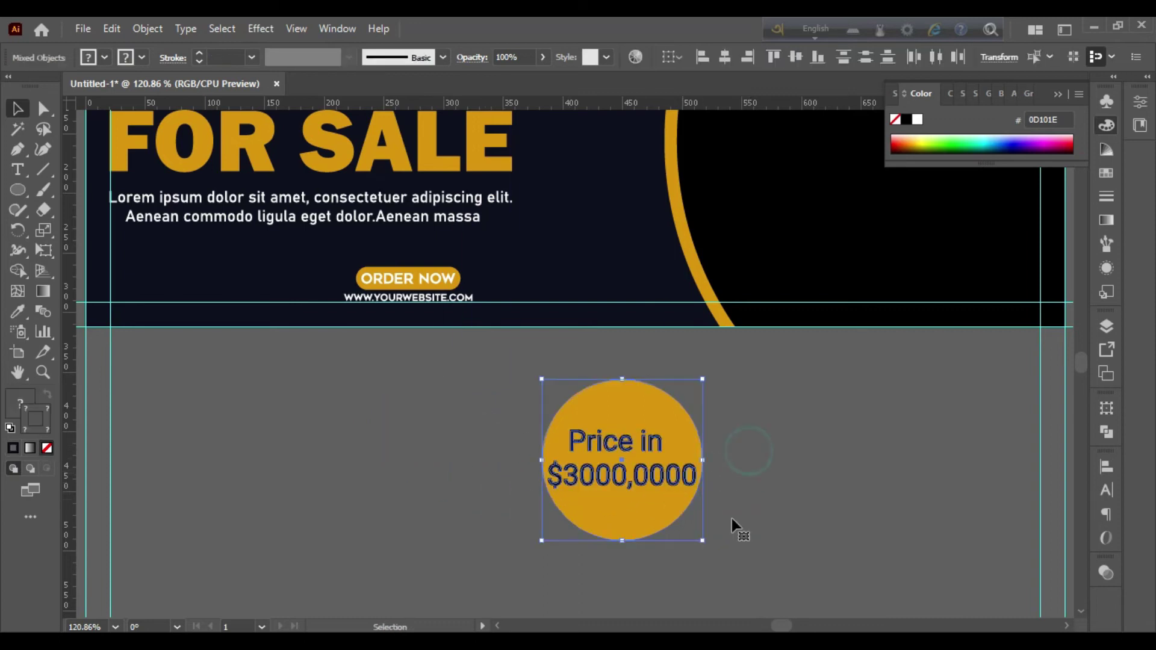
{"action": "left_click", "coordinate": [1106, 468]}
{"action": "left_click", "coordinate": [927, 507]}
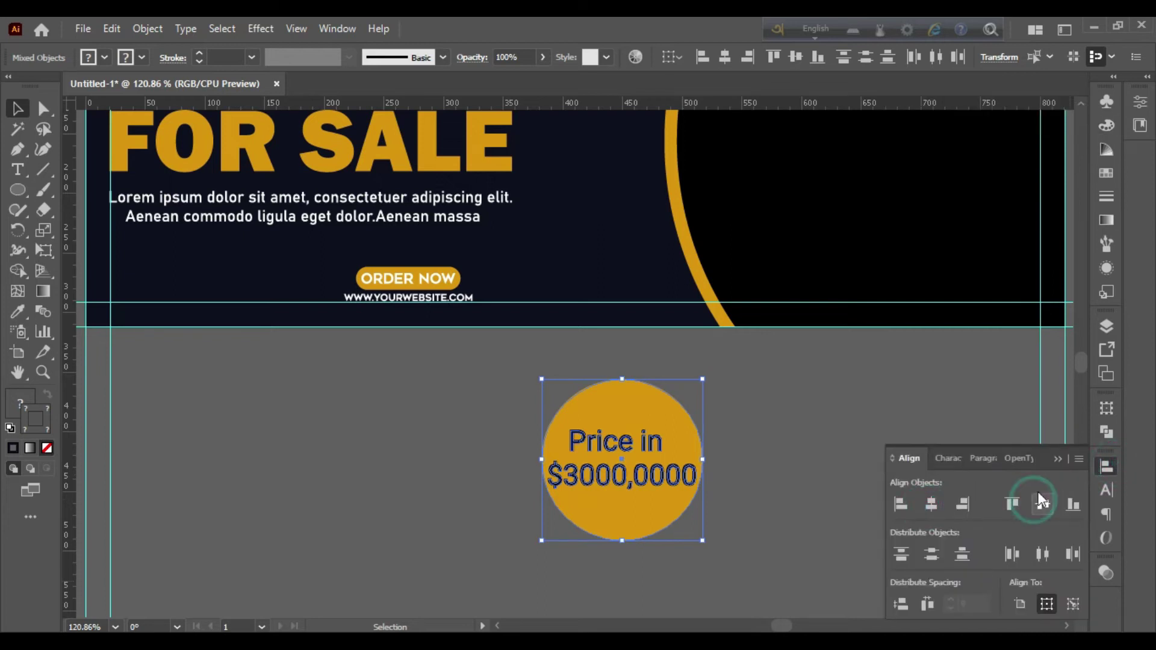
{"action": "left_click", "coordinate": [1058, 459]}
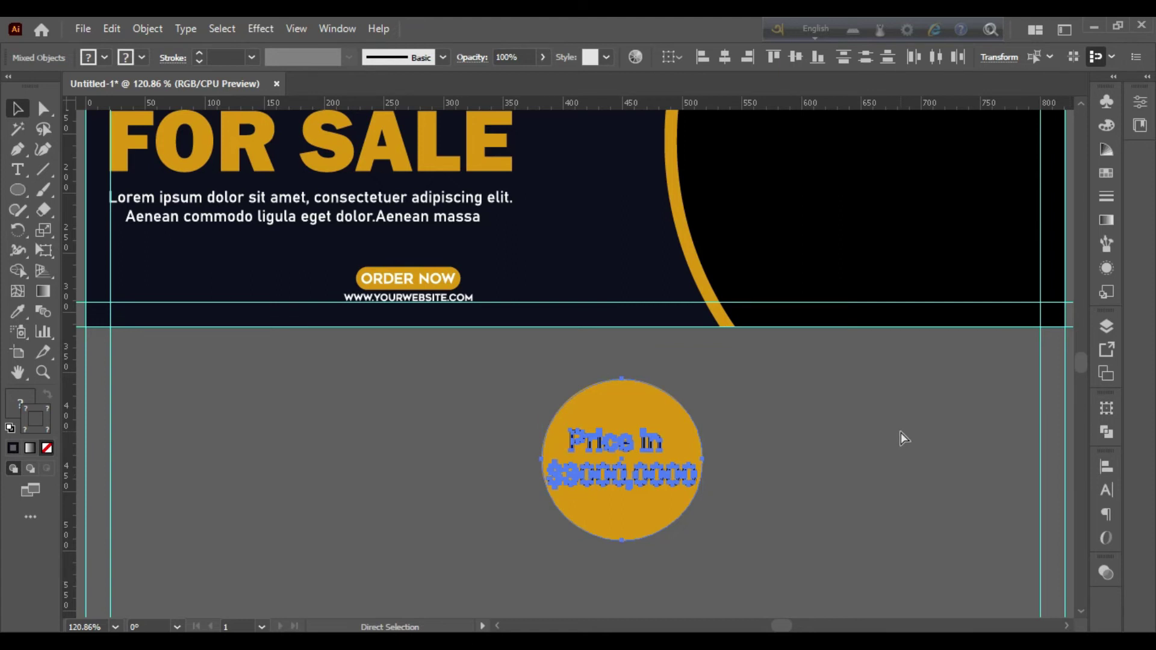
{"action": "left_click", "coordinate": [901, 432]}
{"action": "scroll", "coordinate": [789, 476], "scroll_direction": "up", "scroll_amount": 2}
- Drag the price badge onto the banner, about 40 px left, just beside the gold arc
{"action": "left_click_drag", "start_coordinate": [675, 527], "coordinate": [710, 228]}
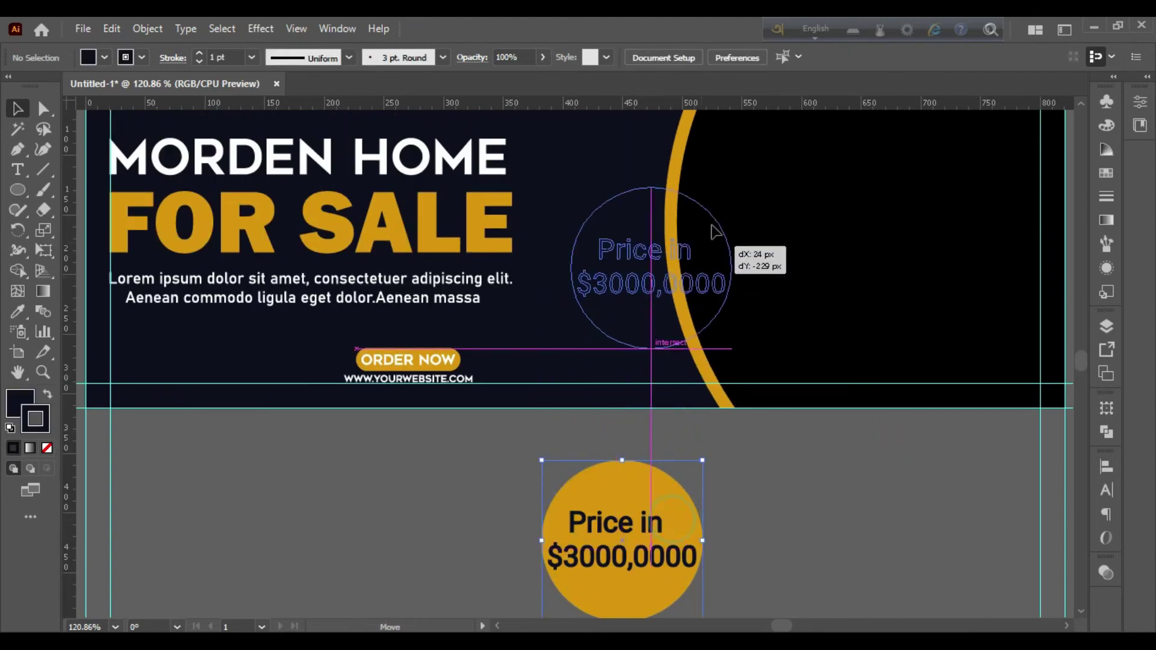
{"action": "left_click", "coordinate": [749, 437]}
{"action": "scroll", "coordinate": [796, 514], "scroll_direction": "up", "scroll_amount": 2}
{"action": "scroll", "coordinate": [796, 514], "scroll_direction": "up", "scroll_amount": 1}
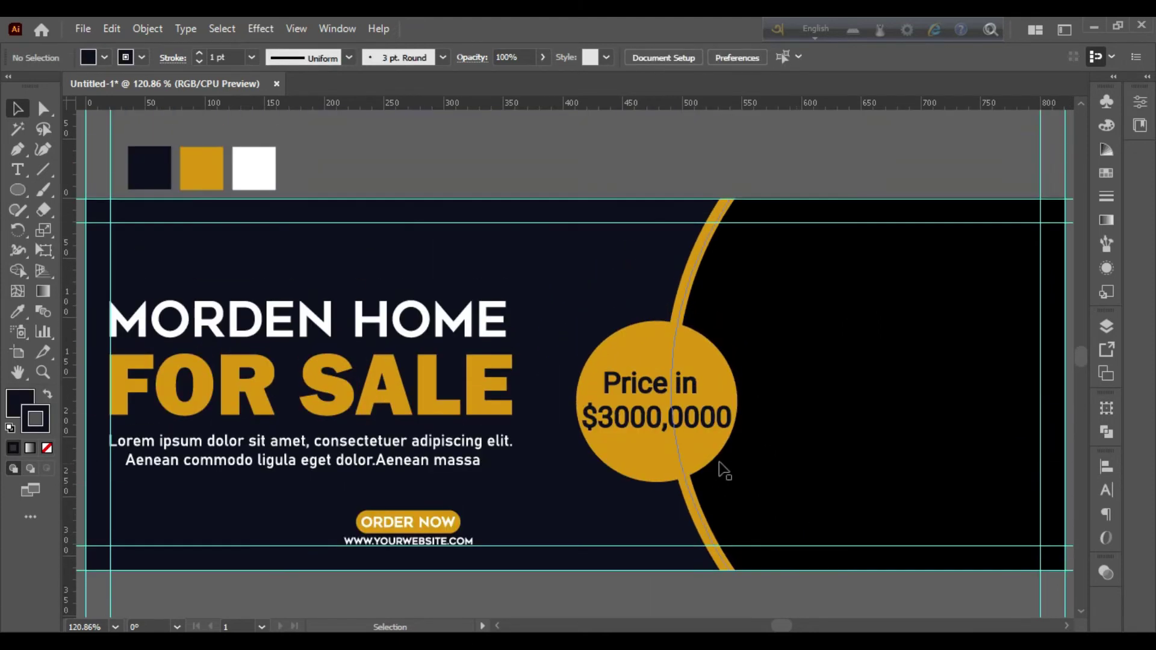
{"action": "double_click", "coordinate": [676, 454]}
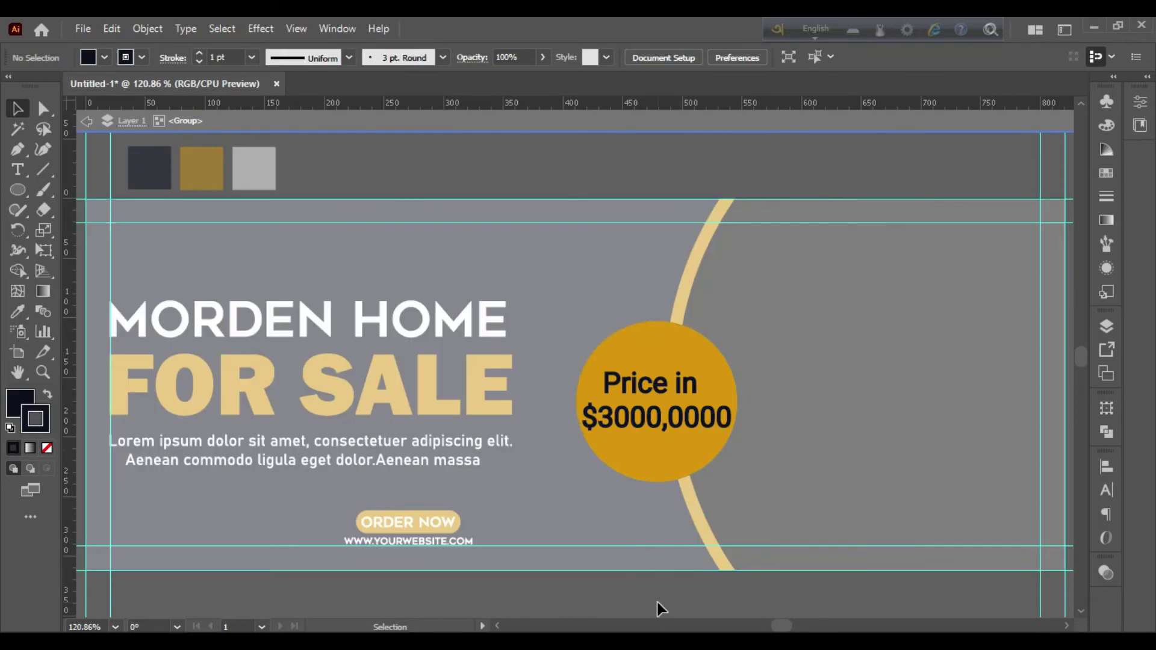
{"action": "double_click", "coordinate": [656, 602]}
{"action": "left_click_drag", "start_coordinate": [693, 395], "coordinate": [656, 381]}
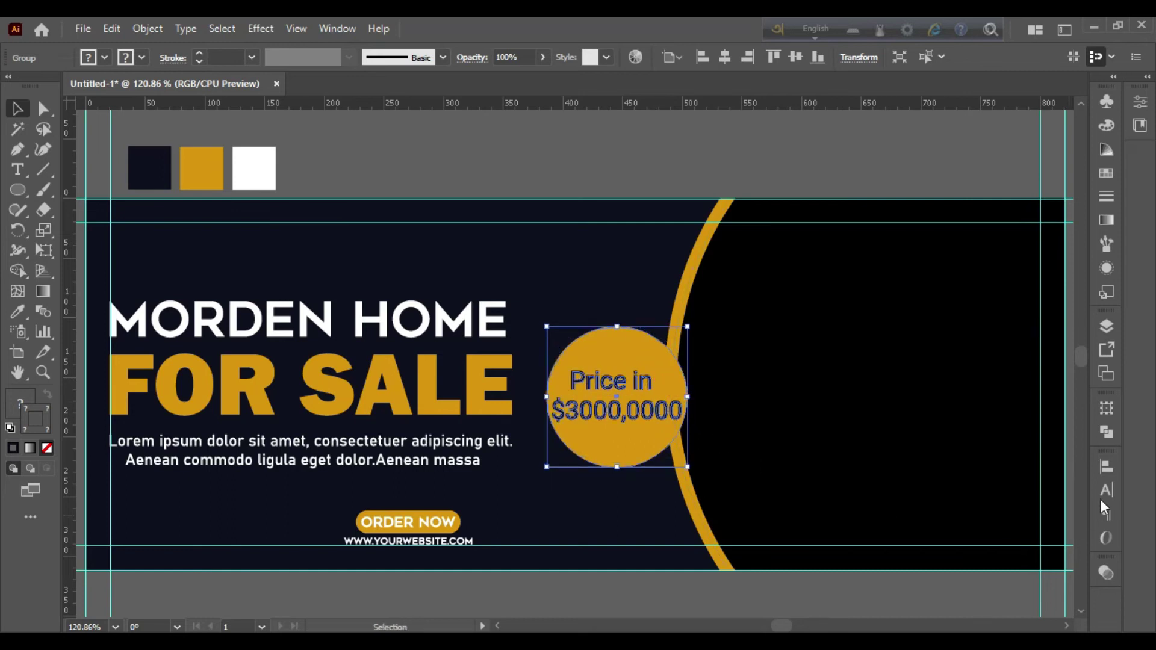
- Vertically centre the price badge on the artboard
{"action": "left_click", "coordinate": [1107, 466]}
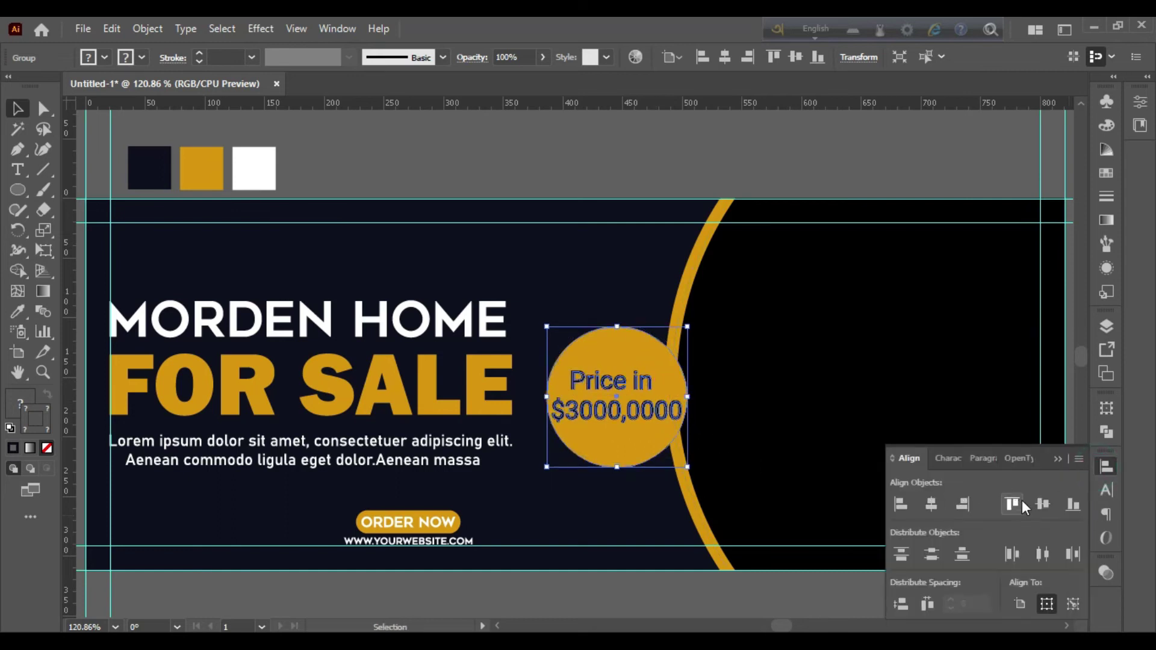
{"action": "left_click", "coordinate": [1042, 505]}
{"action": "left_click", "coordinate": [1049, 461]}
{"action": "left_click", "coordinate": [635, 284]}
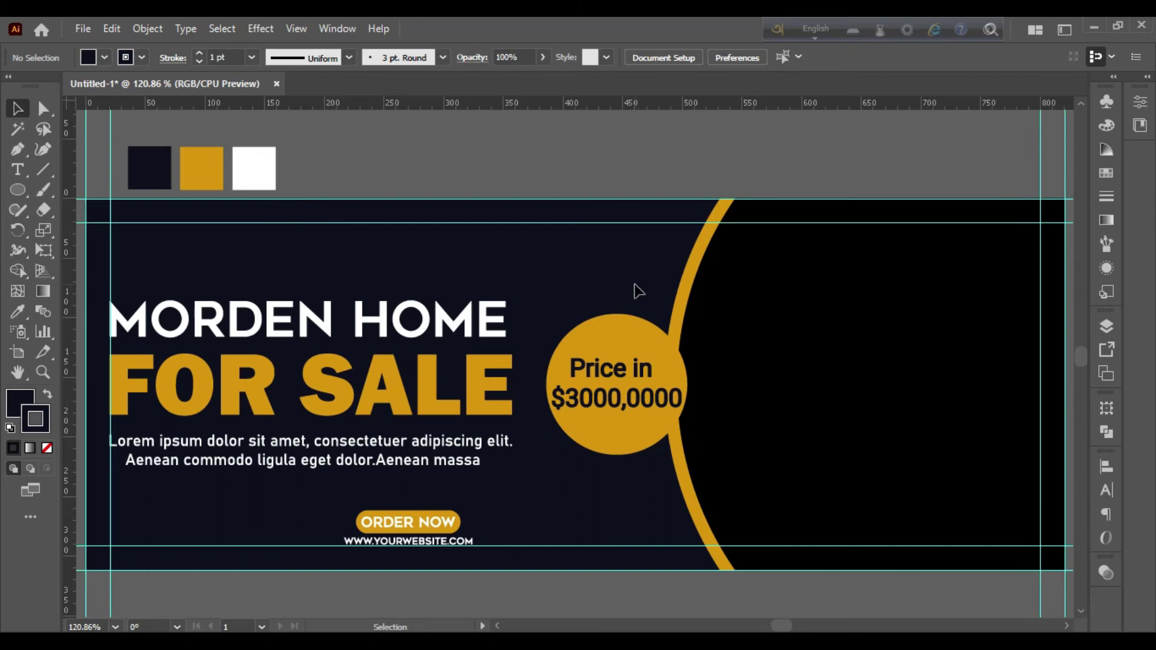
- Type 'LOGO HERE' in a new text box above the banner
{"action": "left_click", "coordinate": [18, 169]}
{"action": "scroll", "coordinate": [310, 147], "scroll_direction": "up", "scroll_amount": 3}
{"action": "left_click", "coordinate": [303, 142]}
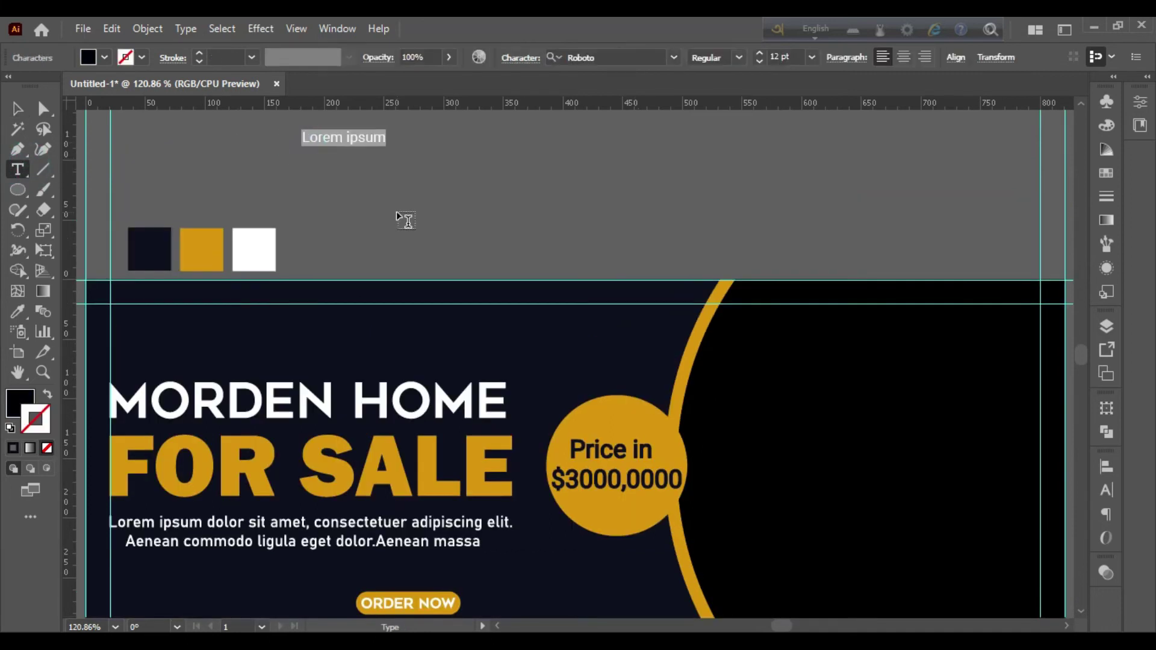
{"action": "key", "text": "BackSpace"}
{"action": "type", "text": "LO"}
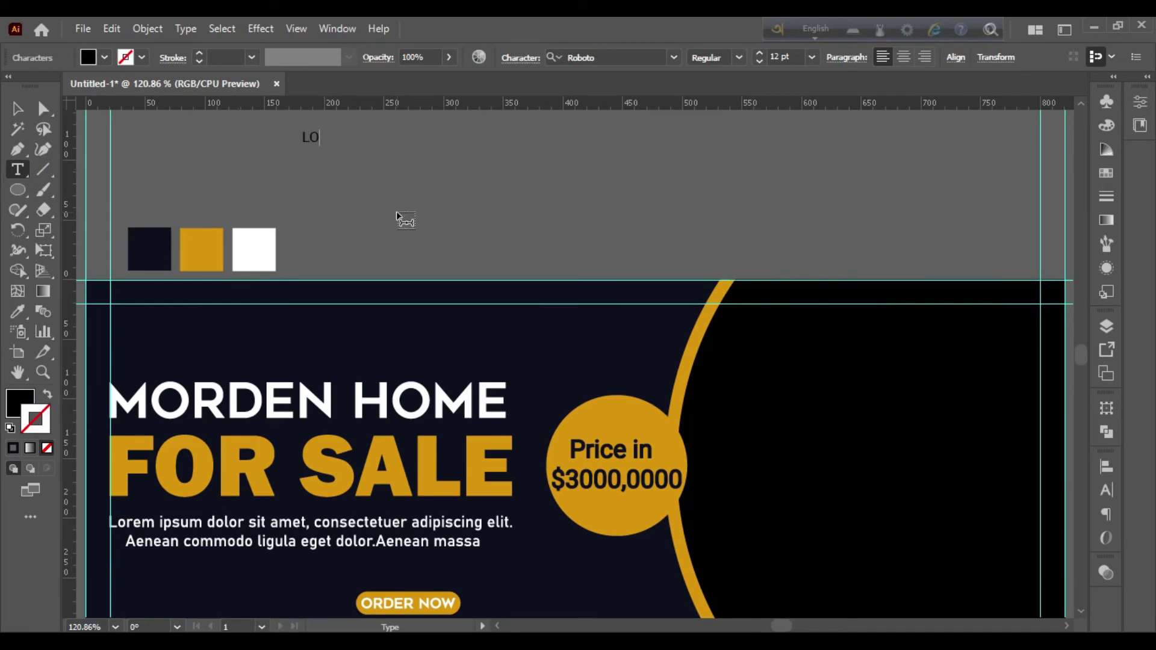
{"action": "type", "text": "GO "}
{"action": "type", "text": "HERE"}
- Set LOGO HERE in the Geometos font and enlarge it by its corner handle
{"action": "left_click", "coordinate": [16, 109]}
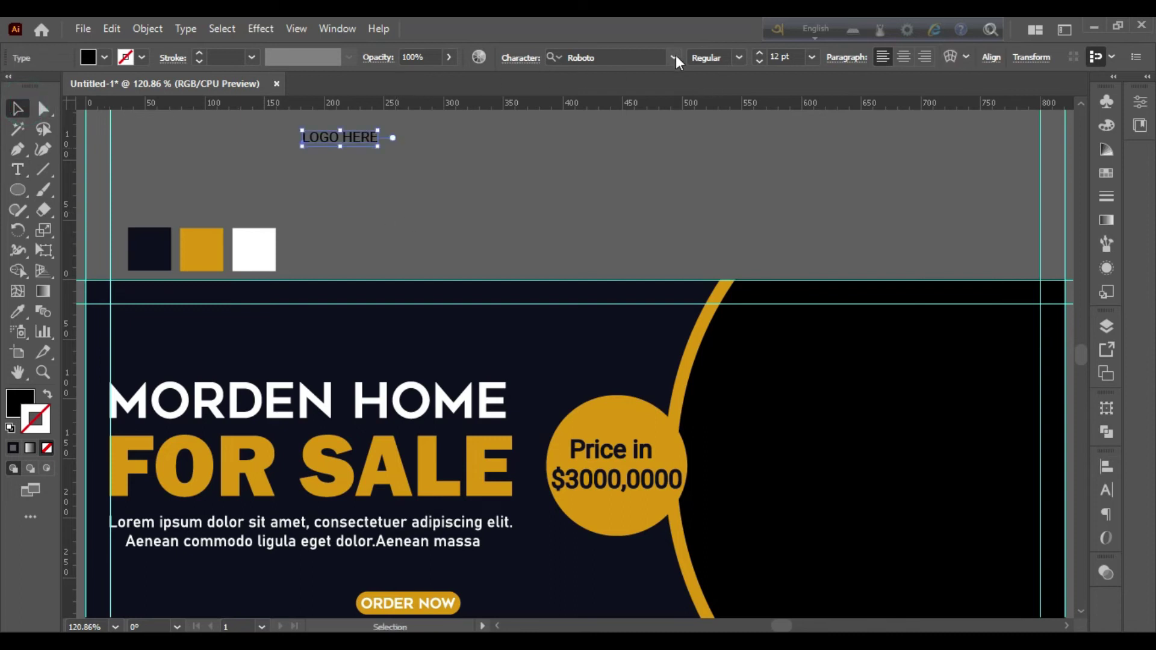
{"action": "left_click", "coordinate": [673, 57]}
{"action": "left_click", "coordinate": [747, 173]}
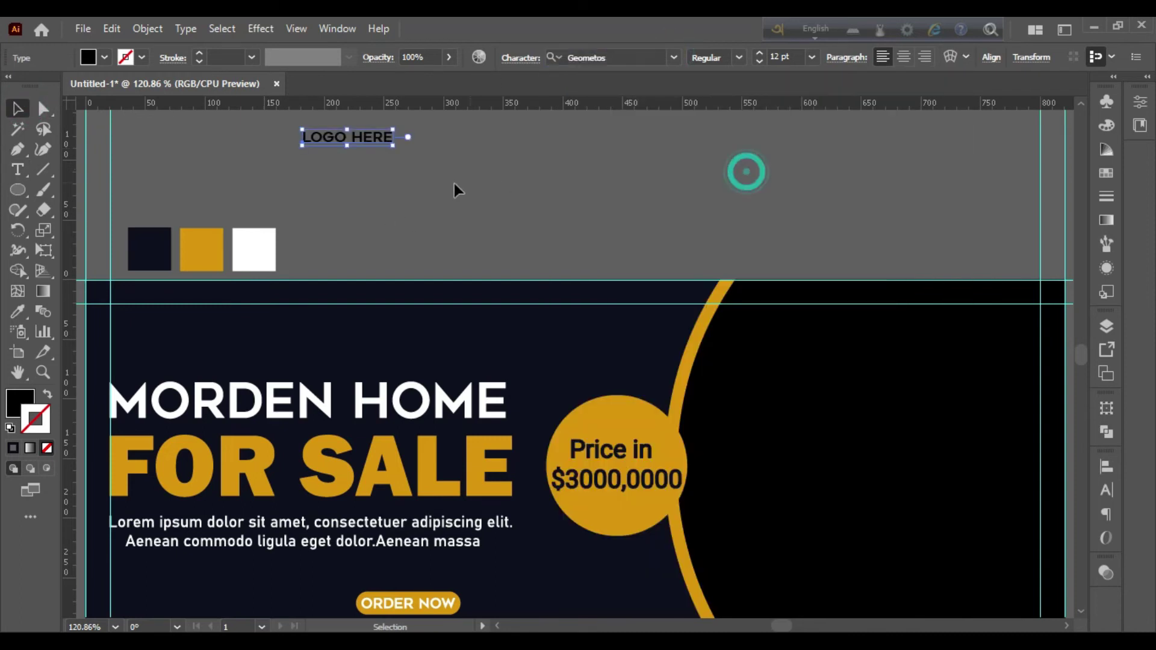
{"action": "double_click", "coordinate": [378, 138]}
{"action": "left_click", "coordinate": [17, 108]}
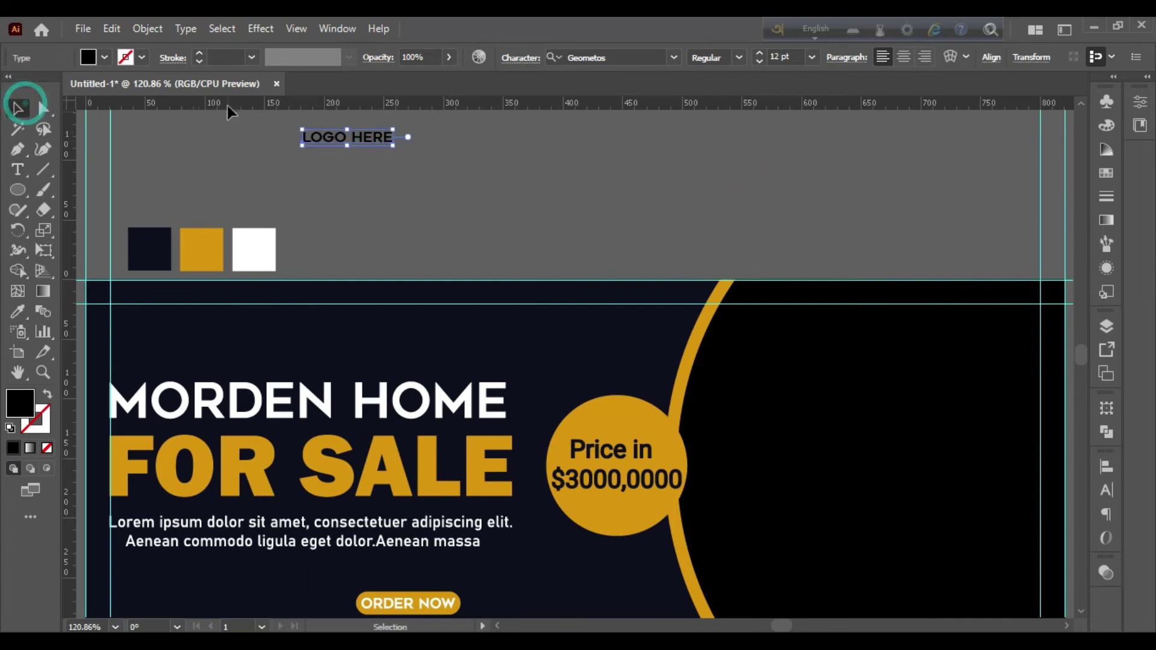
{"action": "mouse_move", "coordinate": [394, 144]}
{"action": "left_mouse_down"}
{"action": "mouse_move", "coordinate": [378, 143]}
{"action": "mouse_move", "coordinate": [657, 181]}
{"action": "left_mouse_up"}
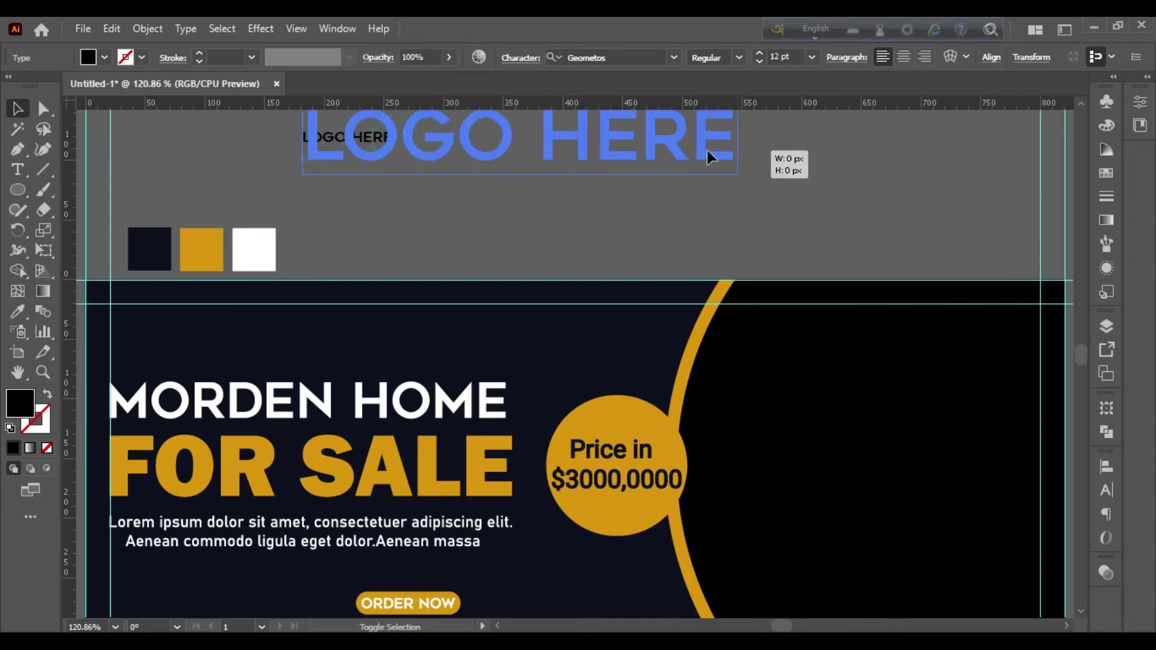
- Convert LOGO HERE to outlines and ungroup it into separate words
{"action": "right_click", "coordinate": [658, 182]}
{"action": "left_click", "coordinate": [677, 323]}
{"action": "right_click", "coordinate": [548, 194]}
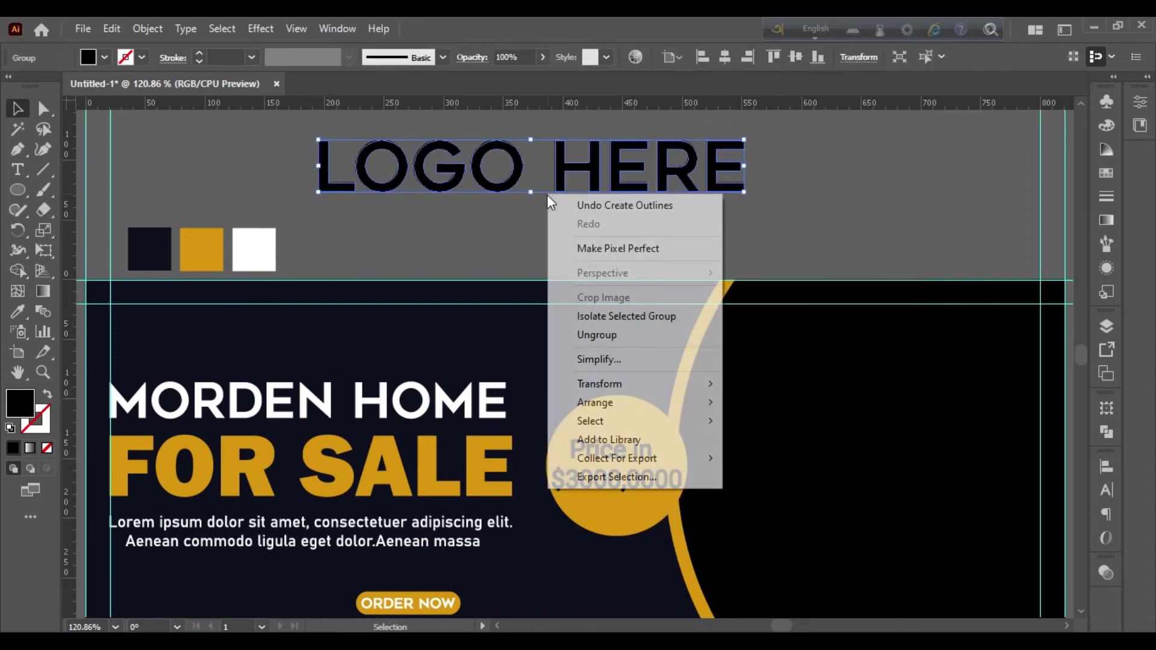
{"action": "left_click", "coordinate": [576, 328]}
{"action": "left_click", "coordinate": [339, 220]}
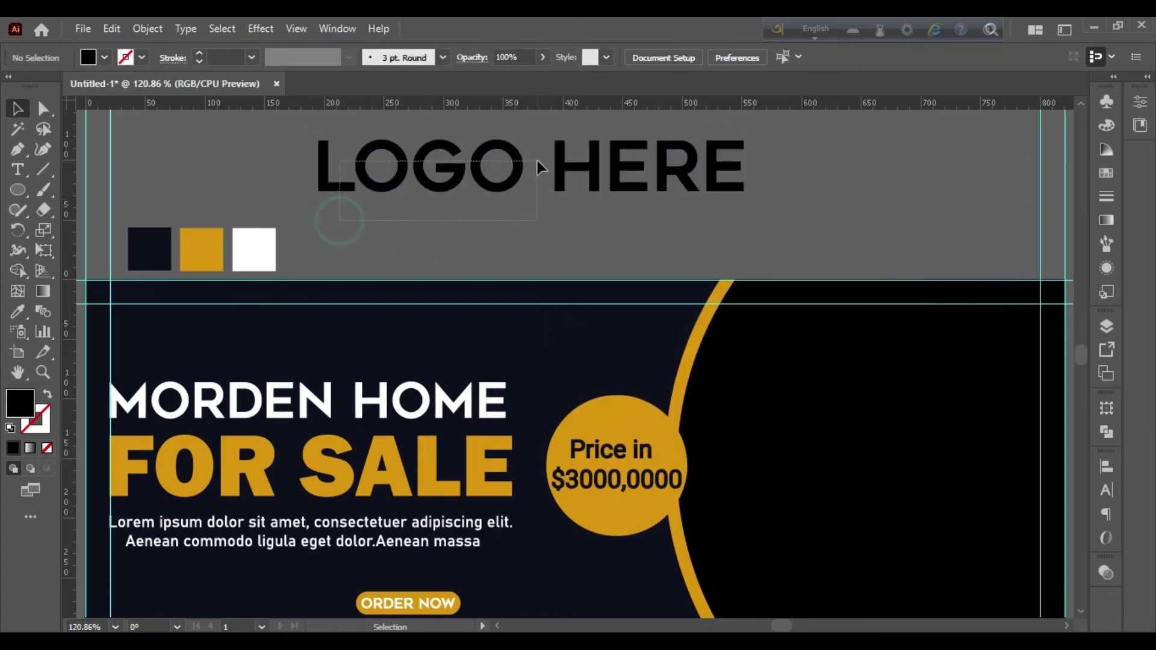
{"action": "left_click", "coordinate": [518, 171]}
- Colour LOGO with the gold swatch and HERE with the white swatch via the Eyedropper
{"action": "left_click", "coordinate": [18, 313]}
{"action": "left_click", "coordinate": [201, 249]}
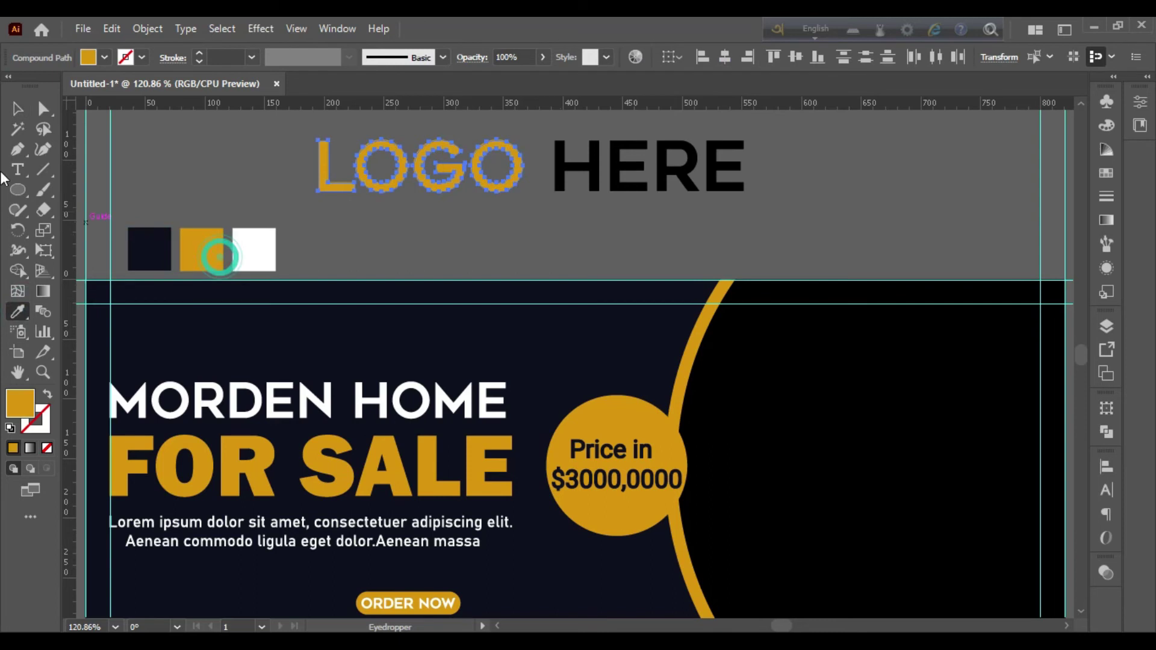
{"action": "key", "text": "v"}
{"action": "left_click", "coordinate": [246, 163]}
{"action": "left_click_drag", "start_coordinate": [548, 234], "coordinate": [810, 163]}
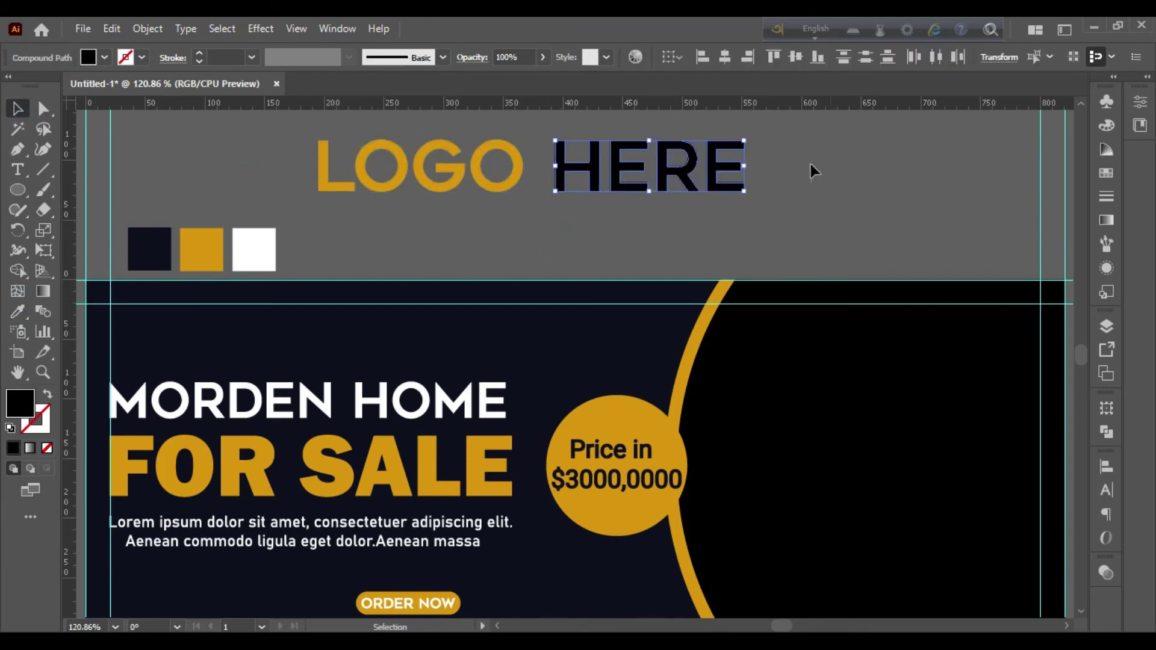
{"action": "left_click", "coordinate": [18, 312]}
{"action": "left_click", "coordinate": [259, 247]}
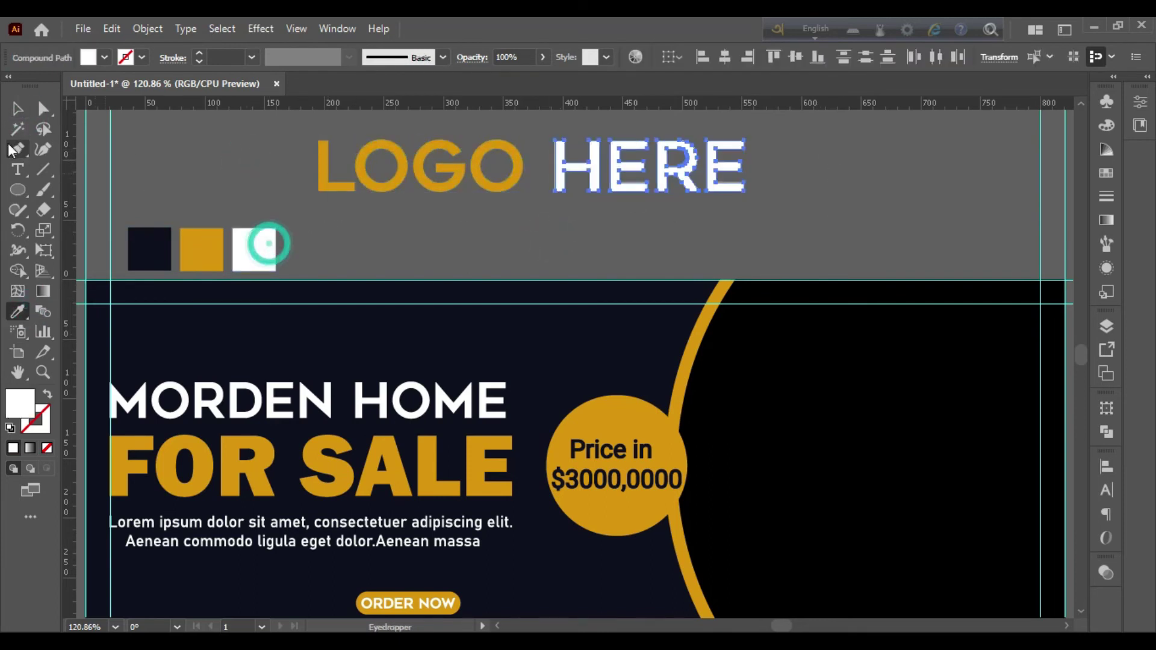
- Group the gold LOGO and white HERE words back into one object
{"action": "left_click", "coordinate": [18, 108]}
{"action": "left_click", "coordinate": [243, 134]}
{"action": "left_click_drag", "start_coordinate": [952, 180], "coordinate": [512, 174]}
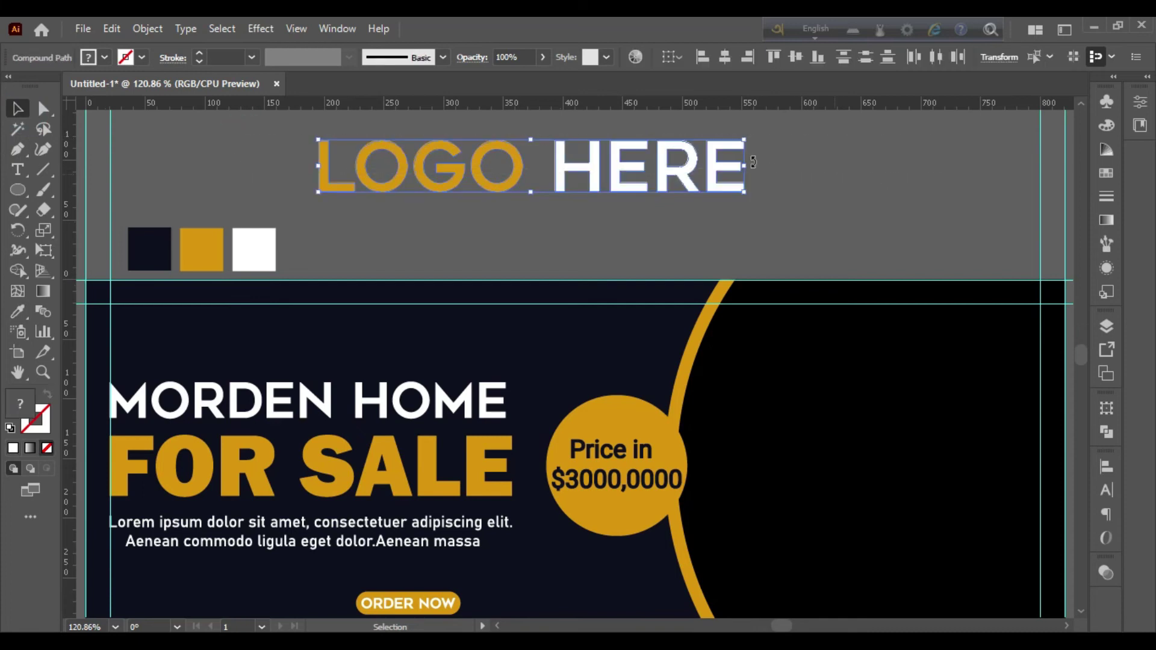
{"action": "right_click", "coordinate": [753, 163]}
{"action": "left_click", "coordinate": [804, 291]}
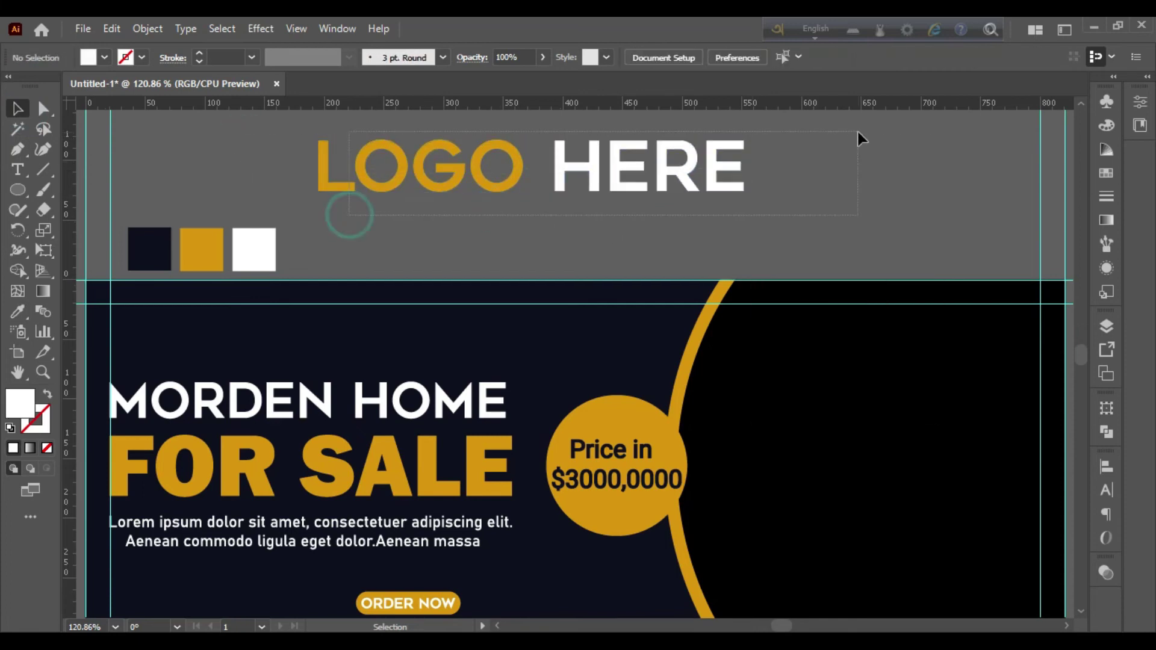
{"action": "left_click", "coordinate": [852, 162]}
{"action": "left_click", "coordinate": [607, 297]}
- Move LOGO HERE onto the navy banner above the headline and shrink it small
{"action": "left_click", "coordinate": [578, 243]}
{"action": "left_click_drag", "start_coordinate": [631, 178], "coordinate": [445, 348]}
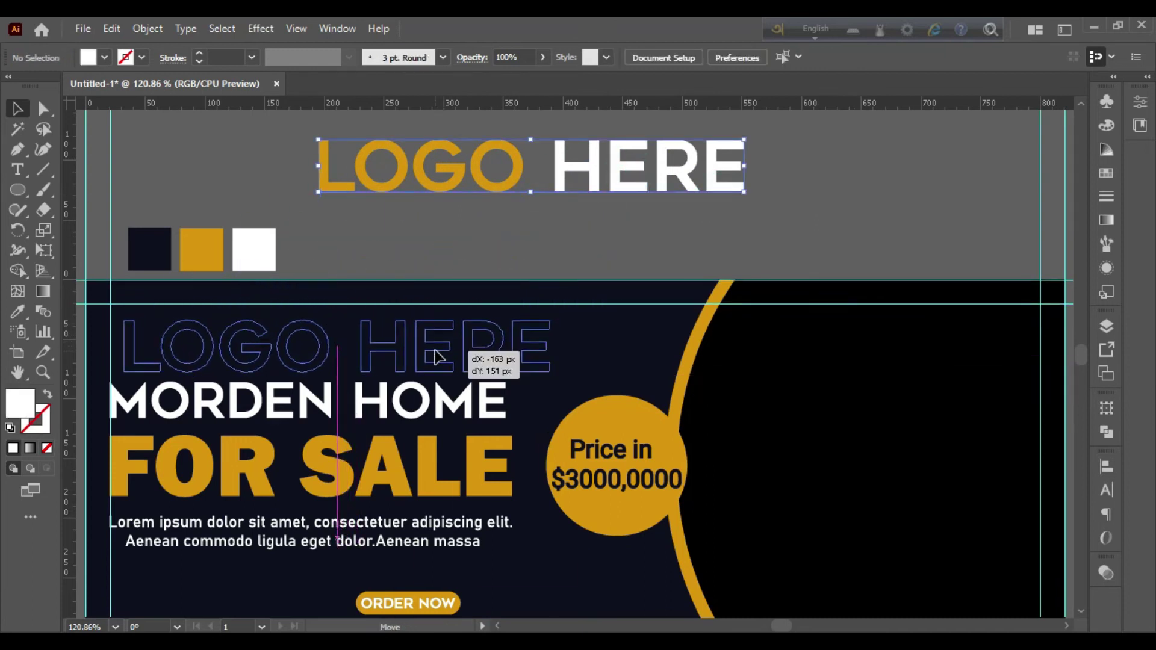
{"action": "left_click_drag", "start_coordinate": [445, 348], "coordinate": [434, 356]}
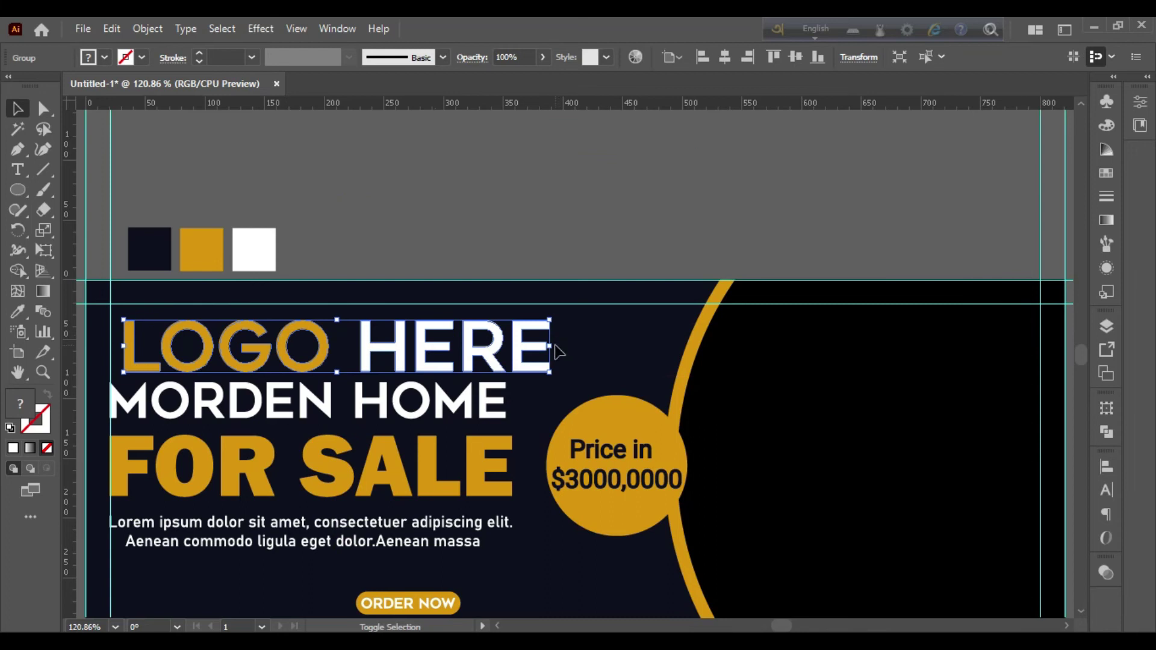
{"action": "mouse_move", "coordinate": [540, 348]}
{"action": "left_mouse_down"}
{"action": "mouse_move", "coordinate": [207, 346]}
{"action": "mouse_move", "coordinate": [324, 374]}
{"action": "mouse_move", "coordinate": [338, 361]}
{"action": "left_mouse_up"}
{"action": "left_click", "coordinate": [305, 227]}
{"action": "left_click", "coordinate": [400, 245]}
{"action": "scroll", "coordinate": [400, 244], "scroll_direction": "down", "scroll_amount": 1}
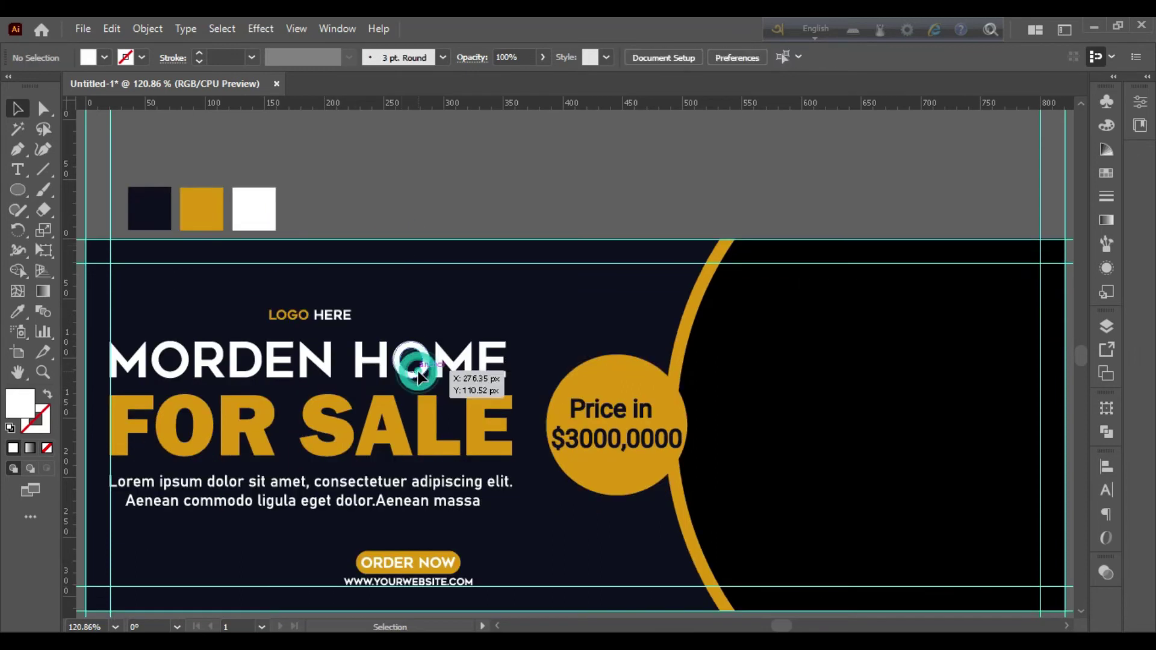
- Nudge the headline and body text up slightly and fine-tune LOGO HERE just above them
{"action": "left_click_drag", "start_coordinate": [420, 376], "coordinate": [420, 360]}
{"action": "left_click", "coordinate": [426, 291]}
{"action": "left_click_drag", "start_coordinate": [366, 314], "coordinate": [367, 310]}
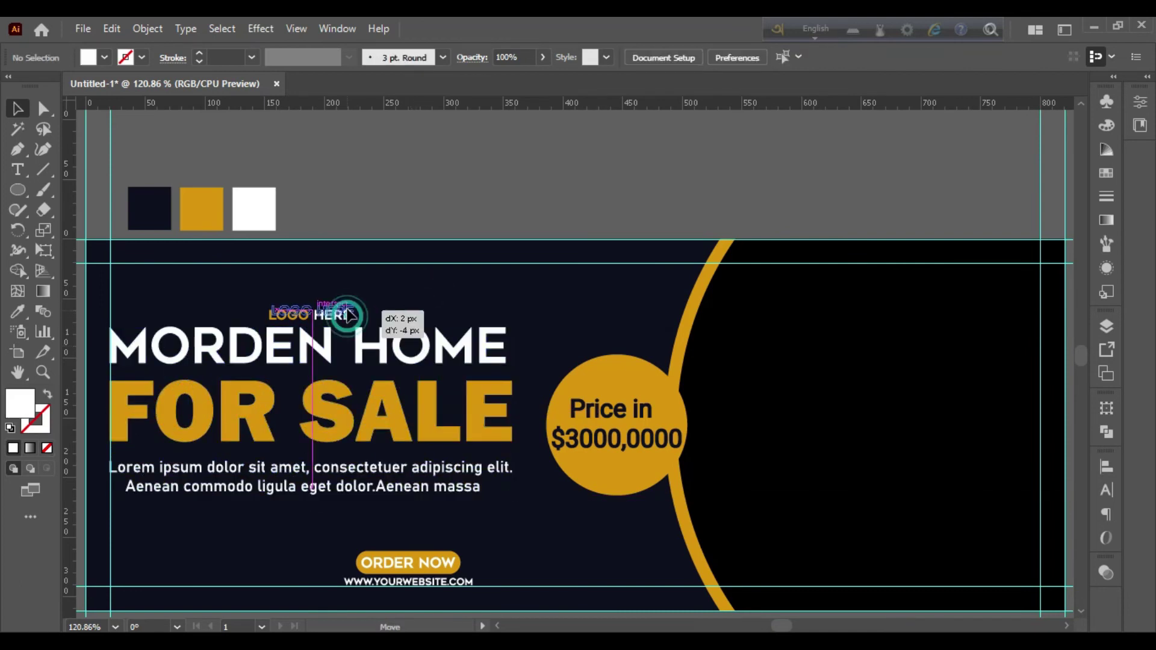
{"action": "left_click", "coordinate": [379, 305]}
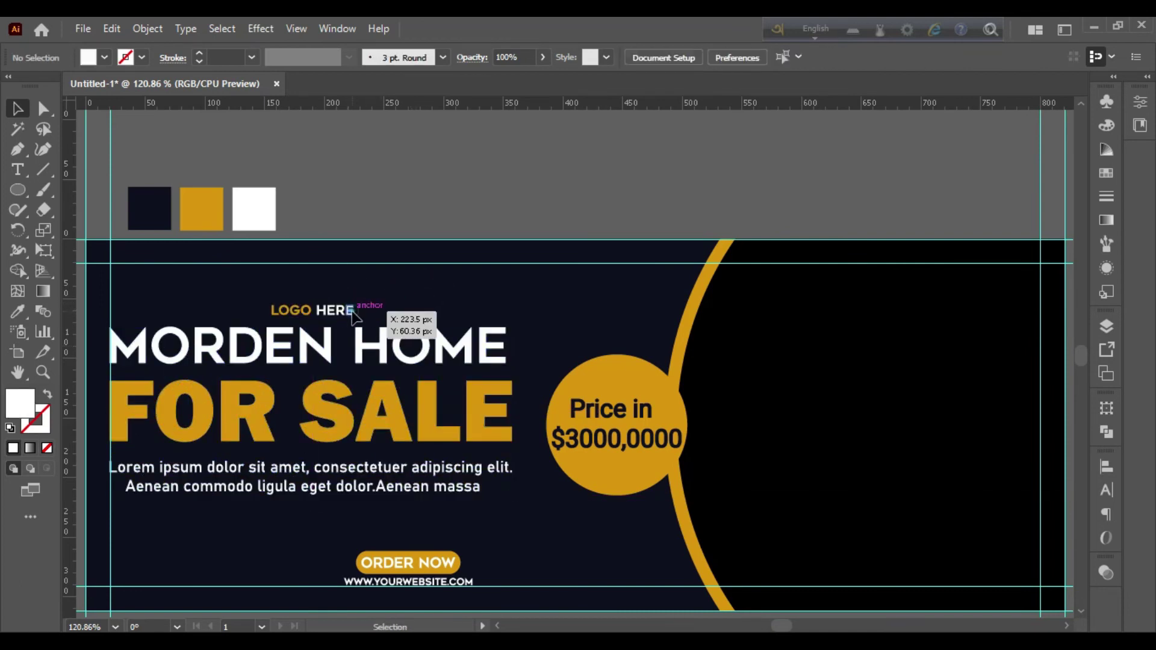
{"action": "left_click", "coordinate": [346, 310]}
{"action": "left_click_drag", "start_coordinate": [350, 313], "coordinate": [350, 311]}
- Enlarge LOGO HERE in small steps, shift it slightly up-right, and select the whole text block
{"action": "left_click", "coordinate": [311, 306]}
{"action": "key", "text": "ctrl+shift+period"}
{"action": "key", "text": "ctrl+shift+period"}
{"action": "key", "text": "ctrl+shift+period"}
{"action": "left_click", "coordinate": [334, 280]}
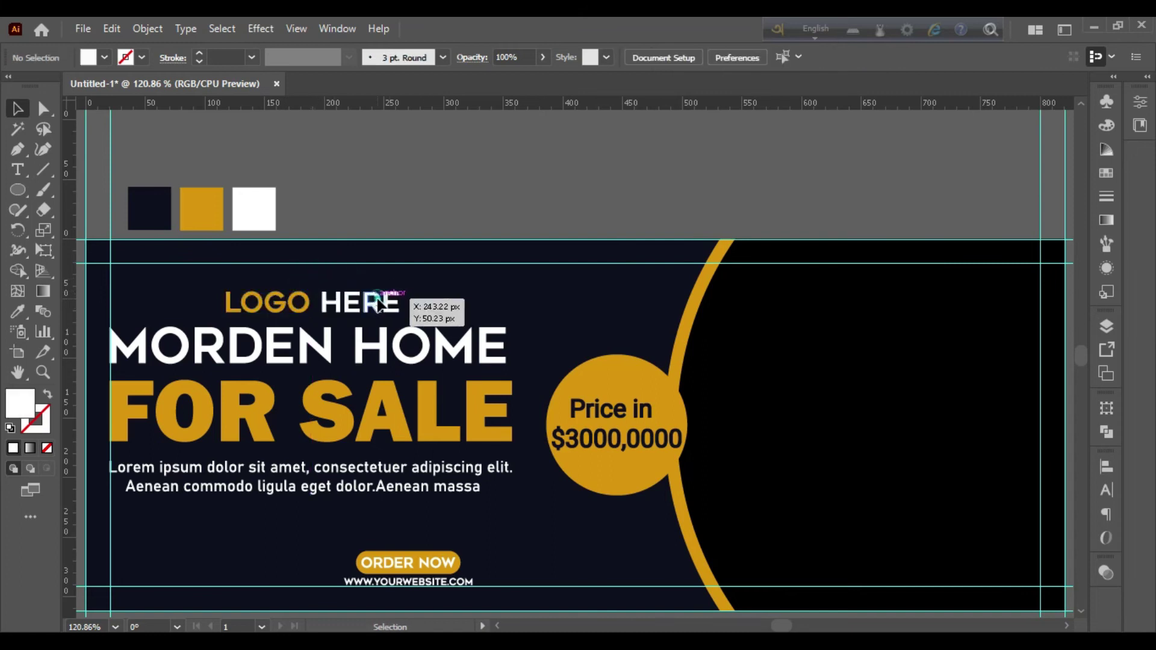
{"action": "left_click_drag", "start_coordinate": [380, 303], "coordinate": [383, 299]}
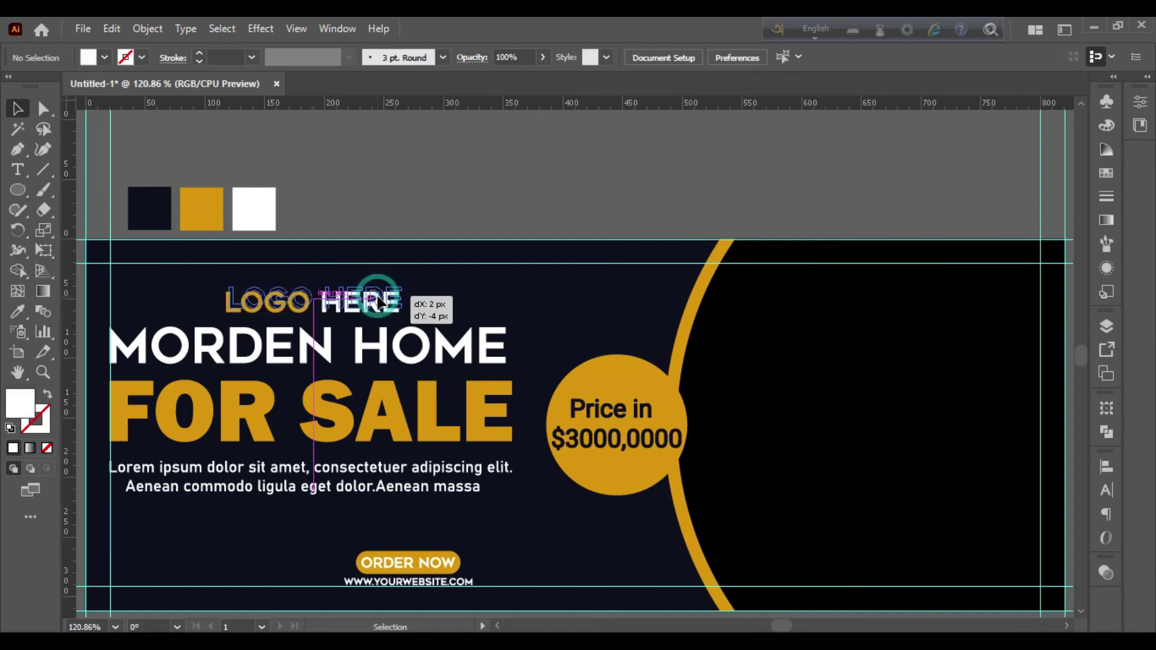
{"action": "left_click", "coordinate": [349, 366]}
- Centre LOGO HERE over the headline, widen the text block slightly and centre it vertically
{"action": "left_click", "coordinate": [1106, 470]}
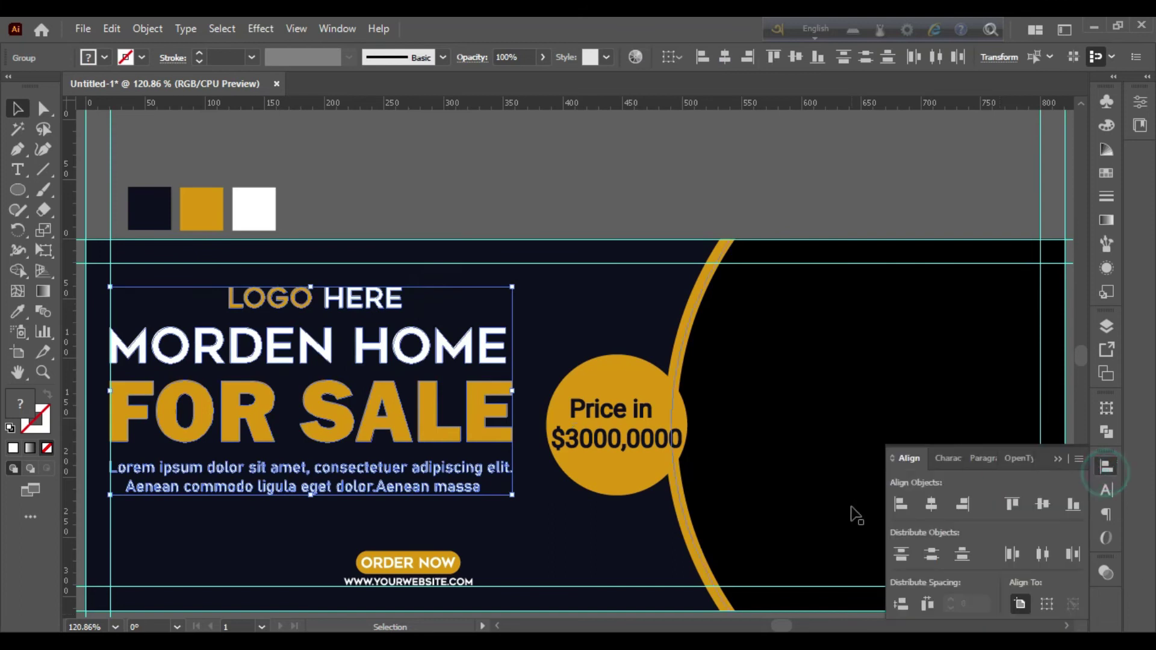
{"action": "left_click", "coordinate": [930, 504]}
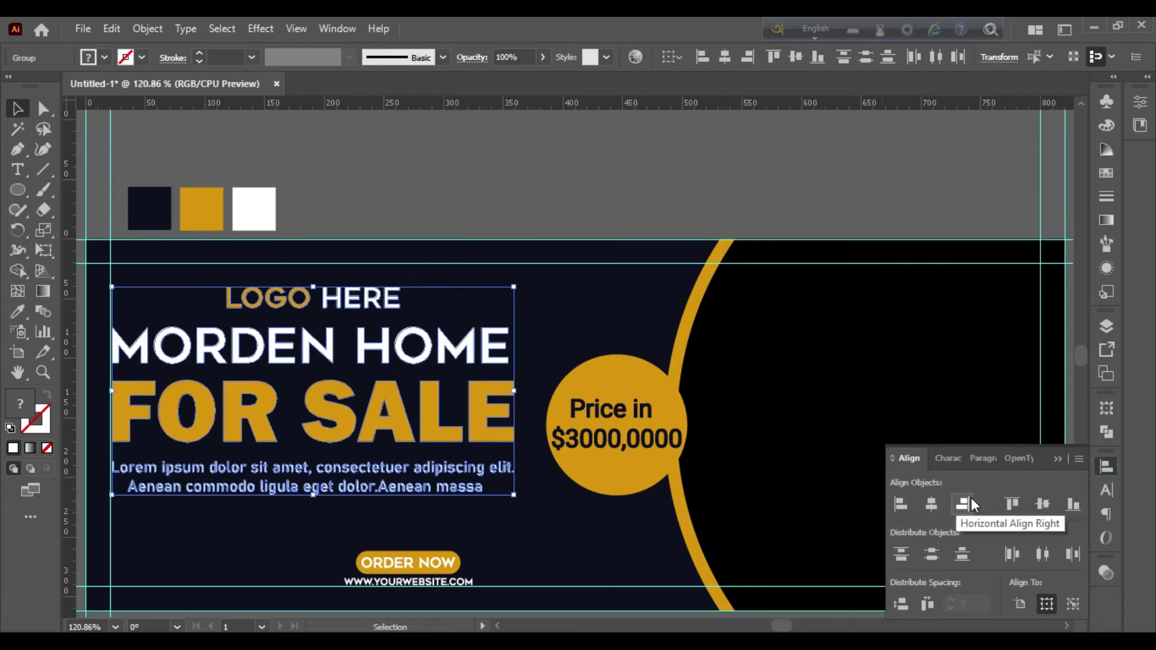
{"action": "left_click_drag", "start_coordinate": [123, 345], "coordinate": [124, 346]}
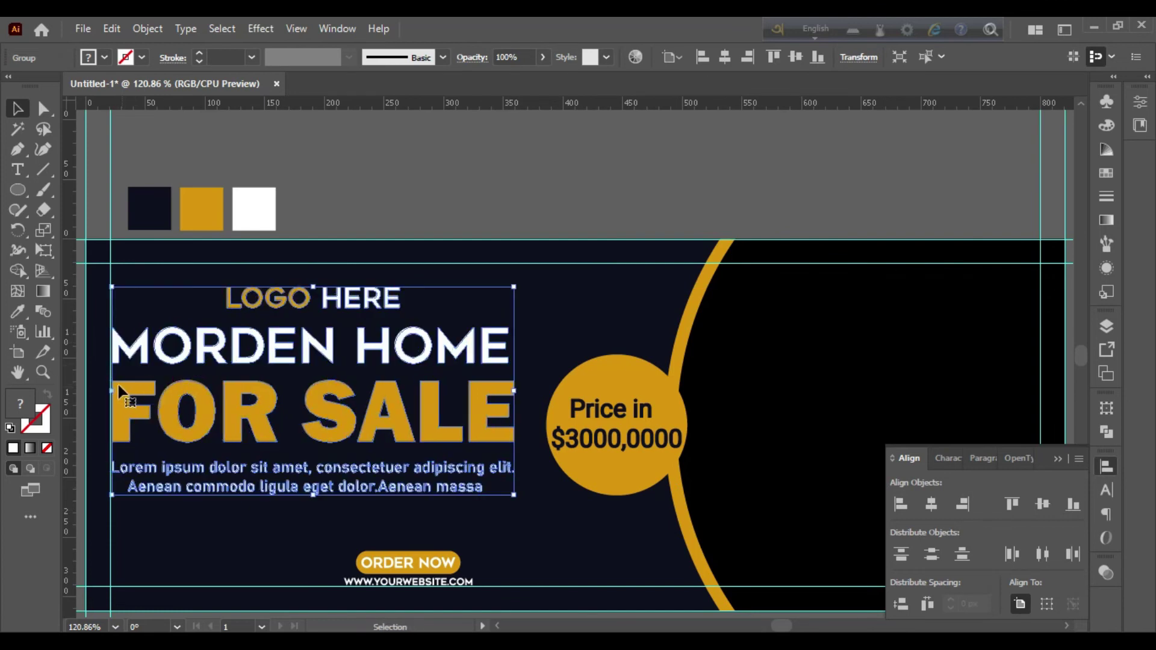
{"action": "left_click_drag", "start_coordinate": [114, 390], "coordinate": [109, 396]}
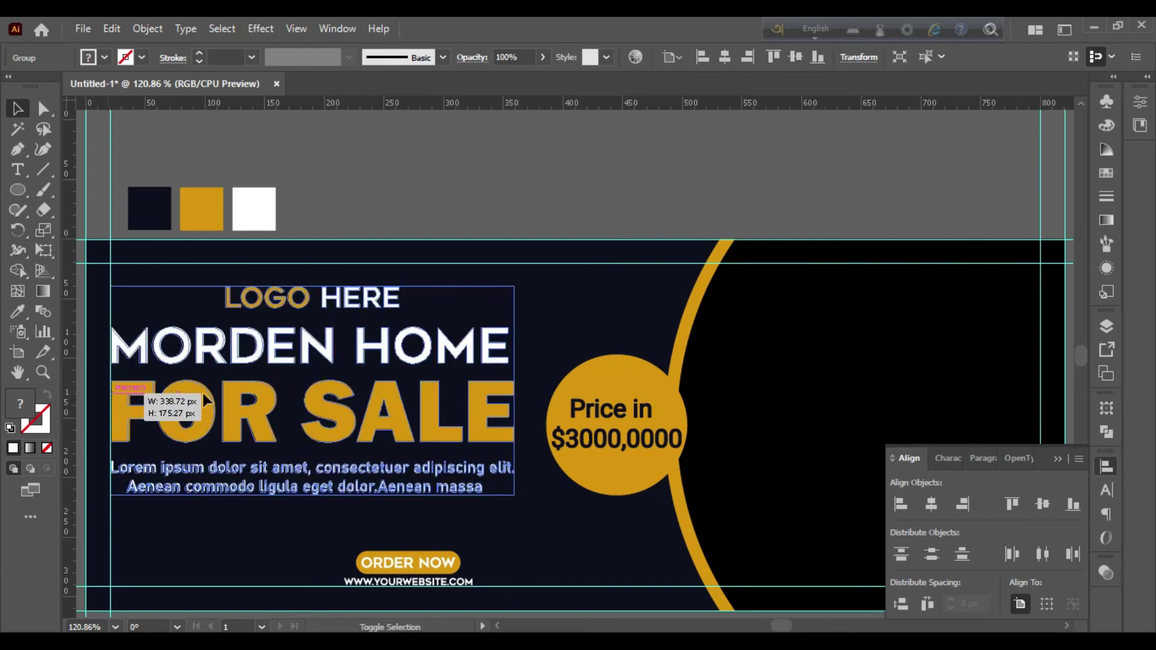
{"action": "left_click_drag", "start_coordinate": [204, 400], "coordinate": [531, 391]}
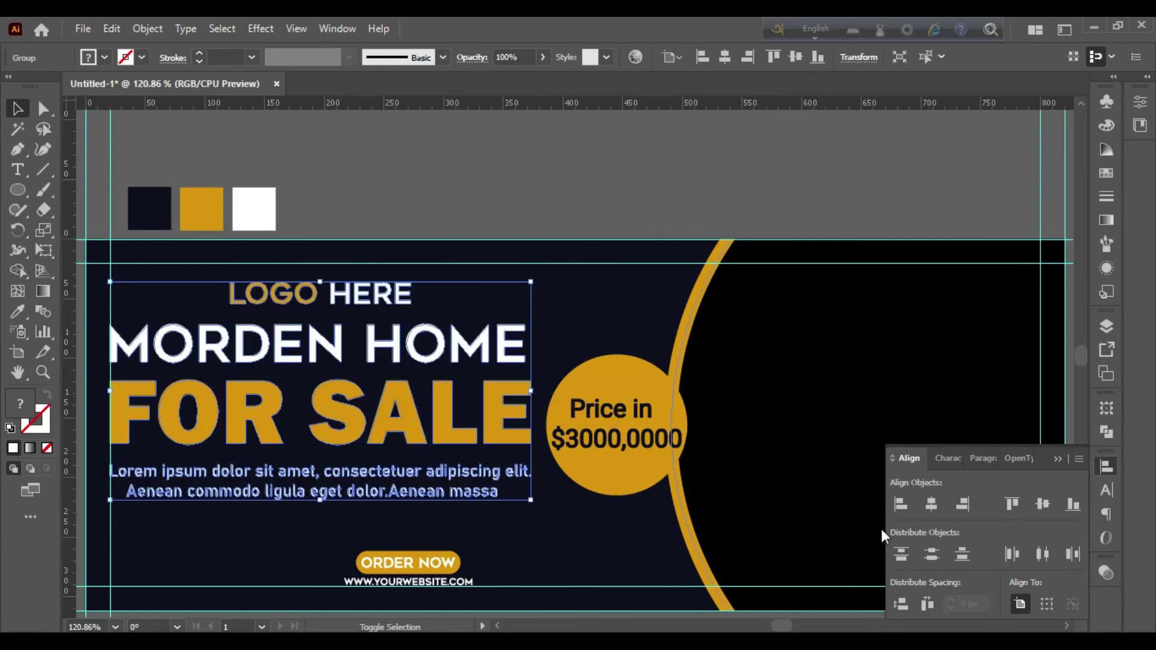
{"action": "left_click", "coordinate": [1047, 505]}
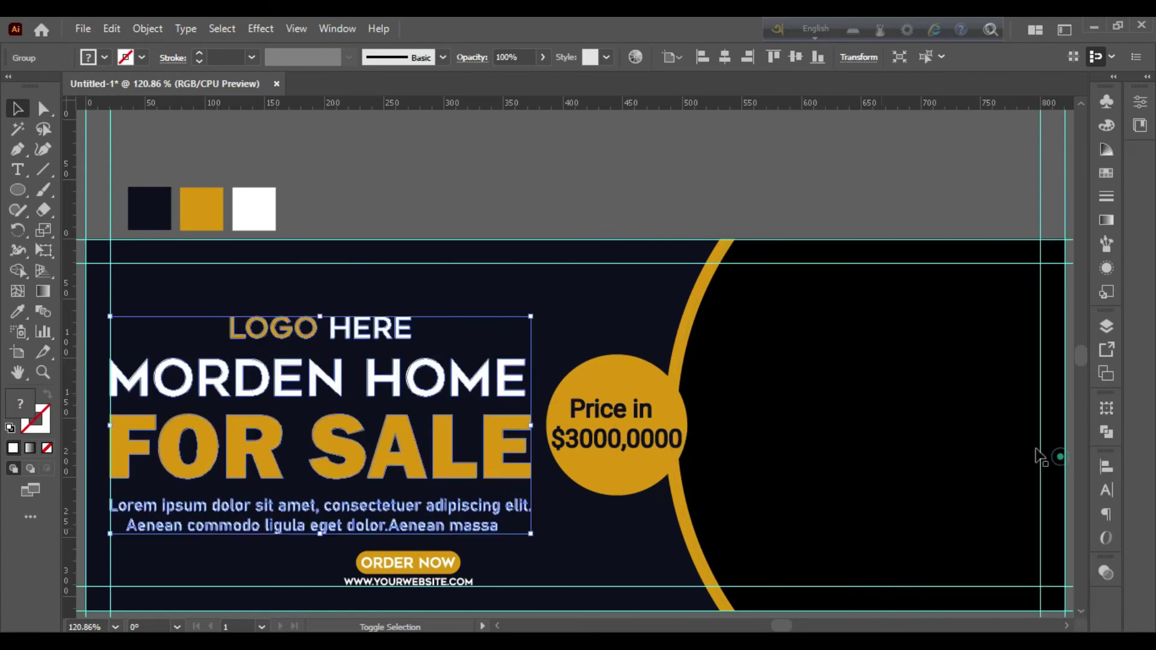
{"action": "left_click", "coordinate": [553, 344]}
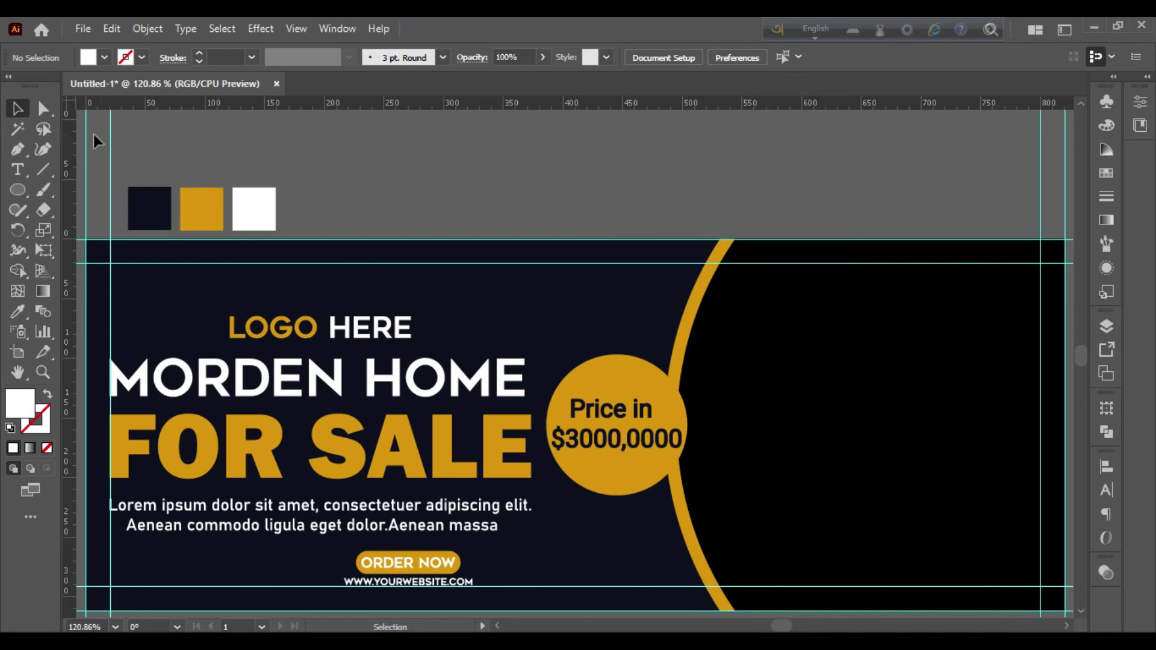
- Add a row of six dot characters above the banner, enlarge to about 185 pt, and outline it
{"action": "left_click", "coordinate": [18, 169]}
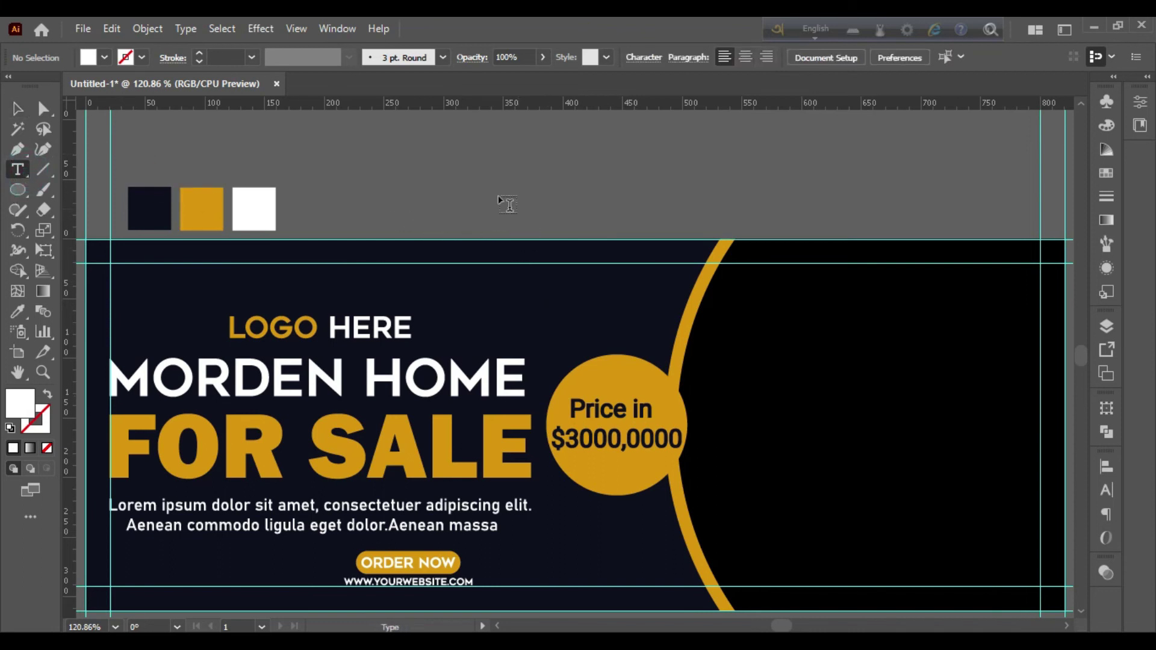
{"action": "left_click", "coordinate": [482, 177]}
{"action": "key", "text": "BackSpace"}
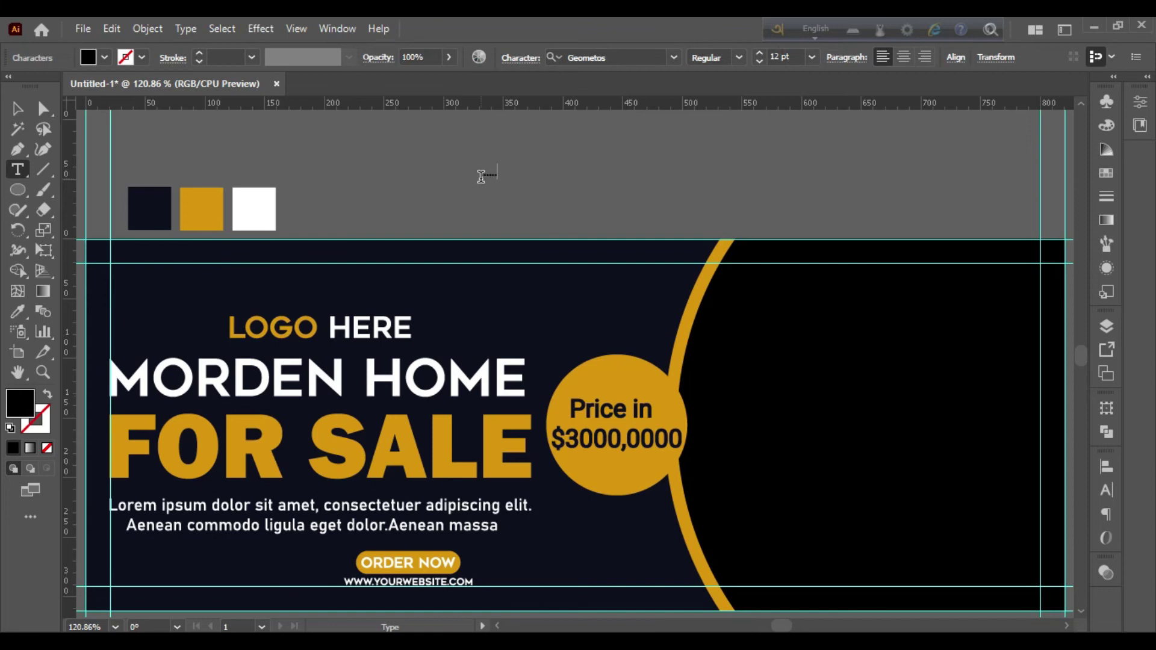
{"action": "left_click", "coordinate": [18, 108]}
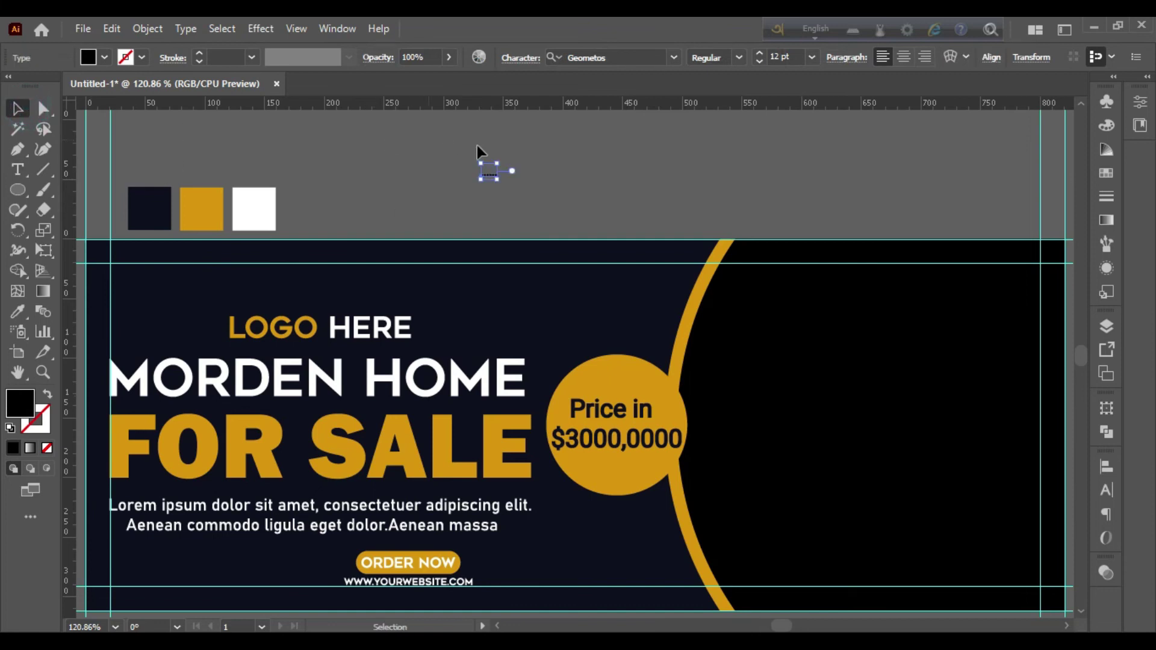
{"action": "left_click_drag", "start_coordinate": [497, 179], "coordinate": [735, 290]}
{"action": "left_click_drag", "start_coordinate": [676, 213], "coordinate": [647, 176]}
{"action": "right_click", "coordinate": [646, 176]}
{"action": "left_click", "coordinate": [714, 315]}
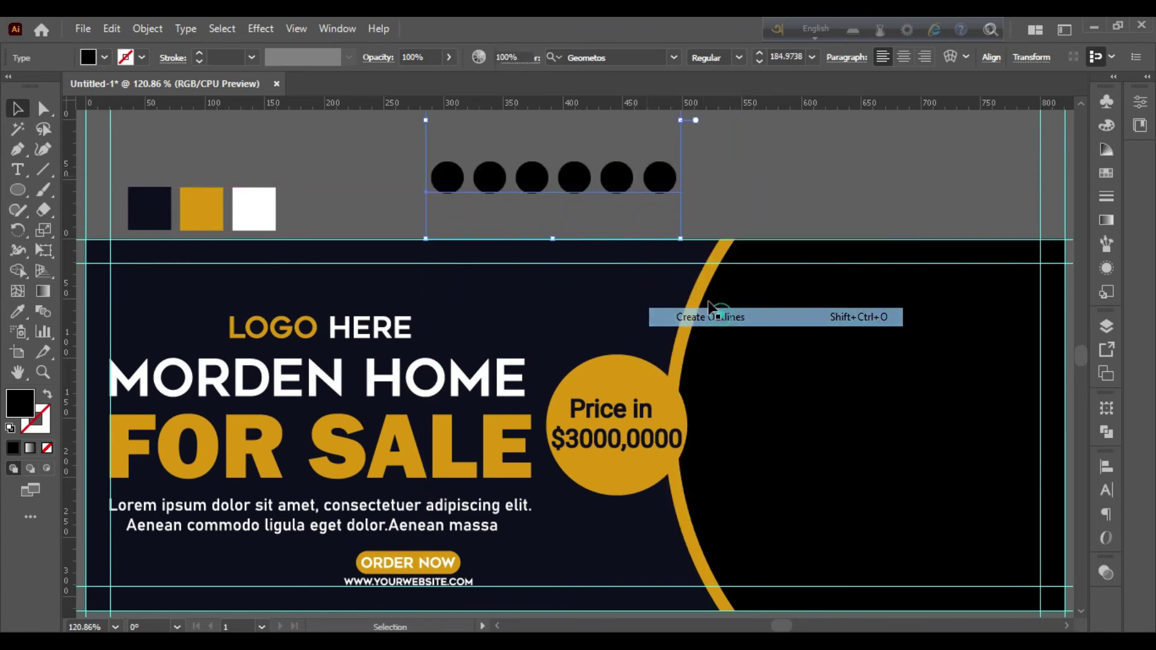
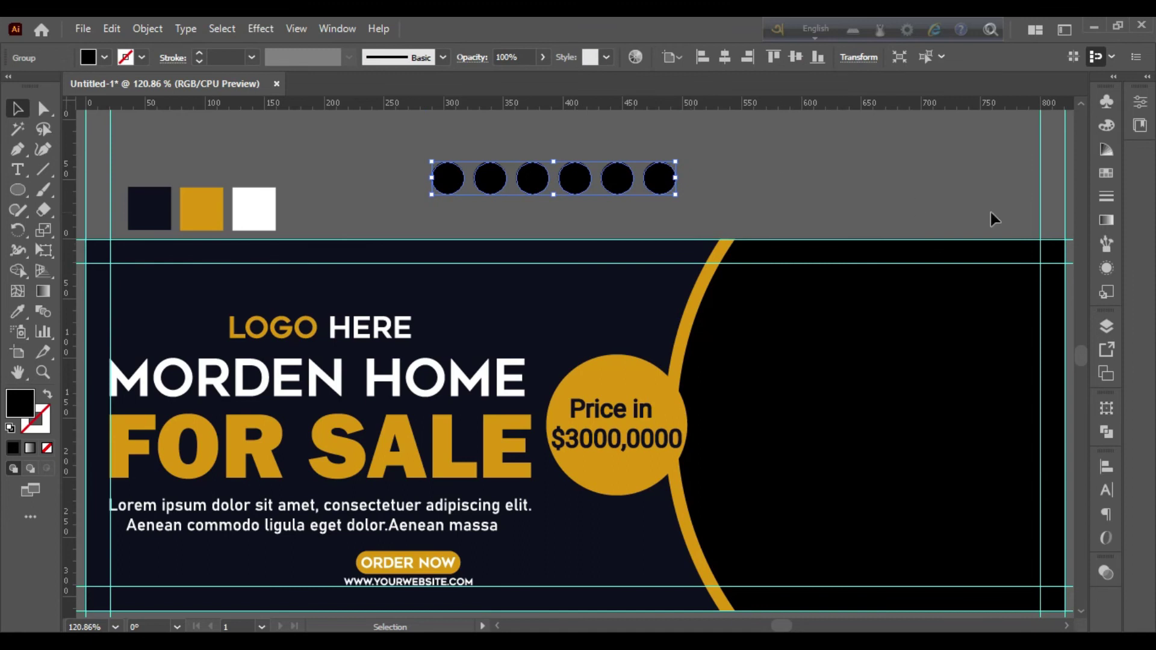
- Fill the six circles with white and apply the Orchid preset gradient
{"action": "left_click", "coordinate": [104, 57]}
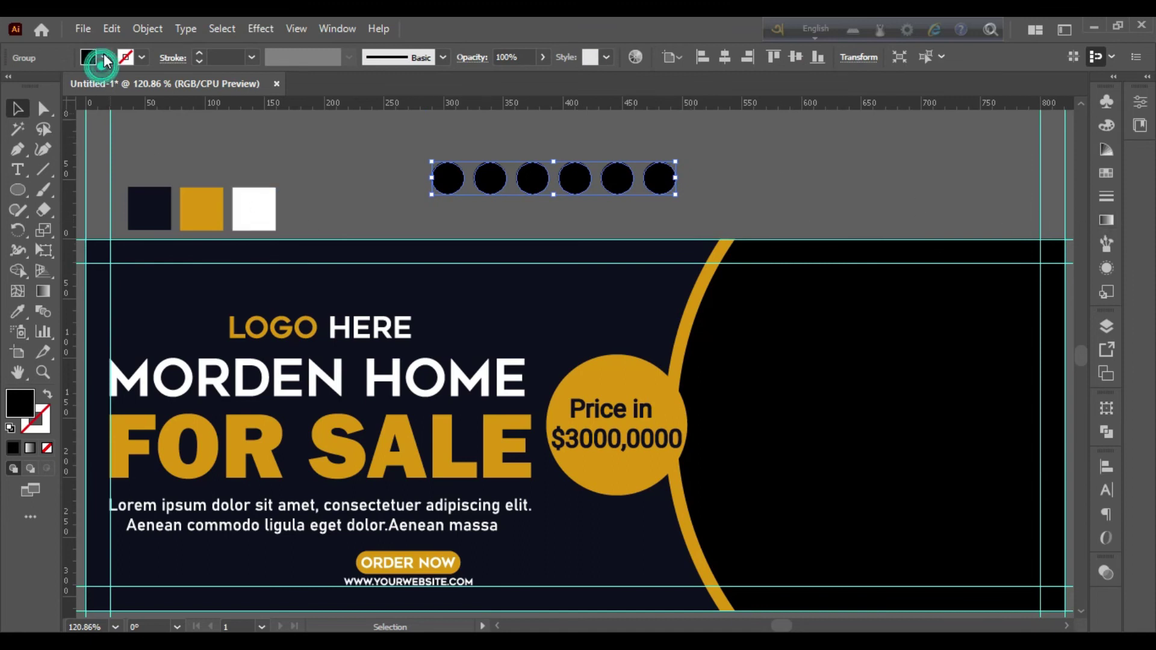
{"action": "left_click", "coordinate": [35, 107]}
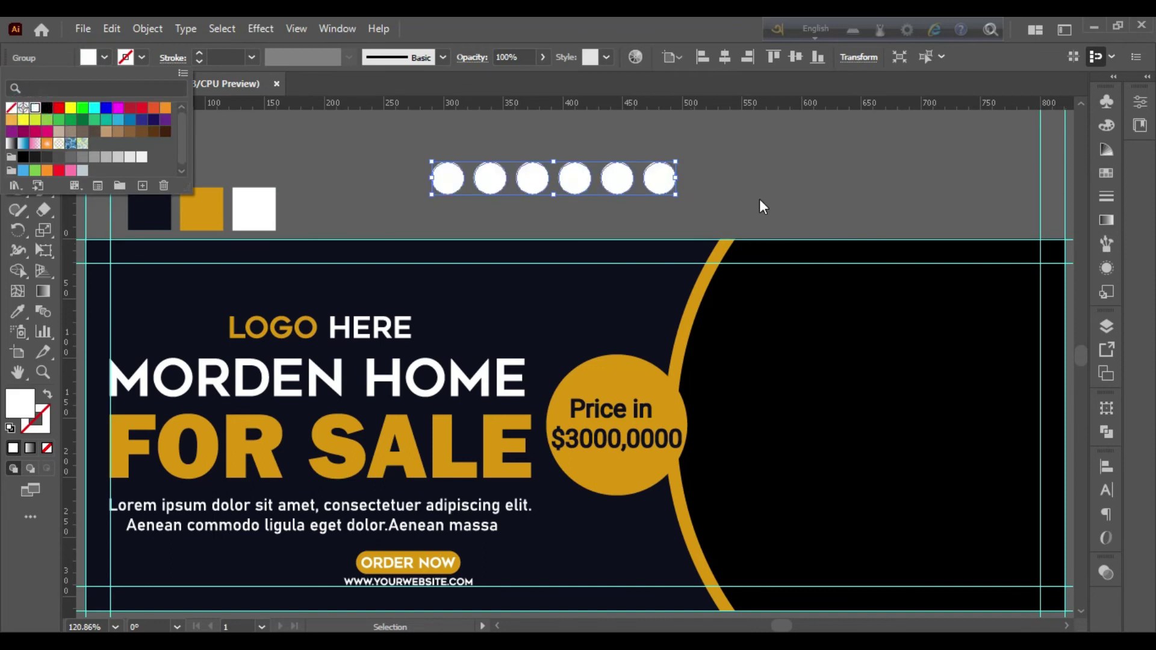
{"action": "left_click", "coordinate": [1106, 220]}
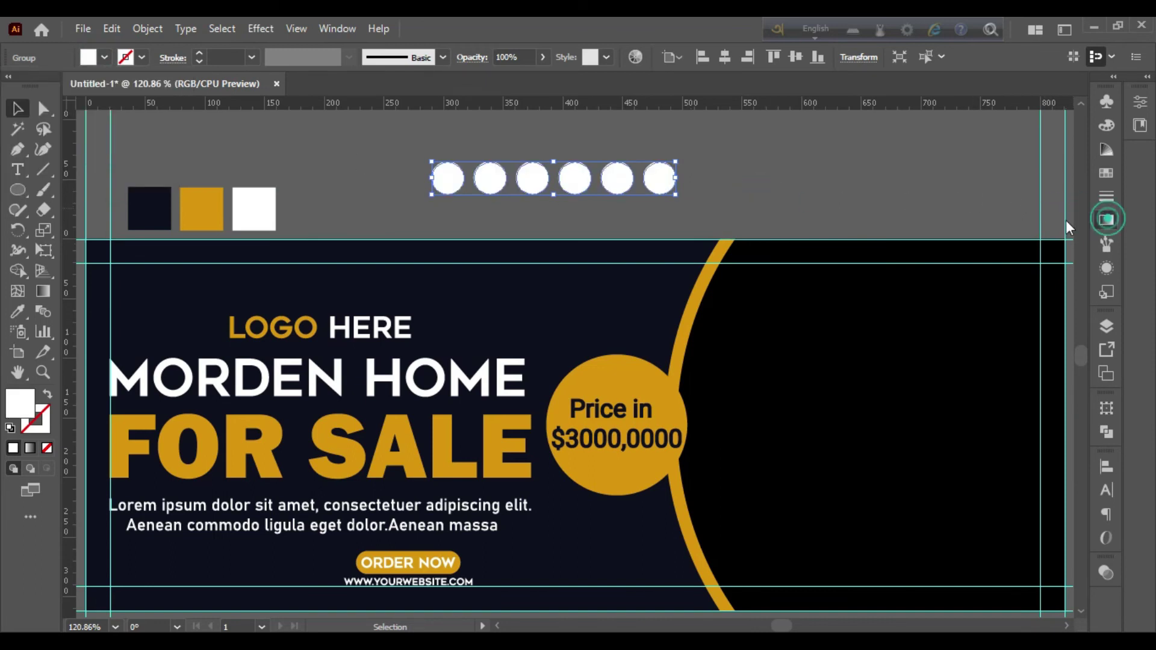
{"action": "left_click", "coordinate": [930, 123]}
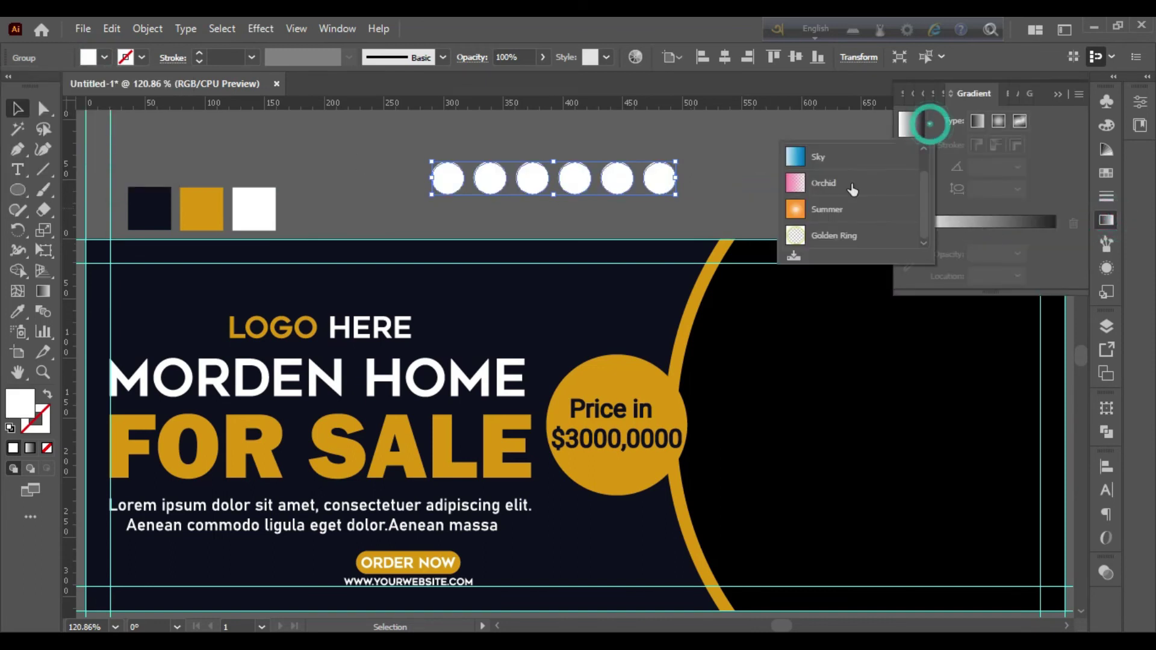
{"action": "left_click", "coordinate": [801, 186]}
- Make both gradient stops white, the right one at 0% opacity, and switch to Radial
{"action": "double_click", "coordinate": [907, 233]}
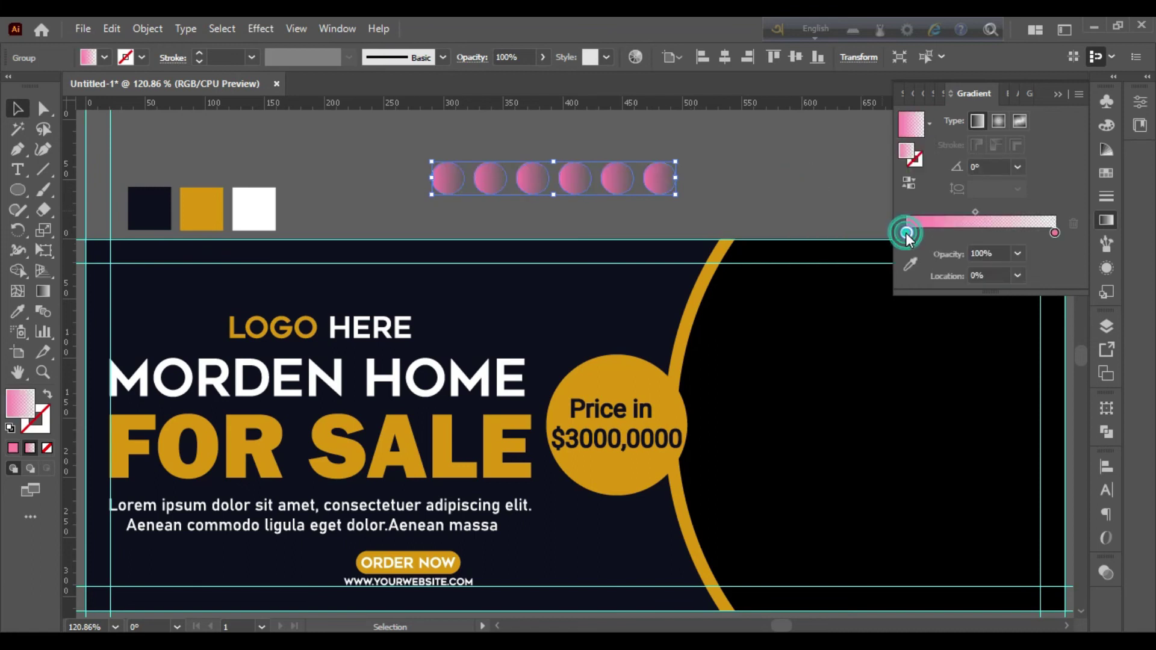
{"action": "left_click", "coordinate": [861, 286]}
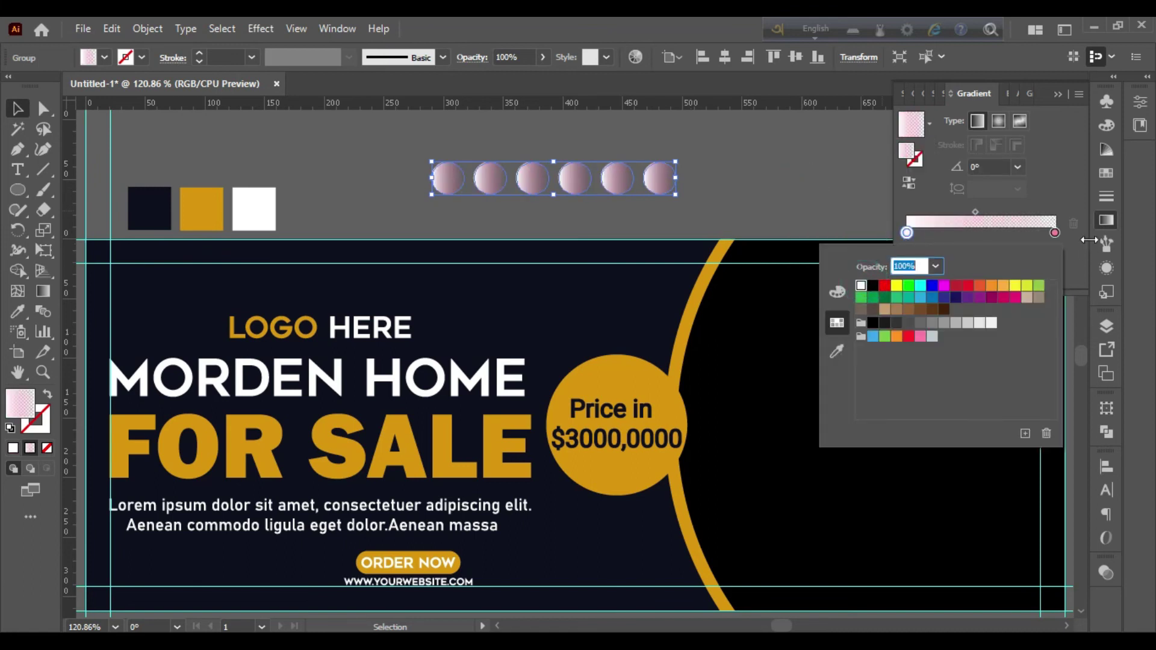
{"action": "left_click", "coordinate": [1055, 233]}
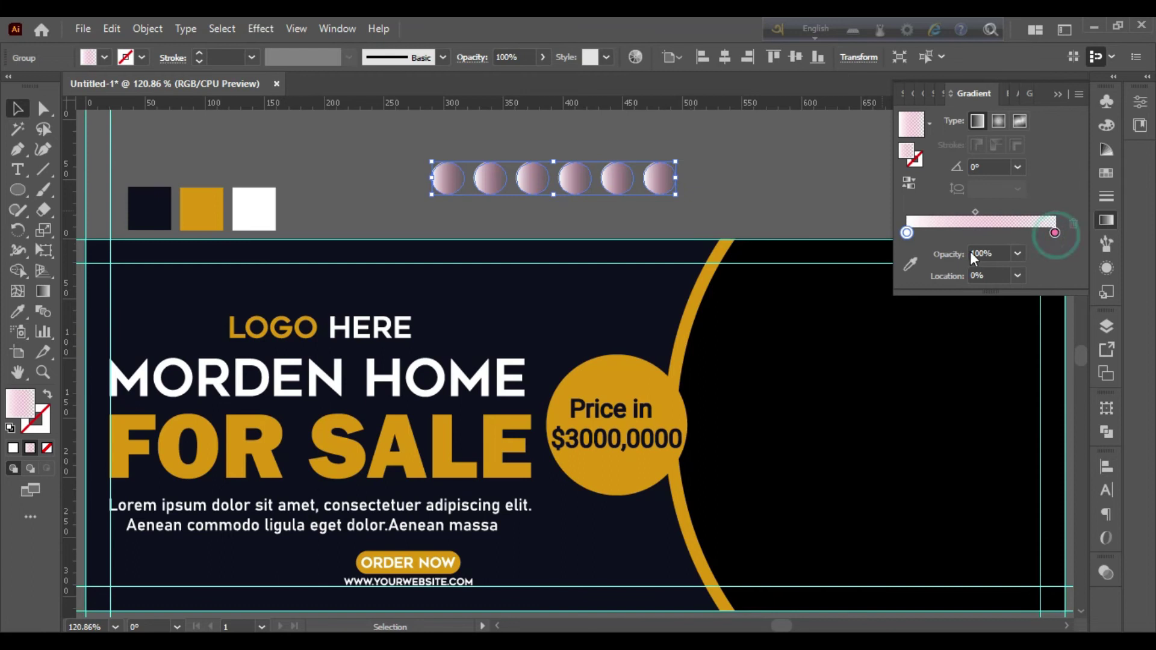
{"action": "double_click", "coordinate": [1056, 233]}
{"action": "left_click", "coordinate": [861, 287]}
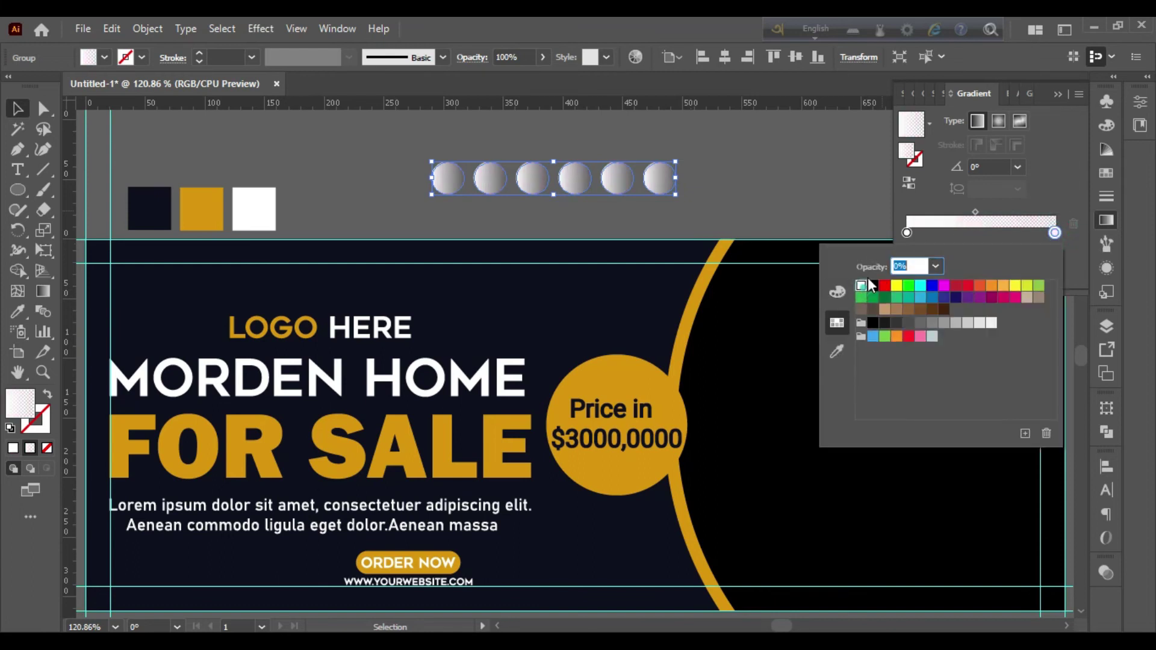
{"action": "left_click", "coordinate": [1000, 121]}
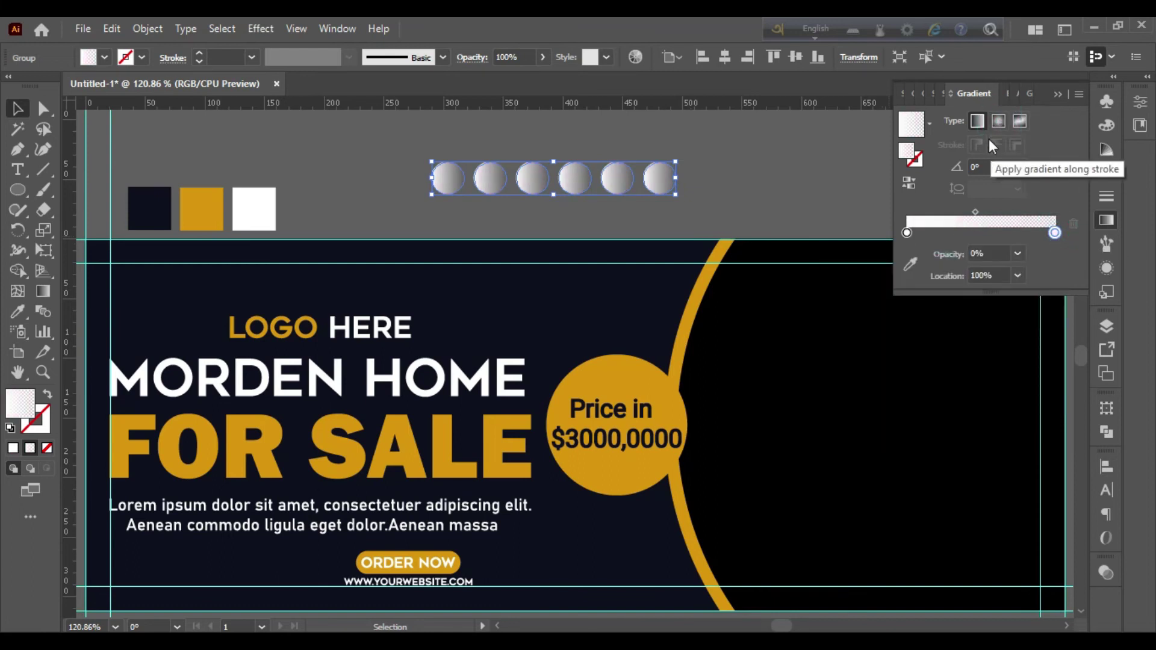
{"action": "left_click", "coordinate": [998, 121]}
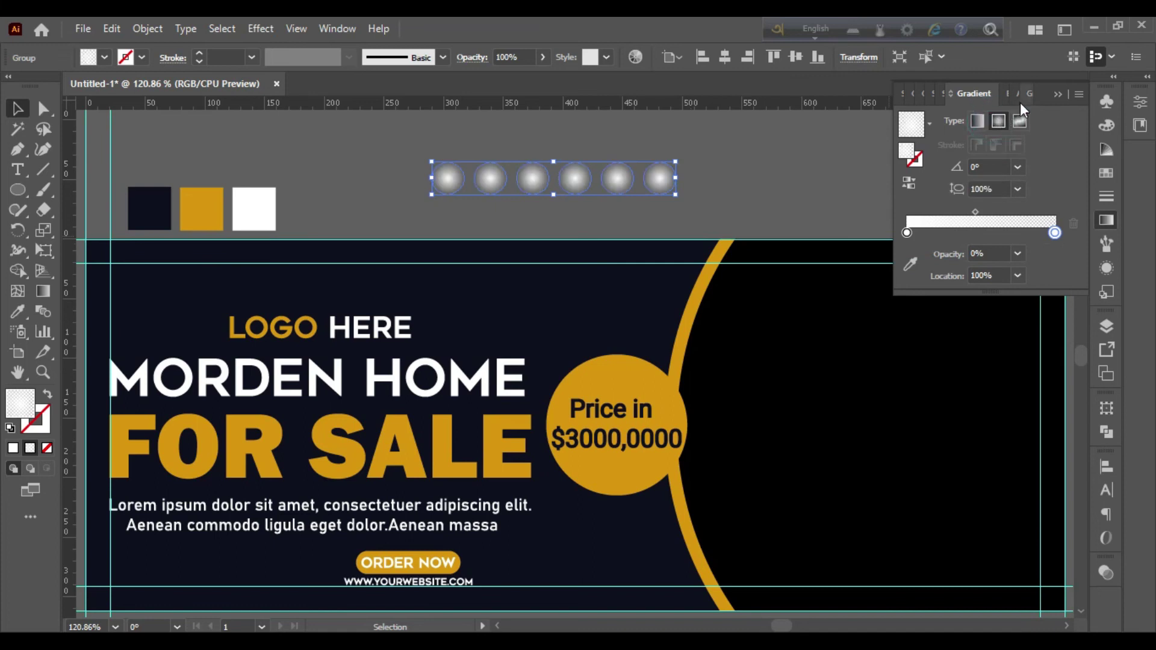
{"action": "left_click", "coordinate": [1058, 95]}
{"action": "left_click", "coordinate": [802, 200]}
{"action": "scroll", "coordinate": [757, 209], "scroll_direction": "up", "scroll_amount": 3}
- Duplicate the row of glowing dots downward twice to make three rows
{"action": "left_click_drag", "start_coordinate": [672, 263], "coordinate": [668, 197]}
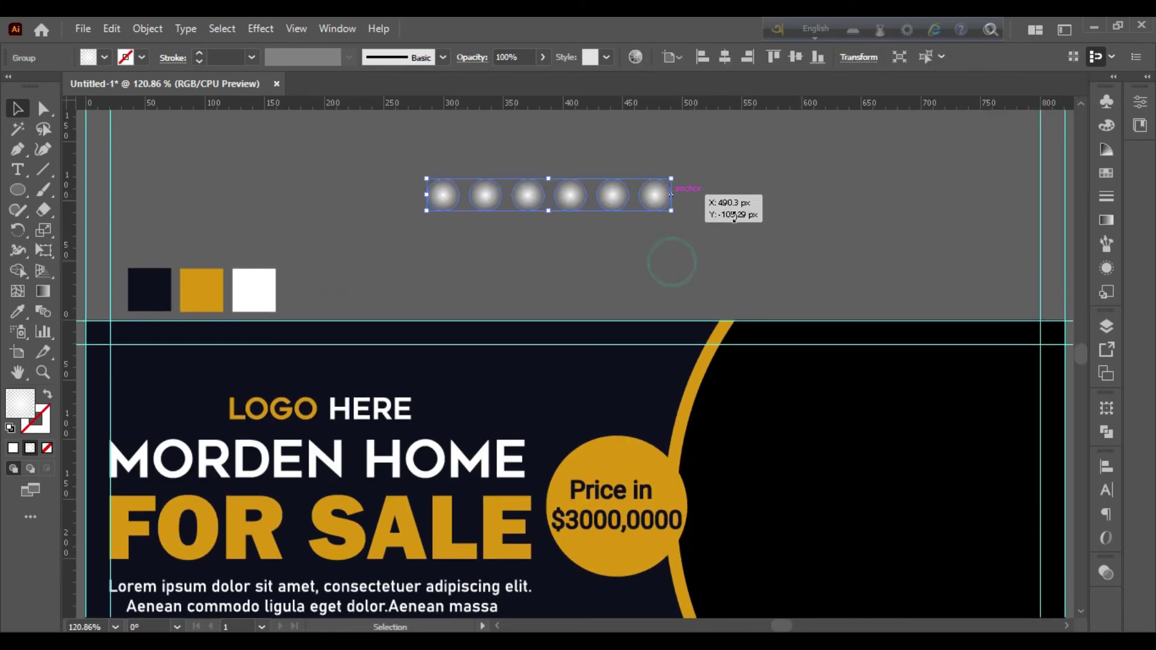
{"action": "left_click", "coordinate": [736, 220]}
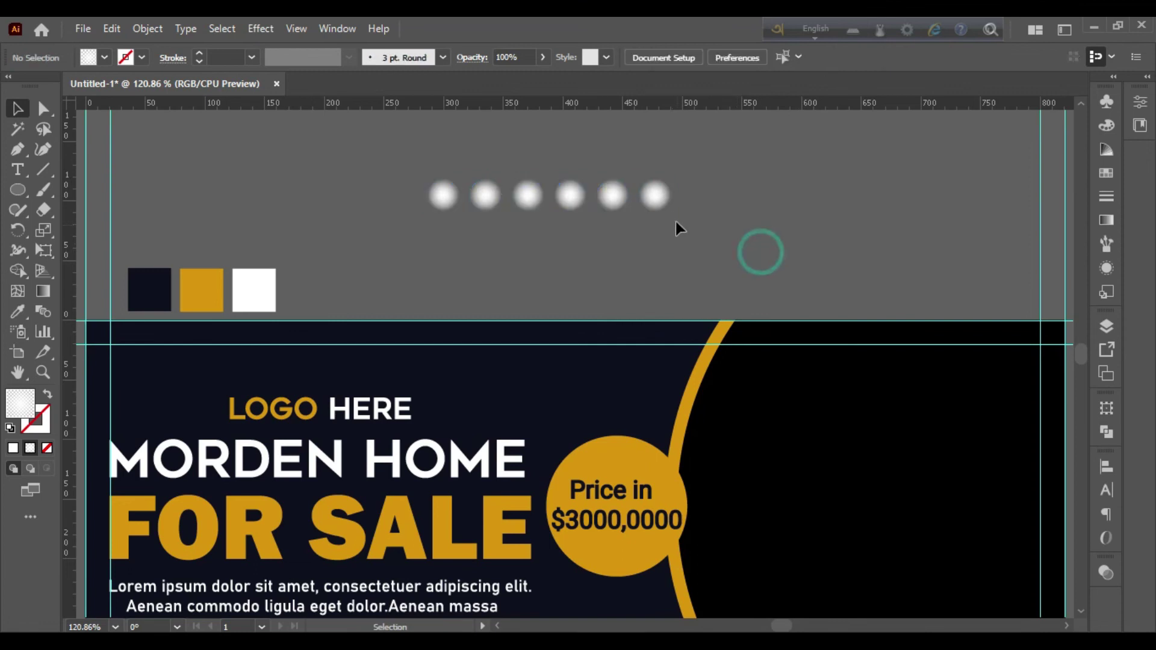
{"action": "left_click_drag", "start_coordinate": [656, 204], "coordinate": [673, 278]}
{"action": "left_click", "coordinate": [722, 234]}
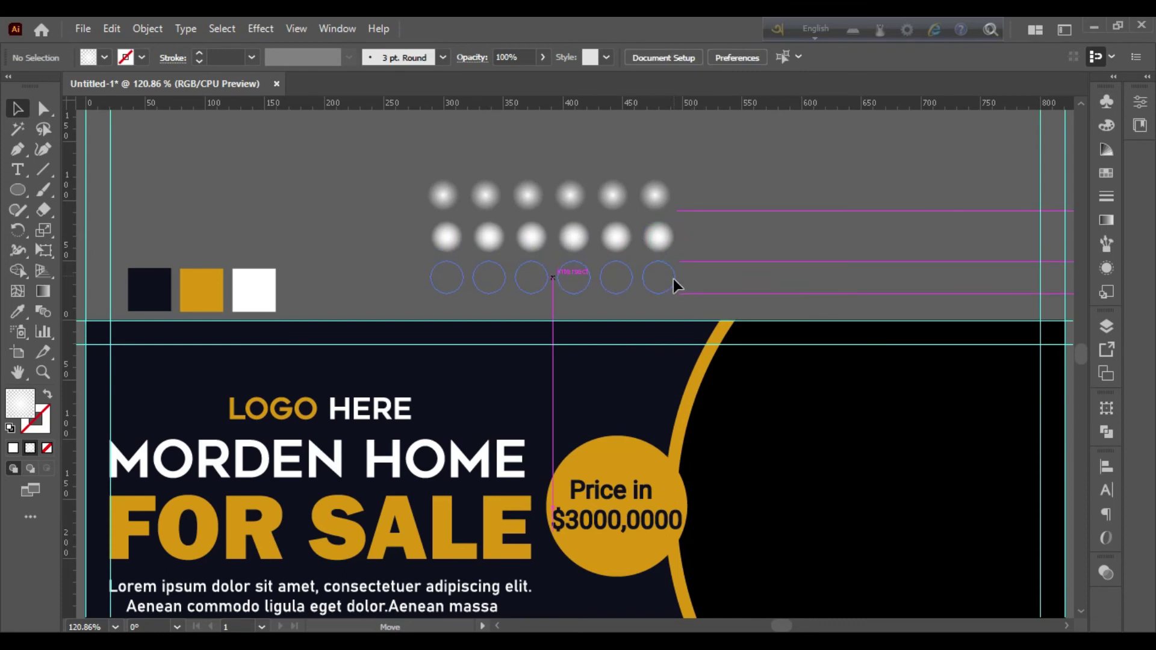
{"action": "left_click_drag", "start_coordinate": [673, 279], "coordinate": [674, 281]}
{"action": "left_click", "coordinate": [718, 250]}
{"action": "left_click", "coordinate": [560, 274]}
- Select all three rows, align them into neat columns and scale the grid down
{"action": "left_click_drag", "start_coordinate": [703, 197], "coordinate": [565, 281]}
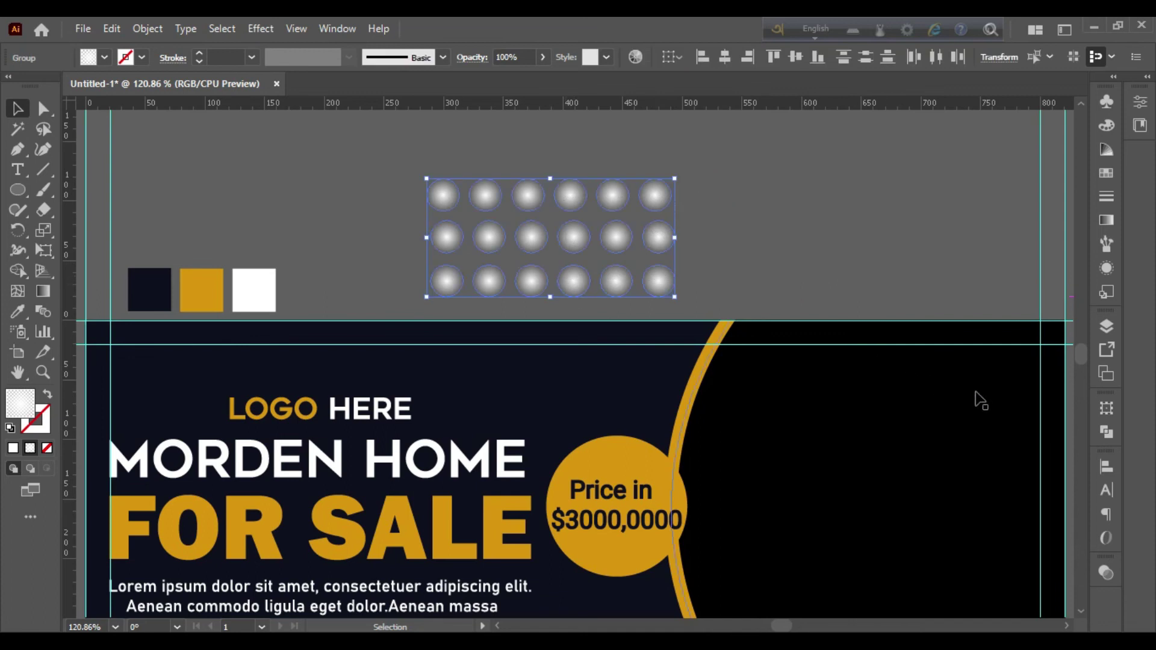
{"action": "left_click", "coordinate": [1106, 465]}
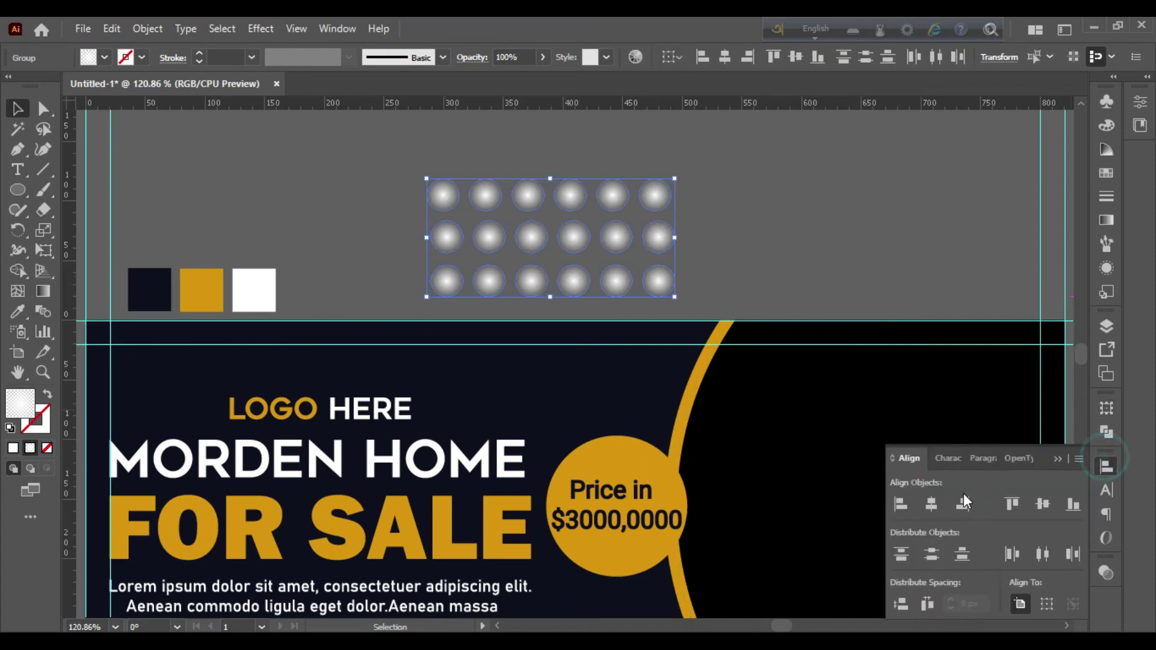
{"action": "left_click", "coordinate": [927, 511]}
{"action": "left_click", "coordinate": [1058, 458]}
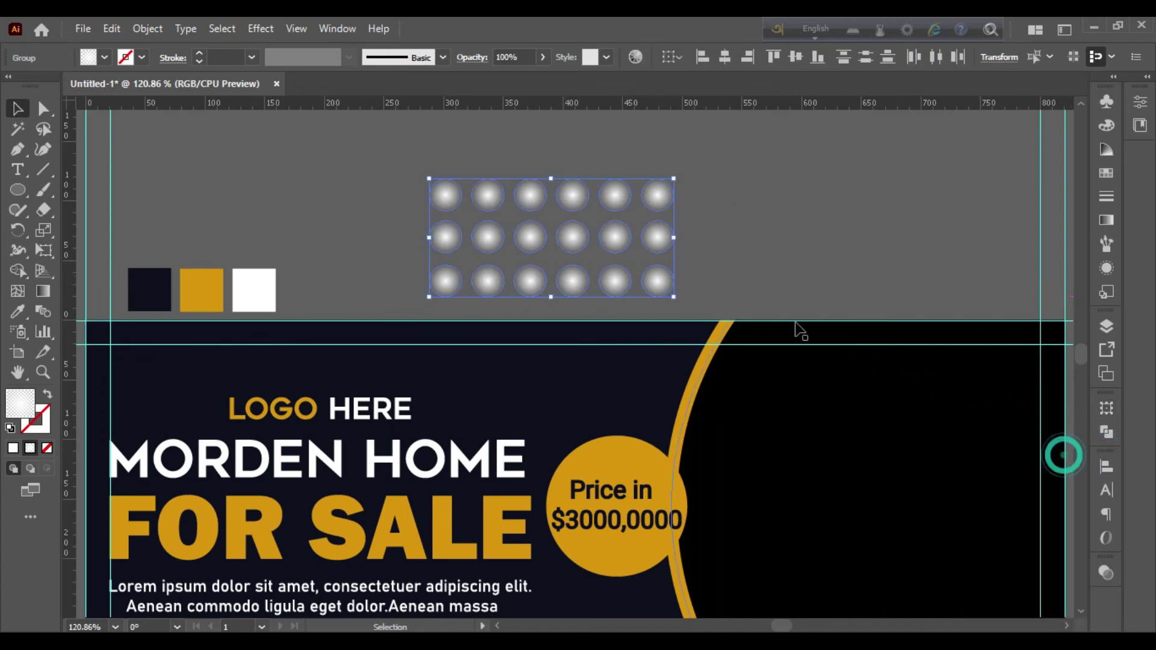
{"action": "left_click_drag", "start_coordinate": [673, 240], "coordinate": [482, 240]}
- Move the dot grid onto the banner beside the curve and place a copy near ORDER NOW
{"action": "left_click", "coordinate": [530, 254]}
{"action": "scroll", "coordinate": [538, 263], "scroll_direction": "down", "scroll_amount": 2}
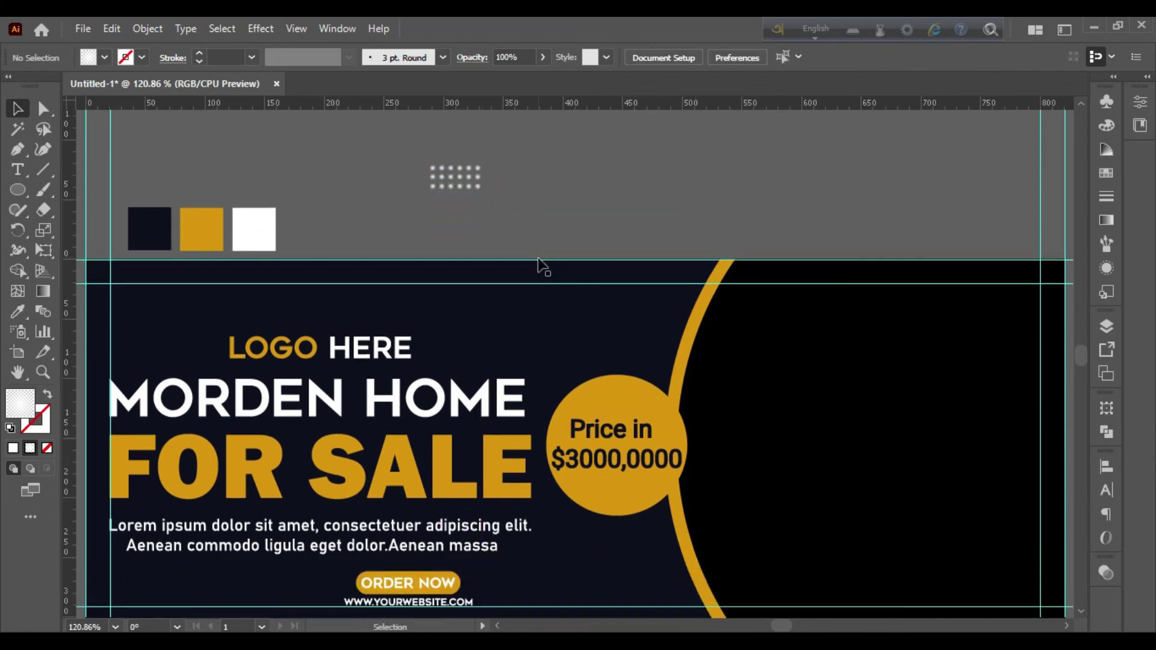
{"action": "mouse_move", "coordinate": [477, 187]}
{"action": "left_mouse_down"}
{"action": "mouse_move", "coordinate": [636, 319]}
{"action": "mouse_move", "coordinate": [676, 314]}
{"action": "left_mouse_up"}
{"action": "scroll", "coordinate": [542, 325], "scroll_direction": "down", "scroll_amount": 3}
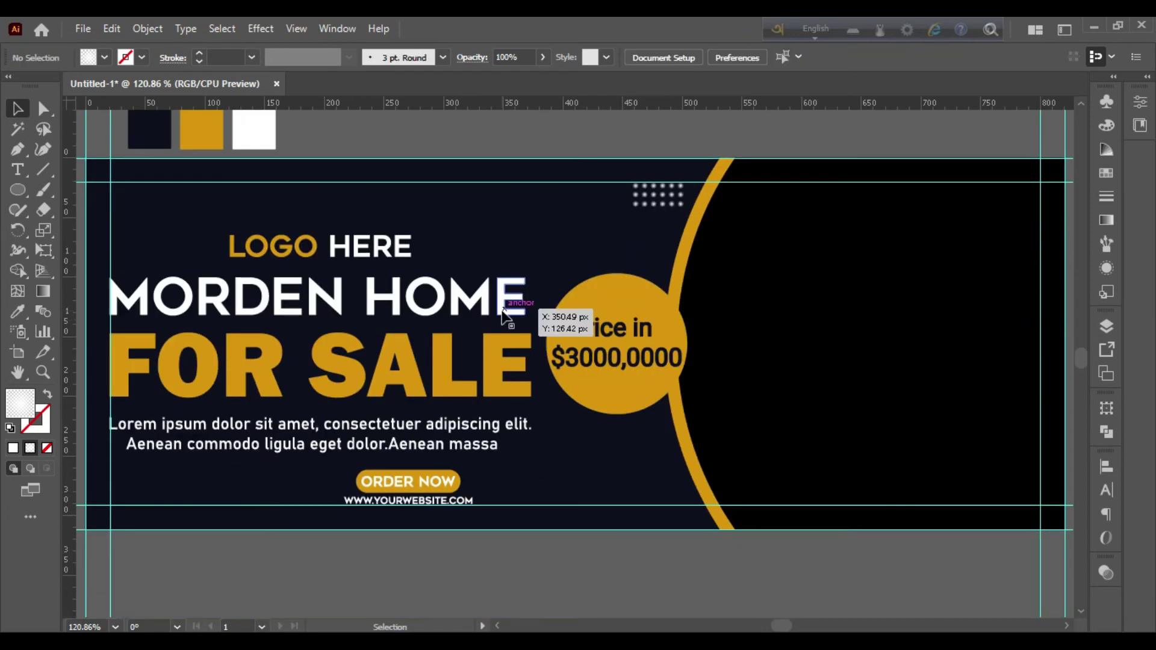
{"action": "left_click", "coordinate": [637, 203]}
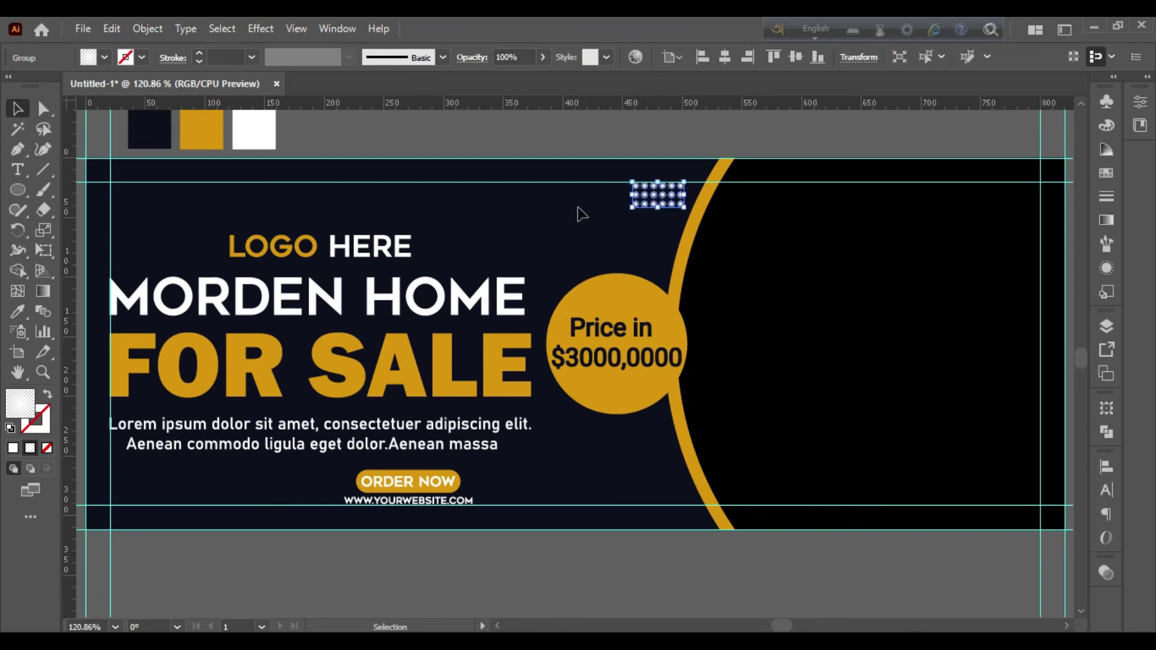
{"action": "left_click", "coordinate": [578, 211]}
{"action": "mouse_move", "coordinate": [684, 206]}
{"action": "left_mouse_down"}
{"action": "mouse_move", "coordinate": [658, 497]}
{"action": "mouse_move", "coordinate": [683, 504]}
{"action": "left_mouse_up"}
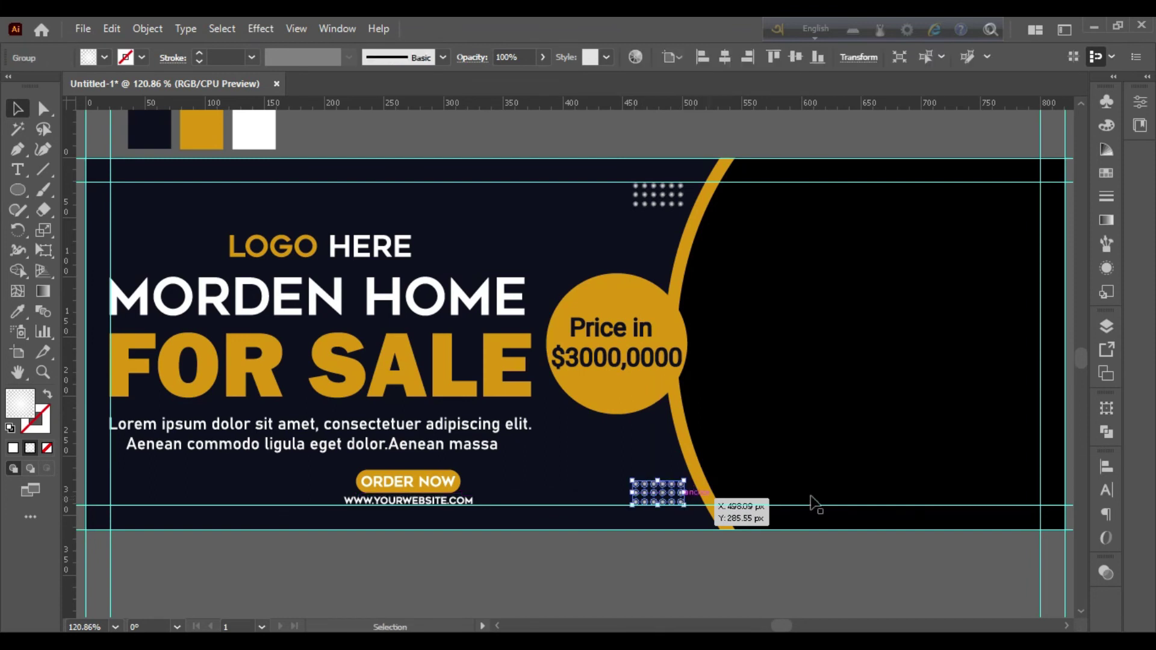
- Tighten each grid's glow by moving its gradient midpoint to roughly 30–41%
{"action": "left_click", "coordinate": [1108, 219]}
{"action": "left_click_drag", "start_coordinate": [976, 212], "coordinate": [951, 212]}
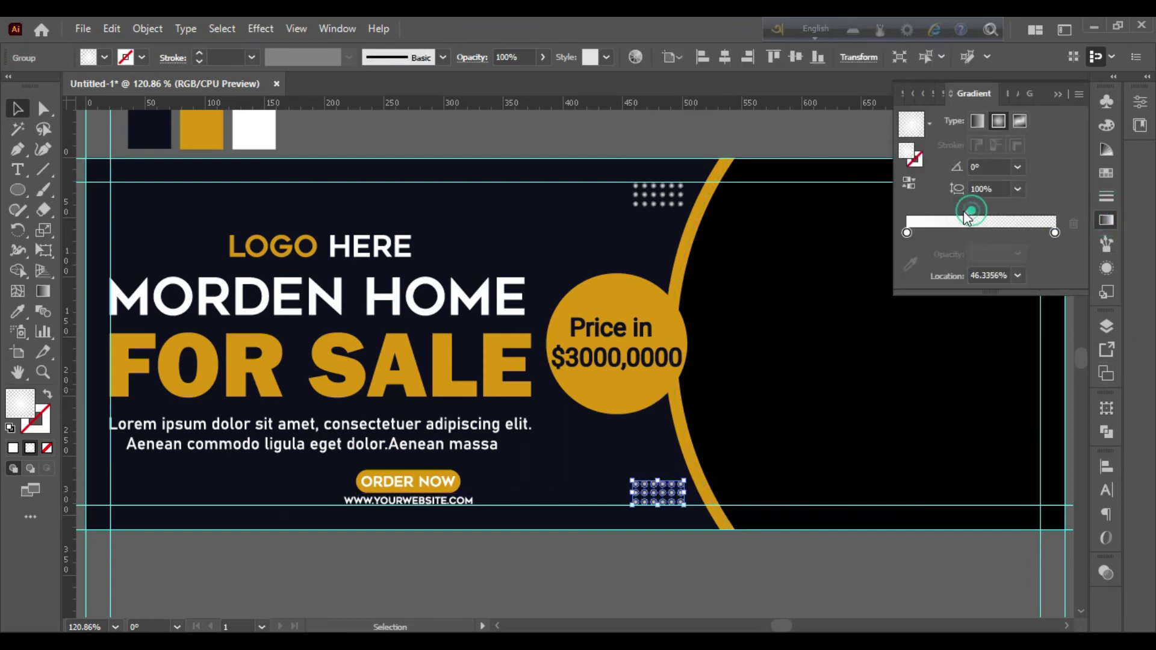
{"action": "left_click", "coordinate": [566, 257]}
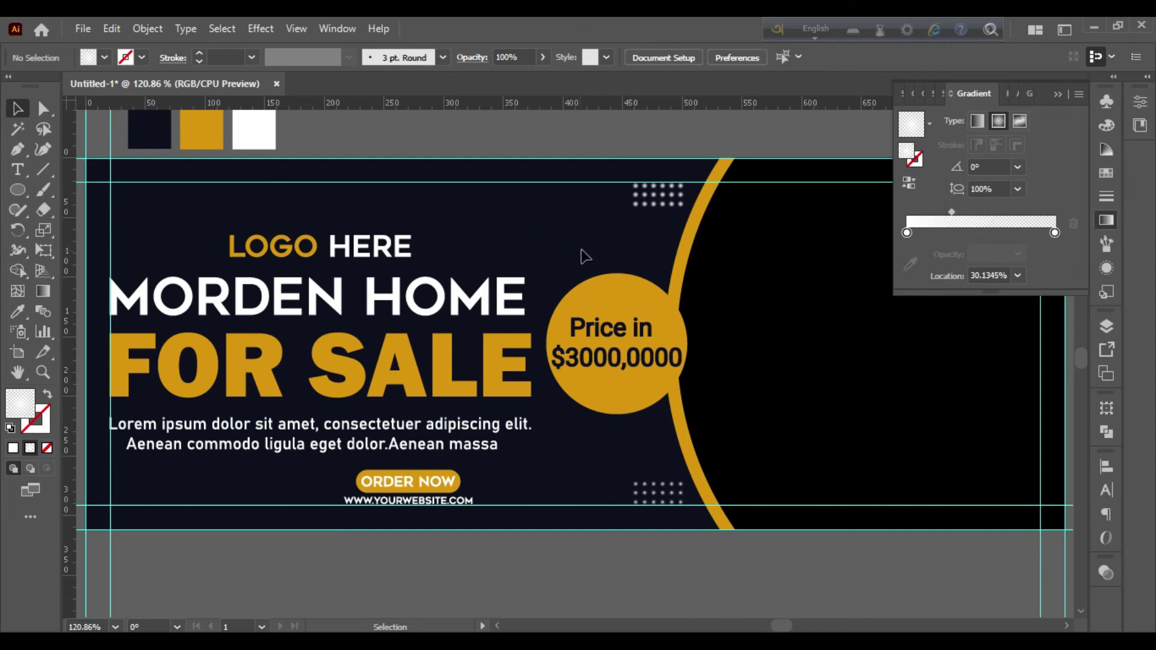
{"action": "left_click", "coordinate": [666, 199]}
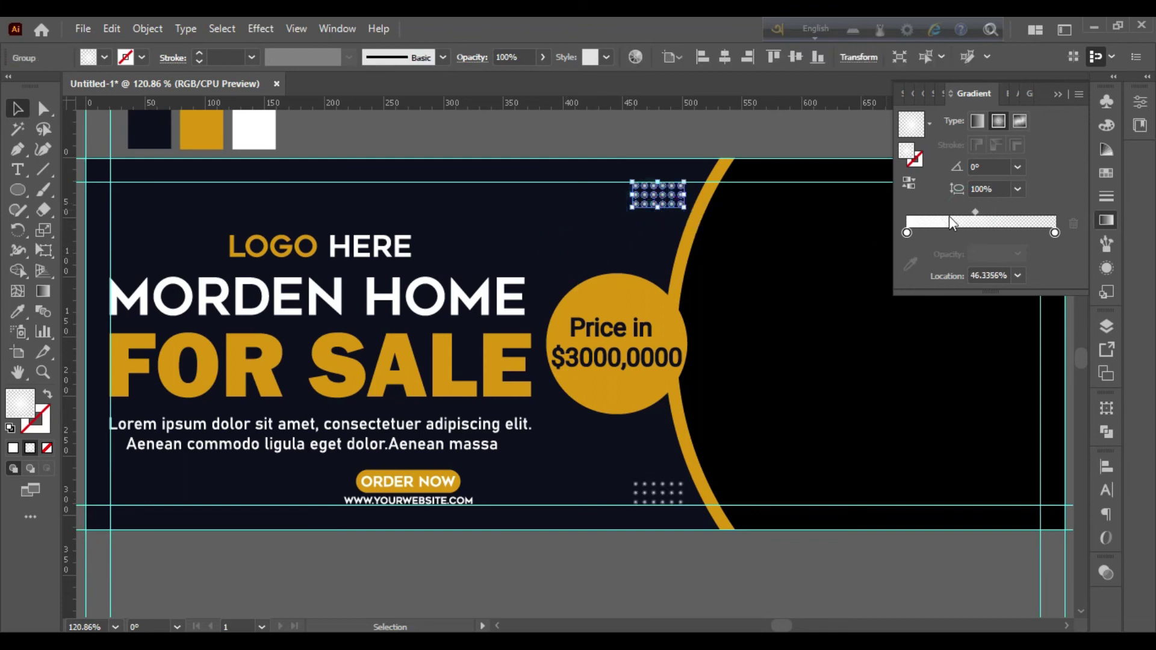
{"action": "left_click_drag", "start_coordinate": [976, 213], "coordinate": [970, 213]}
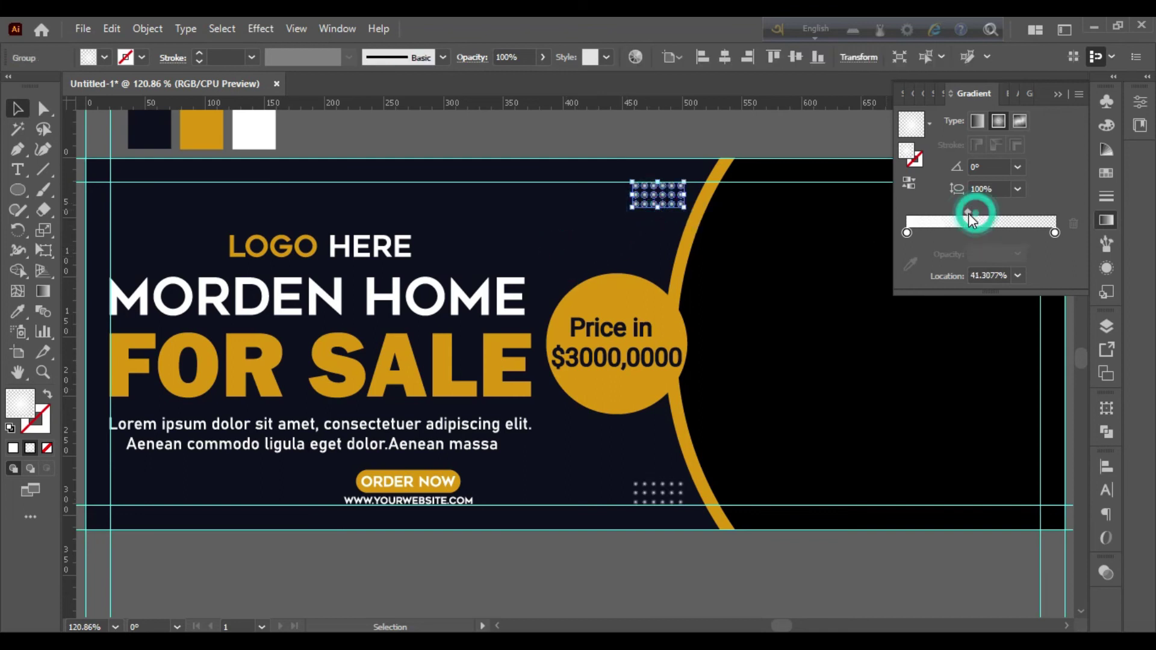
{"action": "left_click", "coordinate": [611, 239]}
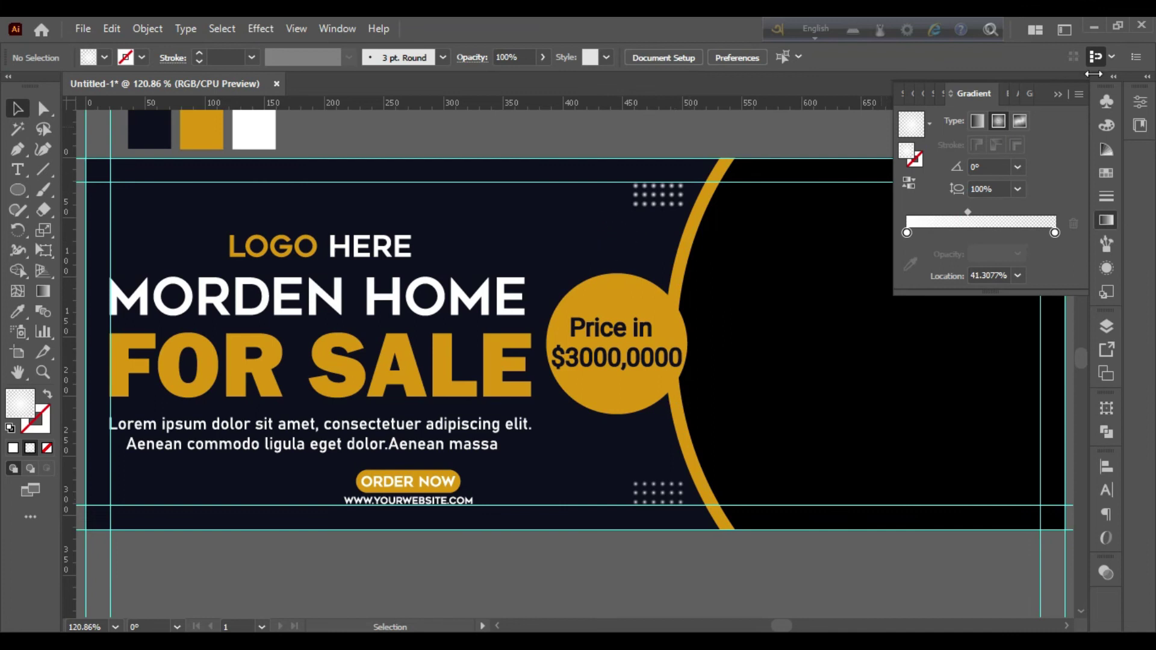
{"action": "left_click", "coordinate": [659, 491]}
{"action": "left_click_drag", "start_coordinate": [951, 211], "coordinate": [961, 213]}
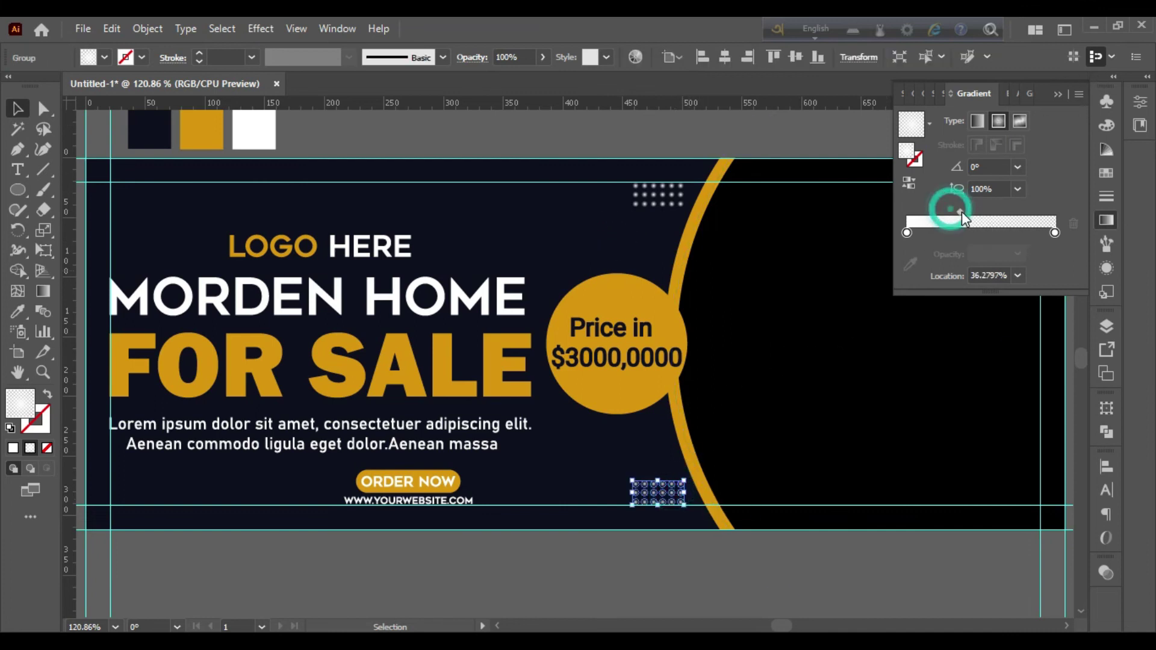
{"action": "left_click", "coordinate": [631, 244]}
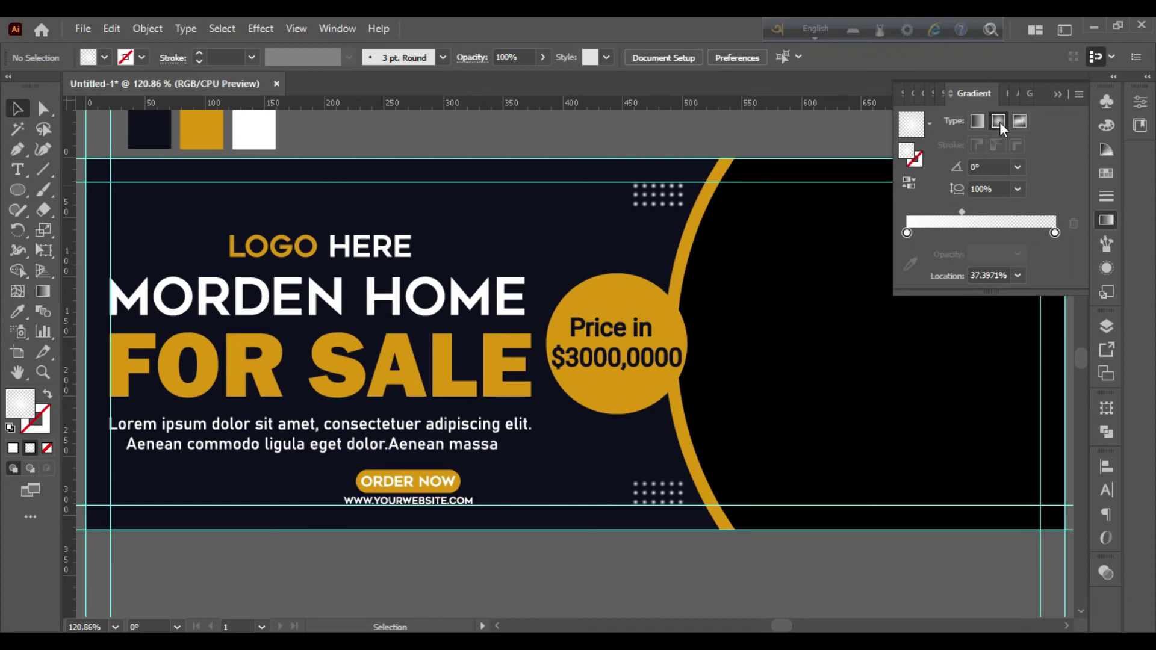
{"action": "left_click", "coordinate": [1055, 94]}
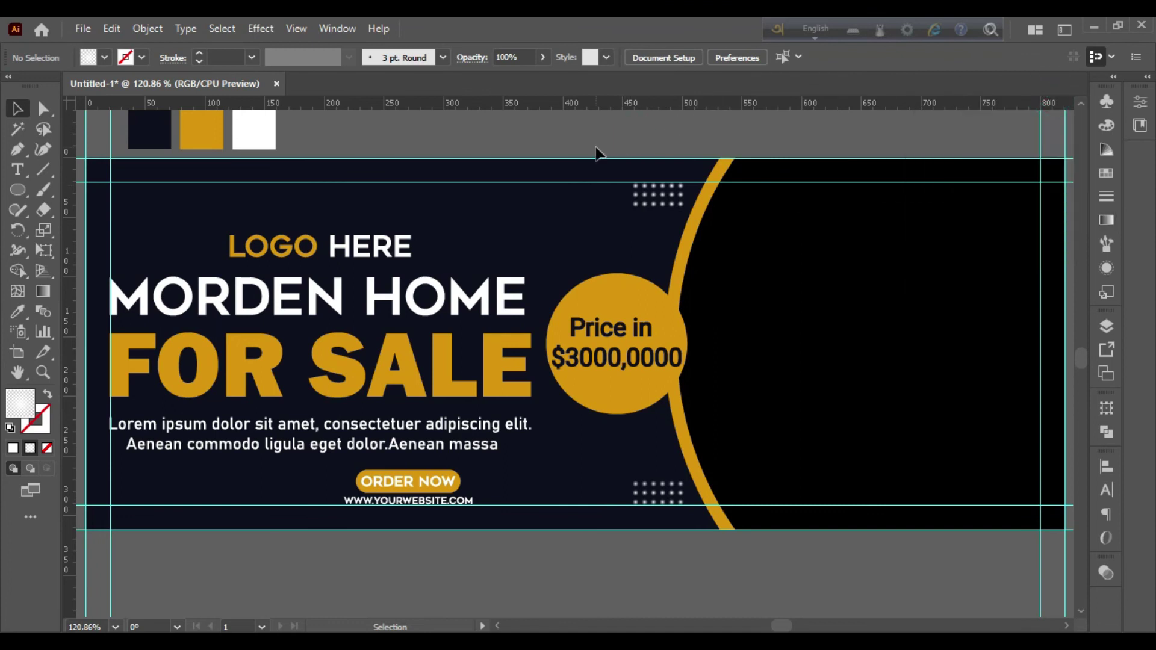
- Place the house photo from the Videos > Captures folder into the document
{"action": "scroll", "coordinate": [428, 144], "scroll_direction": "up", "scroll_amount": 1}
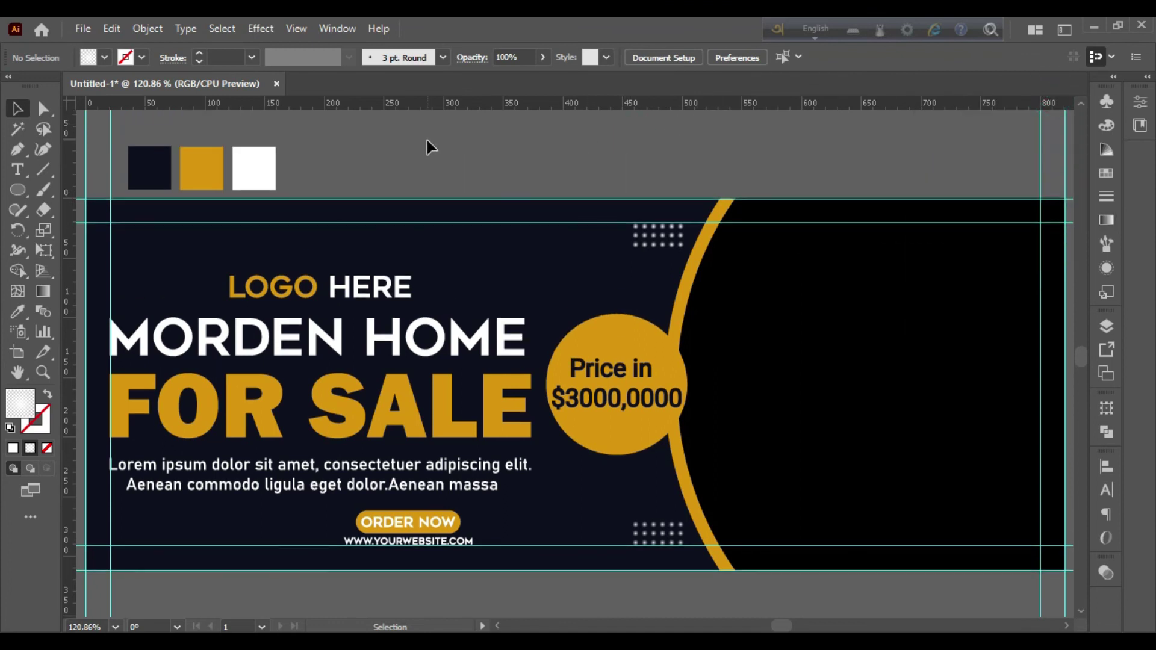
{"action": "scroll", "coordinate": [428, 145], "scroll_direction": "up", "scroll_amount": 3}
{"action": "scroll", "coordinate": [428, 144], "scroll_direction": "down", "scroll_amount": 2}
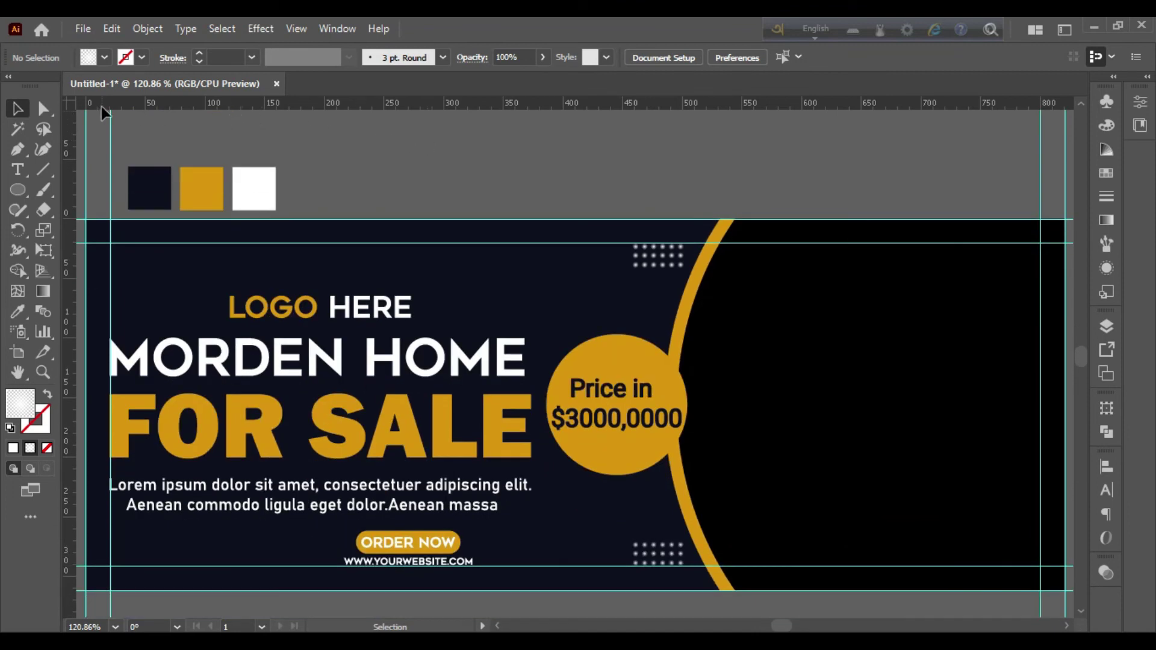
{"action": "left_click", "coordinate": [78, 30]}
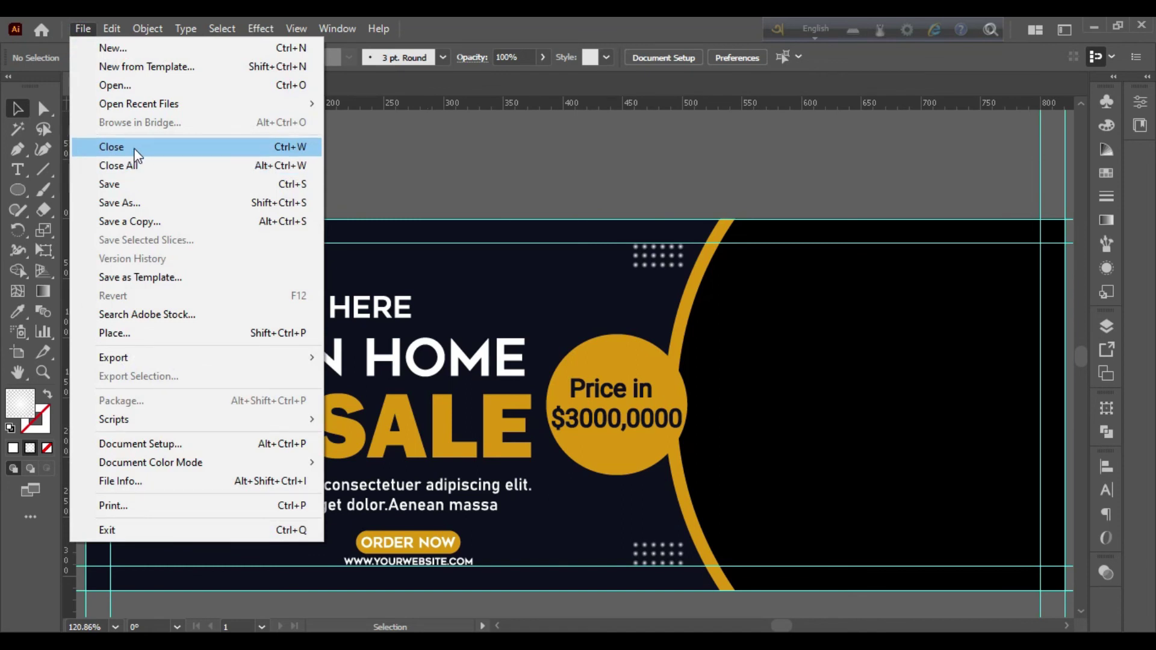
{"action": "left_click", "coordinate": [150, 331]}
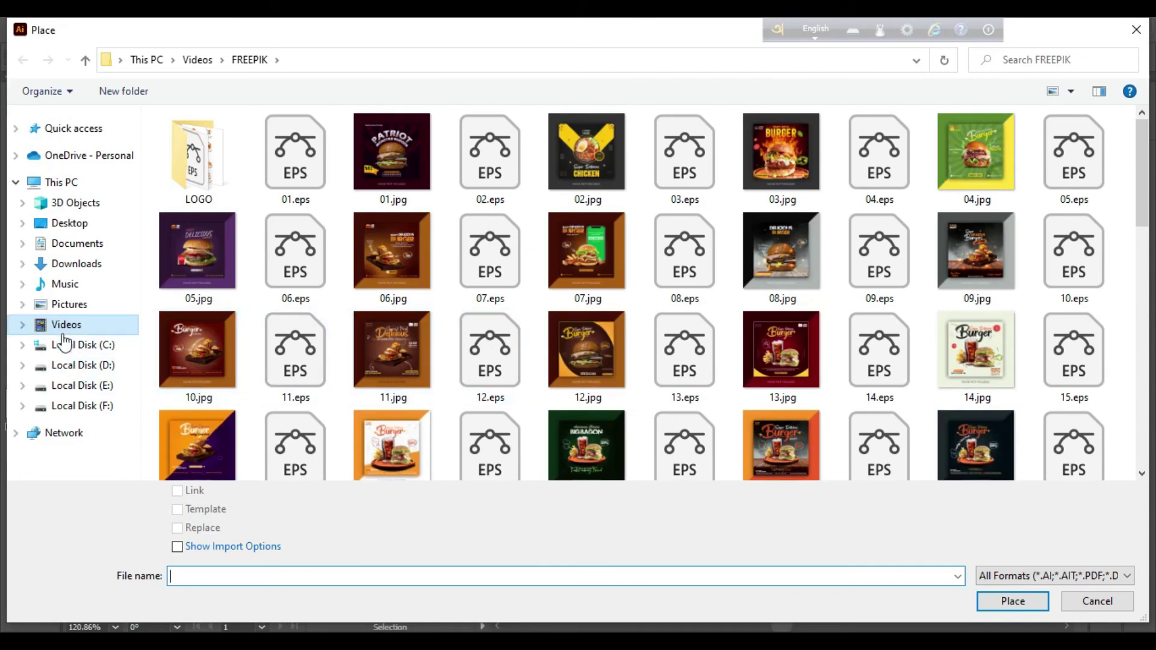
{"action": "left_click", "coordinate": [64, 329]}
{"action": "double_click", "coordinate": [217, 194]}
{"action": "scroll", "coordinate": [630, 423], "scroll_direction": "down", "scroll_amount": 5}
{"action": "scroll", "coordinate": [630, 423], "scroll_direction": "down", "scroll_amount": 3}
{"action": "scroll", "coordinate": [630, 423], "scroll_direction": "down", "scroll_amount": 2}
{"action": "left_click", "coordinate": [489, 283]}
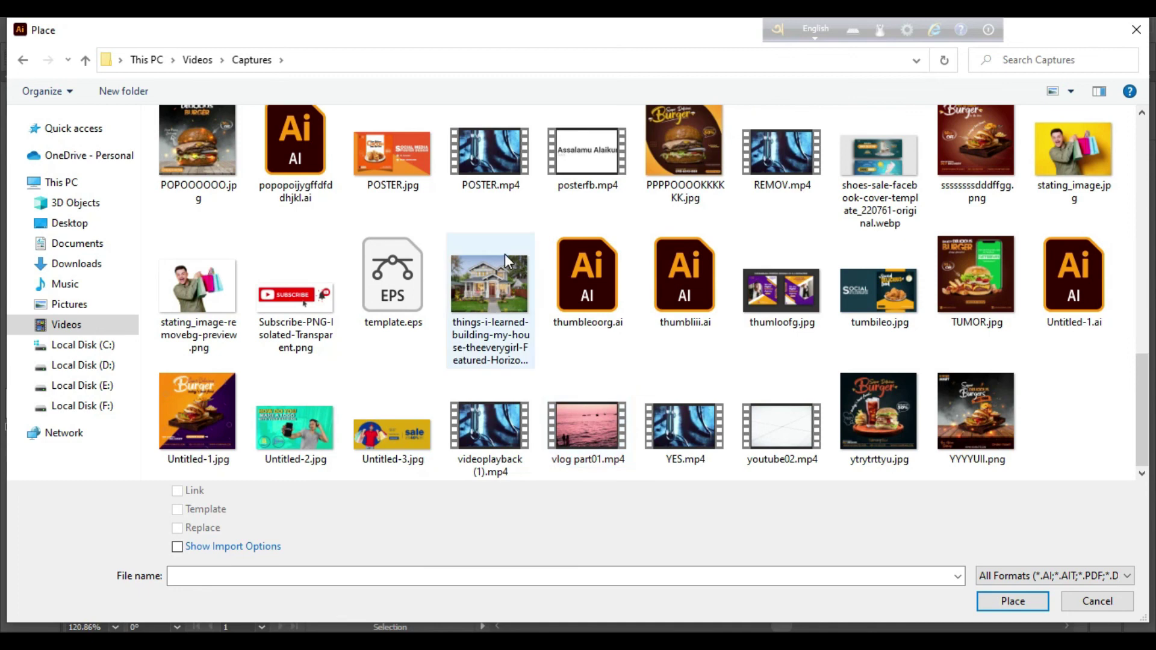
{"action": "left_click", "coordinate": [1018, 601]}
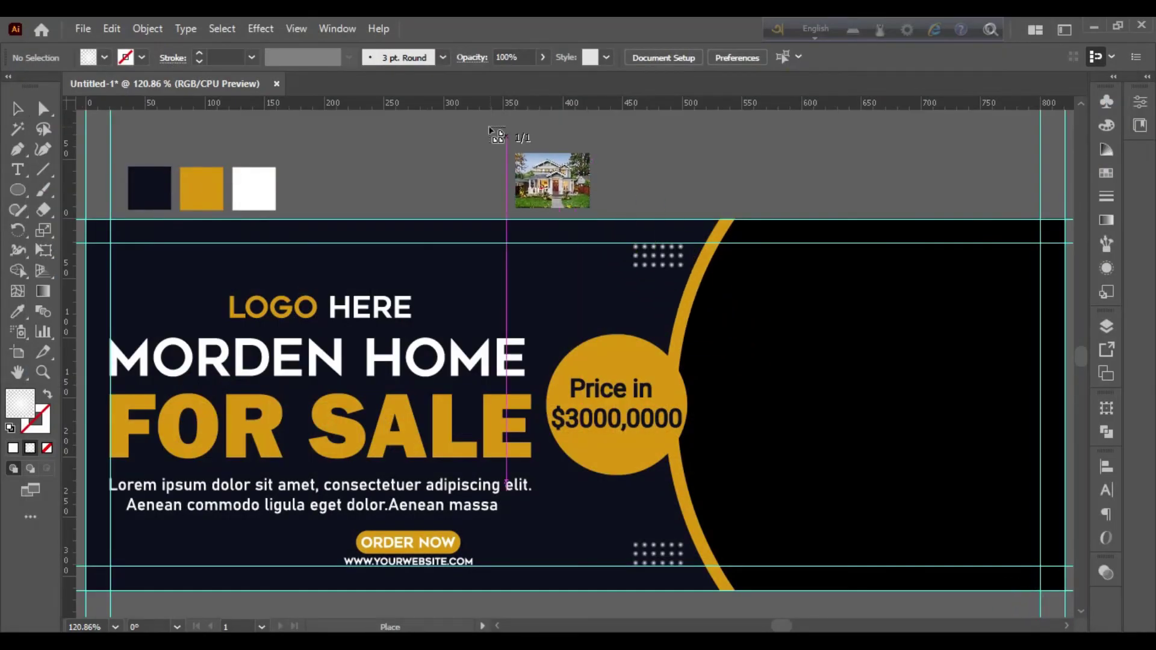
{"action": "left_click", "coordinate": [490, 127]}
- Set the house photo down on the artboard and scale it down smaller
{"action": "left_click_drag", "start_coordinate": [880, 362], "coordinate": [780, 350]}
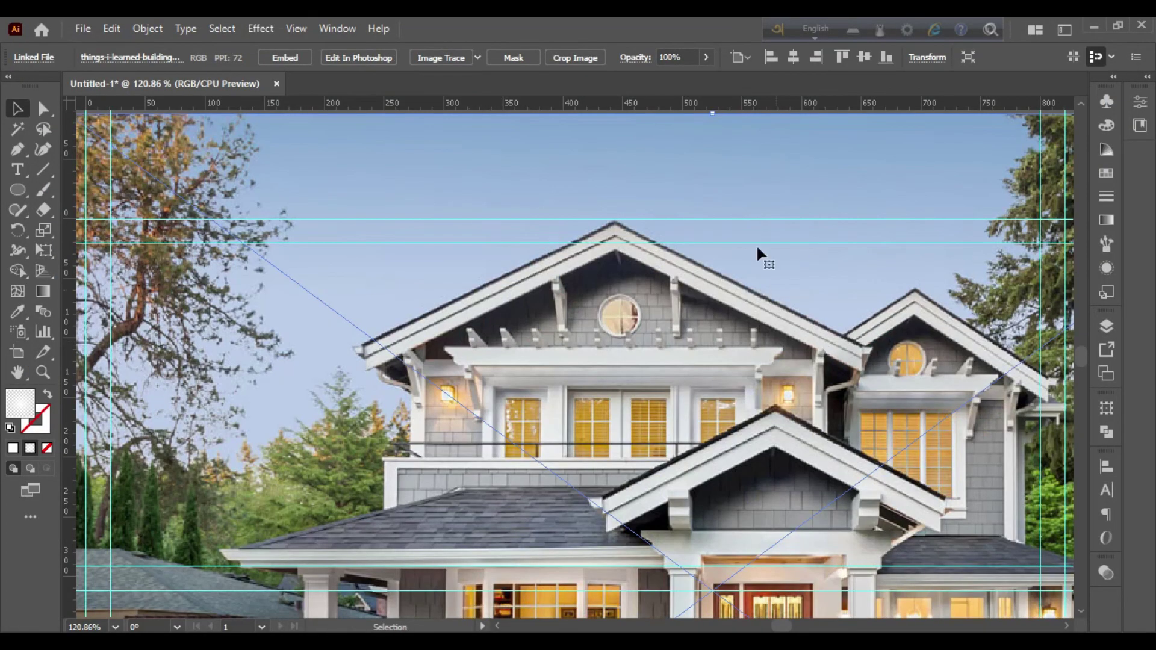
{"action": "mouse_move", "coordinate": [711, 147]}
{"action": "left_mouse_down"}
{"action": "mouse_move", "coordinate": [712, 545]}
{"action": "mouse_move", "coordinate": [676, 240]}
{"action": "mouse_move", "coordinate": [647, 177]}
{"action": "mouse_move", "coordinate": [620, 353]}
{"action": "left_mouse_up"}
{"action": "left_click_drag", "start_coordinate": [515, 385], "coordinate": [371, 280]}
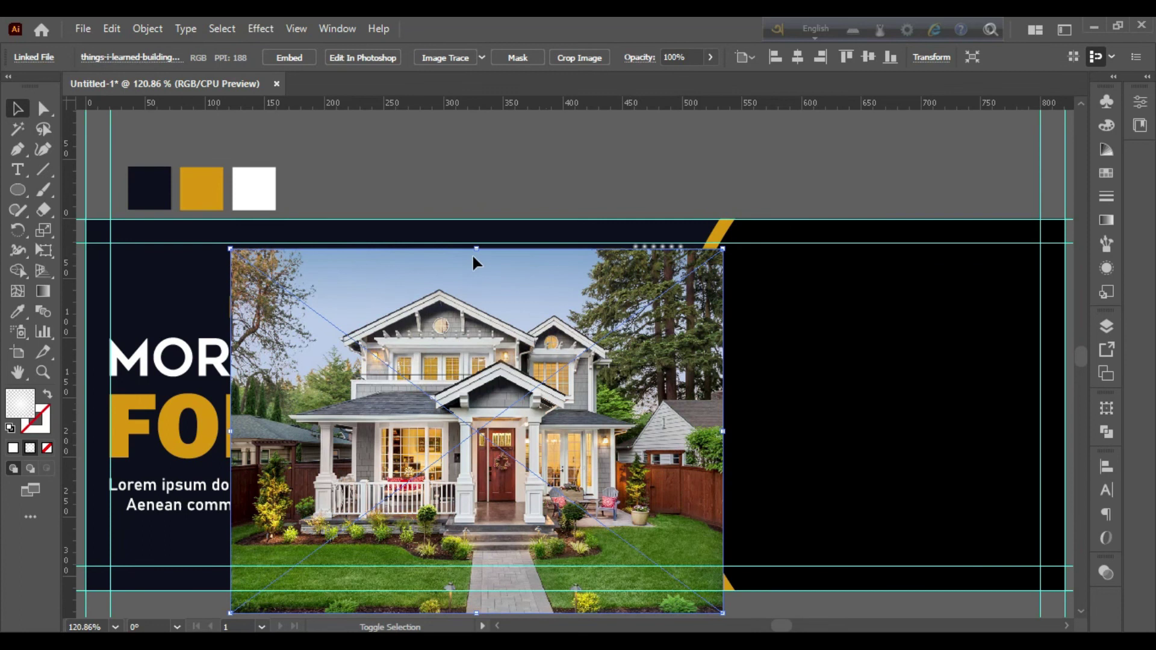
{"action": "mouse_move", "coordinate": [476, 248]}
{"action": "left_mouse_down"}
{"action": "mouse_move", "coordinate": [477, 351]}
{"action": "mouse_move", "coordinate": [493, 284]}
{"action": "left_mouse_up"}
- Move the black curved right-panel shape up above the banner
{"action": "left_click", "coordinate": [733, 493]}
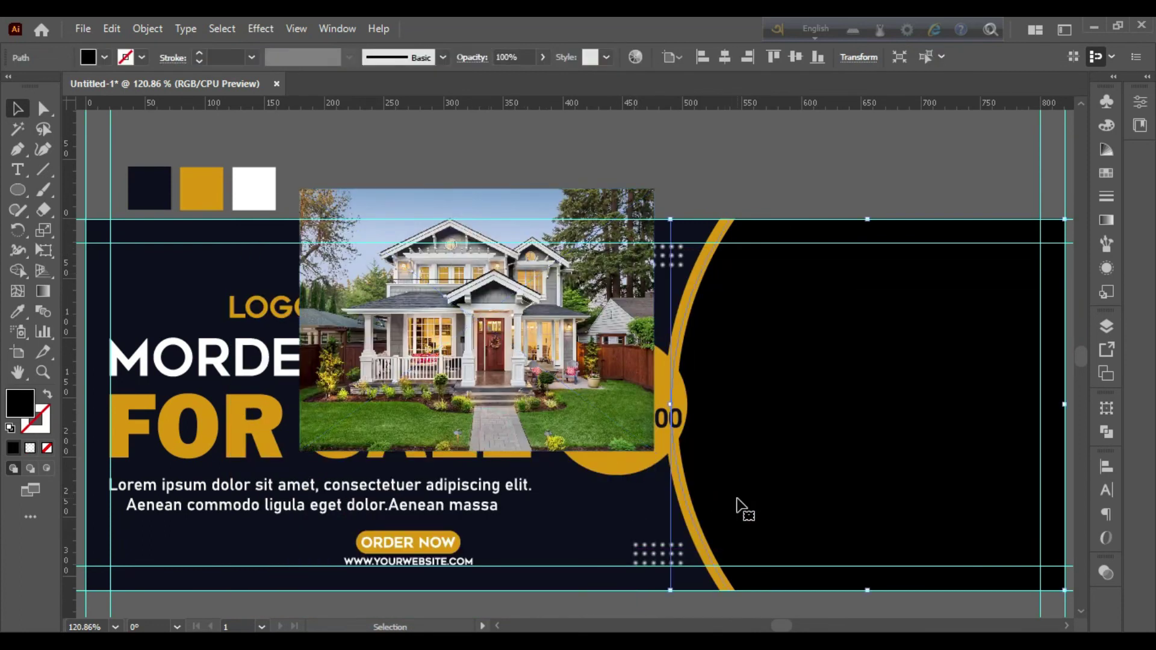
{"action": "key", "text": "v"}
{"action": "left_click_drag", "start_coordinate": [745, 509], "coordinate": [666, 403]}
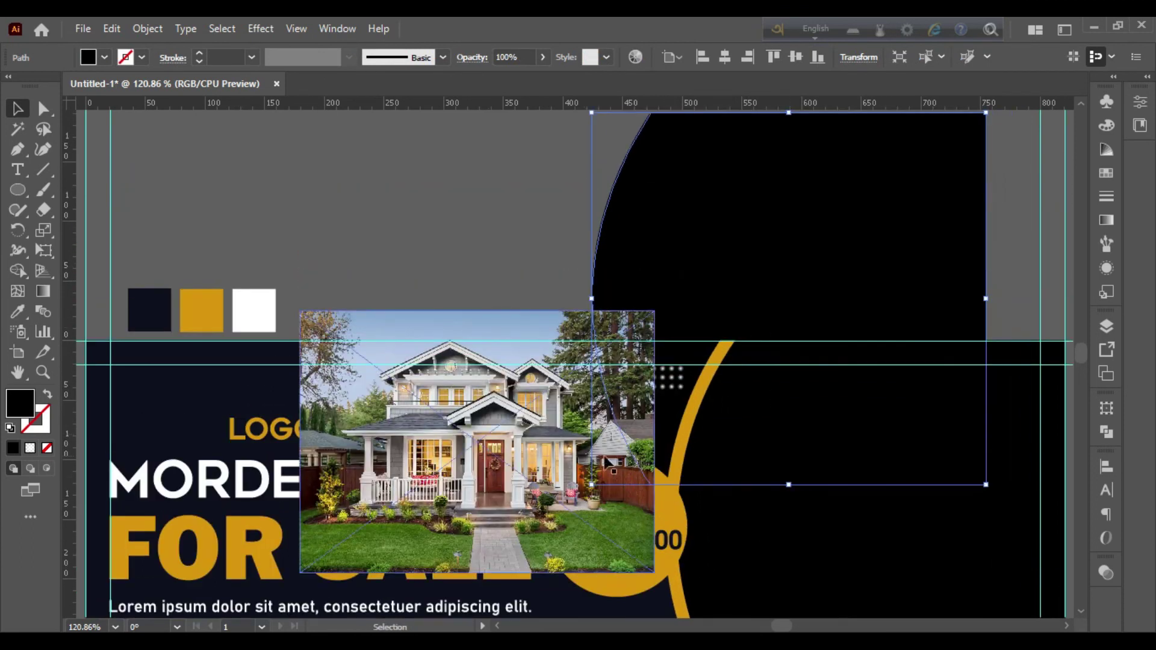
{"action": "scroll", "coordinate": [808, 421], "scroll_direction": "up", "scroll_amount": 2}
{"action": "left_click_drag", "start_coordinate": [807, 421], "coordinate": [687, 279]}
{"action": "scroll", "coordinate": [696, 337], "scroll_direction": "up", "scroll_amount": 3}
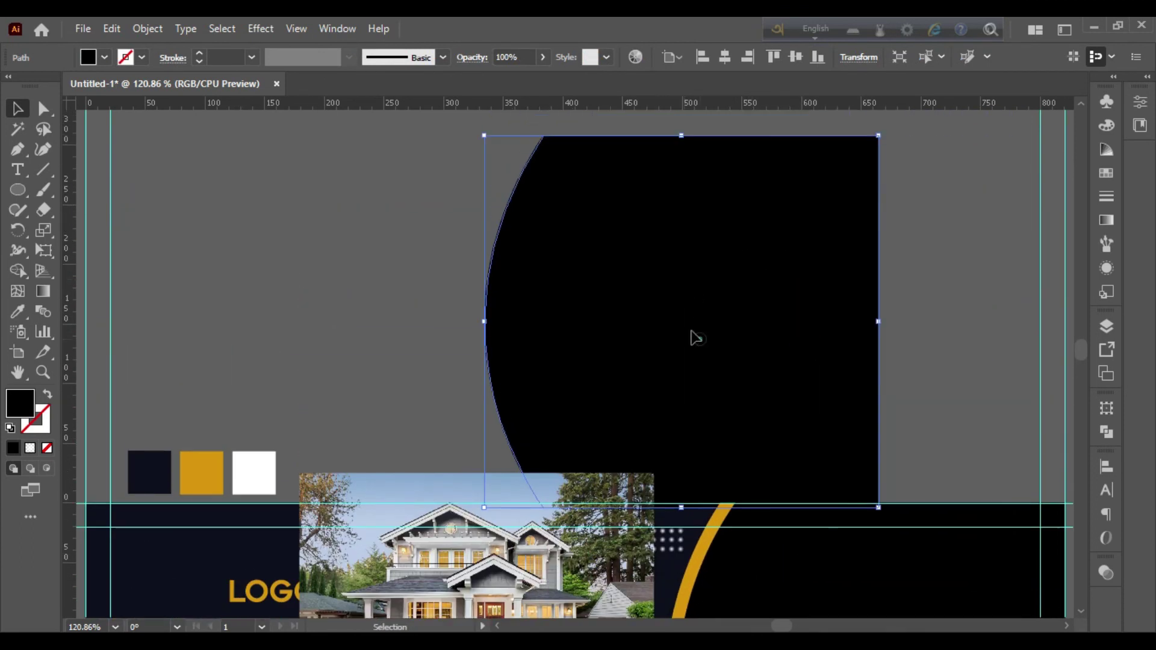
{"action": "left_click_drag", "start_coordinate": [695, 337], "coordinate": [647, 276]}
- Make the curved shape an unfilled black outline and move the house photo beside it
{"action": "left_click", "coordinate": [48, 449]}
{"action": "left_click", "coordinate": [35, 419]}
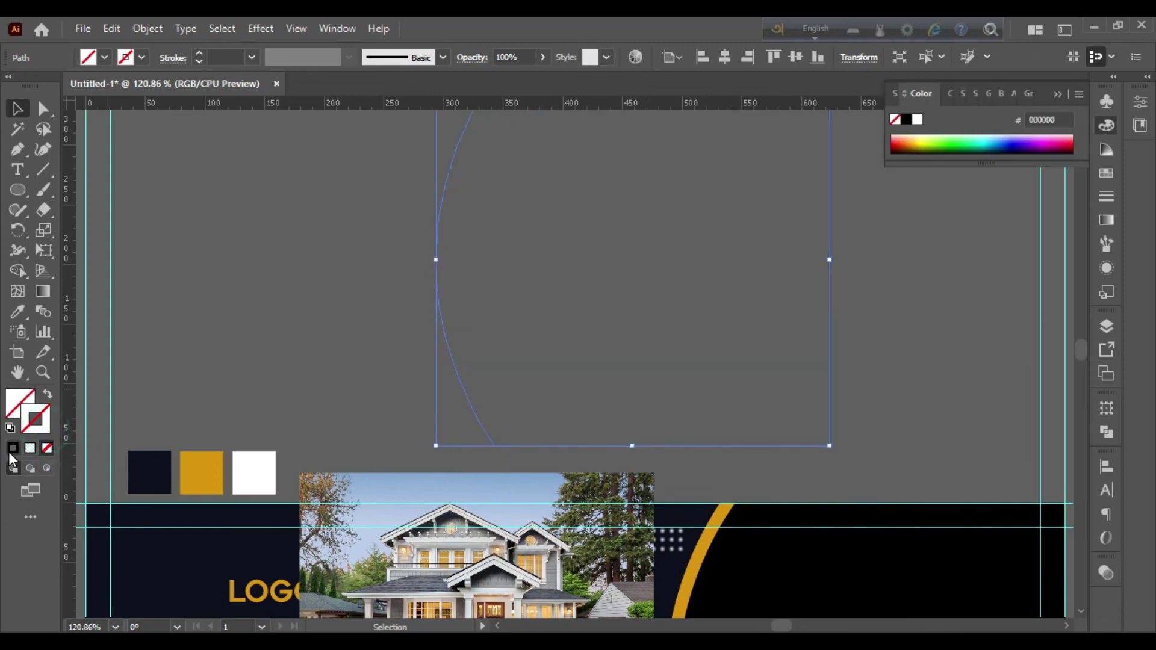
{"action": "left_click", "coordinate": [13, 448]}
{"action": "left_click", "coordinate": [232, 310]}
{"action": "left_click_drag", "start_coordinate": [495, 557], "coordinate": [554, 284]}
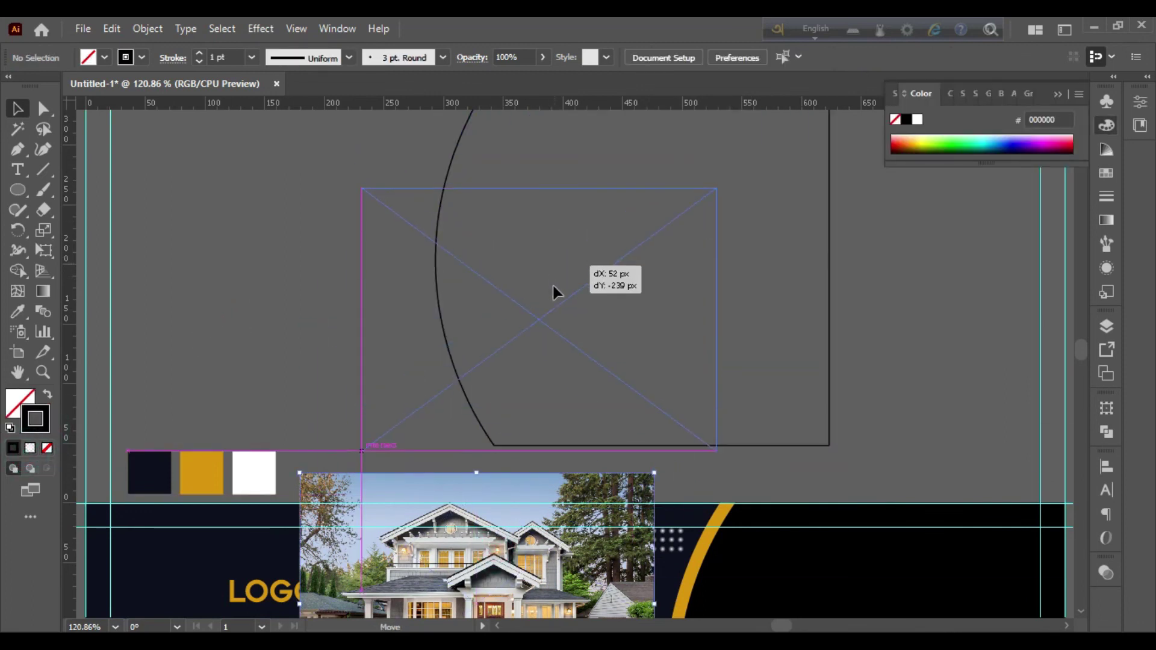
- Bring the curved outline forward in front of the house photo
{"action": "scroll", "coordinate": [596, 376], "scroll_direction": "up", "scroll_amount": 3}
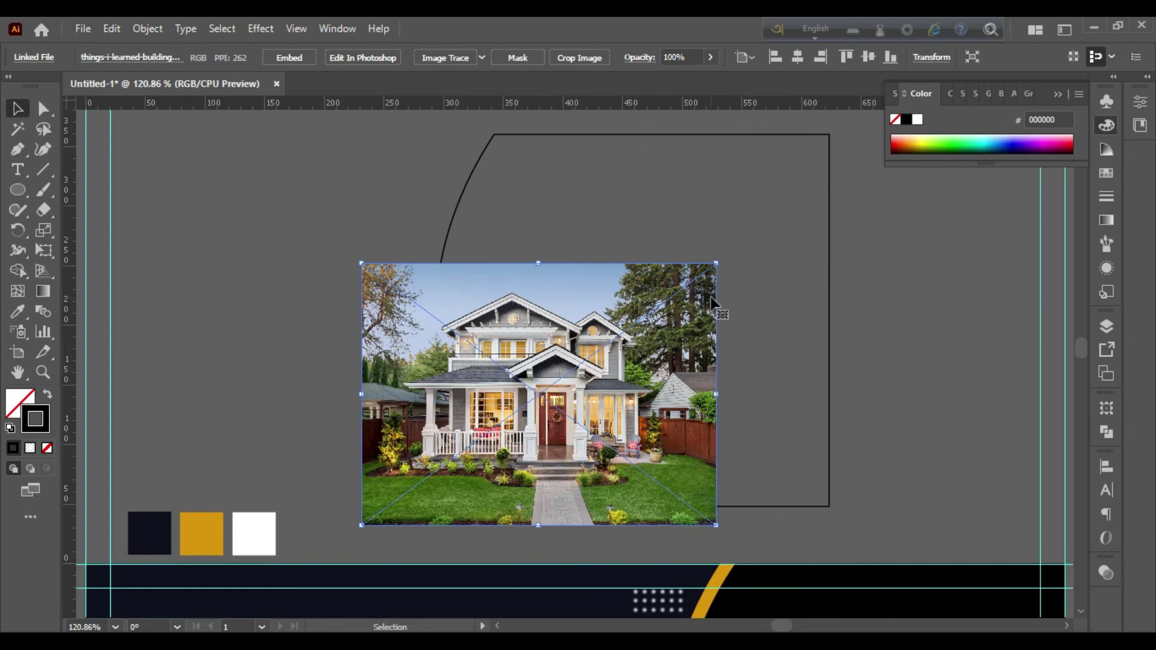
{"action": "left_click", "coordinate": [829, 282]}
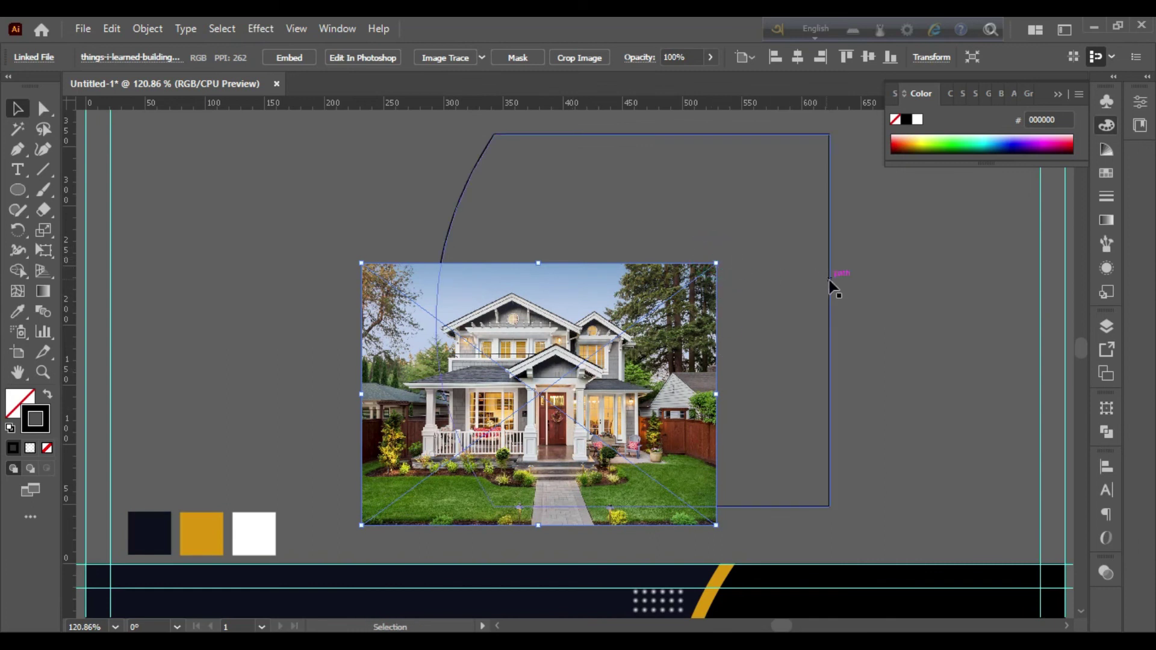
{"action": "right_click", "coordinate": [823, 283]}
{"action": "mouse_move", "coordinate": [868, 547]}
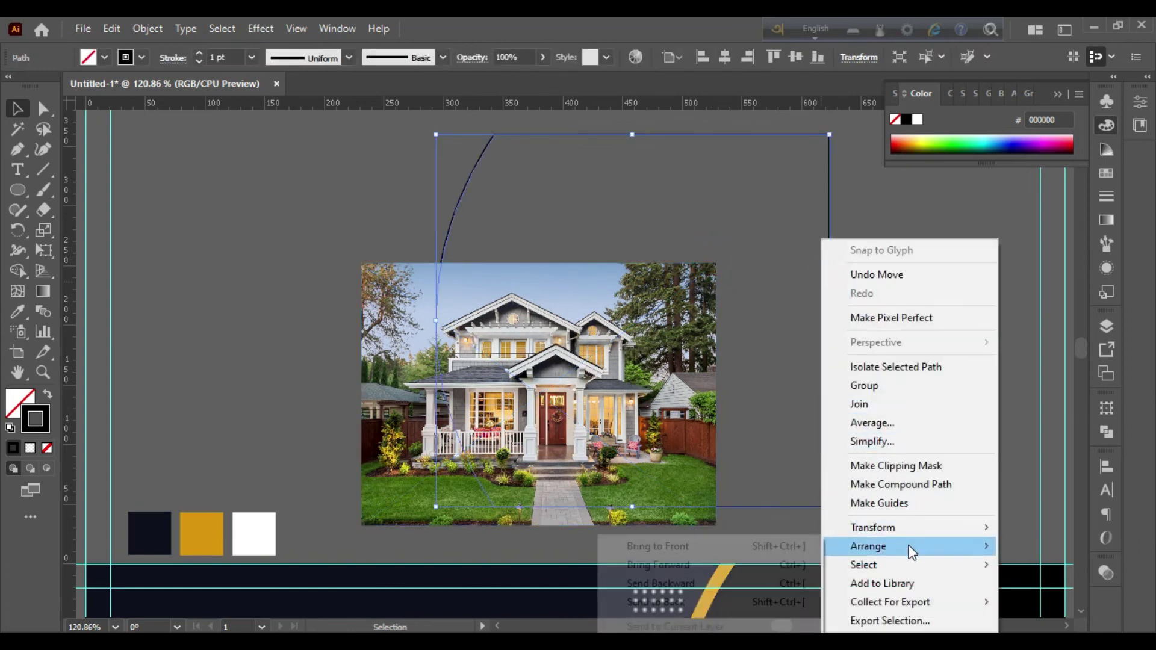
{"action": "left_click", "coordinate": [728, 566]}
- Resize and reposition the house photo so it fully covers the curved frame
{"action": "left_click", "coordinate": [687, 440]}
{"action": "left_click_drag", "start_coordinate": [717, 393], "coordinate": [957, 329]}
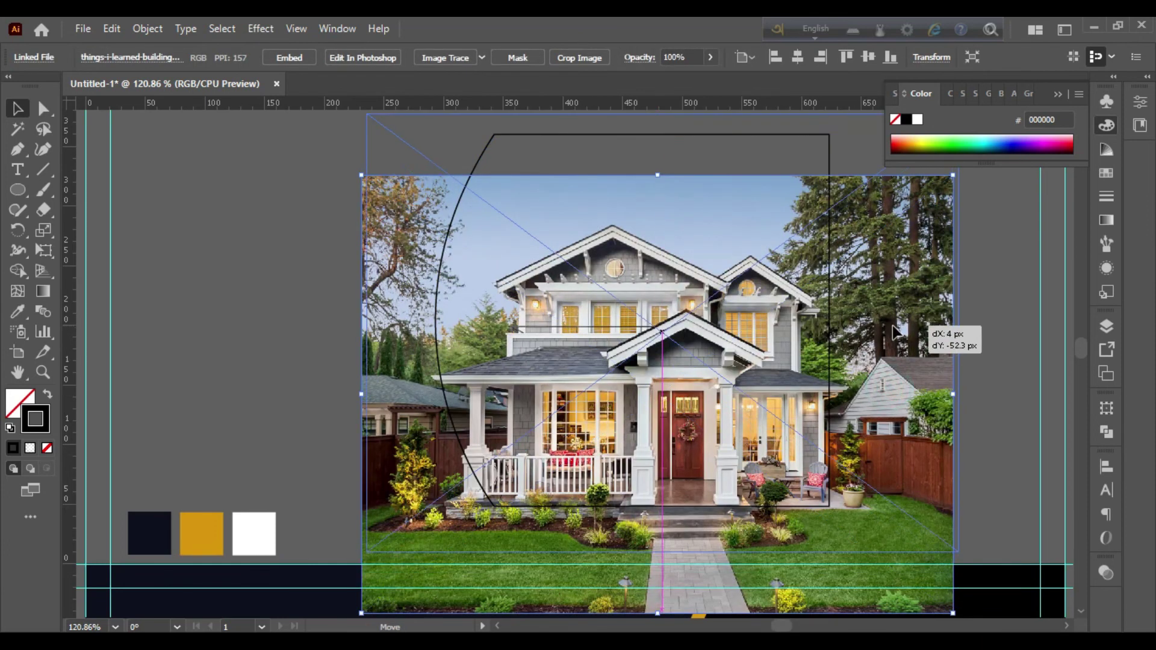
{"action": "left_click_drag", "start_coordinate": [913, 394], "coordinate": [918, 331]}
{"action": "left_click_drag", "start_coordinate": [665, 551], "coordinate": [662, 517]}
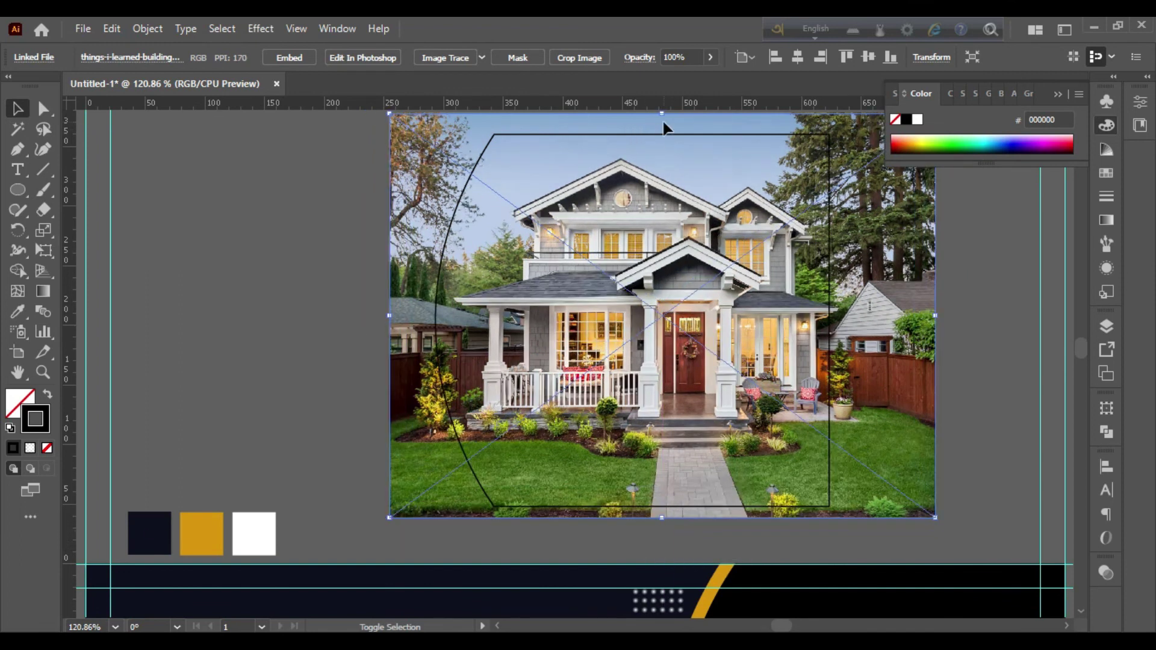
{"action": "left_click_drag", "start_coordinate": [666, 116], "coordinate": [663, 130]}
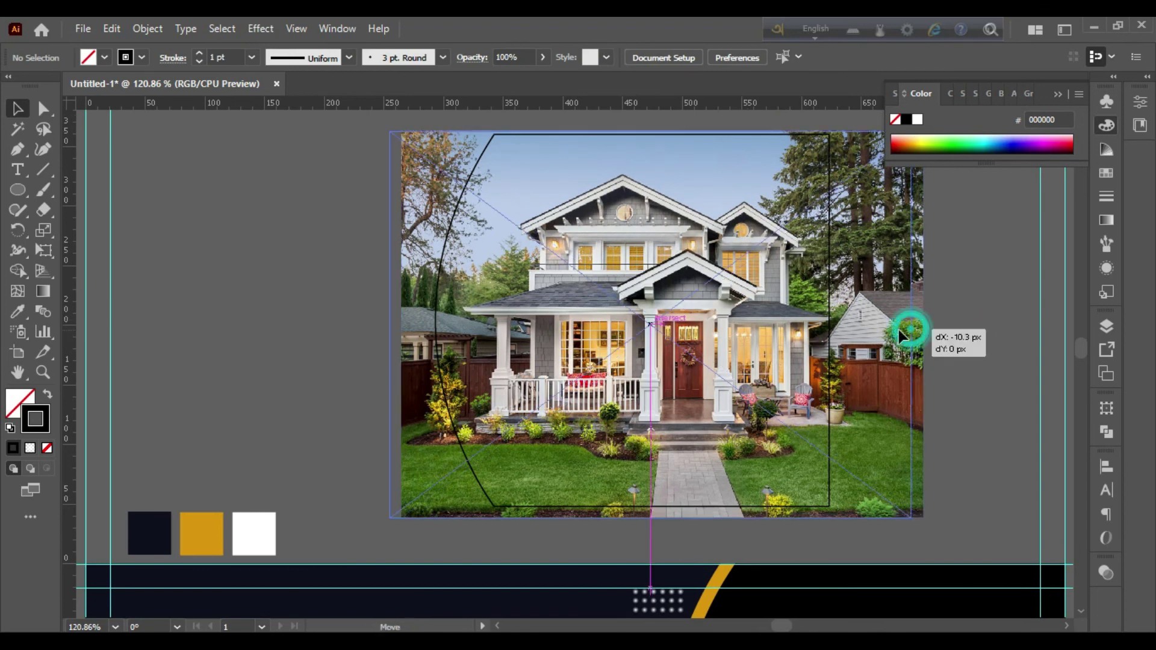
{"action": "left_click_drag", "start_coordinate": [913, 334], "coordinate": [901, 338]}
{"action": "left_click", "coordinate": [948, 348]}
- Make a clipping mask of the photo inside the curved frame and move it right
{"action": "left_click_drag", "start_coordinate": [994, 312], "coordinate": [746, 125]}
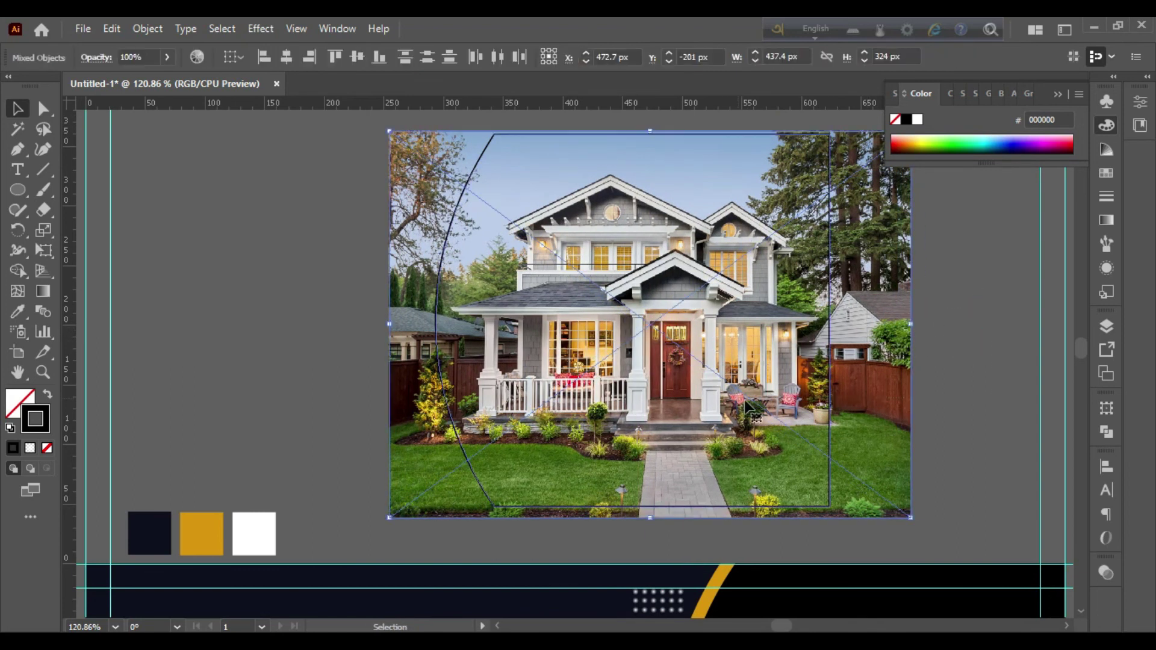
{"action": "right_click", "coordinate": [747, 124]}
{"action": "left_click", "coordinate": [839, 271]}
{"action": "scroll", "coordinate": [912, 335], "scroll_direction": "down", "scroll_amount": 2}
{"action": "left_click_drag", "start_coordinate": [765, 302], "coordinate": [835, 404]}
{"action": "scroll", "coordinate": [834, 404], "scroll_direction": "down", "scroll_amount": 3}
{"action": "left_click_drag", "start_coordinate": [659, 279], "coordinate": [774, 423]}
{"action": "scroll", "coordinate": [773, 423], "scroll_direction": "down", "scroll_amount": 3}
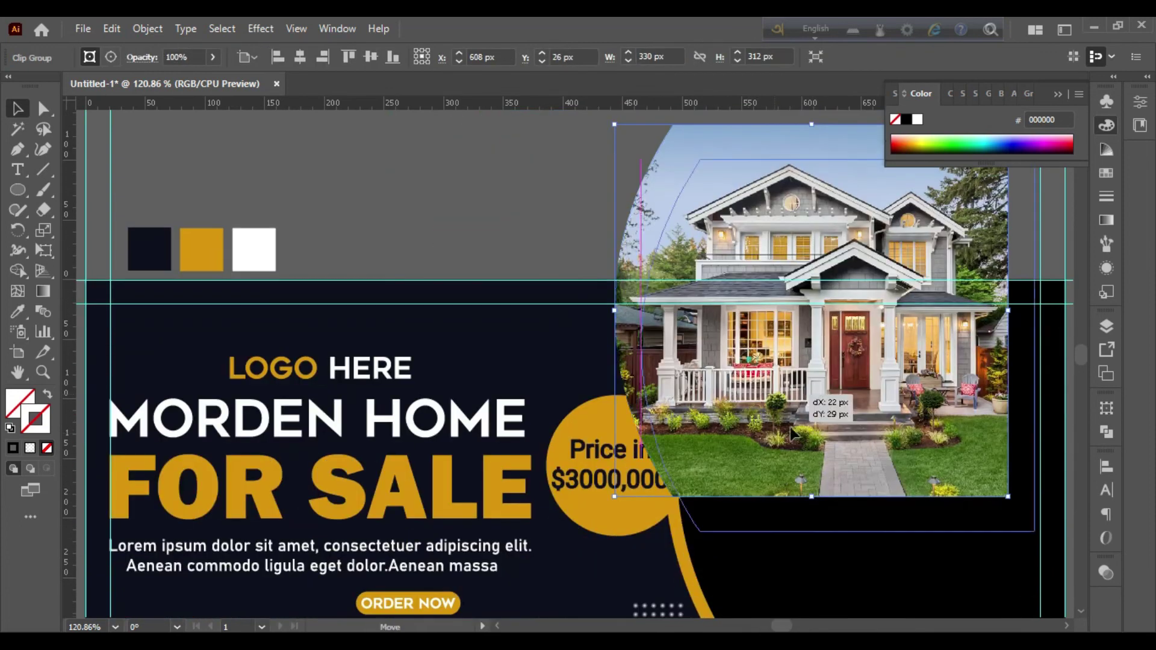
{"action": "scroll", "coordinate": [799, 456], "scroll_direction": "down", "scroll_amount": 2}
{"action": "left_click_drag", "start_coordinate": [791, 363], "coordinate": [788, 374]}
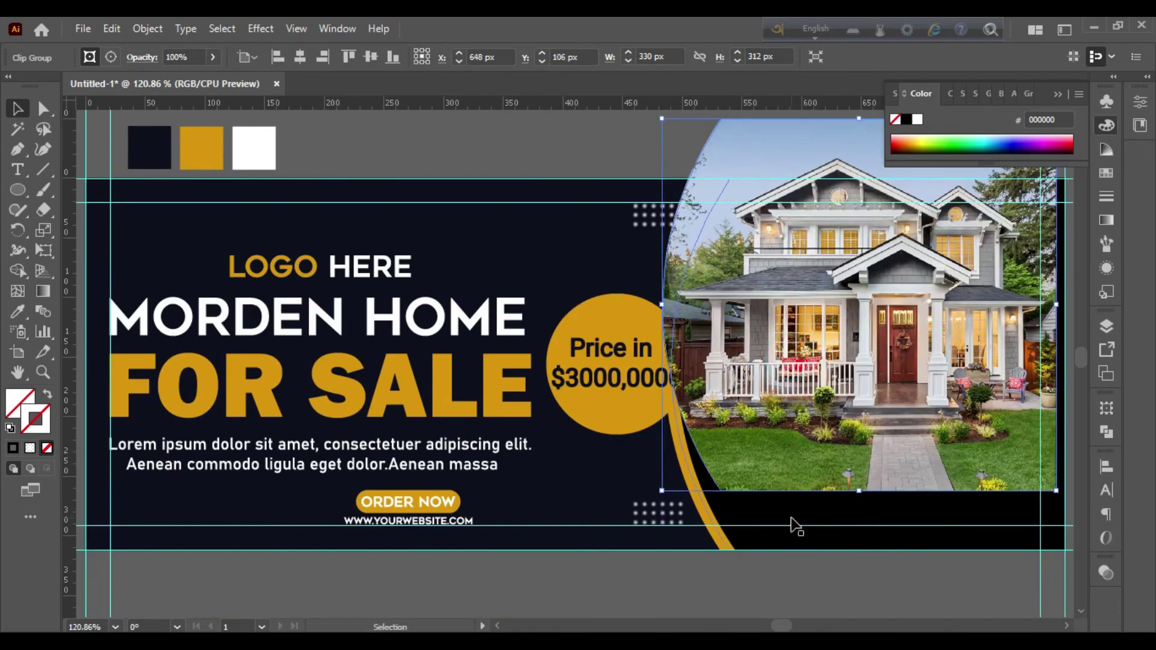
- Restack the clipped photo so the yellow arc shows along its edge
{"action": "left_click", "coordinate": [793, 526]}
{"action": "right_click", "coordinate": [704, 501]}
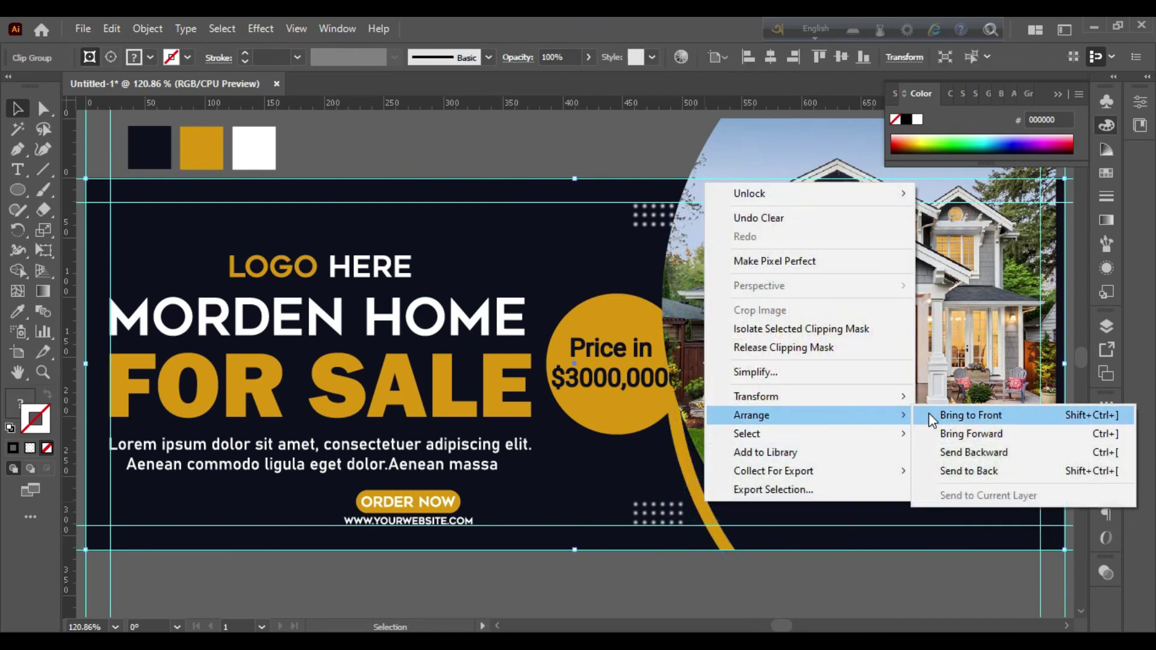
{"action": "mouse_move", "coordinate": [752, 416]}
{"action": "left_click", "coordinate": [961, 415]}
{"action": "left_click", "coordinate": [830, 593]}
- Align the clipped photo to the artboard's right edge and vertical centre
{"action": "left_click", "coordinate": [858, 473]}
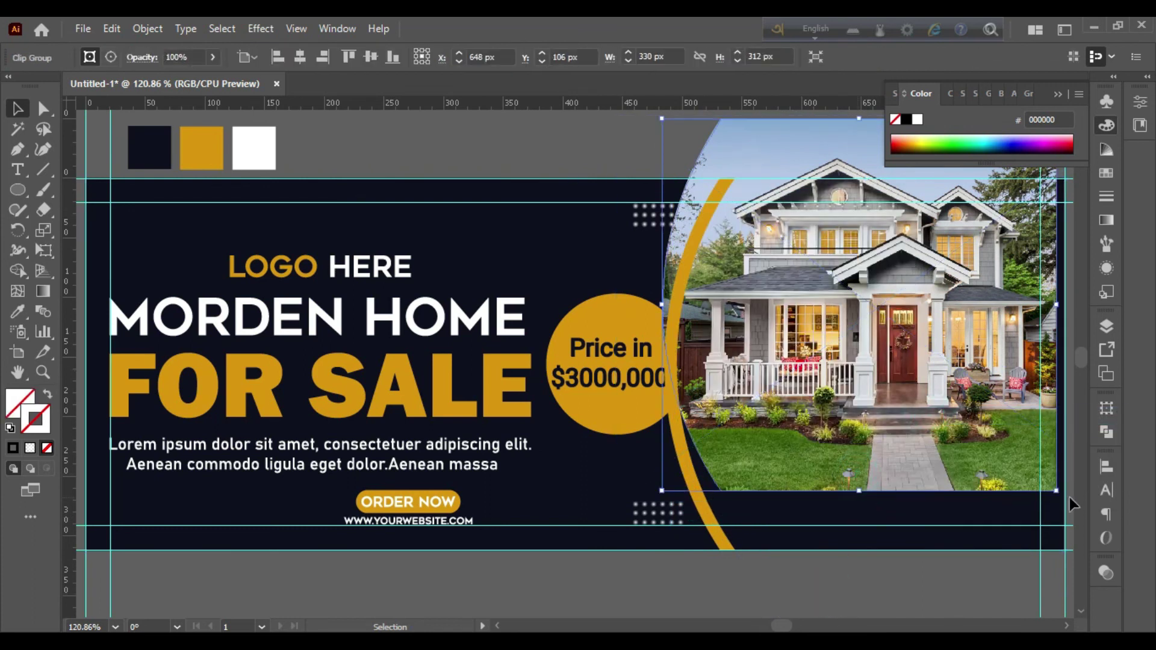
{"action": "left_click", "coordinate": [1104, 466]}
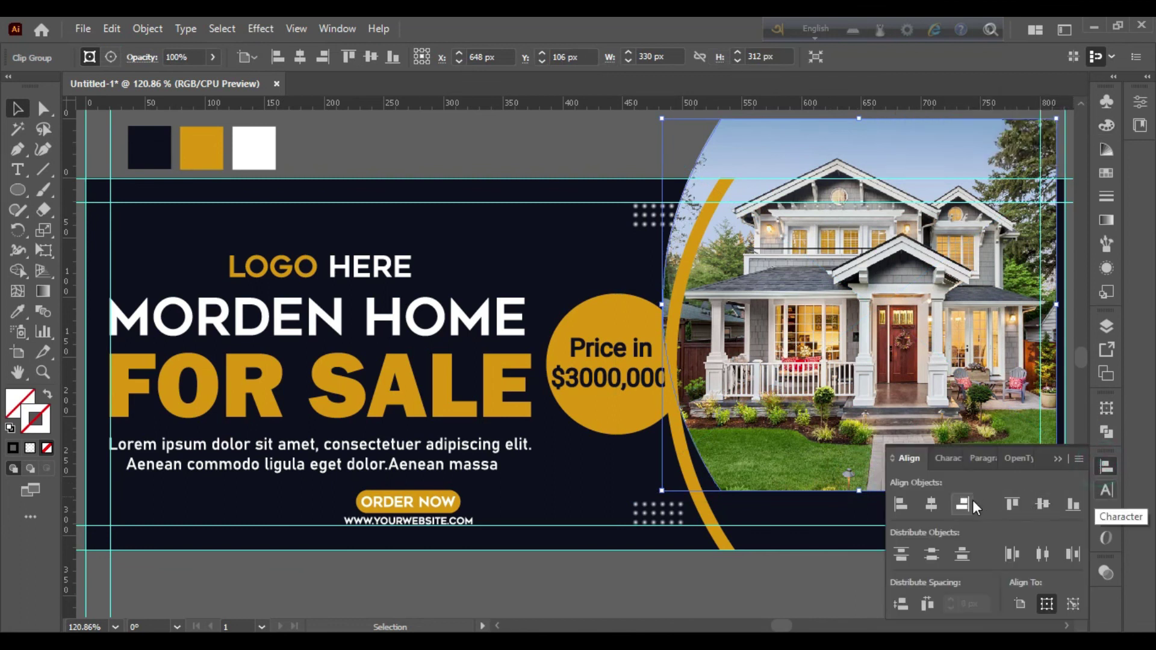
{"action": "left_click", "coordinate": [971, 504]}
{"action": "left_click", "coordinate": [1043, 504]}
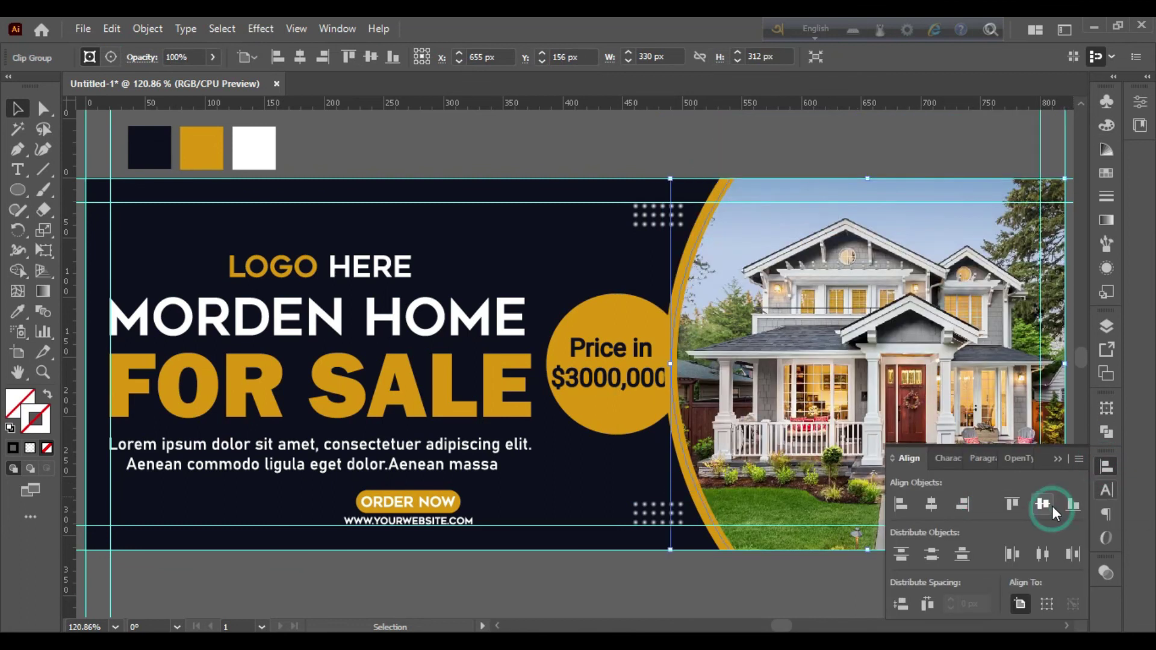
{"action": "left_click", "coordinate": [1052, 460]}
- Bring the price circle in front of the house photo
{"action": "left_click", "coordinate": [610, 136]}
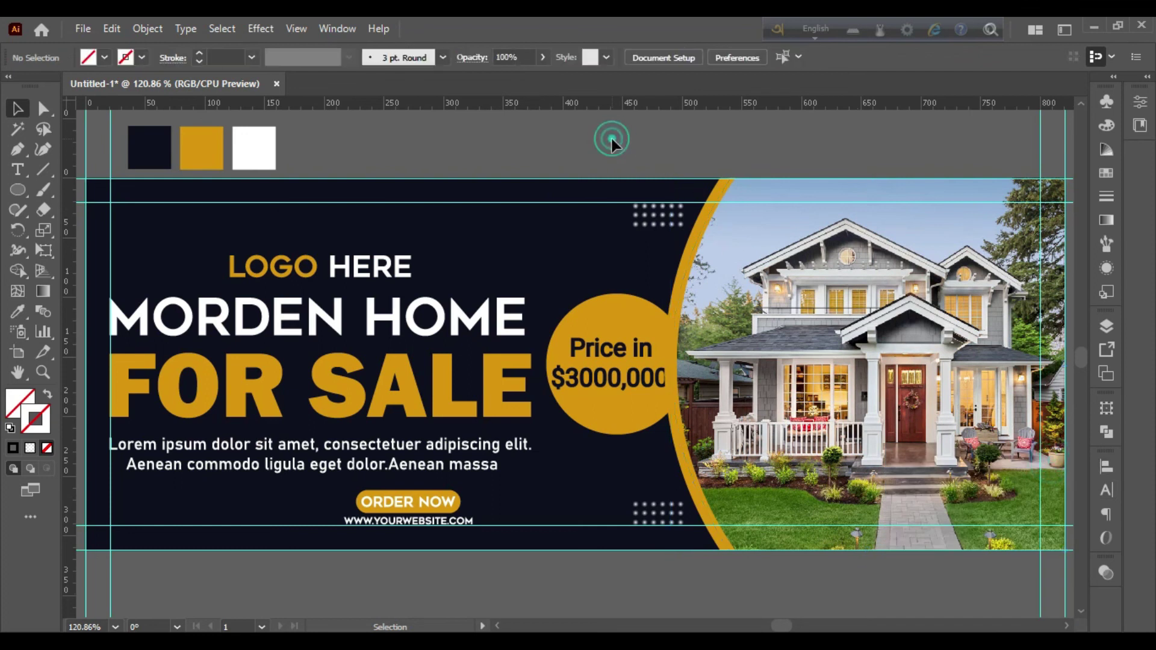
{"action": "left_click", "coordinate": [583, 353]}
{"action": "right_click", "coordinate": [583, 353]}
{"action": "mouse_move", "coordinate": [630, 261]}
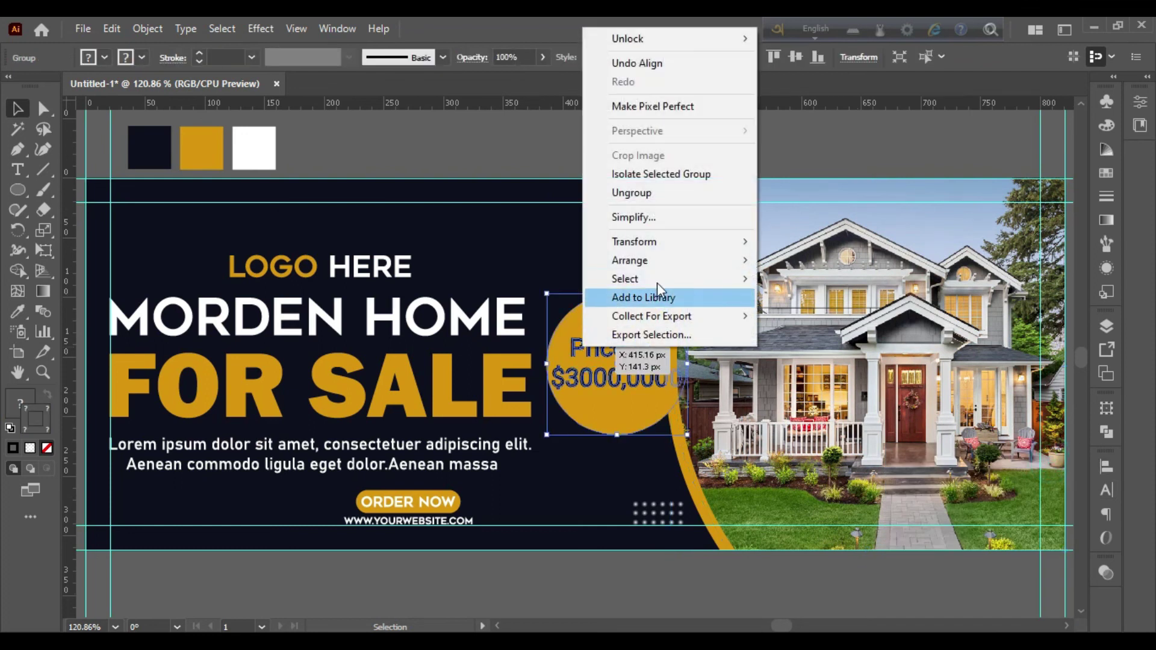
{"action": "left_click", "coordinate": [825, 261]}
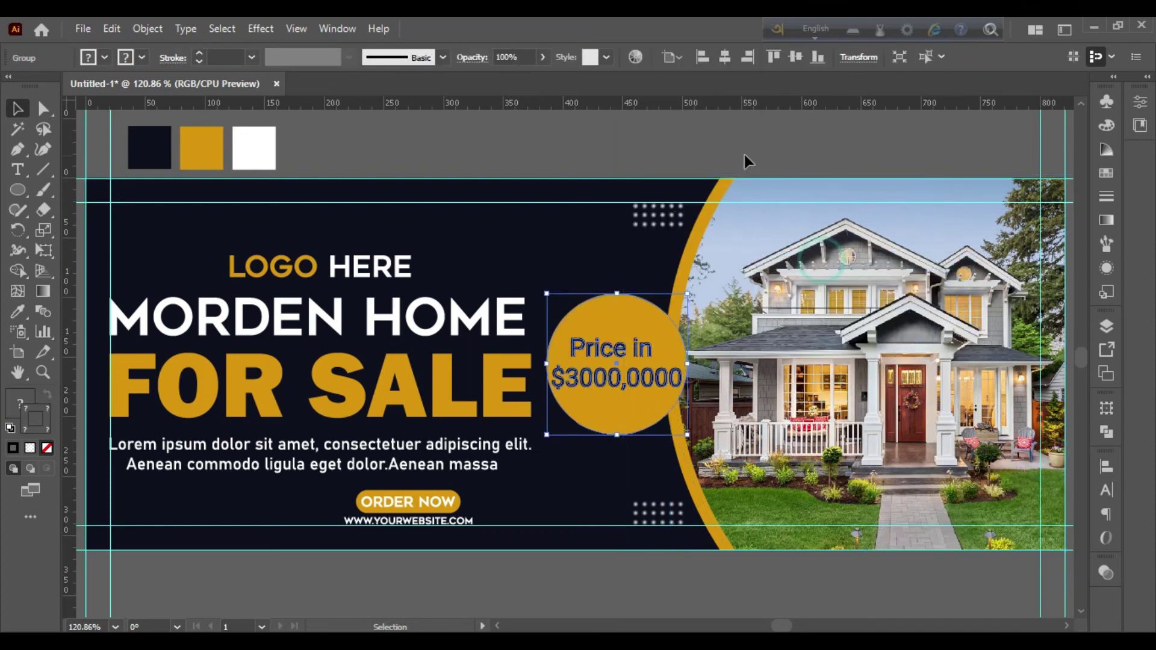
{"action": "left_click", "coordinate": [721, 134]}
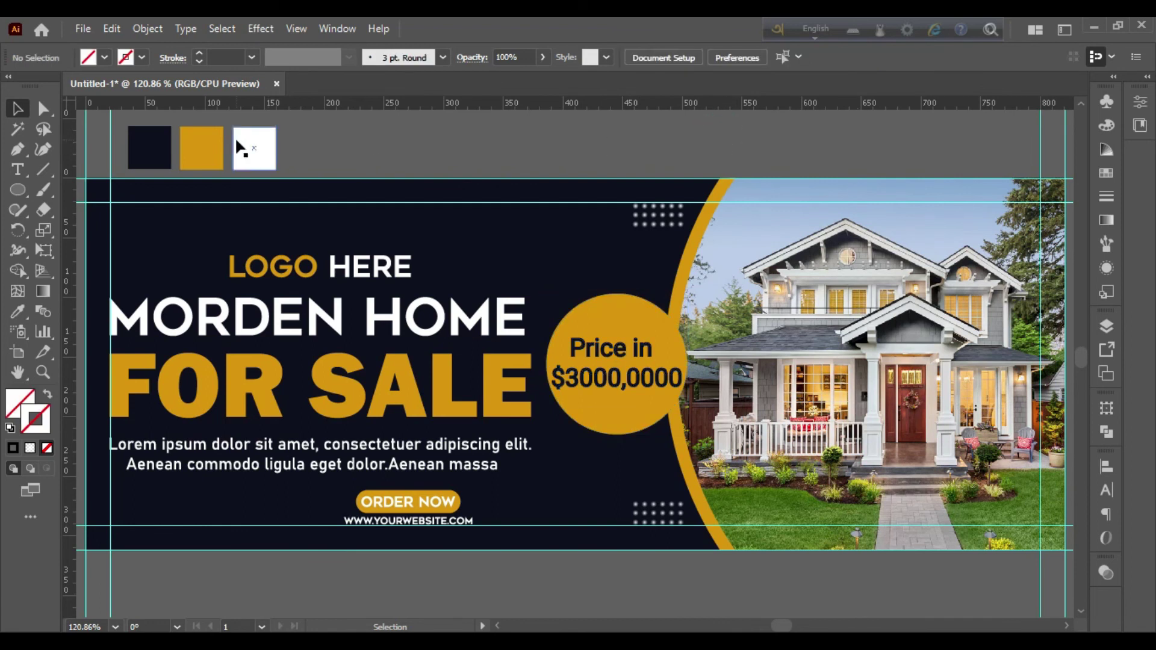
- Delete the three colour swatches and fit the whole banner on screen
{"action": "left_click", "coordinate": [158, 148]}
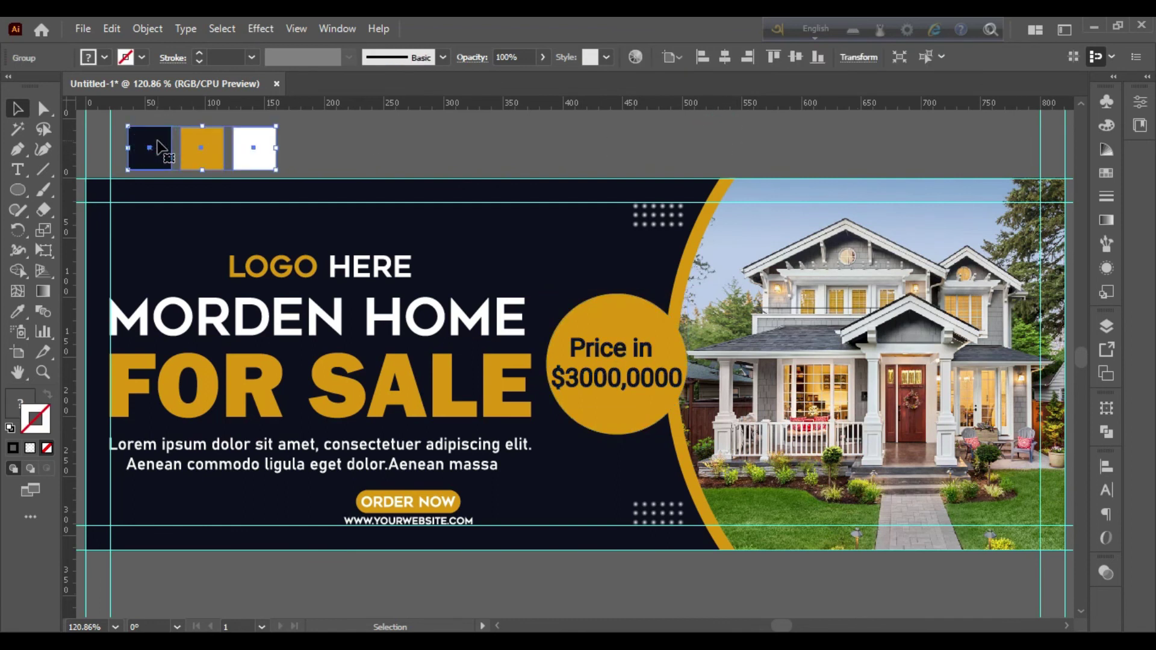
{"action": "key", "text": "Delete"}
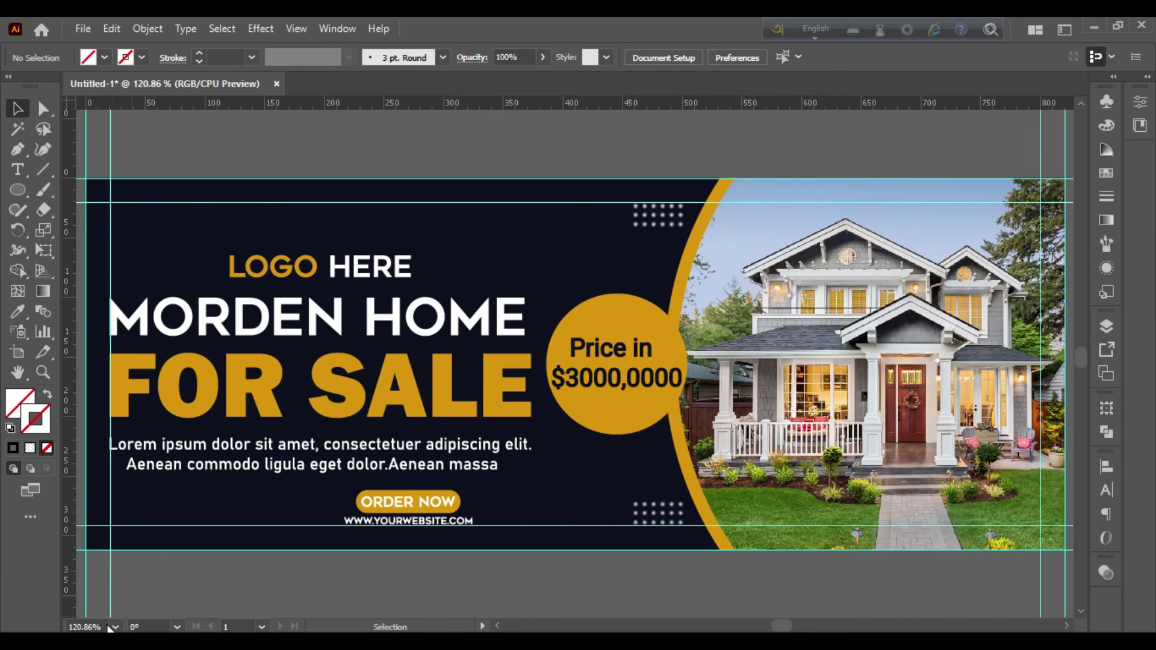
{"action": "left_click", "coordinate": [114, 627]}
{"action": "left_click", "coordinate": [133, 610]}
{"action": "left_click", "coordinate": [297, 581]}
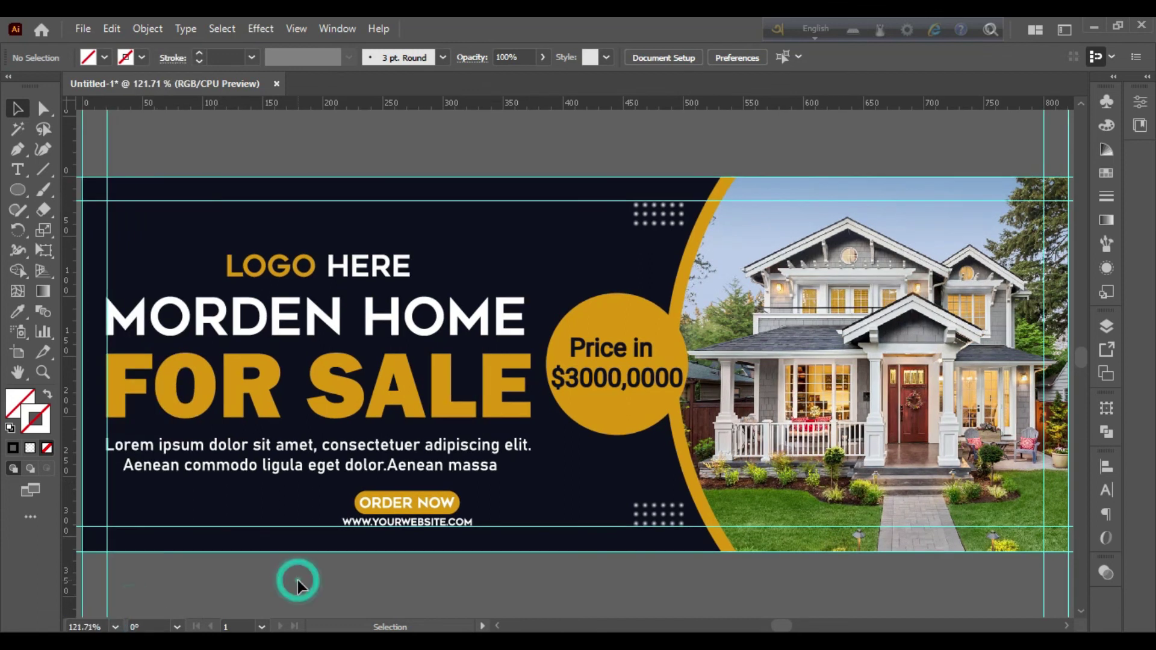